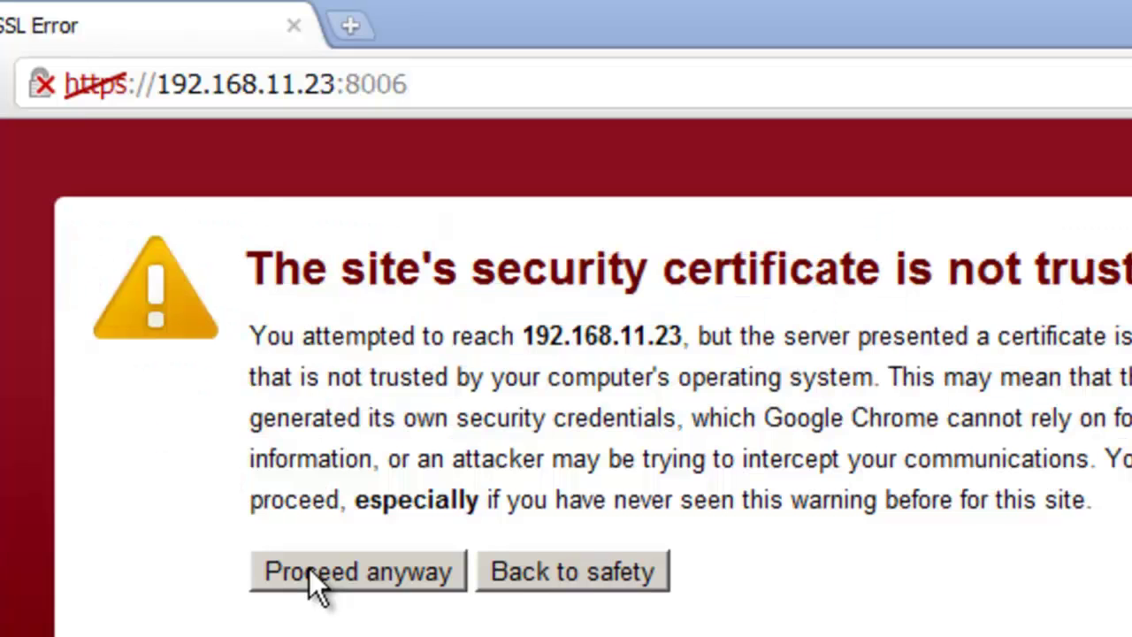
# Step: Log in to the Proxmox VE web interface at 192.168.11.23:8006 as root
pyautogui.click(309, 571)
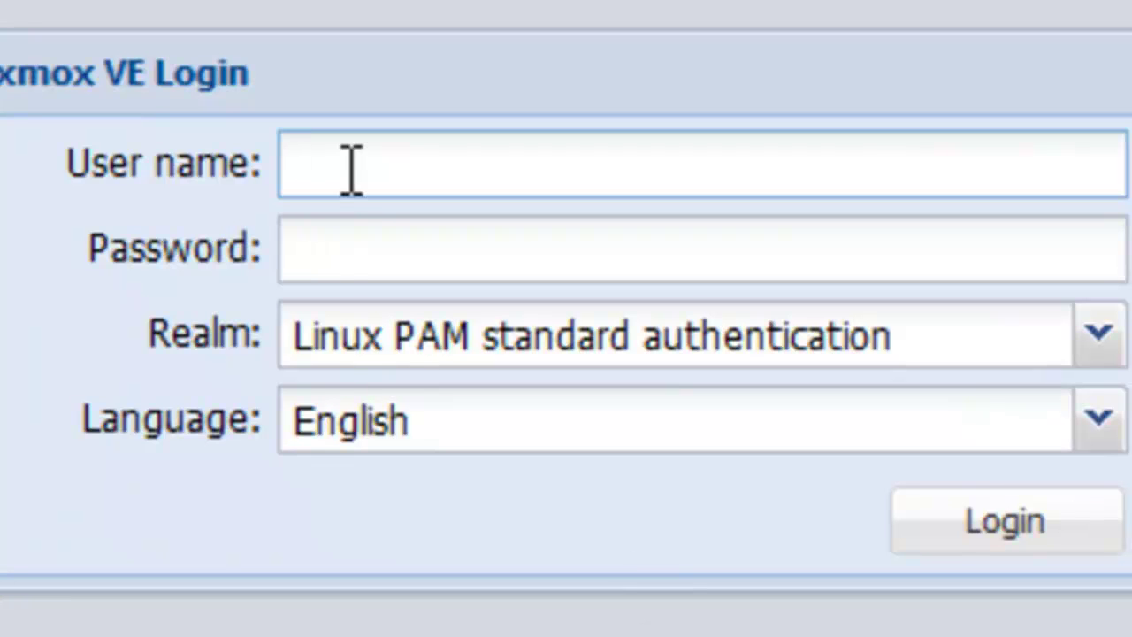
pyautogui.press('Tab')
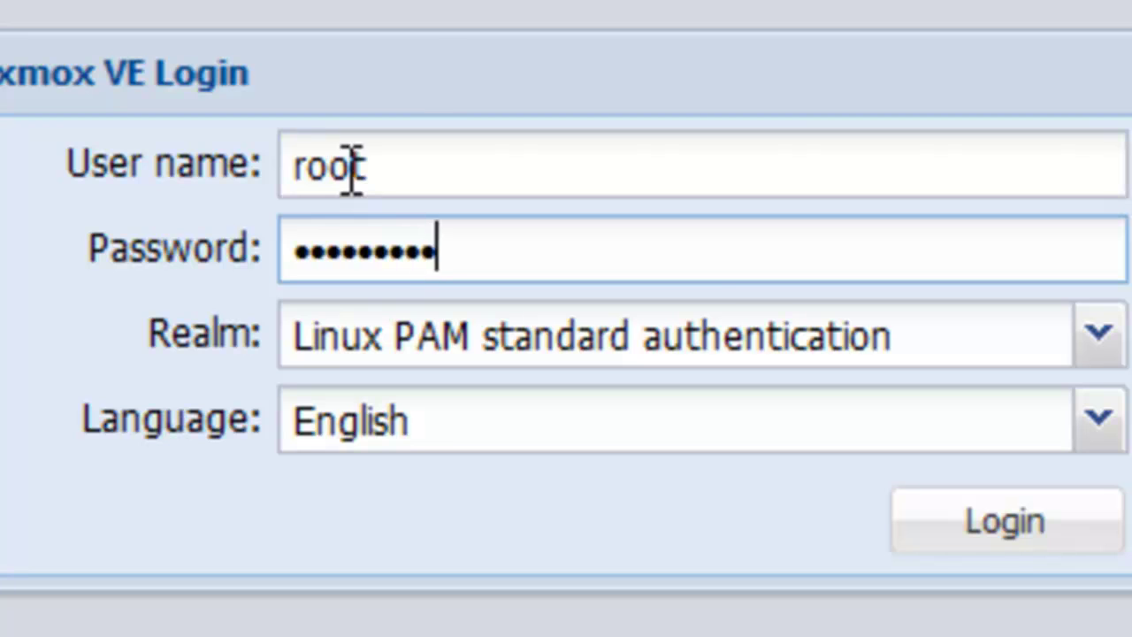
pyautogui.press('Return')
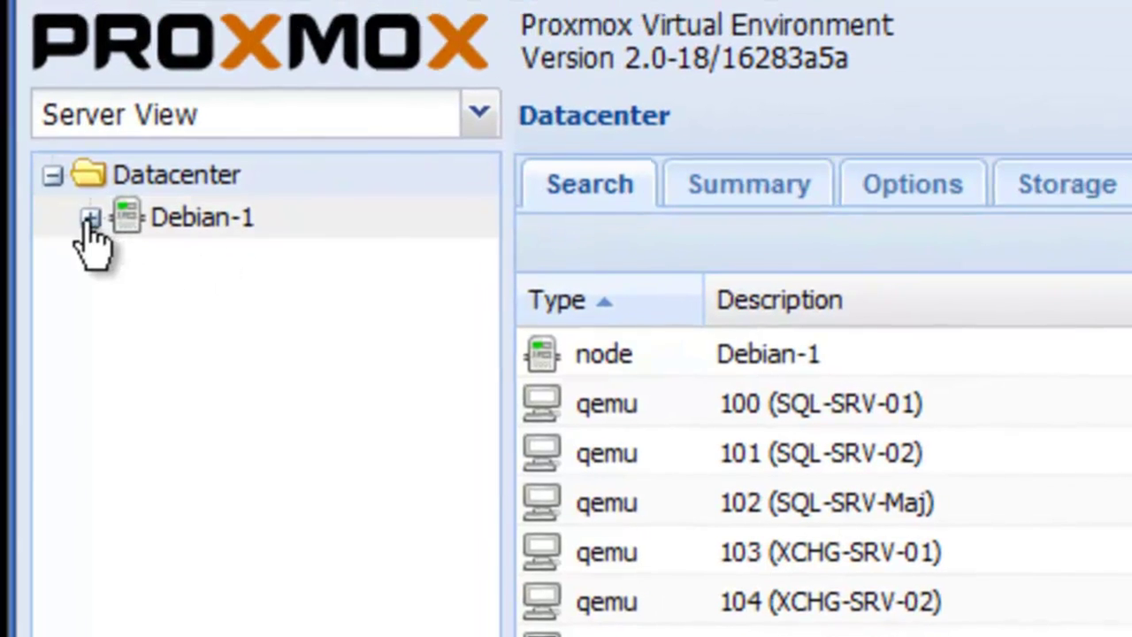
# Step: Expand the Debian-1 node in the Server View tree to list its VMs
pyautogui.click(89, 217)
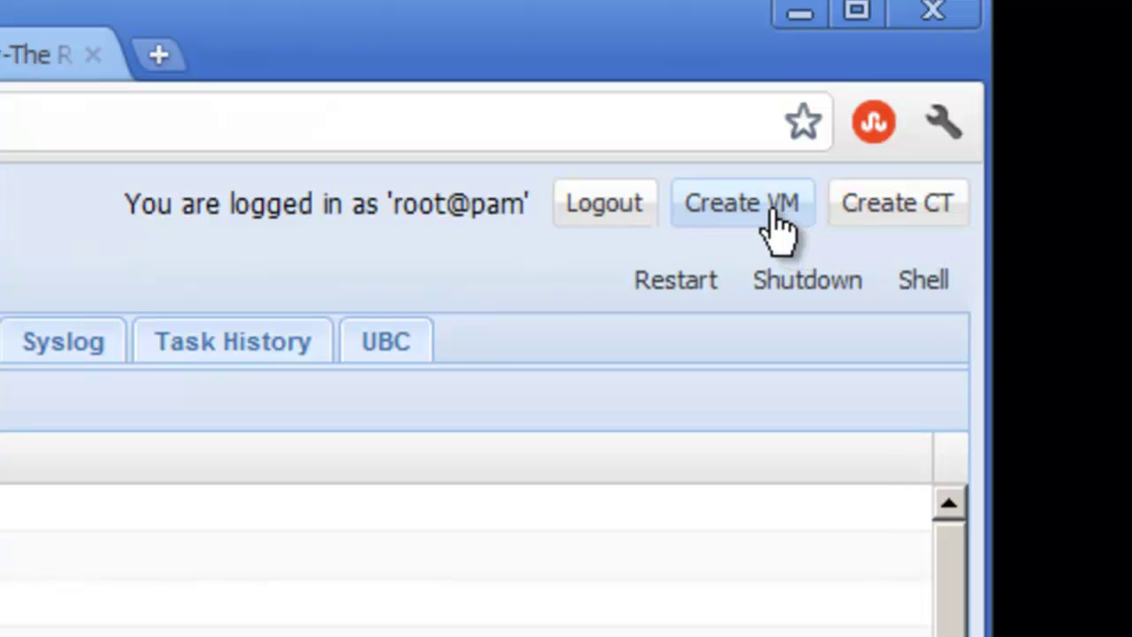
# Step: Start VM SQL-SRV-04 with Windows 7/2008r2 OS type and the SQL Server 2008 R2 ISO
pyautogui.click(1043, 88)
pyautogui.click(783, 231)
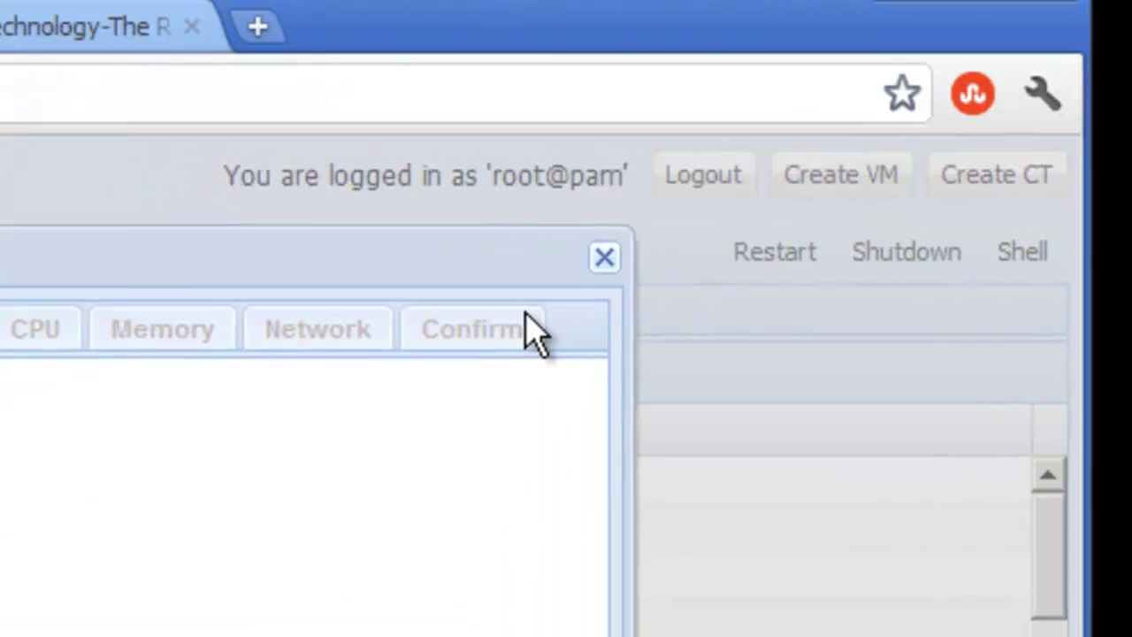
pyautogui.click(501, 311)
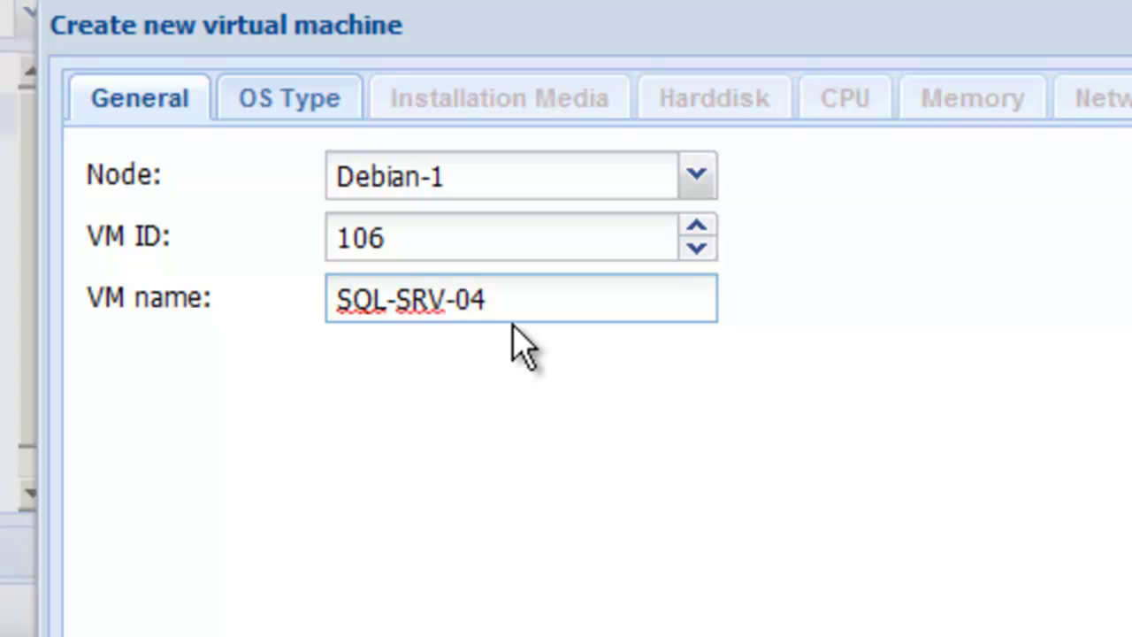
pyautogui.click(329, 107)
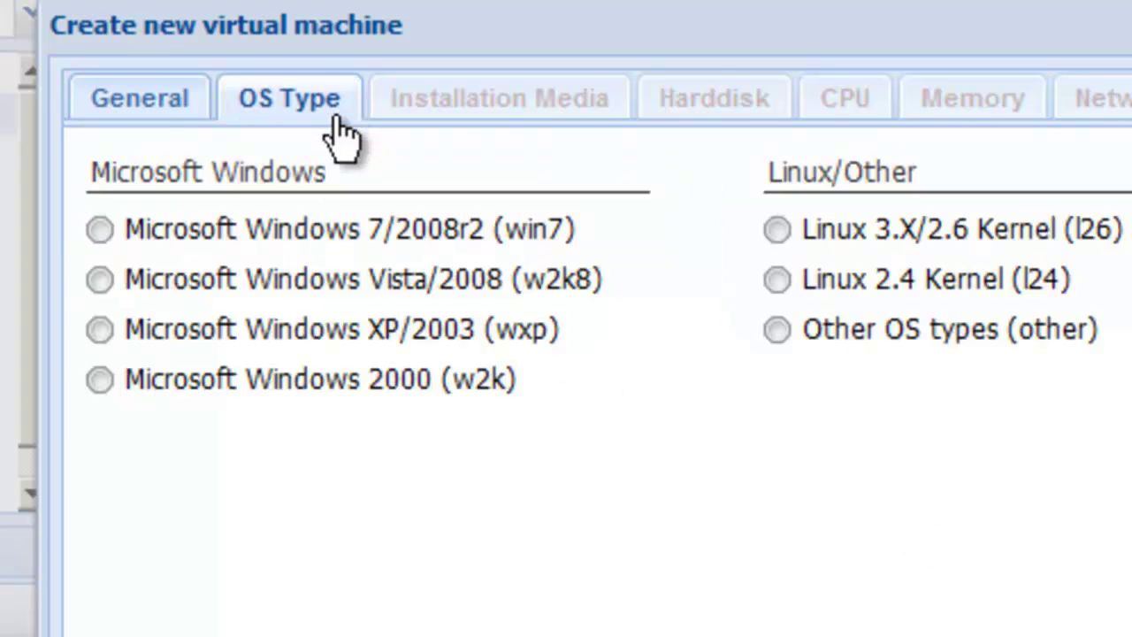
pyautogui.click(100, 230)
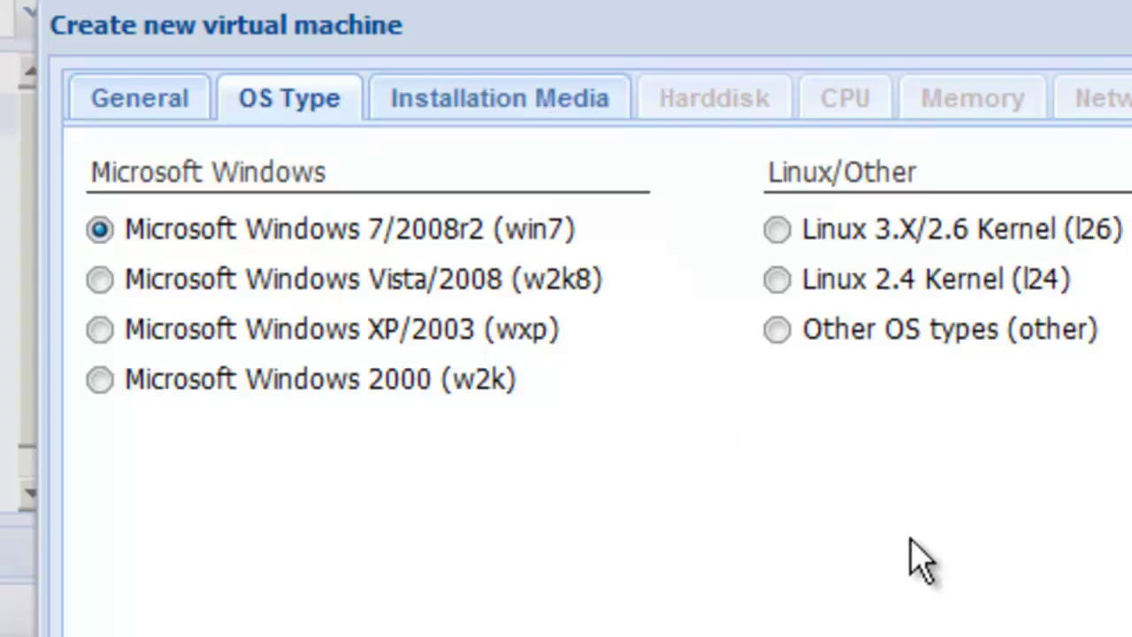
pyautogui.click(524, 101)
pyautogui.click(389, 281)
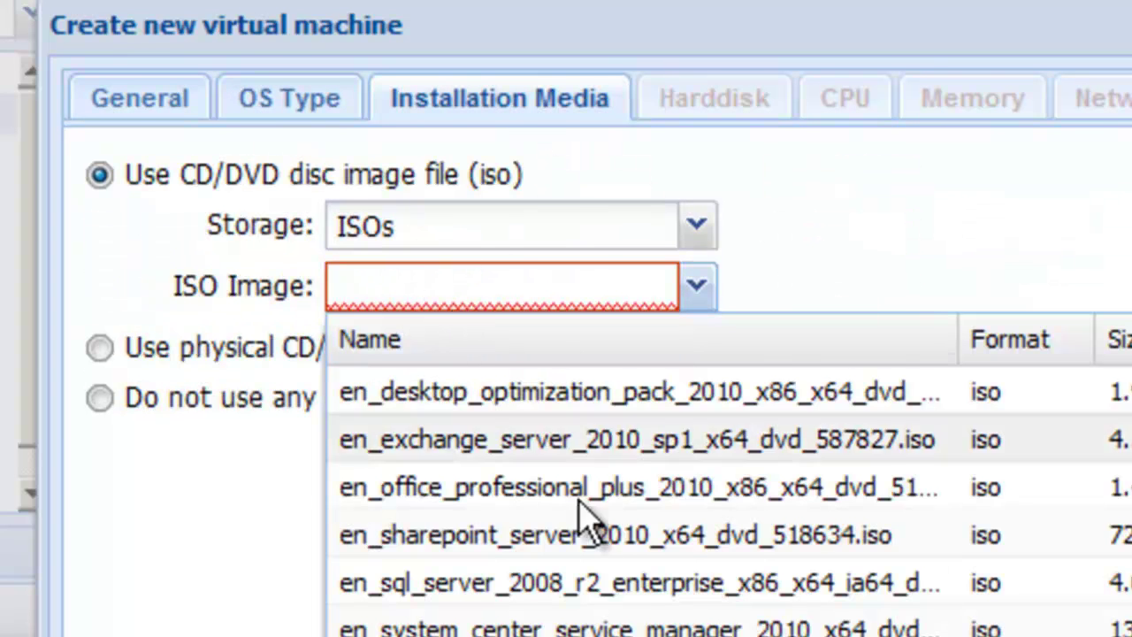
pyautogui.click(610, 583)
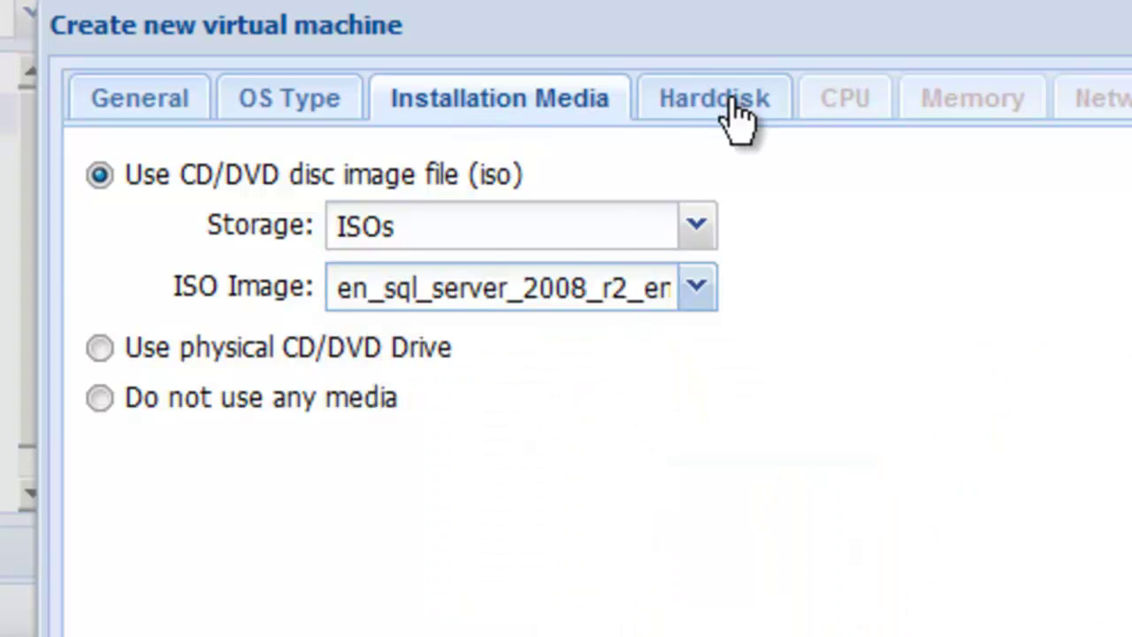
# Step: Give it a 32 GB disk, 2 sockets × 4 cores, 2048 MB memory and vmbr1, then create it
pyautogui.click(736, 104)
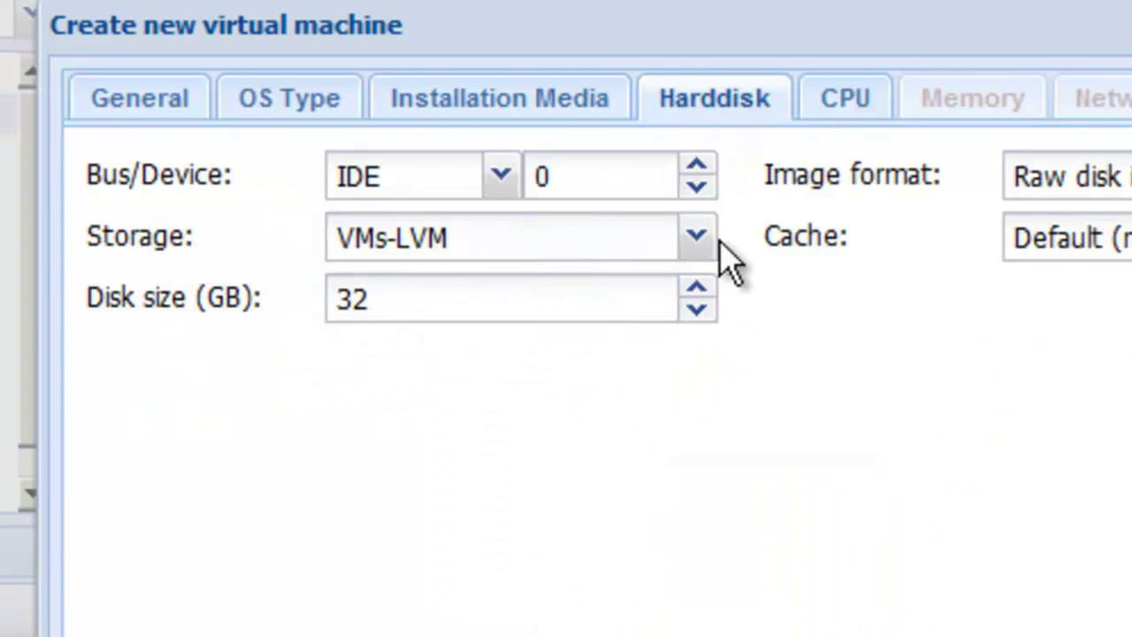
pyautogui.click(835, 113)
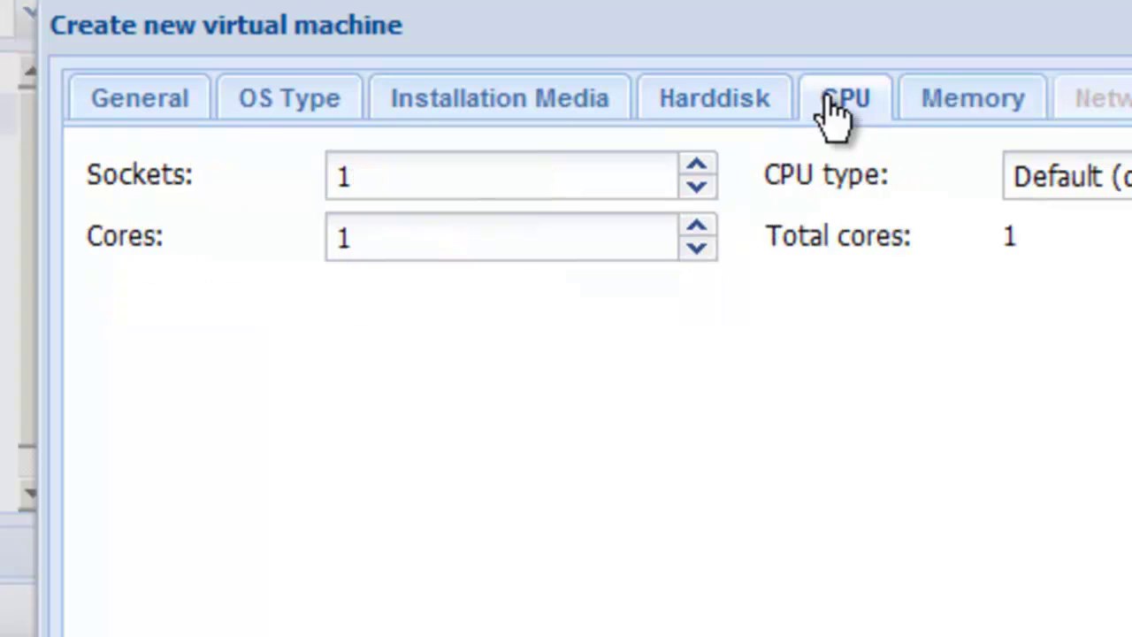
pyautogui.click(696, 230)
pyautogui.click(697, 166)
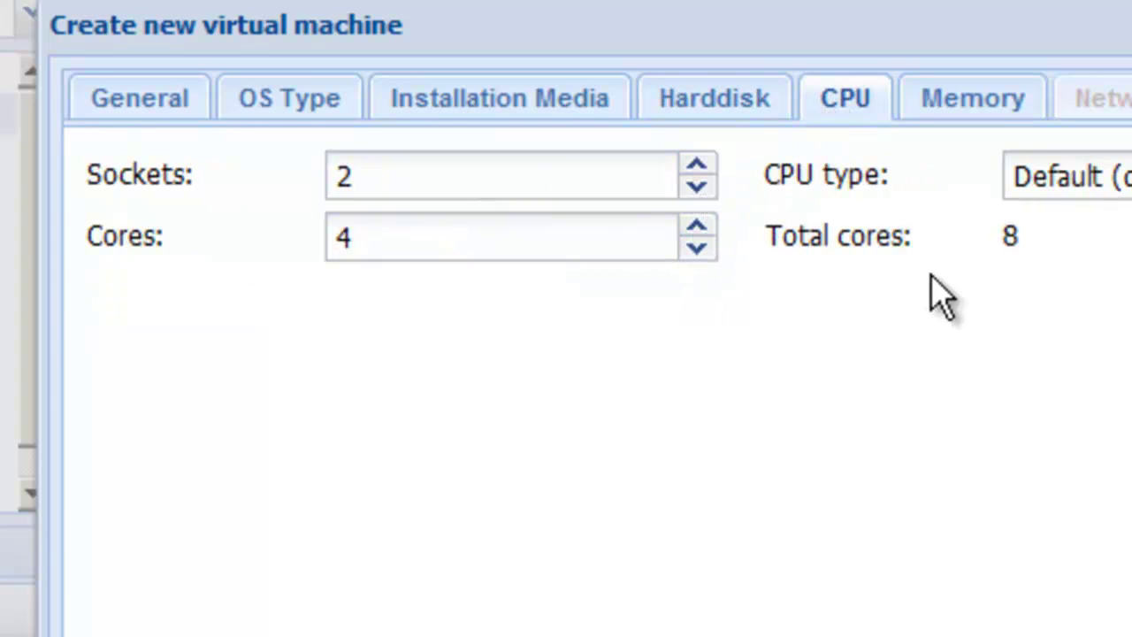
pyautogui.click(978, 118)
pyautogui.click(351, 157)
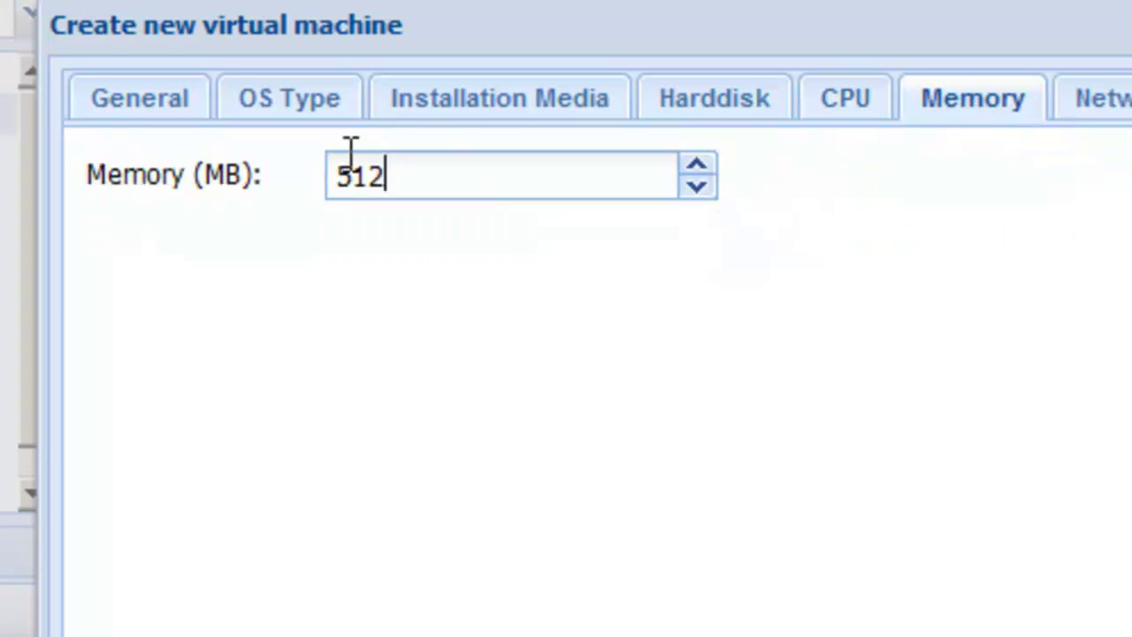
pyautogui.write('20')
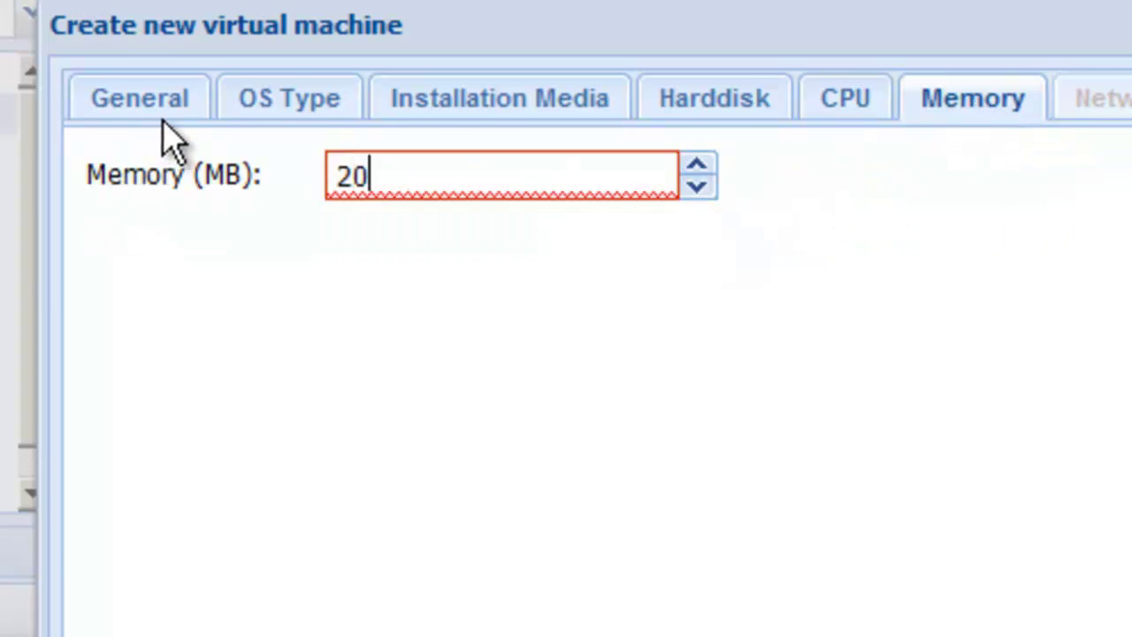
pyautogui.write('48')
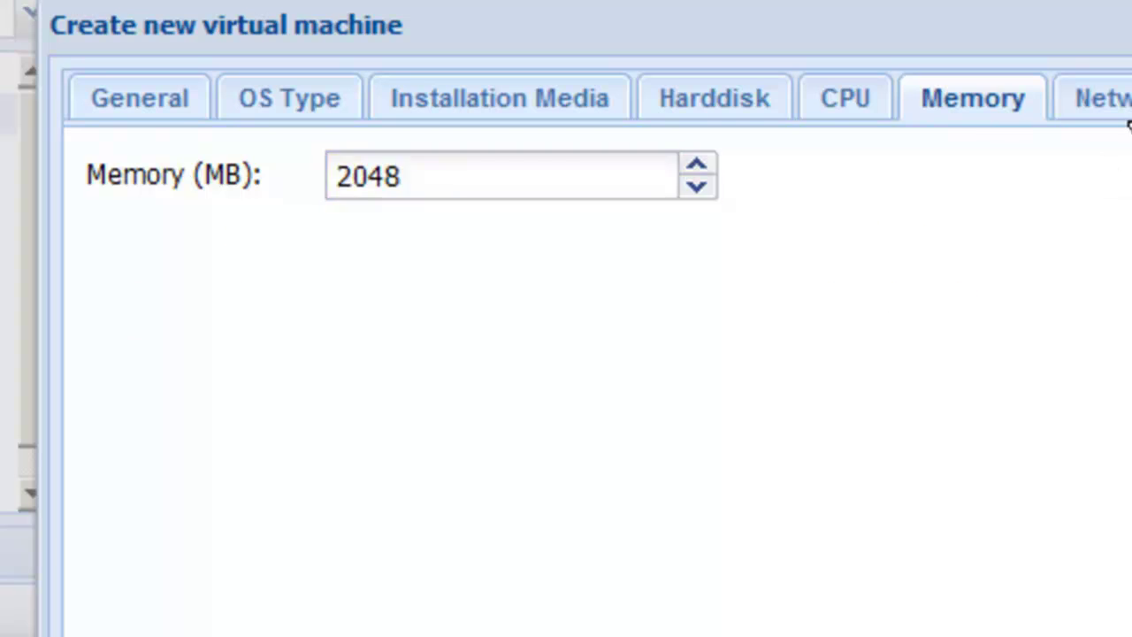
pyautogui.click(1125, 113)
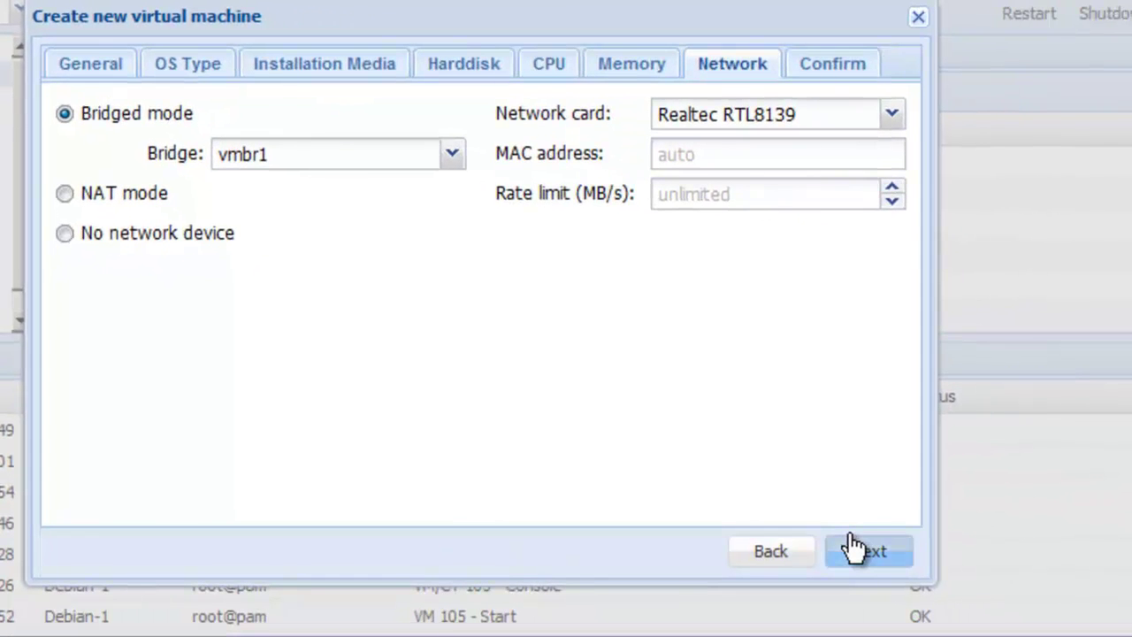
pyautogui.moveTo(851, 548); pyautogui.dragTo(869, 81)
pyautogui.click(849, 70)
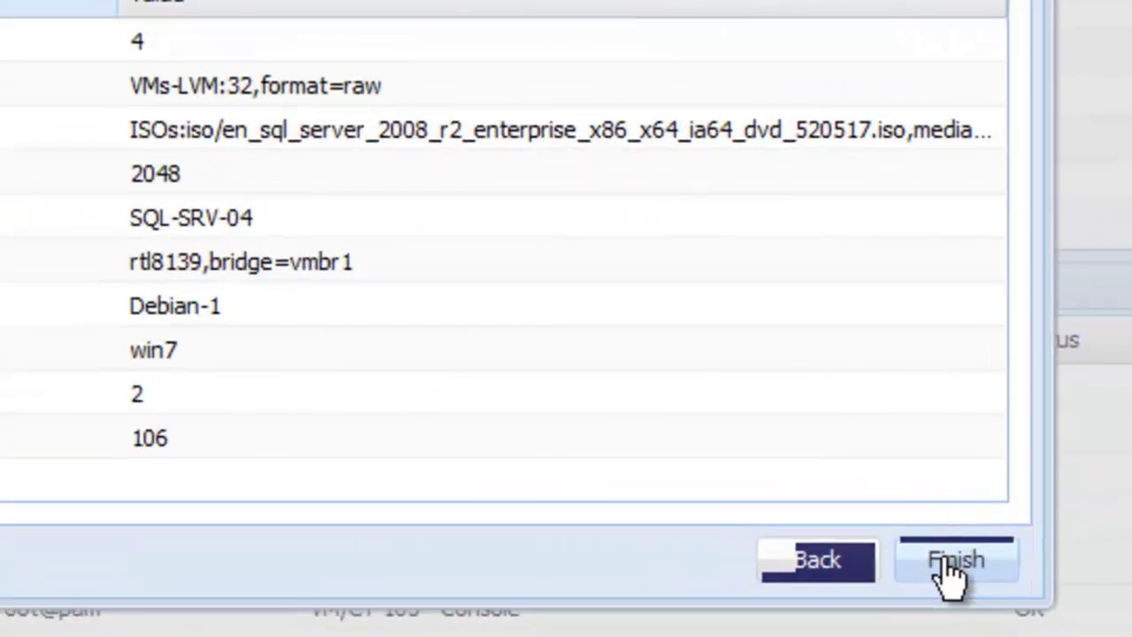
pyautogui.click(867, 554)
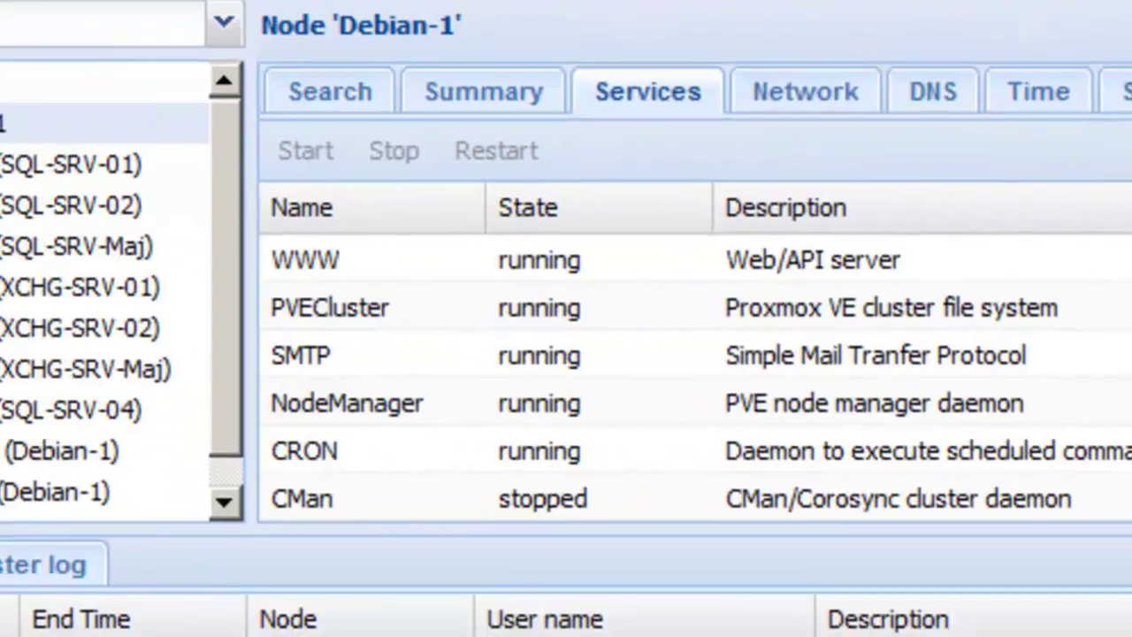
# Step: Start VM SQL-SRV-05 using the Windows Server 2008 R2 installation ISO
pyautogui.click(978, 105)
pyautogui.click(367, 276)
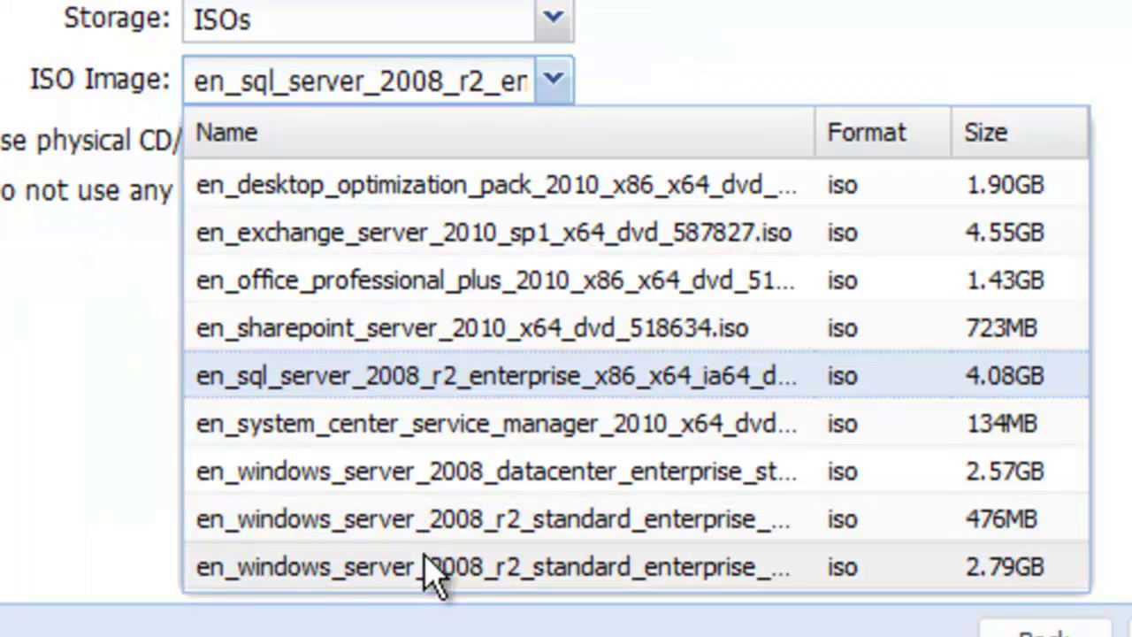
pyautogui.click(433, 567)
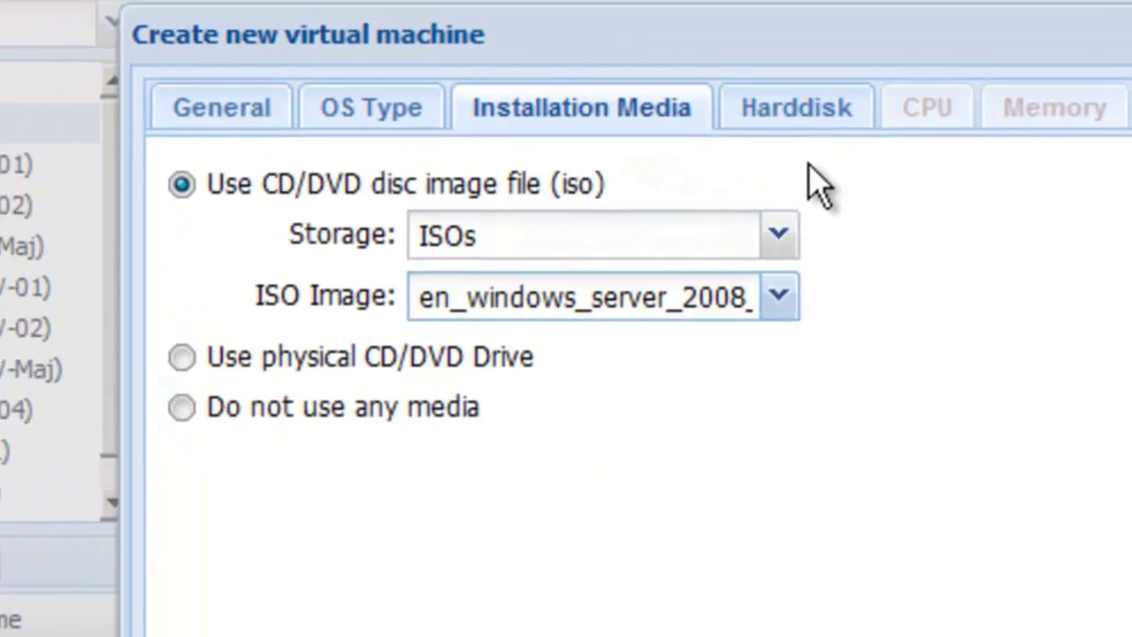
# Step: Keep the 32 GB disk, set 2 sockets × 4 cores and 2048 MB memory, and review the summary
pyautogui.click(812, 122)
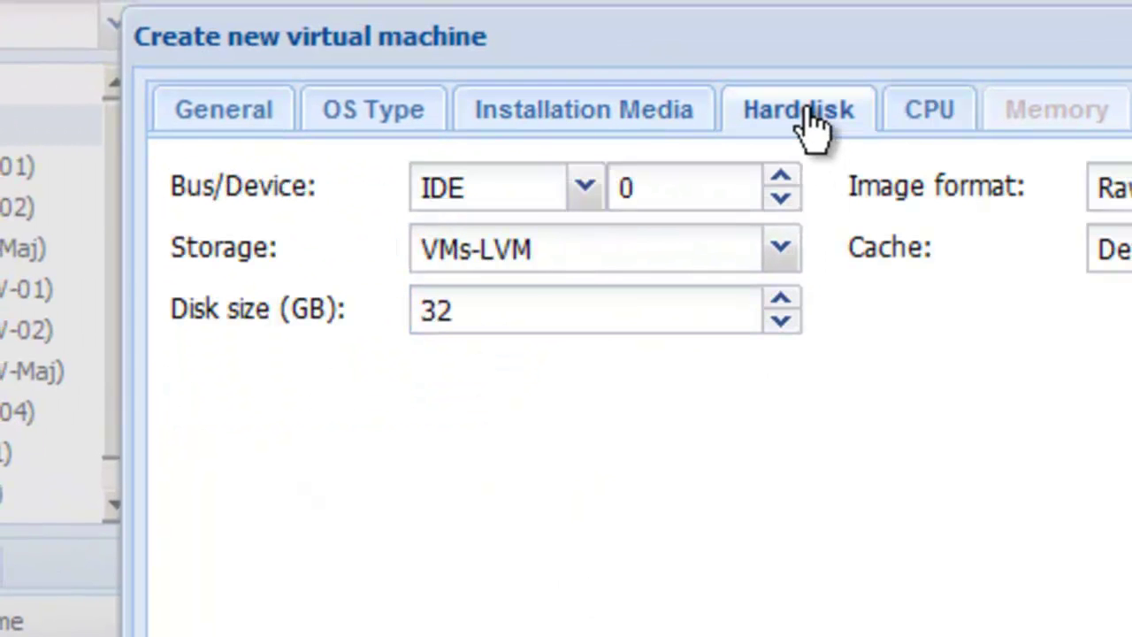
pyautogui.click(924, 120)
pyautogui.click(780, 180)
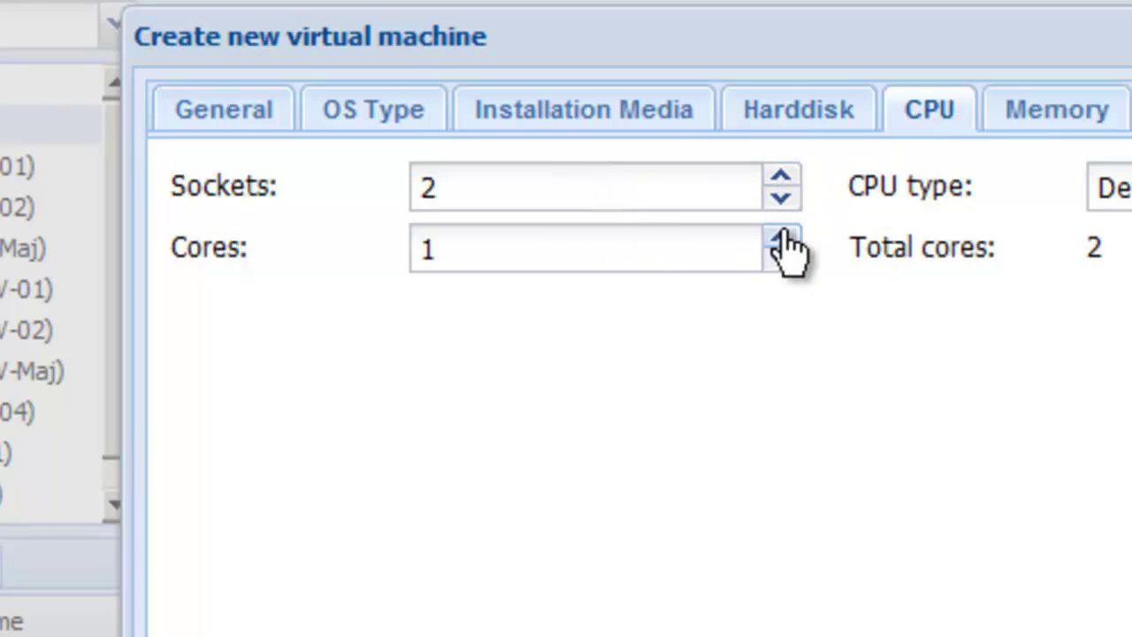
pyautogui.doubleClick(780, 235)
pyautogui.click(1052, 110)
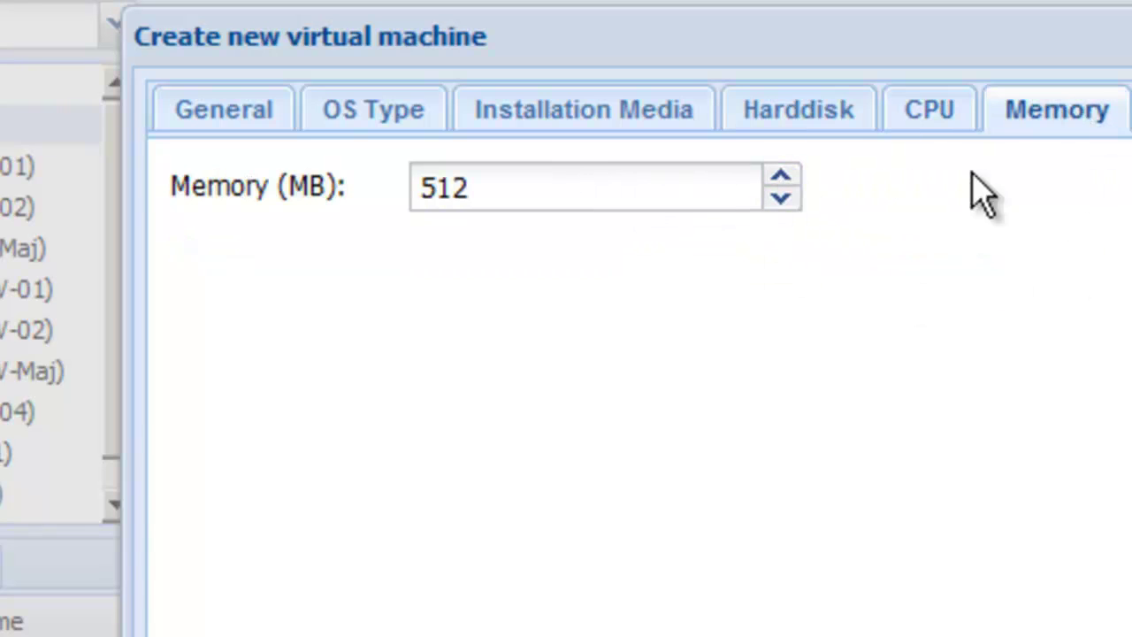
pyautogui.moveTo(554, 182); pyautogui.dragTo(94, 139)
pyautogui.write('20')
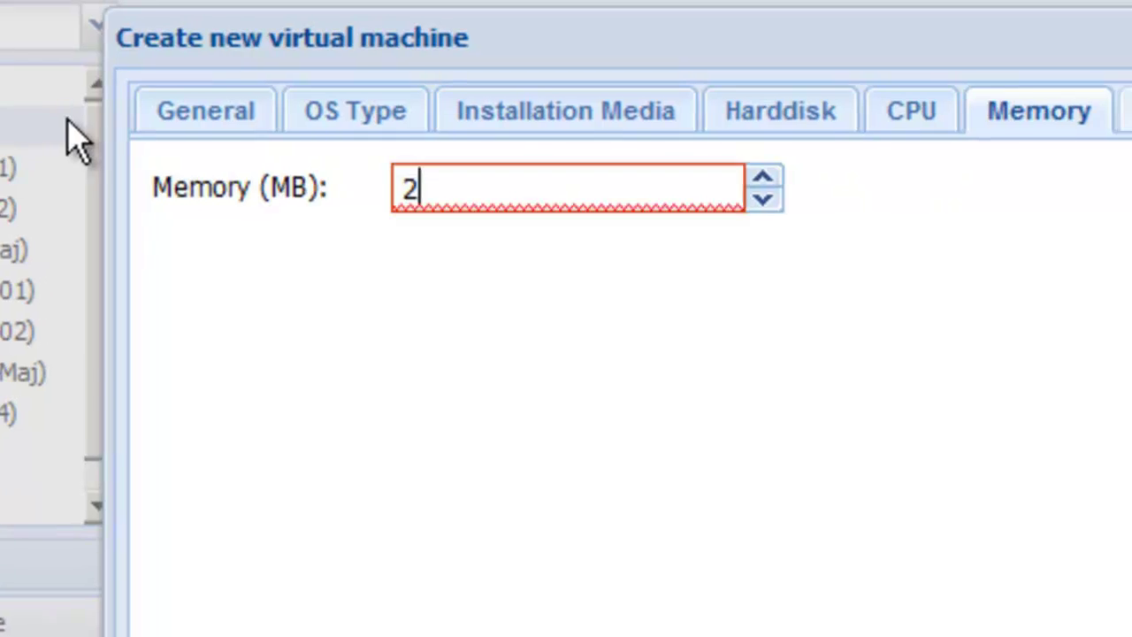
pyautogui.write('48')
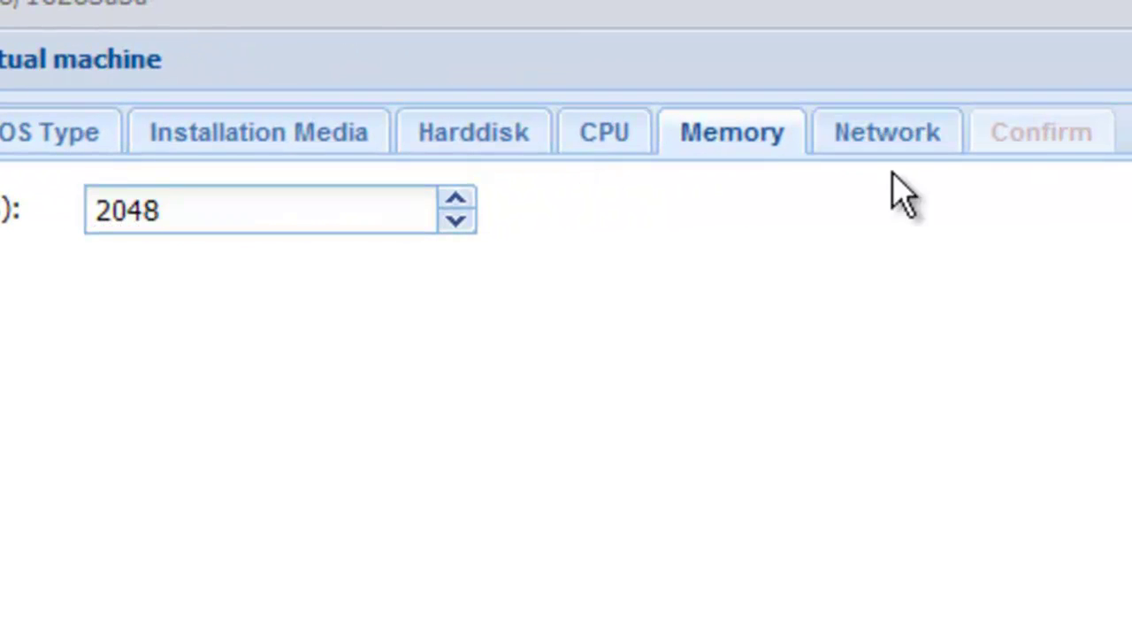
pyautogui.click(897, 146)
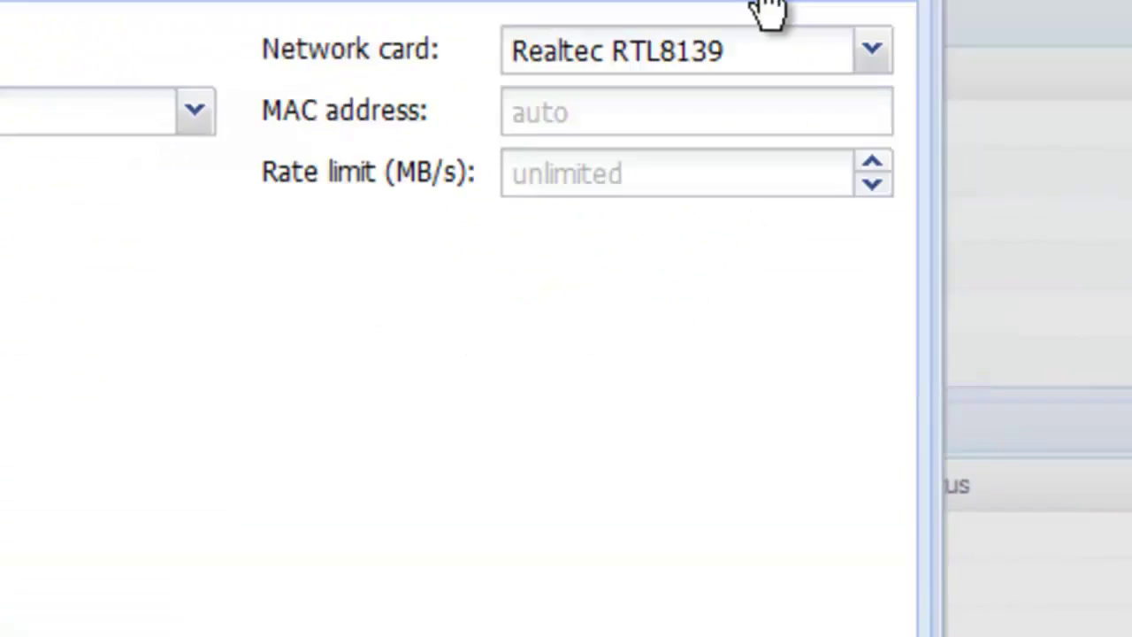
pyautogui.click(727, 89)
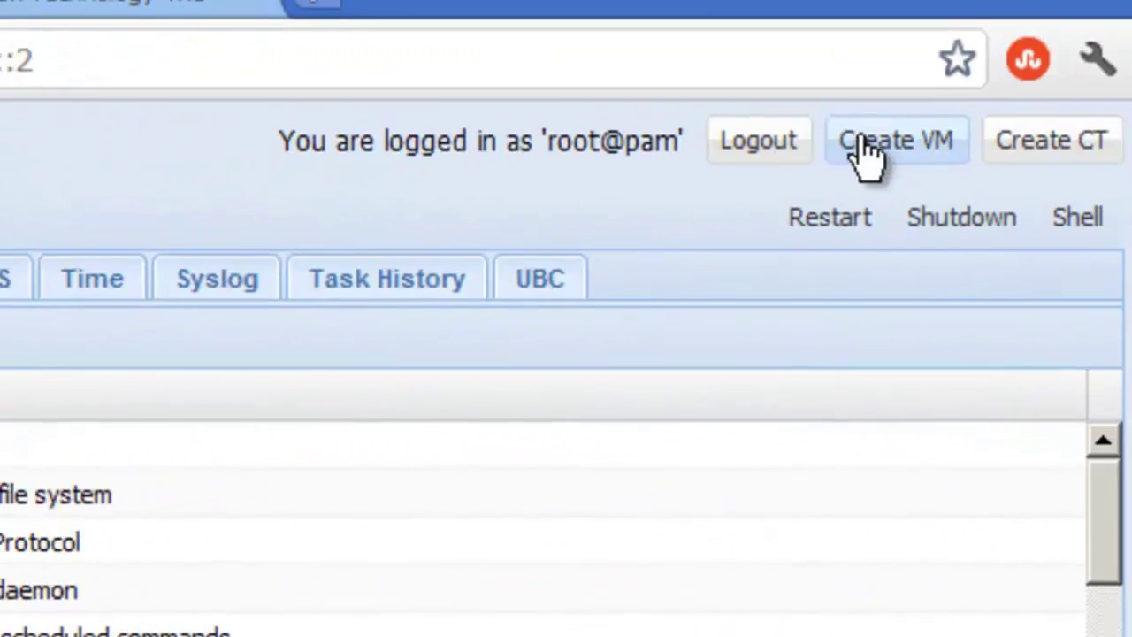
# Step: Start VM SQL-SRV-06 with Windows 7/2008r2 OS type and the Windows Server 2008 R2 ISO
pyautogui.click(862, 143)
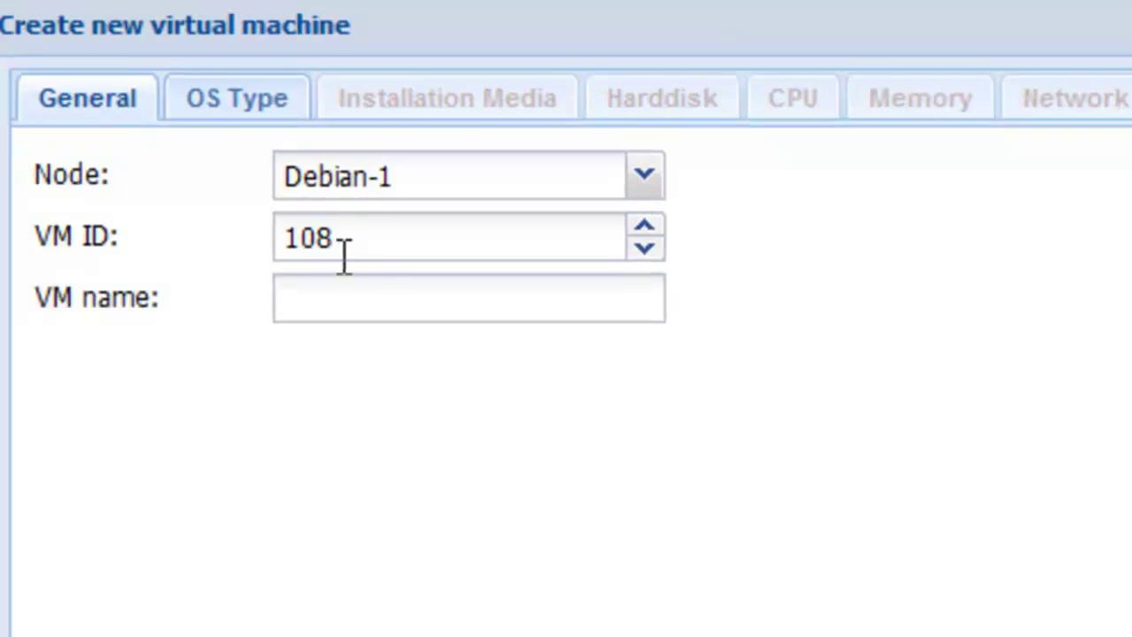
pyautogui.click(372, 297)
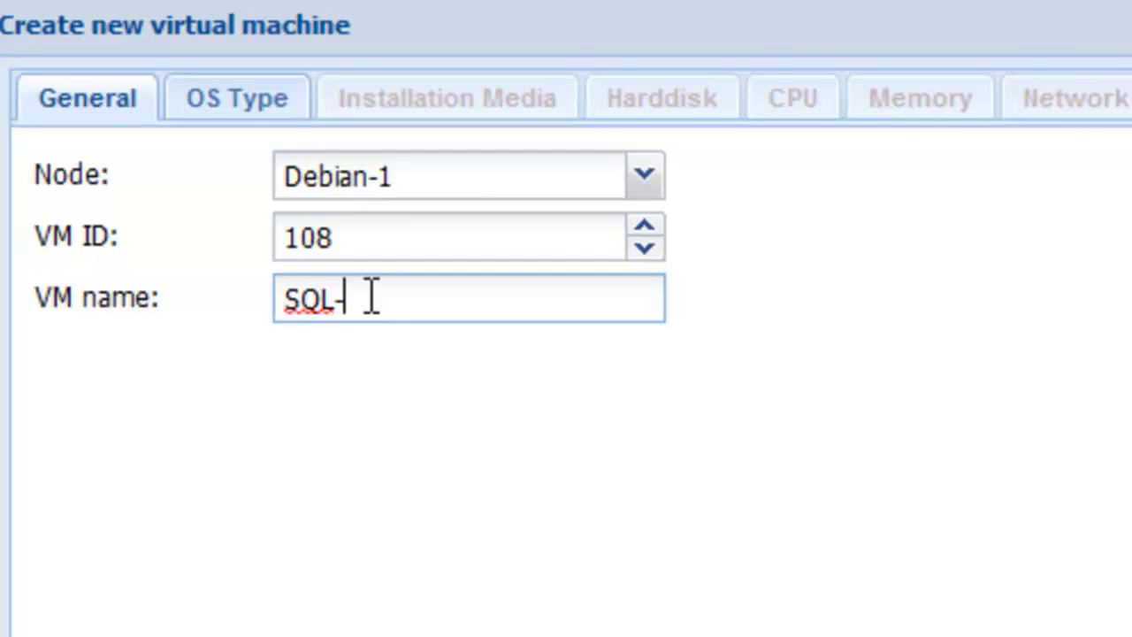
pyautogui.click(254, 113)
pyautogui.click(168, 232)
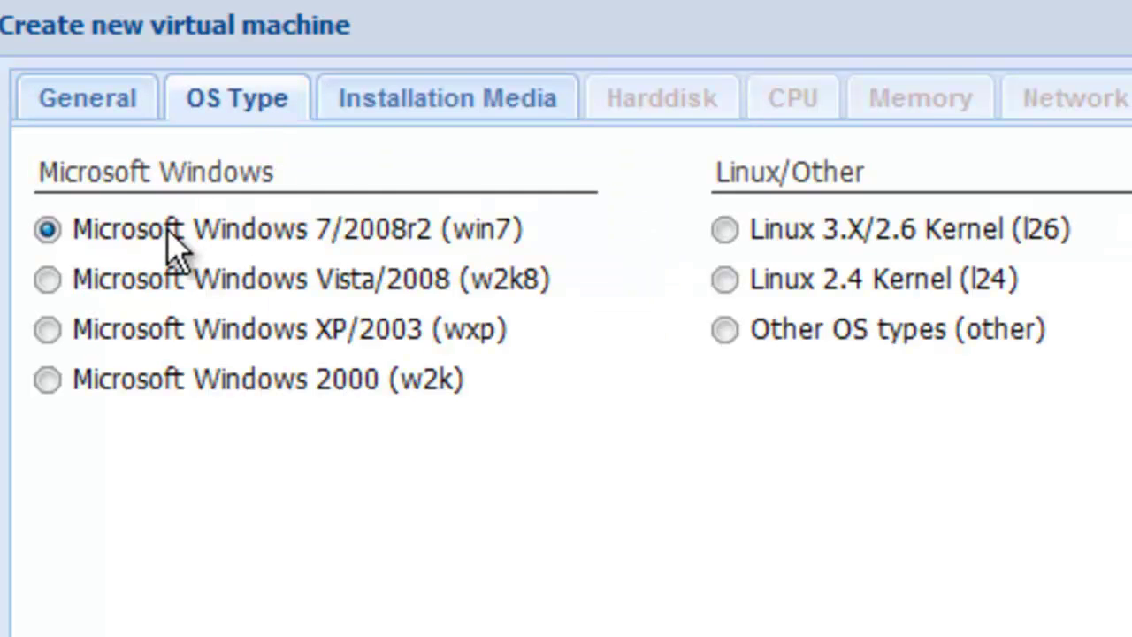
pyautogui.click(411, 105)
pyautogui.click(416, 287)
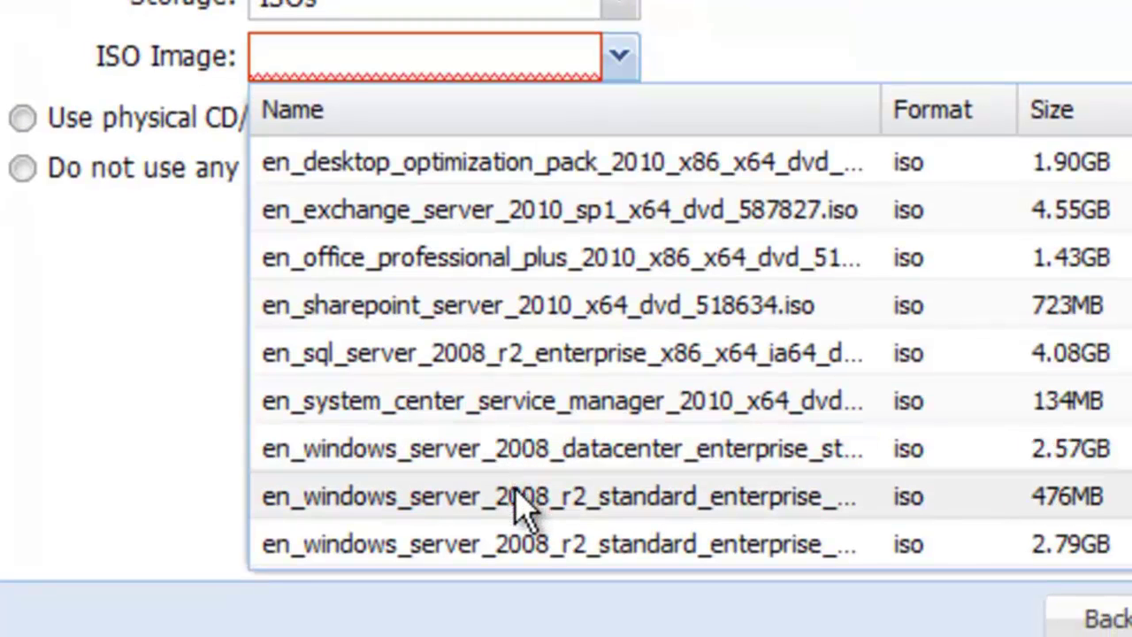
pyautogui.click(518, 543)
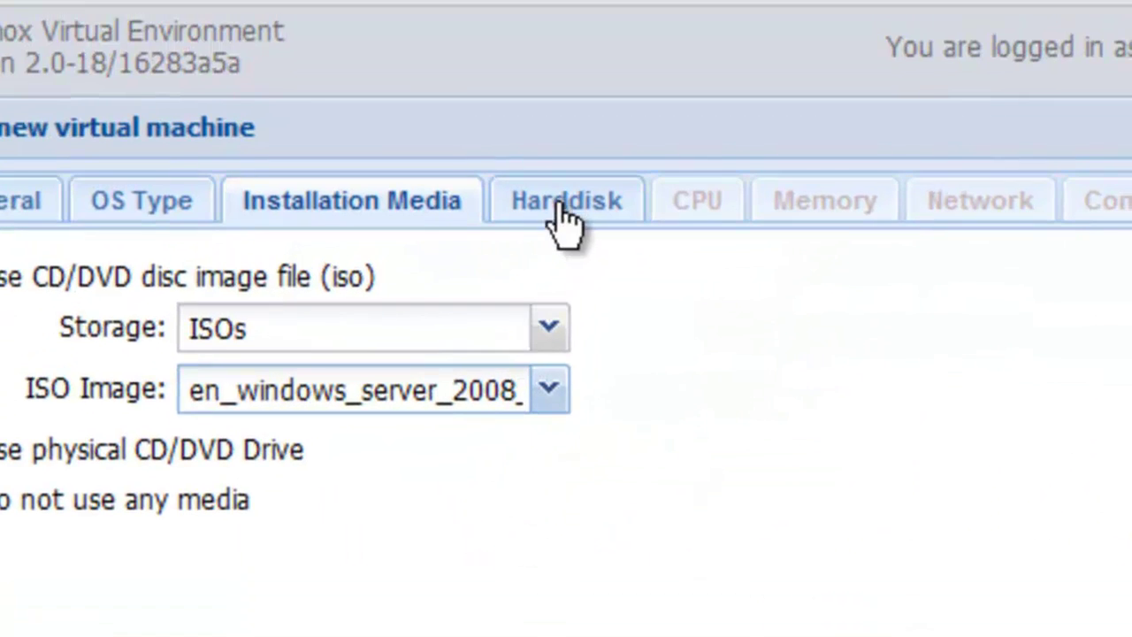
# Step: Keep the 32 GB VMs-LVM disk, set 2 × 4 cores, 2048 MB and bridge vmbr1, then finish
pyautogui.click(563, 221)
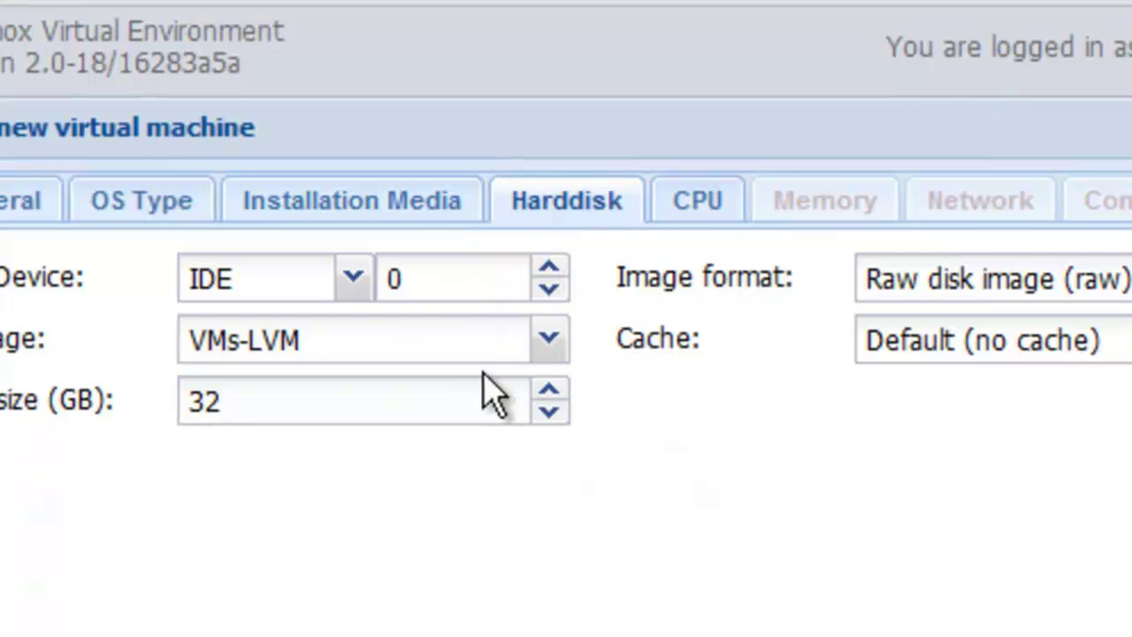
pyautogui.click(679, 212)
pyautogui.click(548, 268)
pyautogui.click(548, 330)
pyautogui.click(548, 330)
pyautogui.click(549, 330)
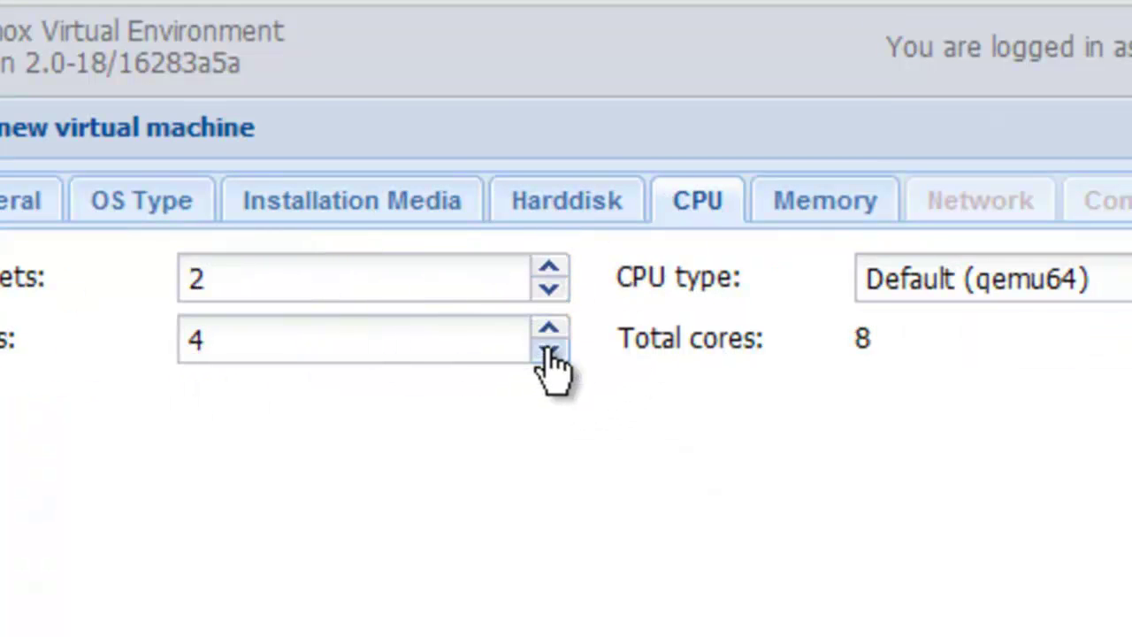
pyautogui.click(852, 207)
pyautogui.doubleClick(470, 285)
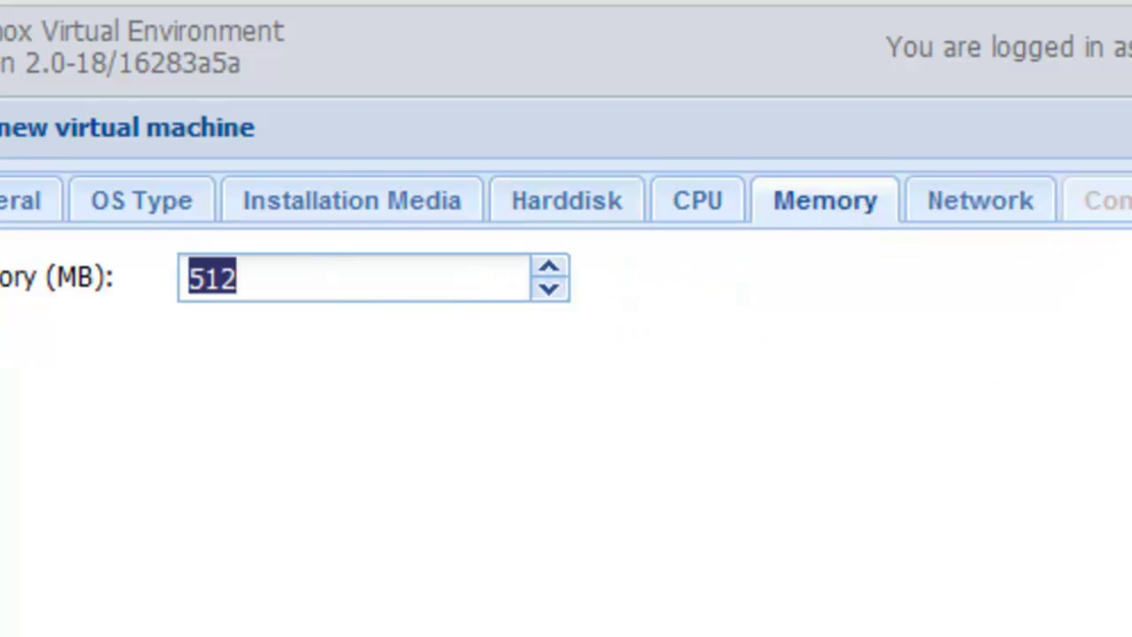
pyautogui.write('2048')
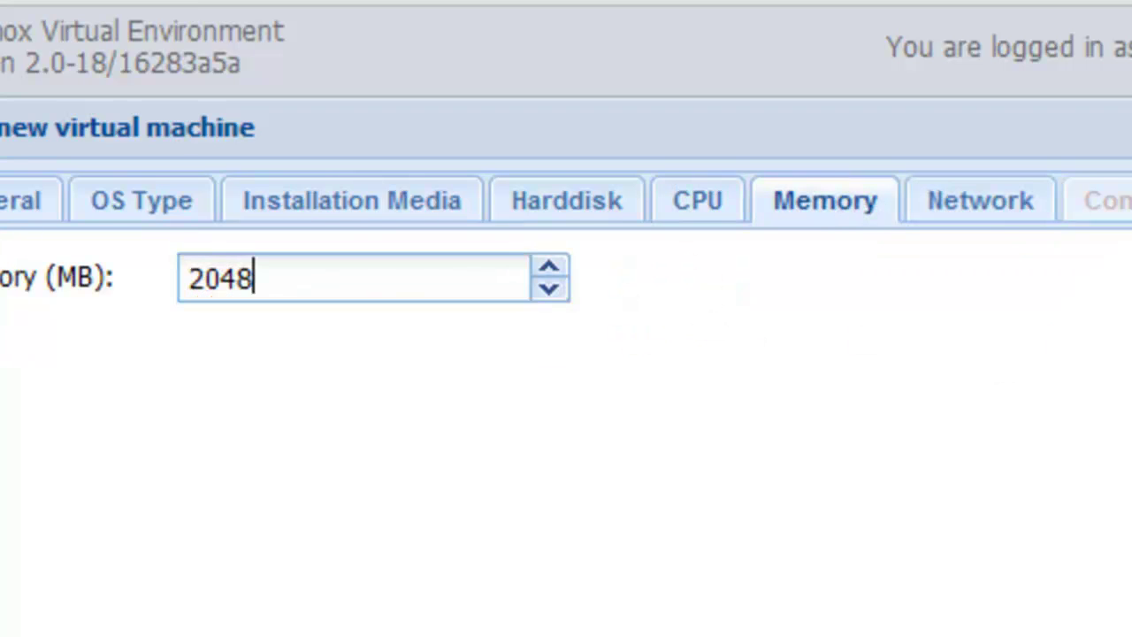
pyautogui.click(972, 207)
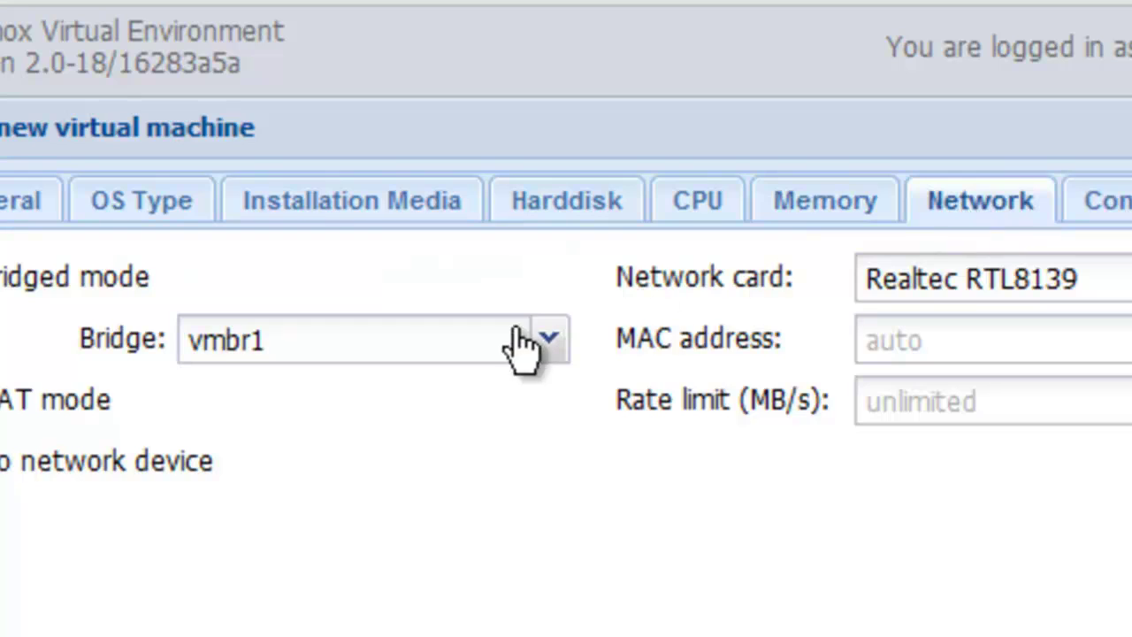
pyautogui.click(1081, 200)
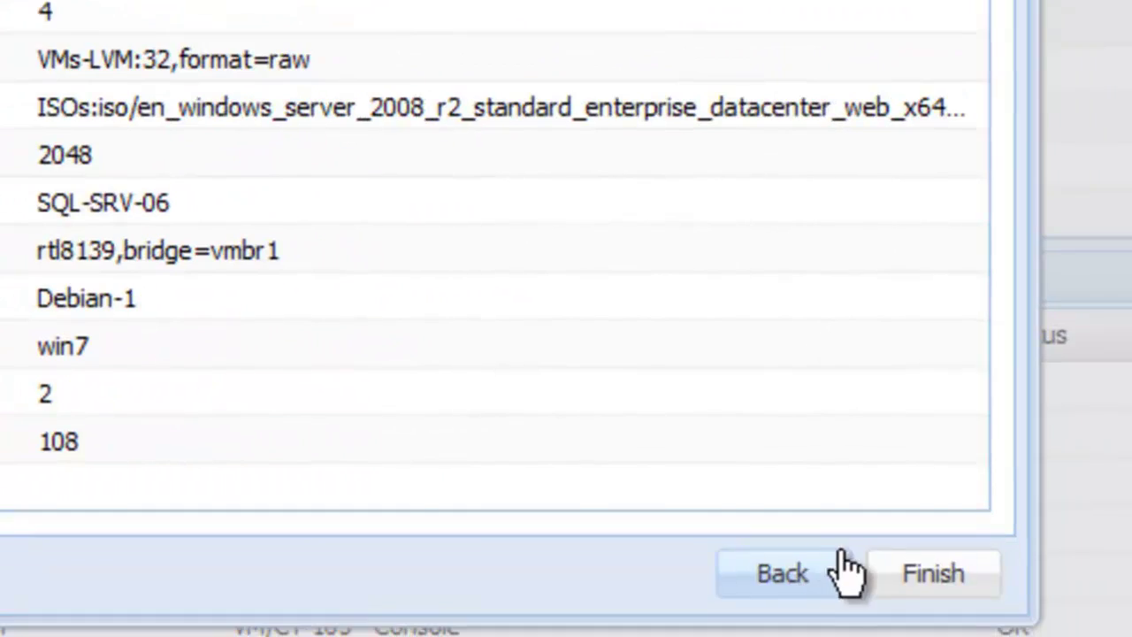
pyautogui.click(916, 575)
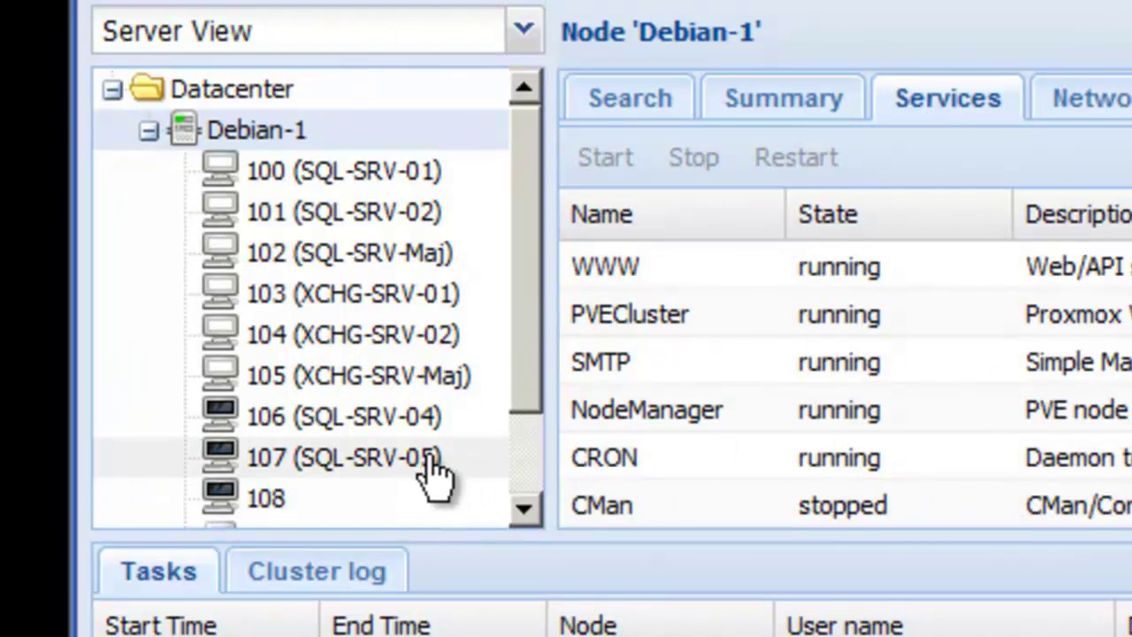
# Step: Open VM 106's summary and complete the WordPad note that SQL-SRV-04 needs its wrong ISO fixed
pyautogui.rightClick(409, 420)
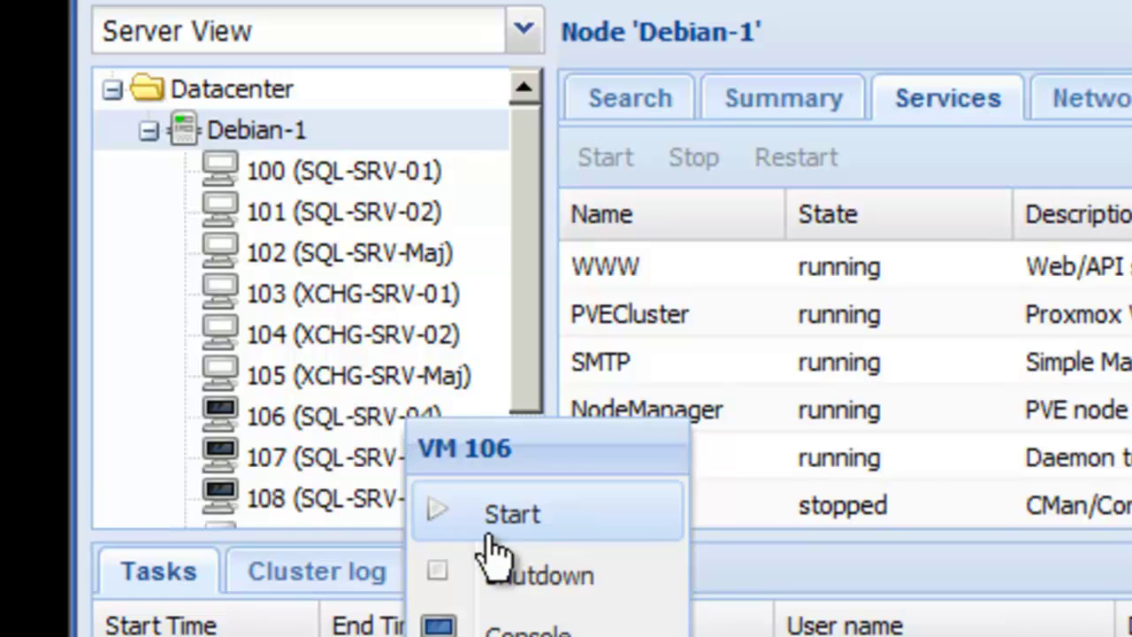
pyautogui.click(338, 426)
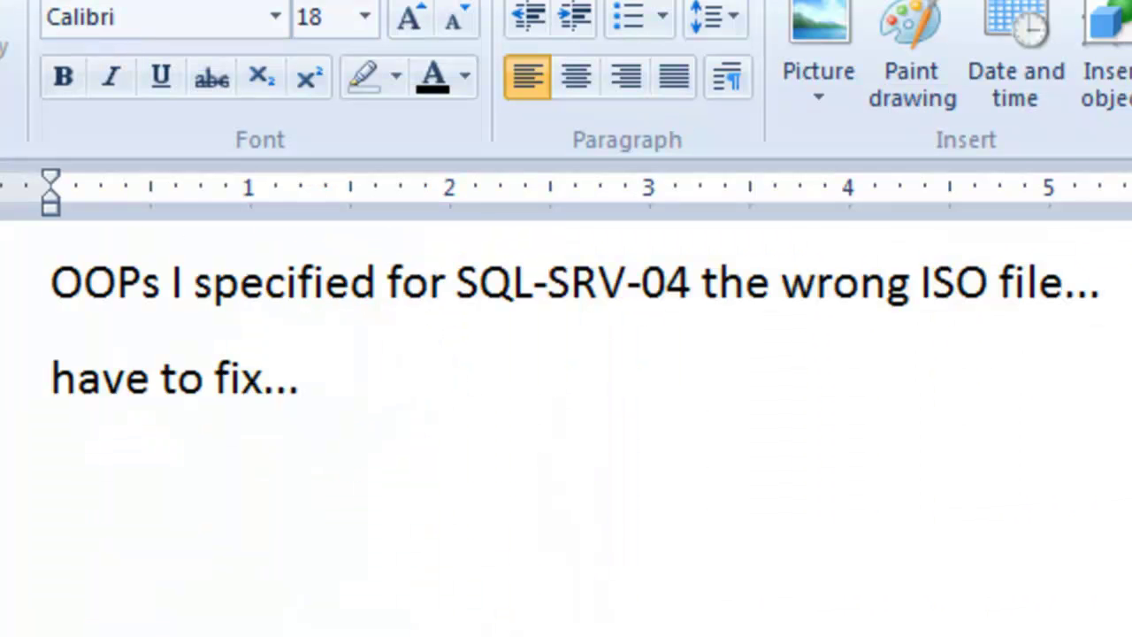
pyautogui.click(25, 292)
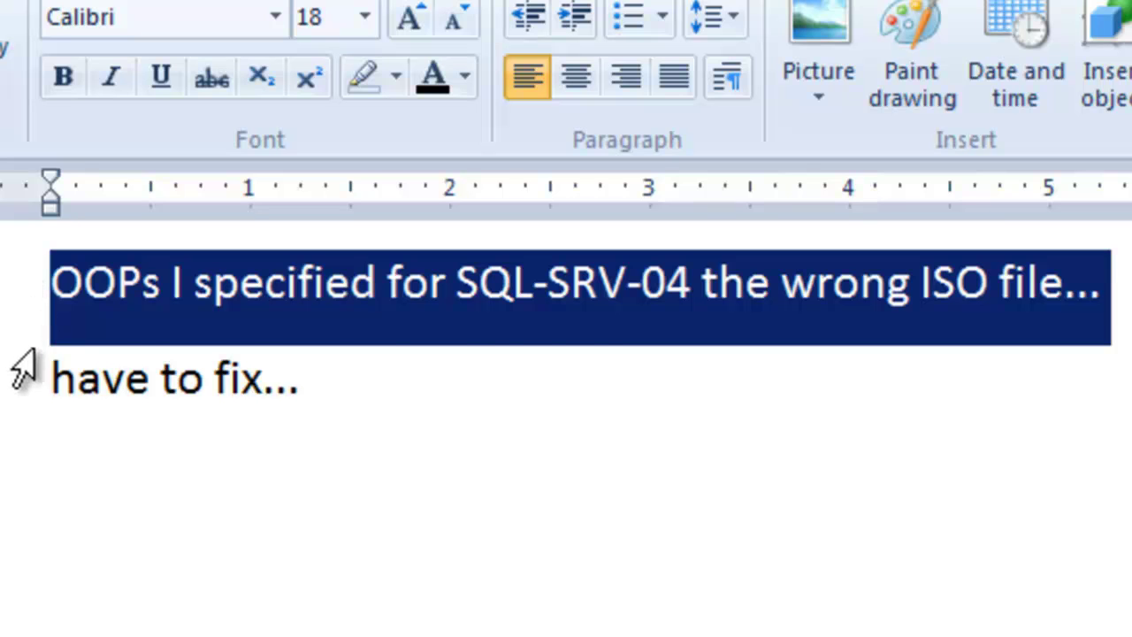
pyautogui.click(24, 389)
pyautogui.click(29, 317)
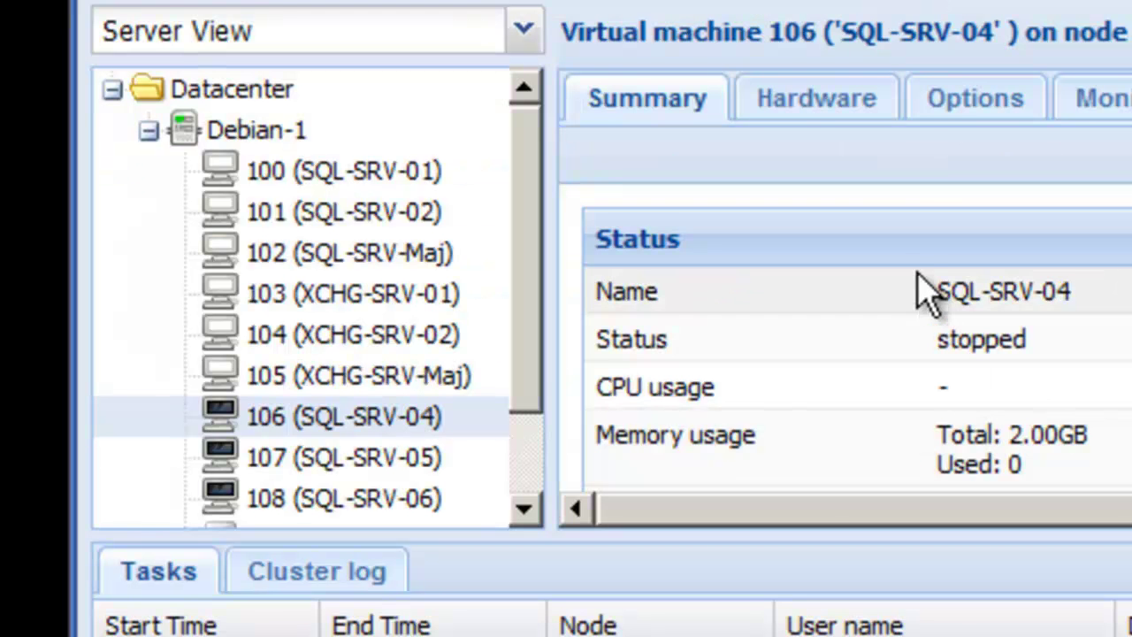
# Step: Set VM 106's CD/DVD drive (ide2) to the 2.79 GB Windows Server 2008 R2 ISO
pyautogui.click(856, 100)
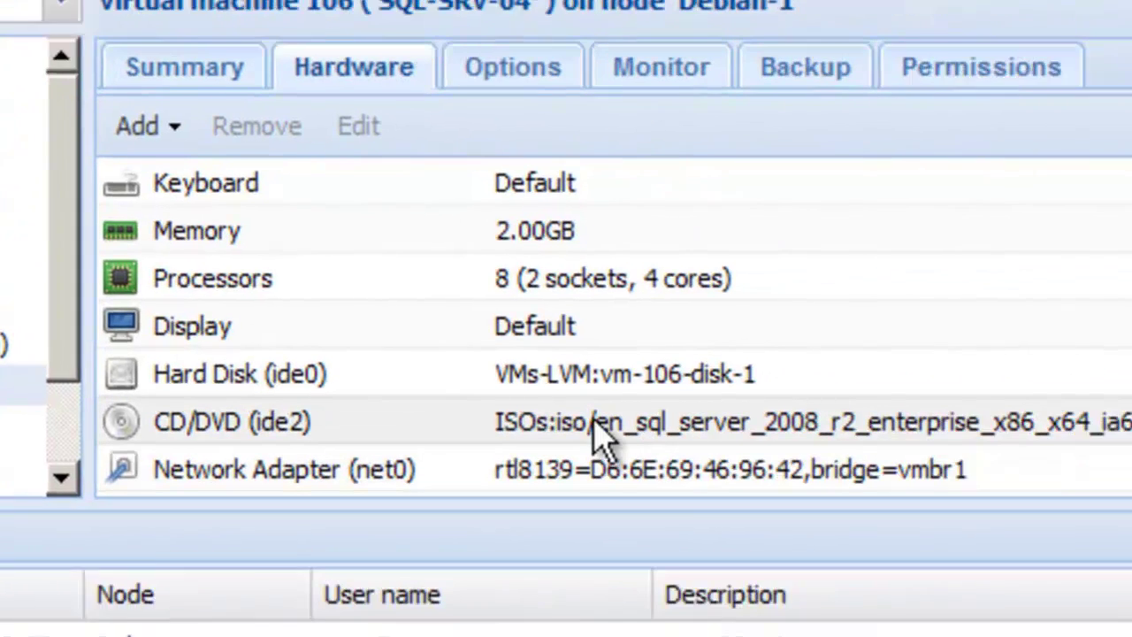
pyautogui.click(1056, 453)
pyautogui.click(97, 111)
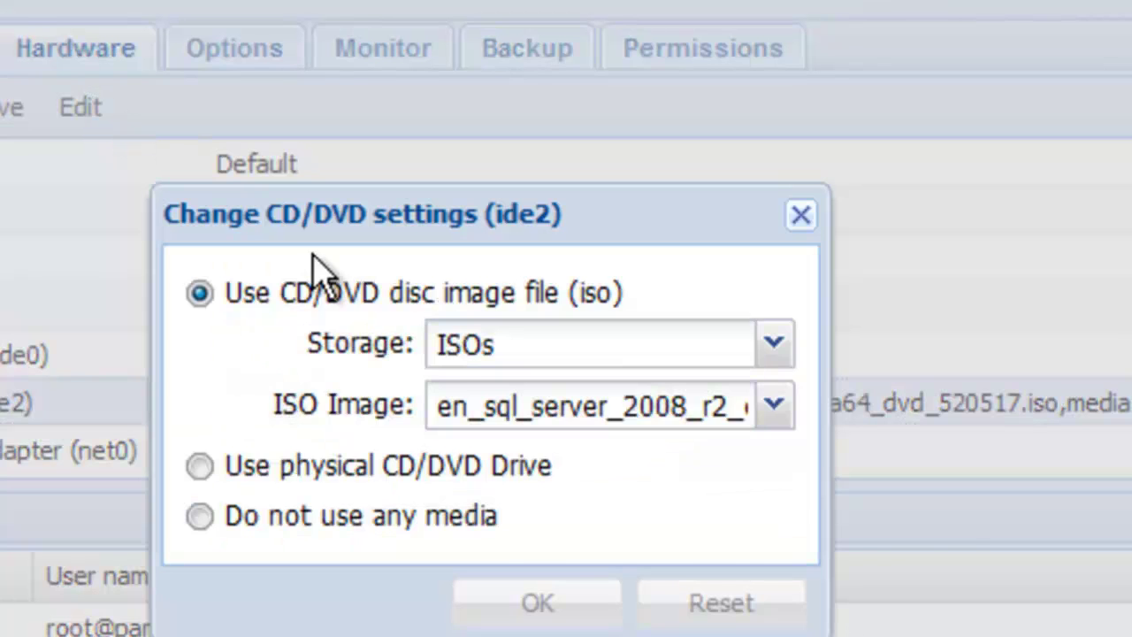
pyautogui.click(498, 424)
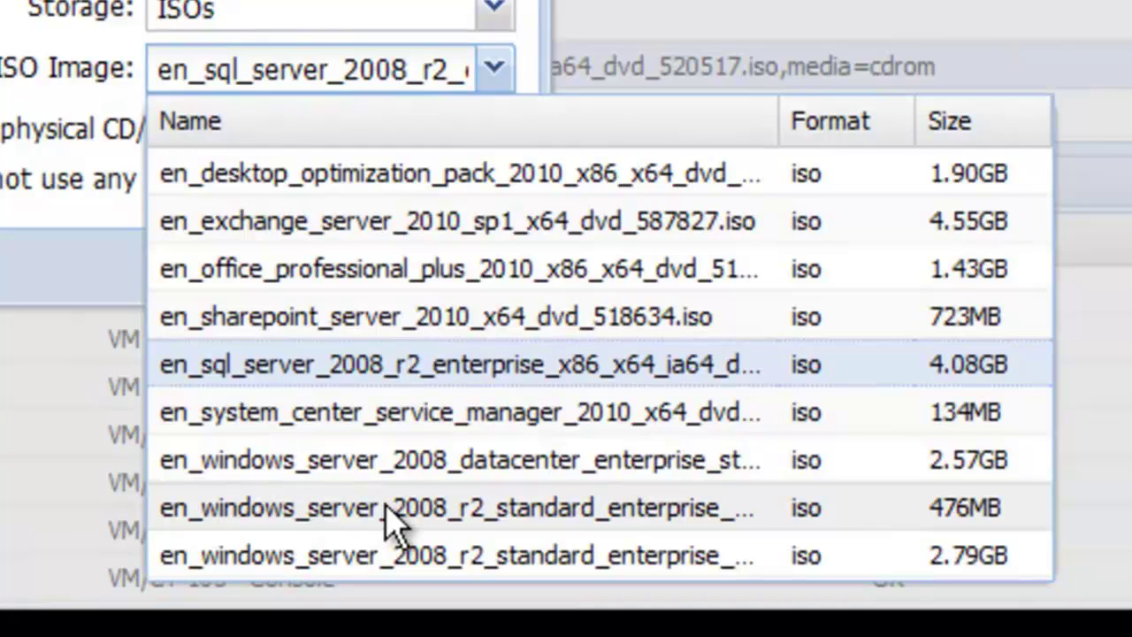
pyautogui.click(392, 554)
pyautogui.click(265, 264)
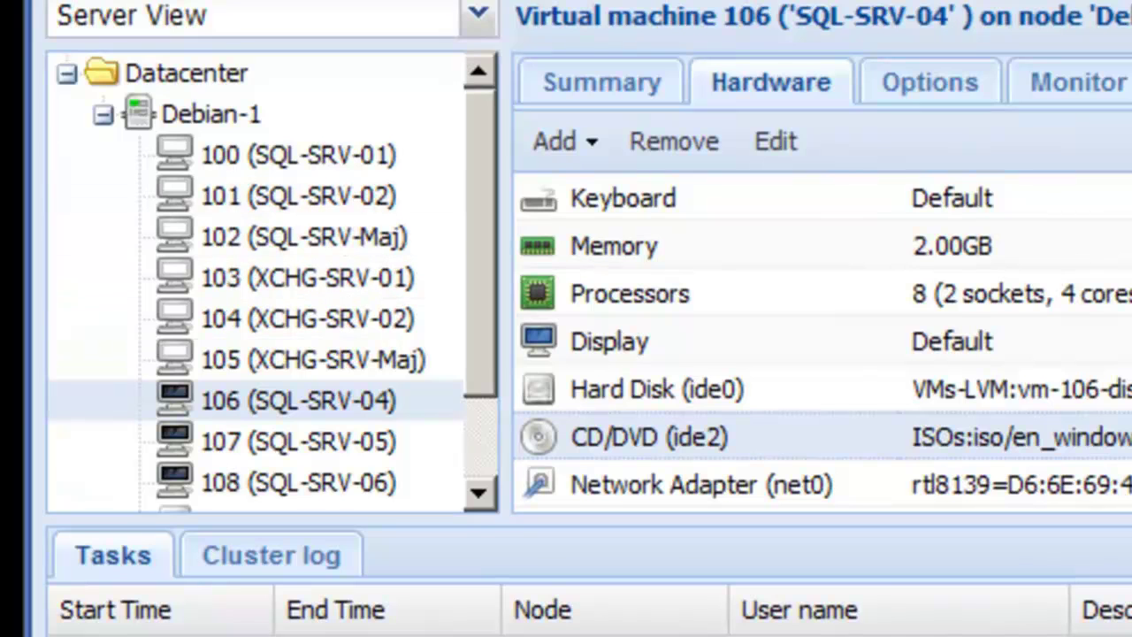
# Step: Open the console of VM 106 (SQL-SRV-04)
pyautogui.rightClick(301, 395)
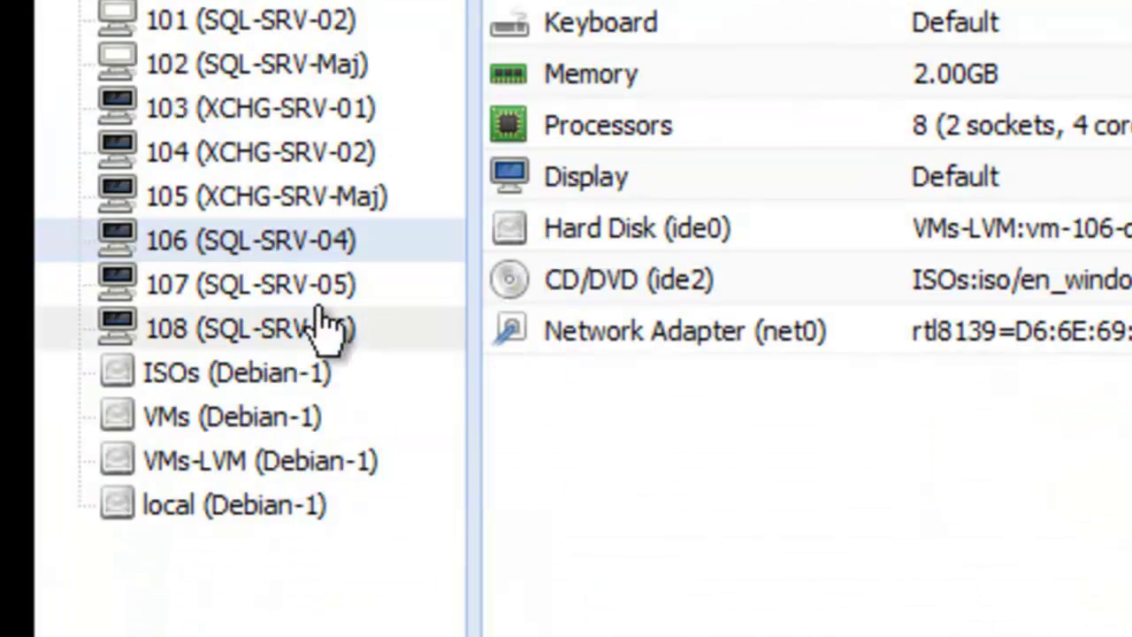
pyautogui.rightClick(303, 291)
pyautogui.rightClick(301, 332)
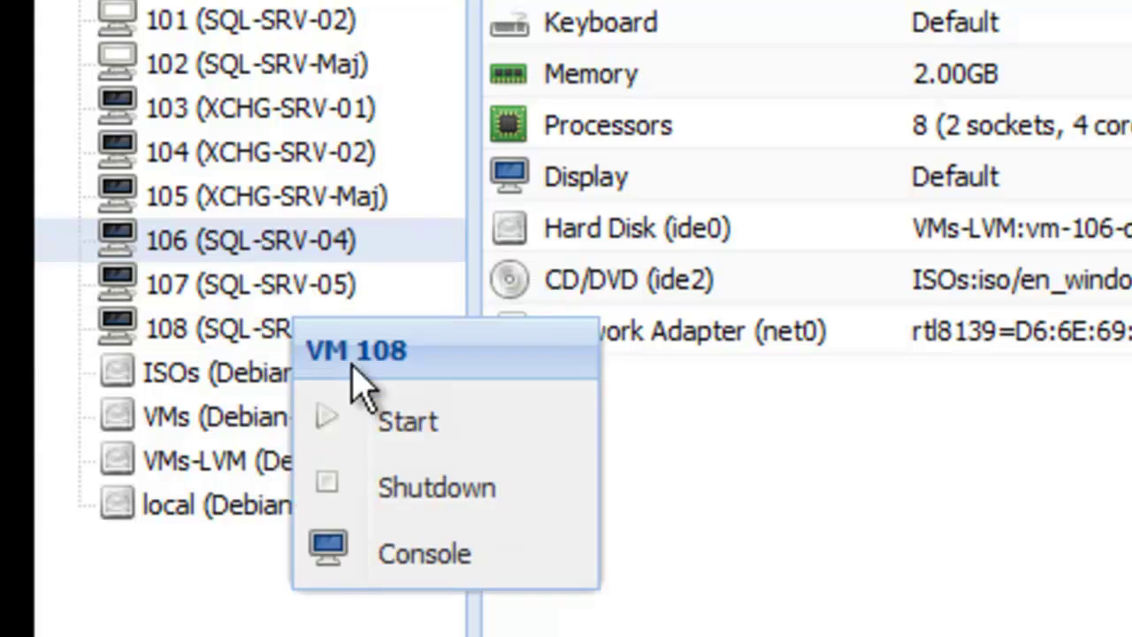
pyautogui.rightClick(316, 327)
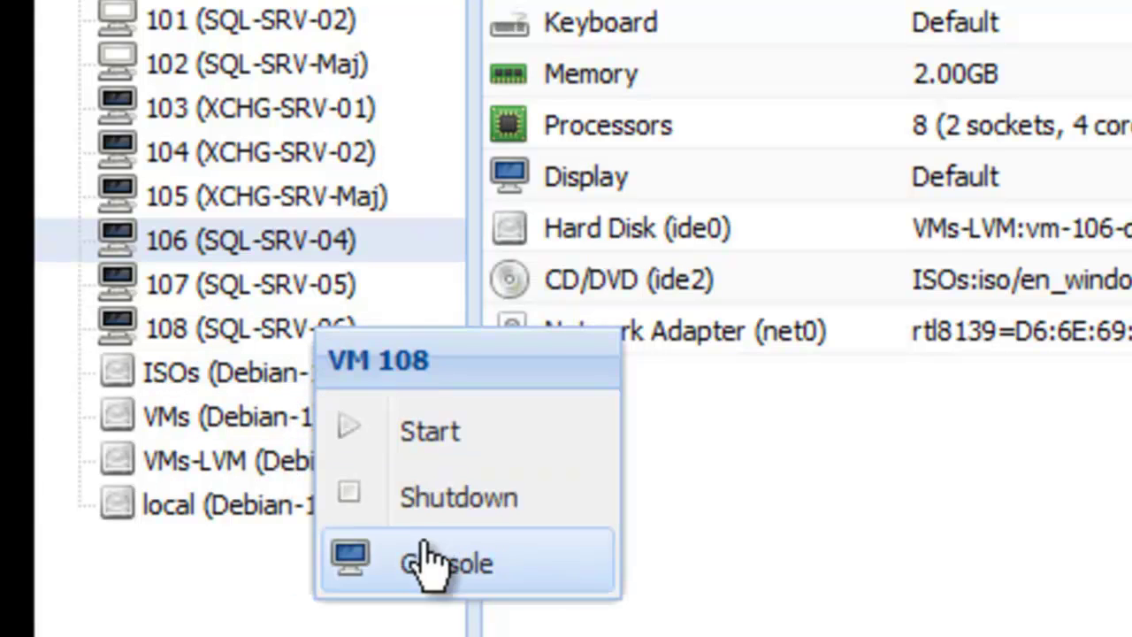
pyautogui.rightClick(327, 300)
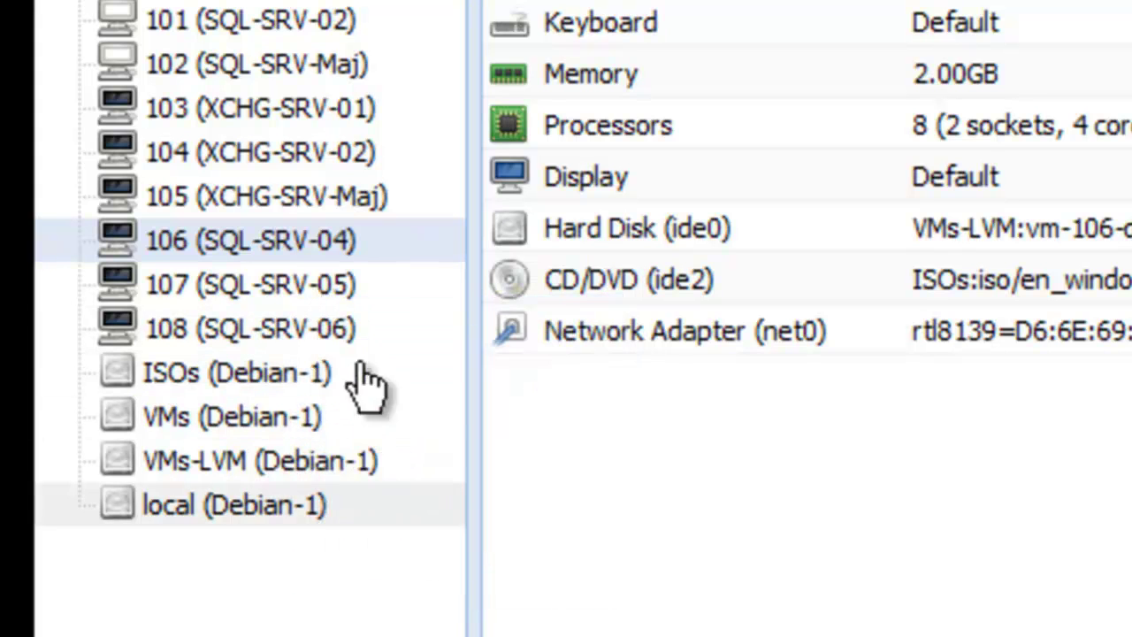
pyautogui.rightClick(328, 239)
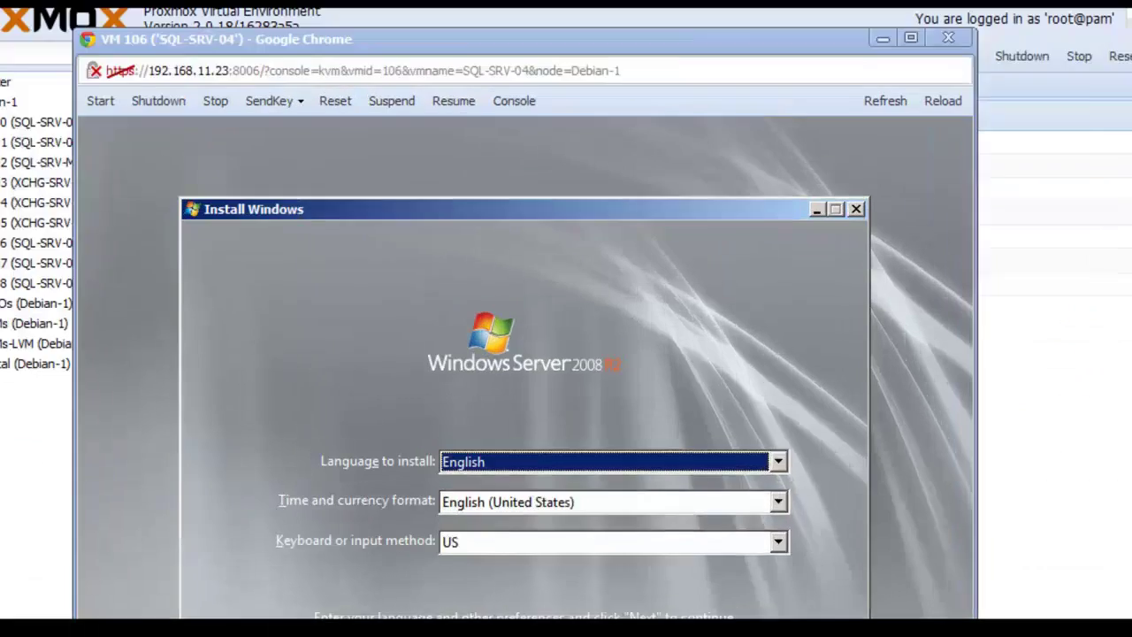
# Step: Accept the default language settings and start the Windows installation
pyautogui.press('Return')
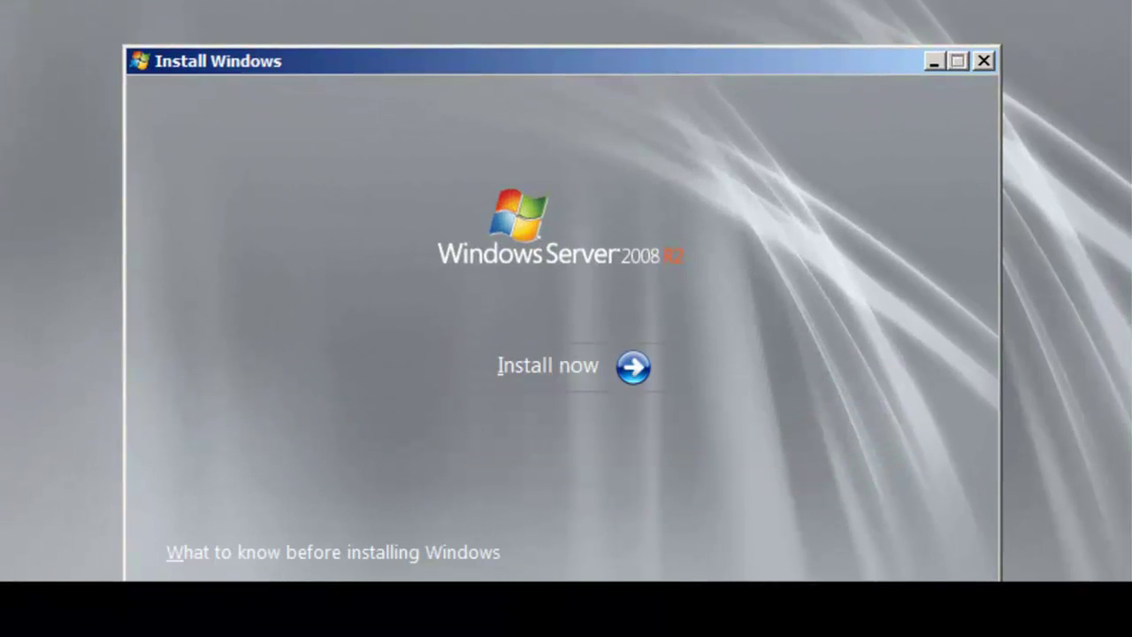
pyautogui.click(563, 387)
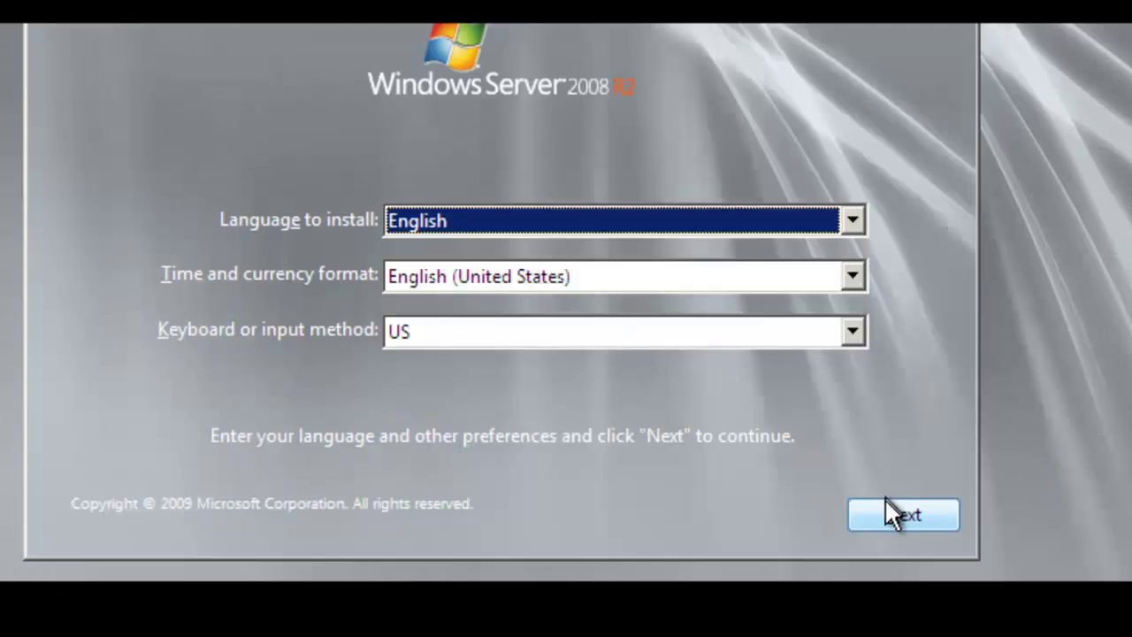
pyautogui.click(889, 511)
pyautogui.click(549, 217)
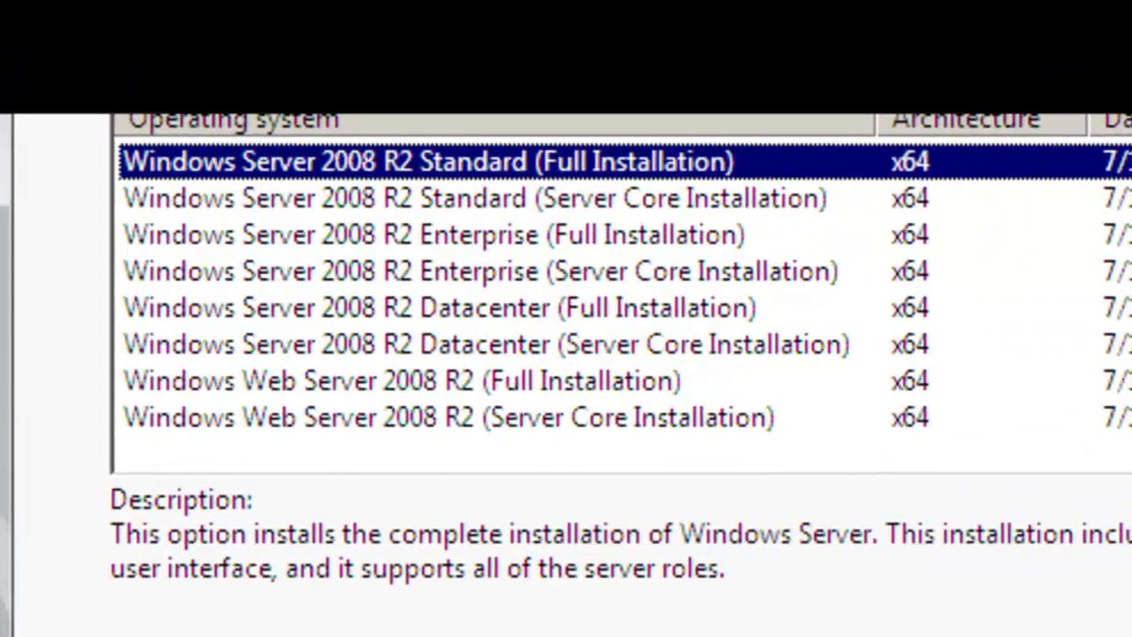
# Step: Choose Enterprise (Full Installation), accept the license, and pick the Custom (advanced) install
pyautogui.click(619, 195)
pyautogui.click(619, 232)
pyautogui.click(610, 159)
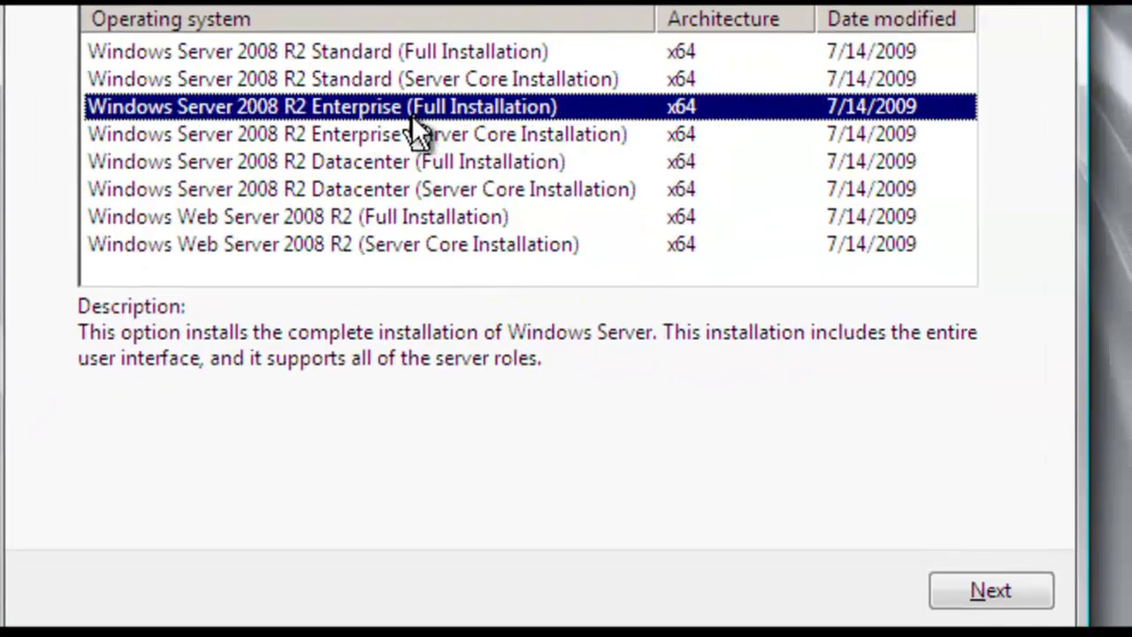
pyautogui.click(1010, 581)
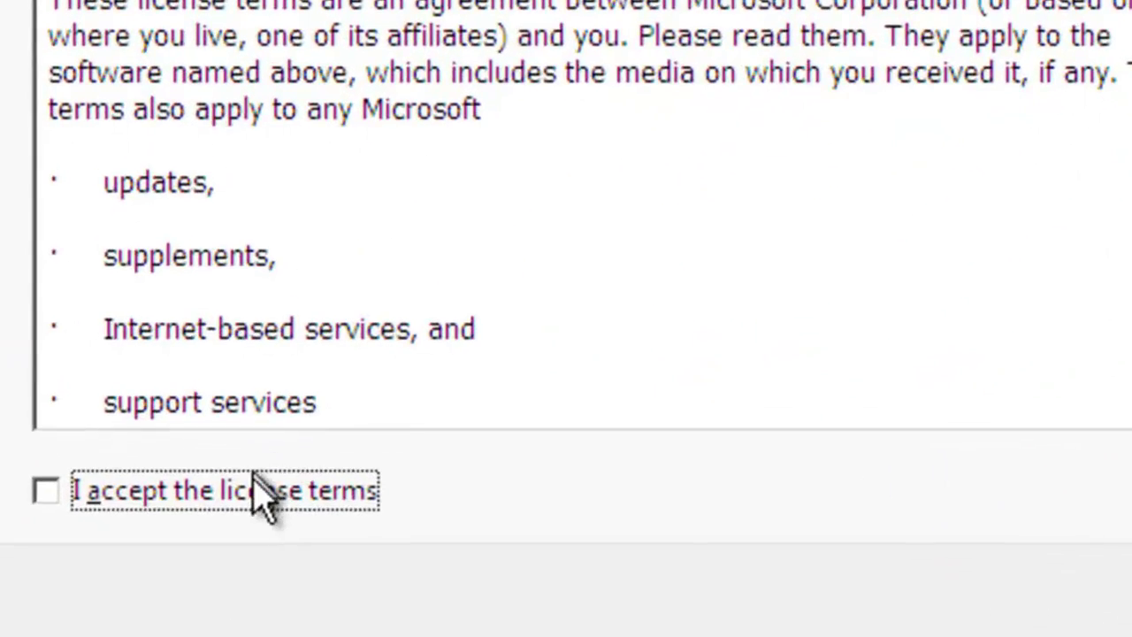
pyautogui.click(263, 497)
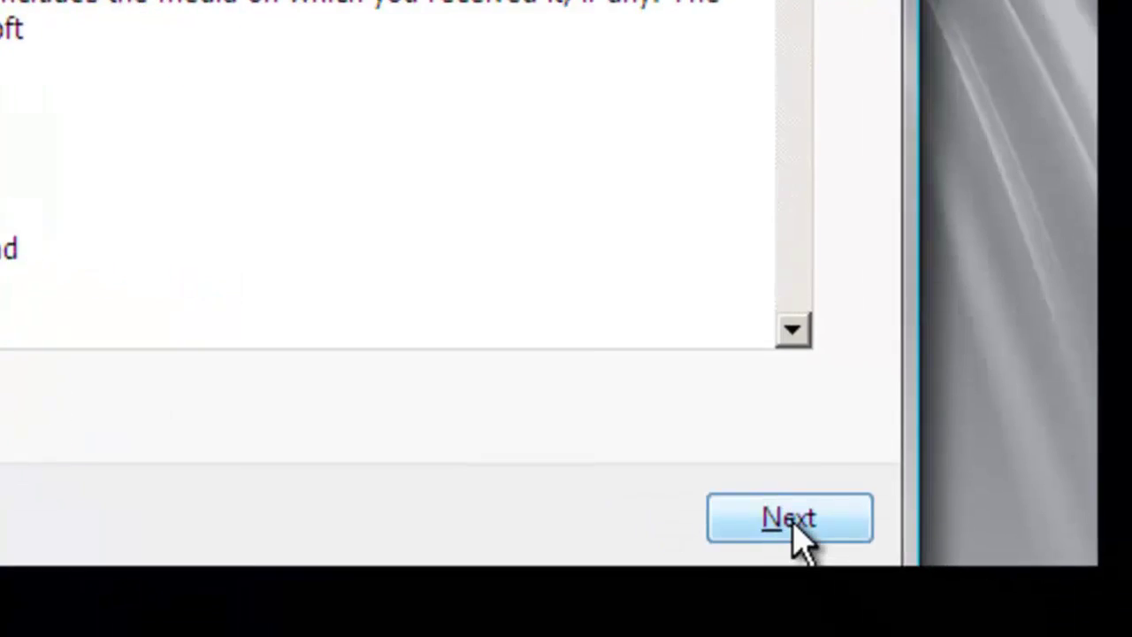
pyautogui.click(1131, 609)
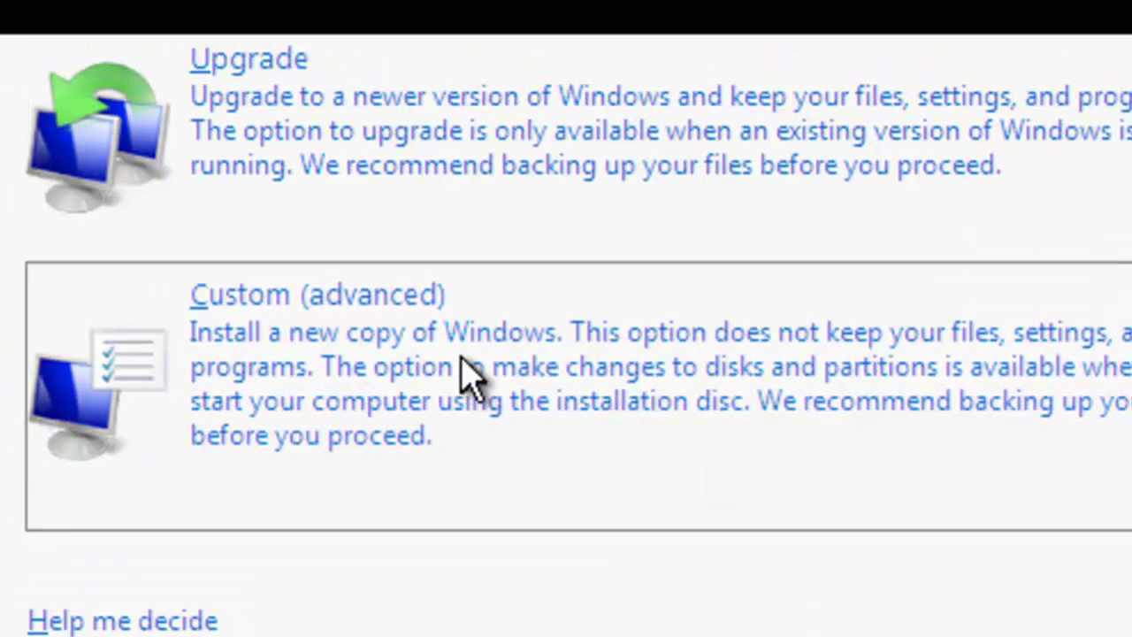
pyautogui.click(470, 380)
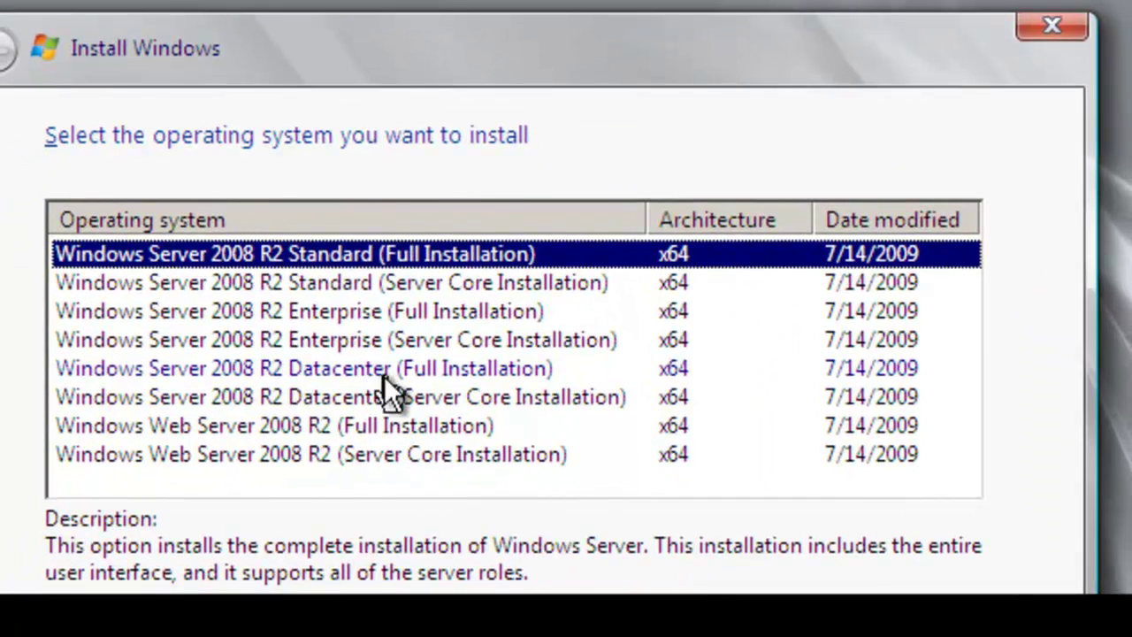
# Step: Choose Enterprise (Full Installation) and a Custom install onto Disk 0's unallocated space
pyautogui.click(398, 345)
pyautogui.click(414, 314)
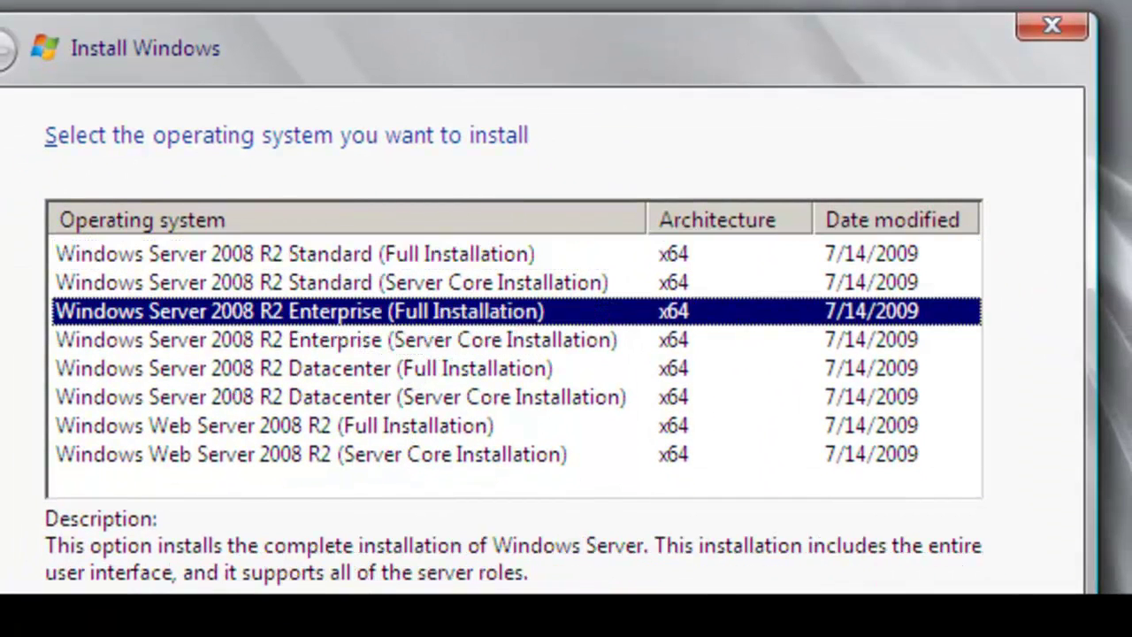
pyautogui.click(983, 552)
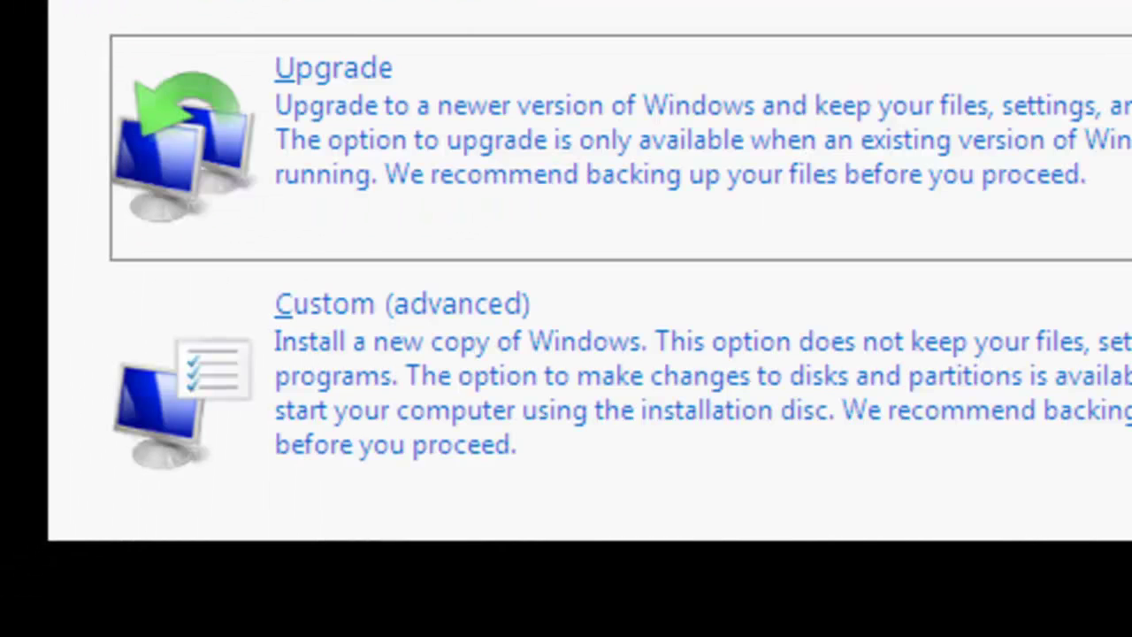
pyautogui.click(895, 435)
pyautogui.click(648, 152)
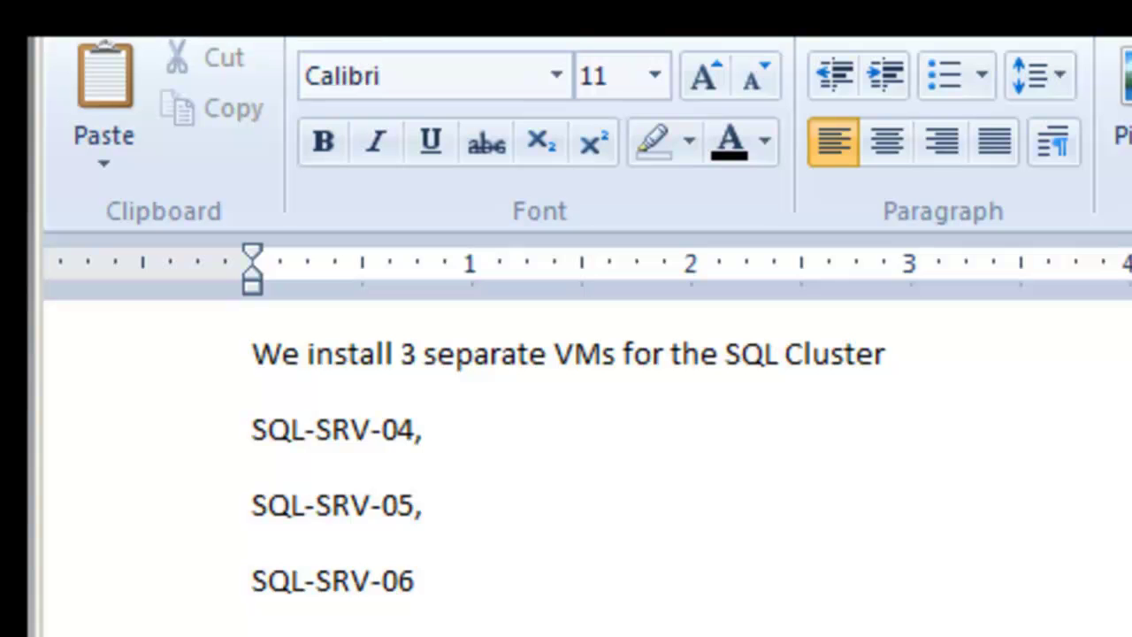
# Step: Highlight the note lines on 3 separate VMs, SQL-SRV-04/05/06, no cloning, and networking errors
pyautogui.click(245, 359)
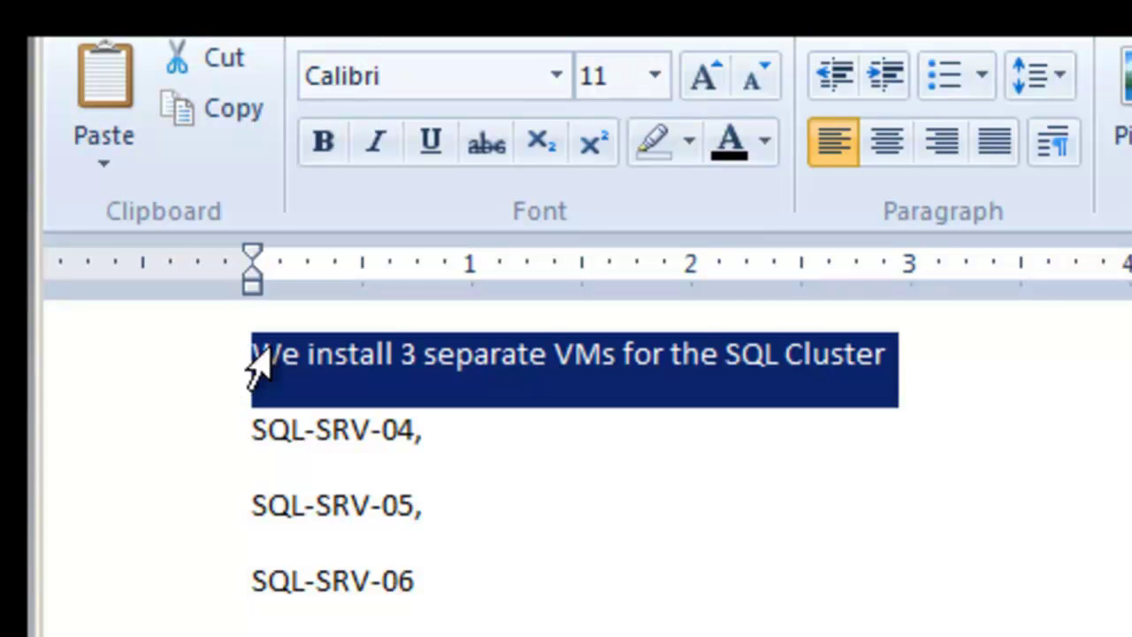
pyautogui.click(226, 442)
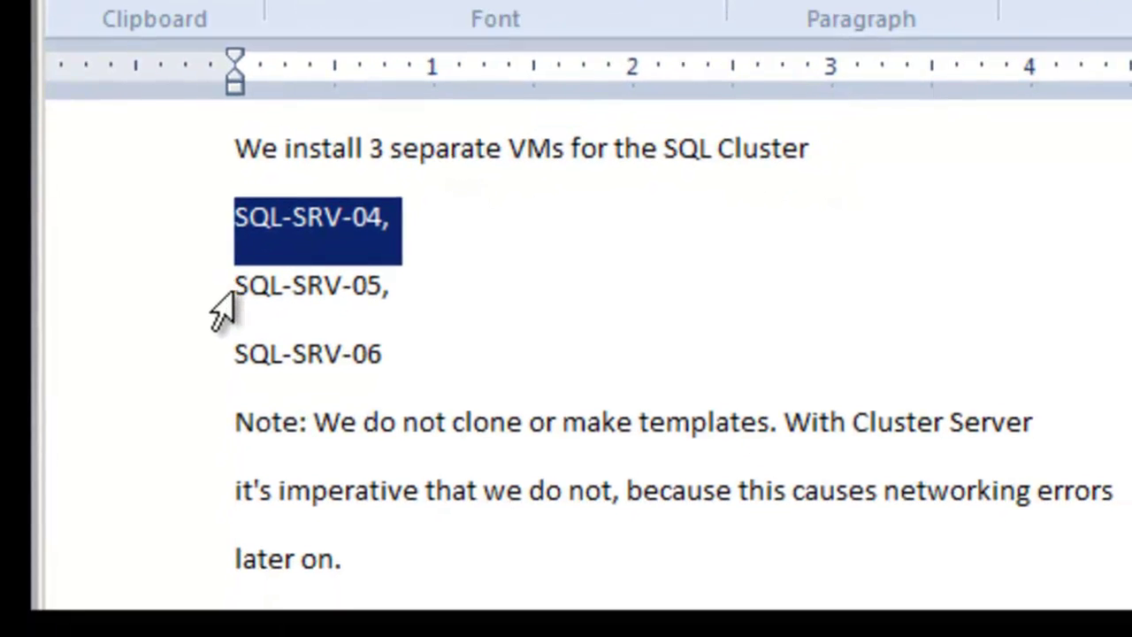
pyautogui.click(228, 505)
pyautogui.click(217, 367)
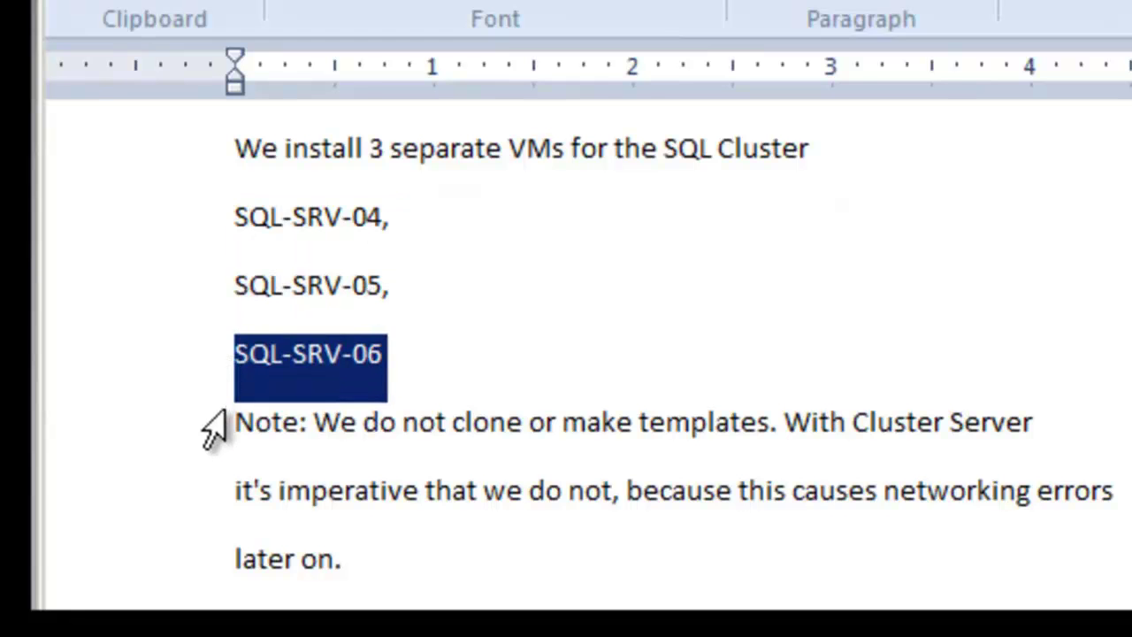
pyautogui.click(214, 426)
pyautogui.click(218, 488)
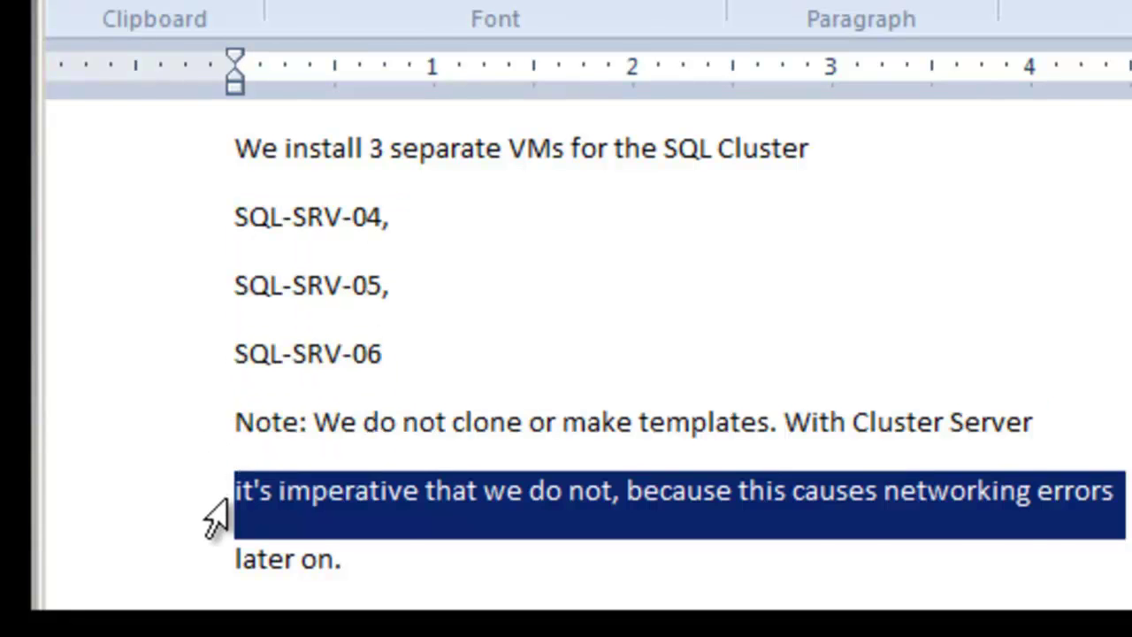
pyautogui.click(219, 557)
# Step: Highlight the note lines again from the top down to 'later on.'
pyautogui.click(183, 135)
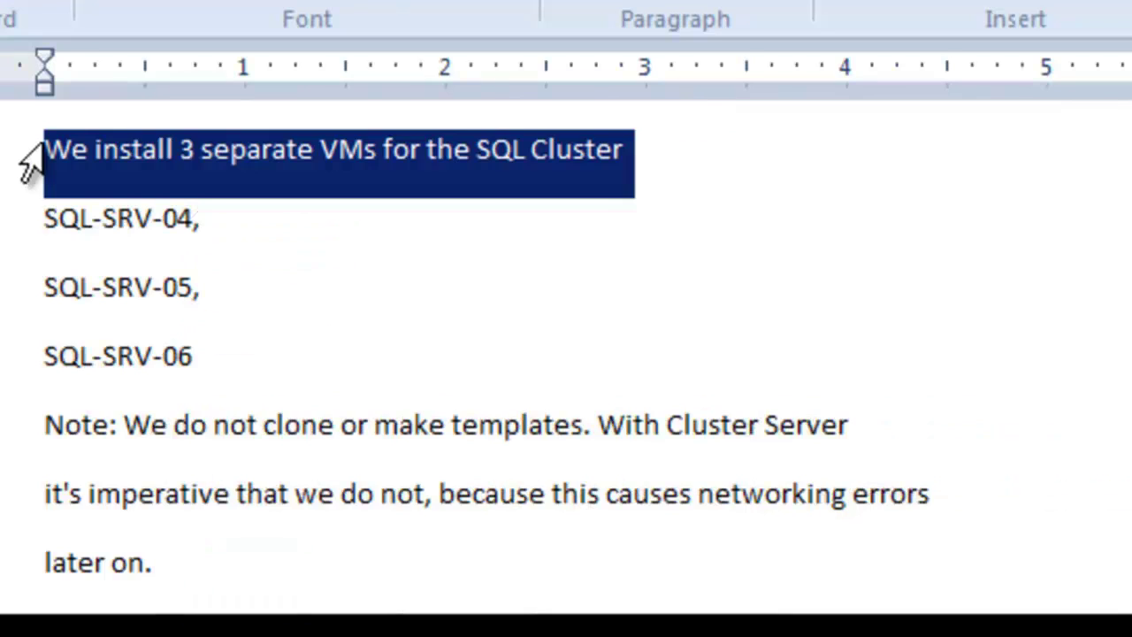
pyautogui.click(29, 256)
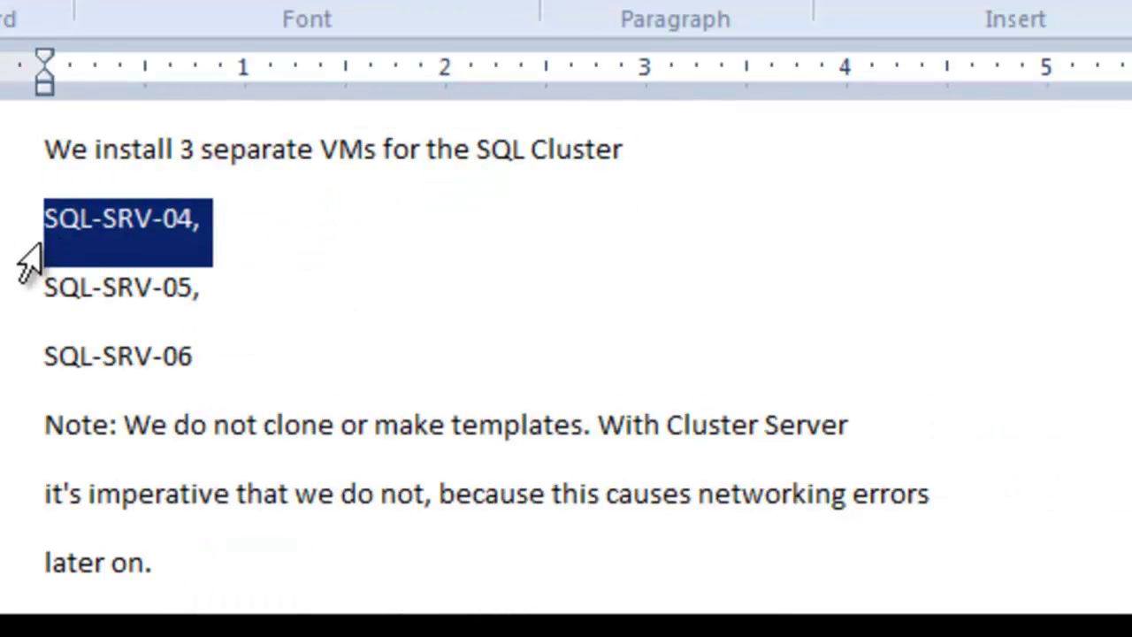
pyautogui.click(30, 314)
pyautogui.click(28, 382)
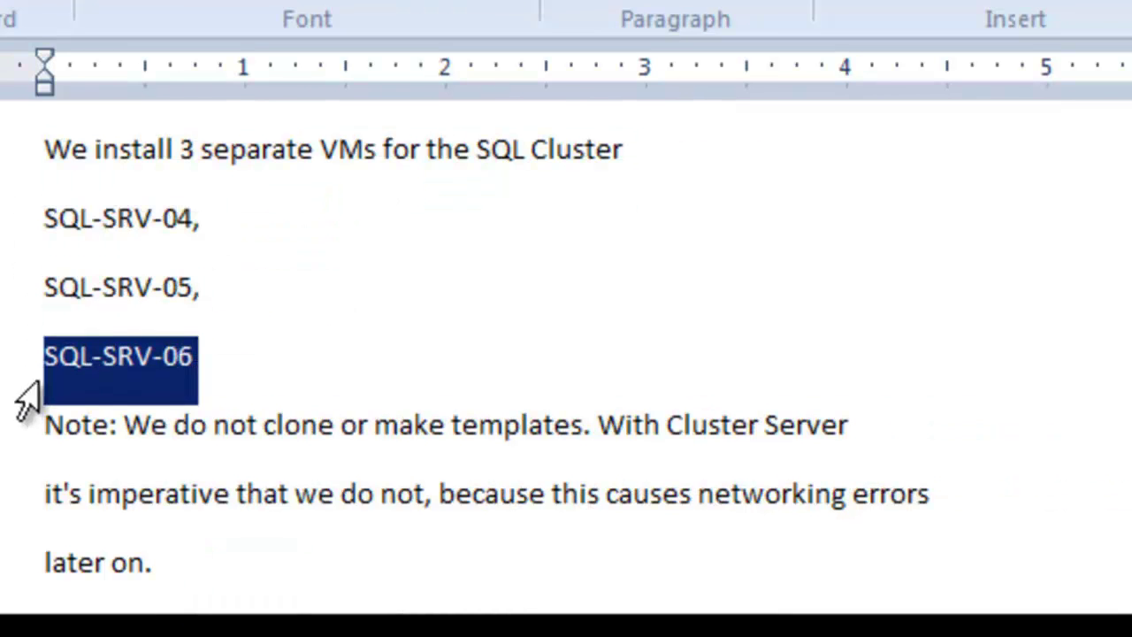
pyautogui.click(28, 447)
pyautogui.click(45, 492)
pyautogui.click(25, 515)
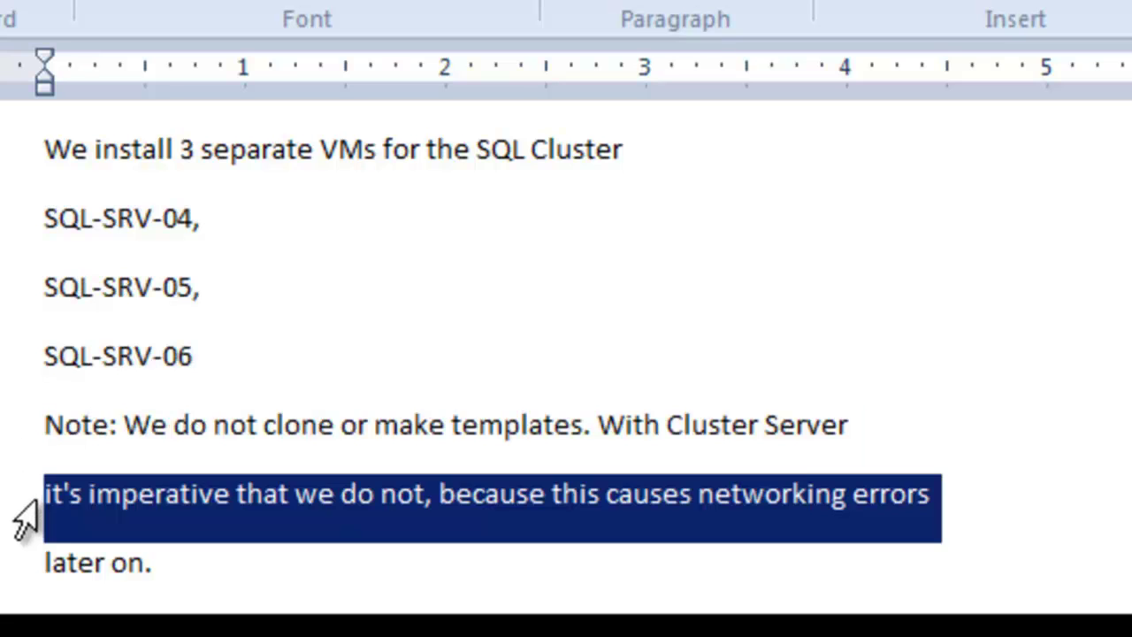
pyautogui.click(23, 574)
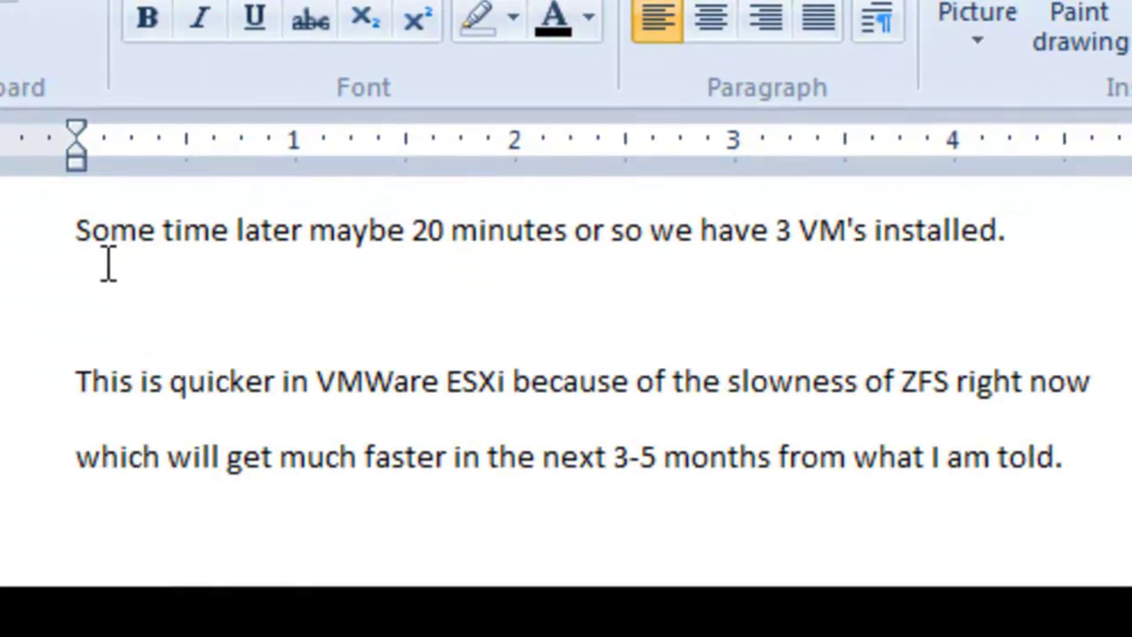
# Step: Read through the note: three VMs installed in about 20 minutes, quicker in VMWare ESXi
pyautogui.click(63, 251)
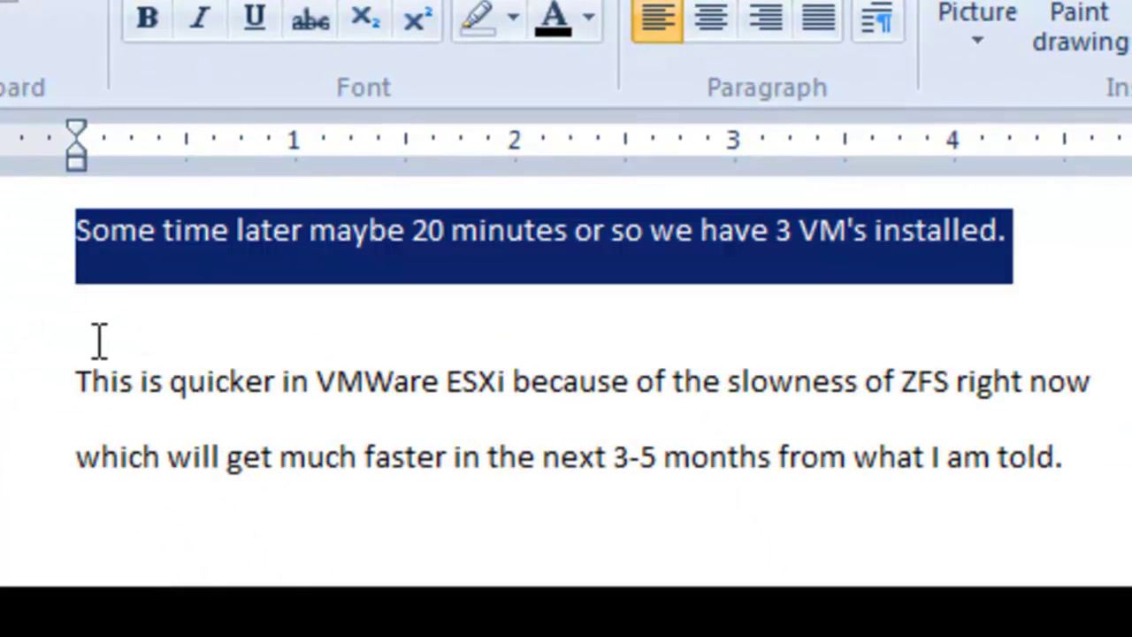
pyautogui.click(41, 412)
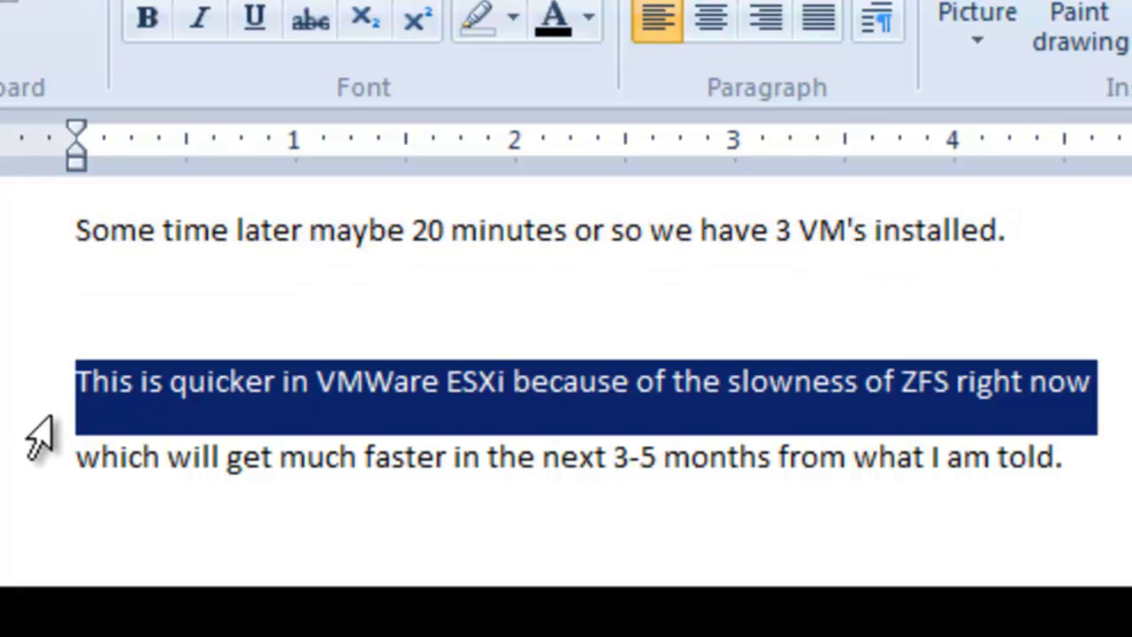
pyautogui.click(32, 487)
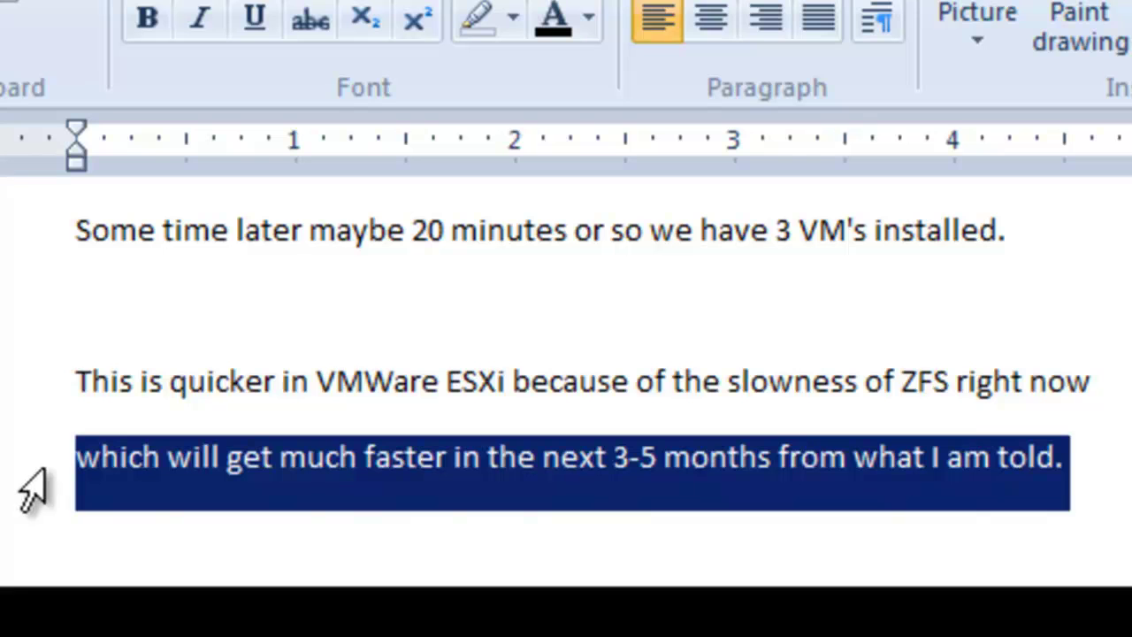
pyautogui.click(138, 495)
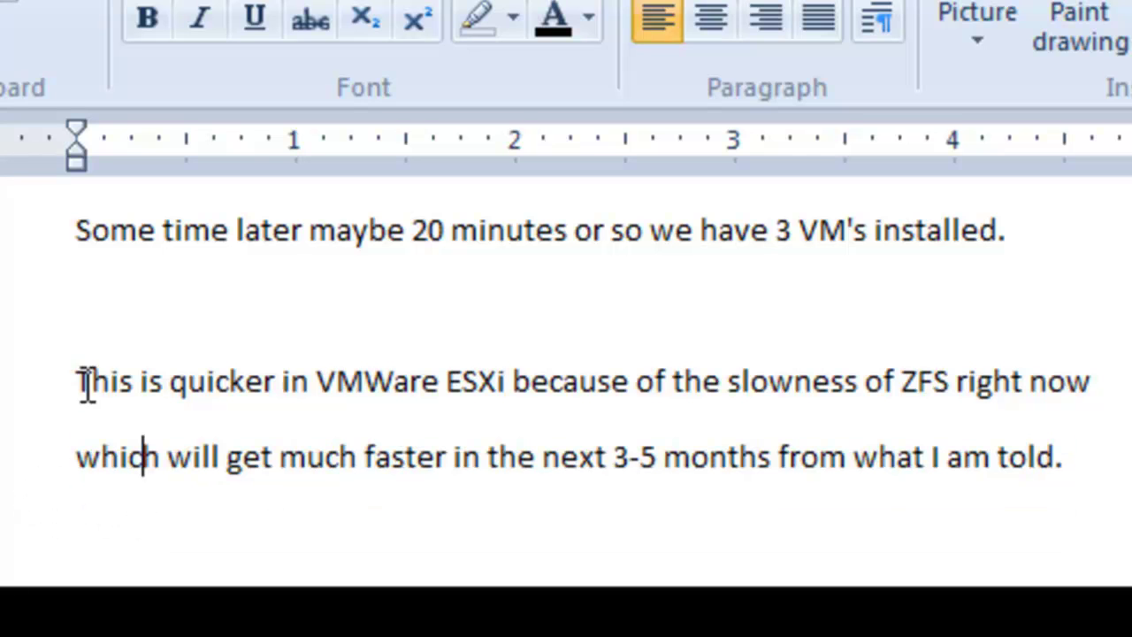
pyautogui.moveTo(49, 258); pyautogui.dragTo(101, 526)
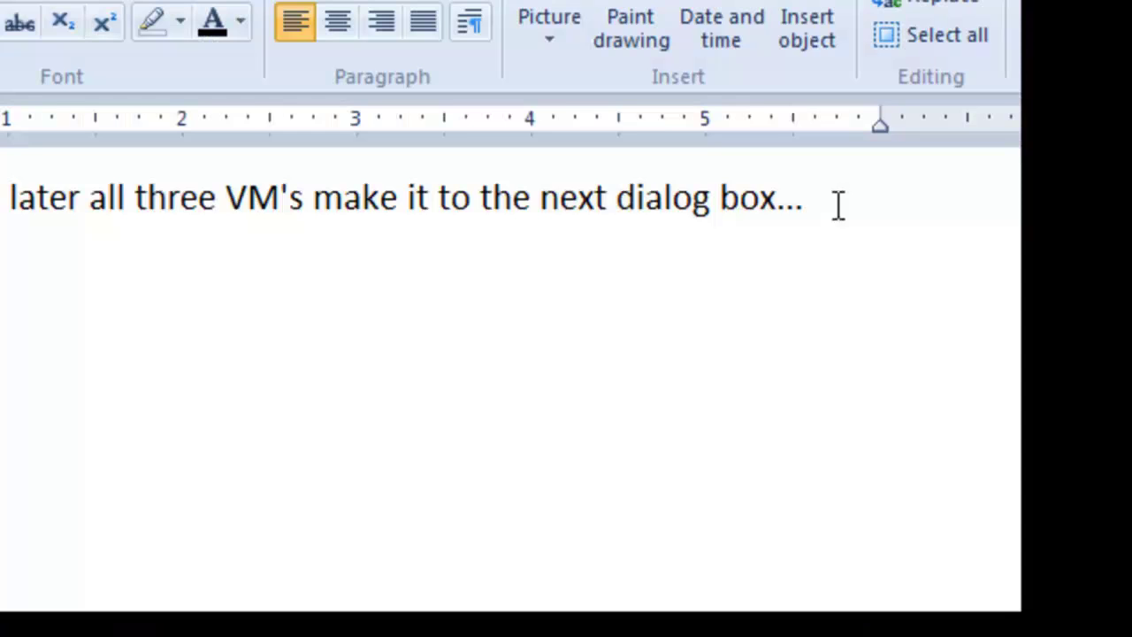
# Step: Dismiss the first-logon notice and enter a new Administrator password in both fields
pyautogui.moveTo(839, 205); pyautogui.dragTo(0, 208)
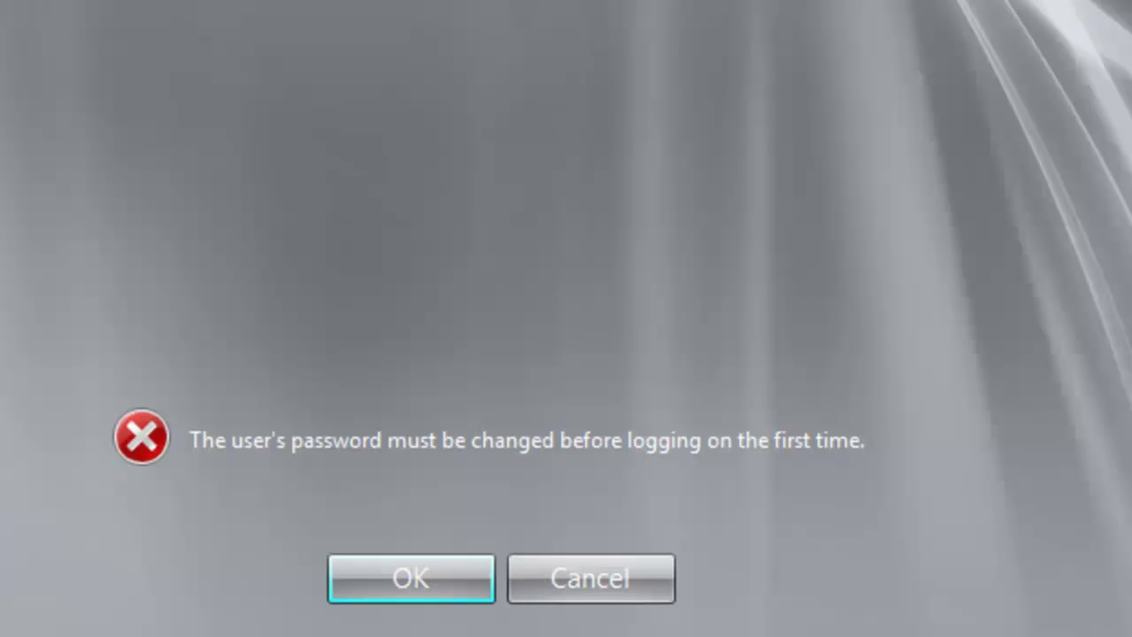
pyautogui.click(442, 566)
pyautogui.write('•••••••••••')
pyautogui.press('Tab')
pyautogui.write('•••••••••••')
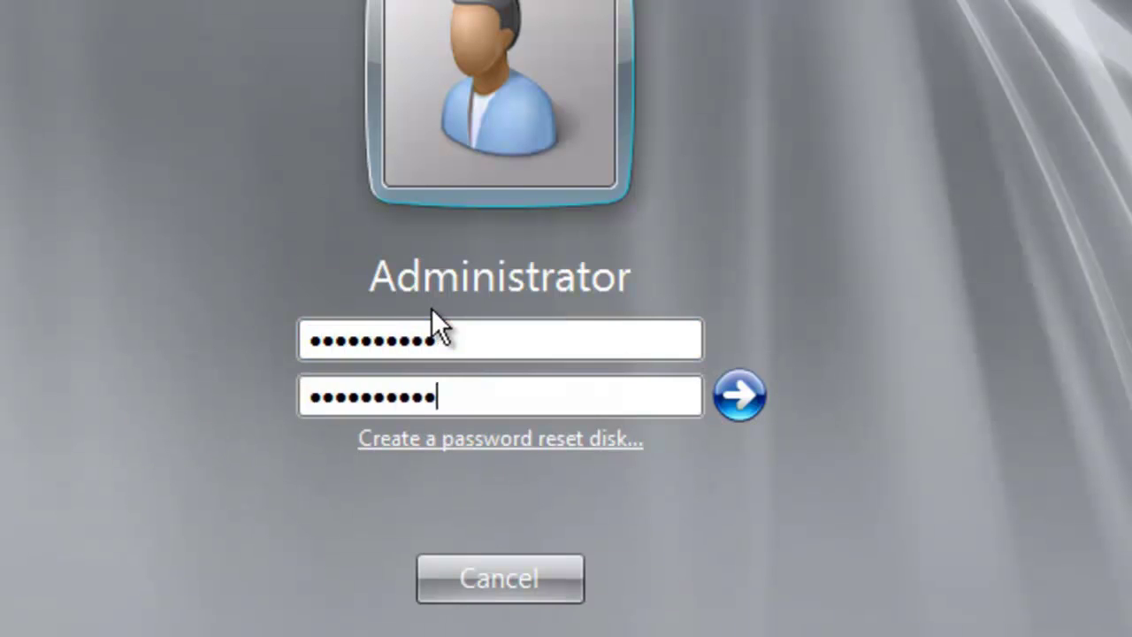
pyautogui.click(725, 405)
# Step: Re-enter the new password and its confirmation after the mismatch errors
pyautogui.press('Return')
pyautogui.write('•••••••••••')
pyautogui.press('Tab')
pyautogui.write('•••••••••••')
pyautogui.press('Return')
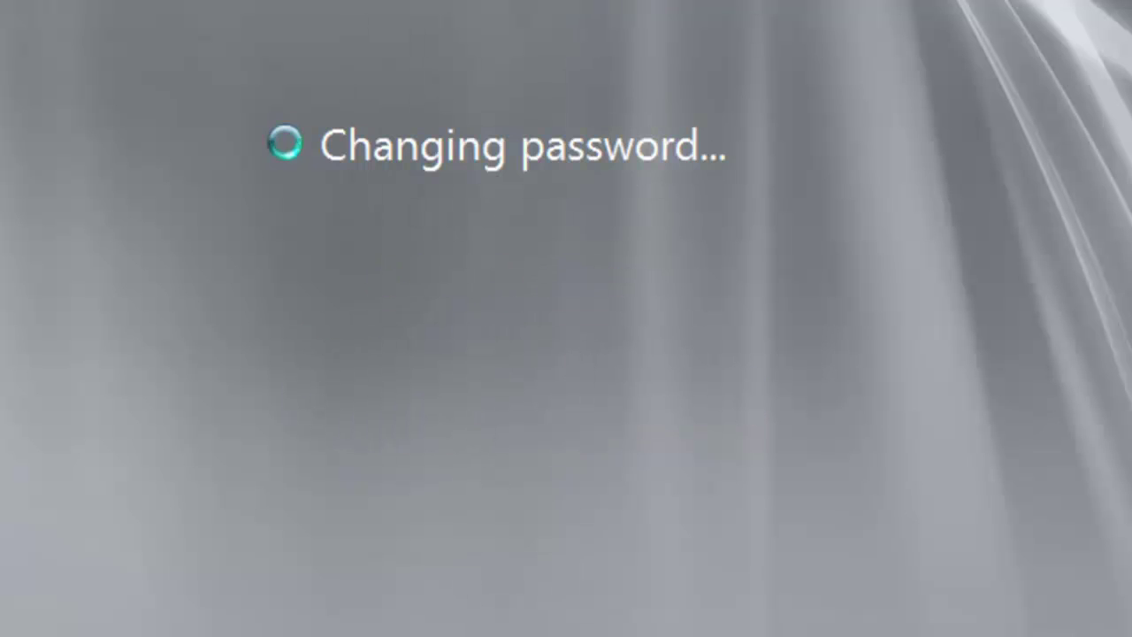
pyautogui.click(452, 539)
pyautogui.write('•••••••••••')
pyautogui.press('Tab')
pyautogui.write('•••••••••••')
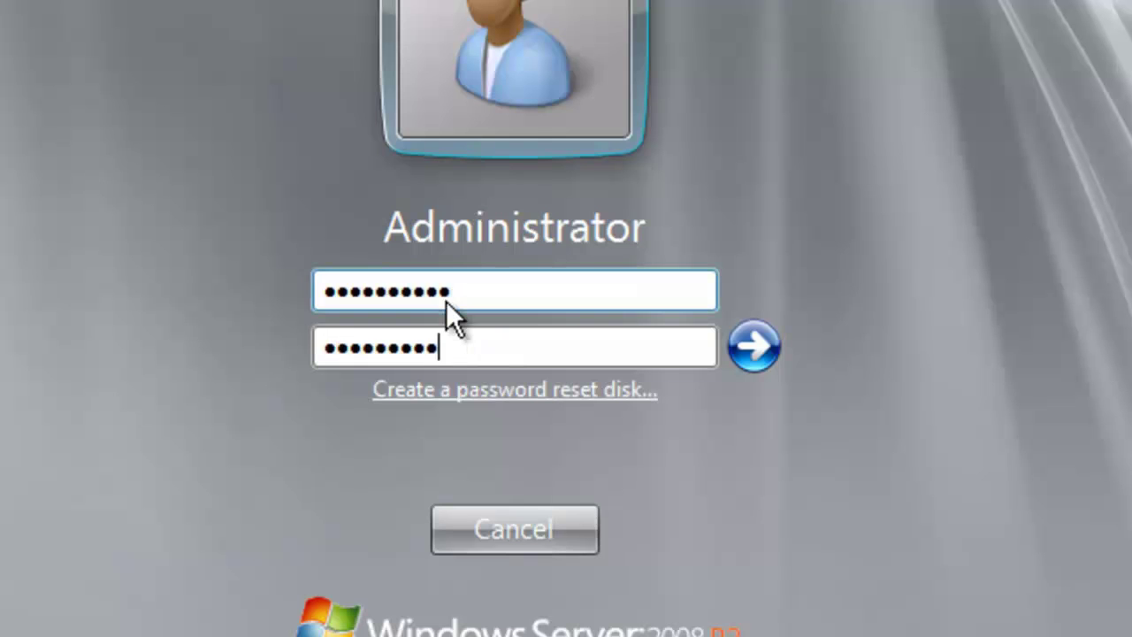
pyautogui.press('Return')
pyautogui.press('Return')
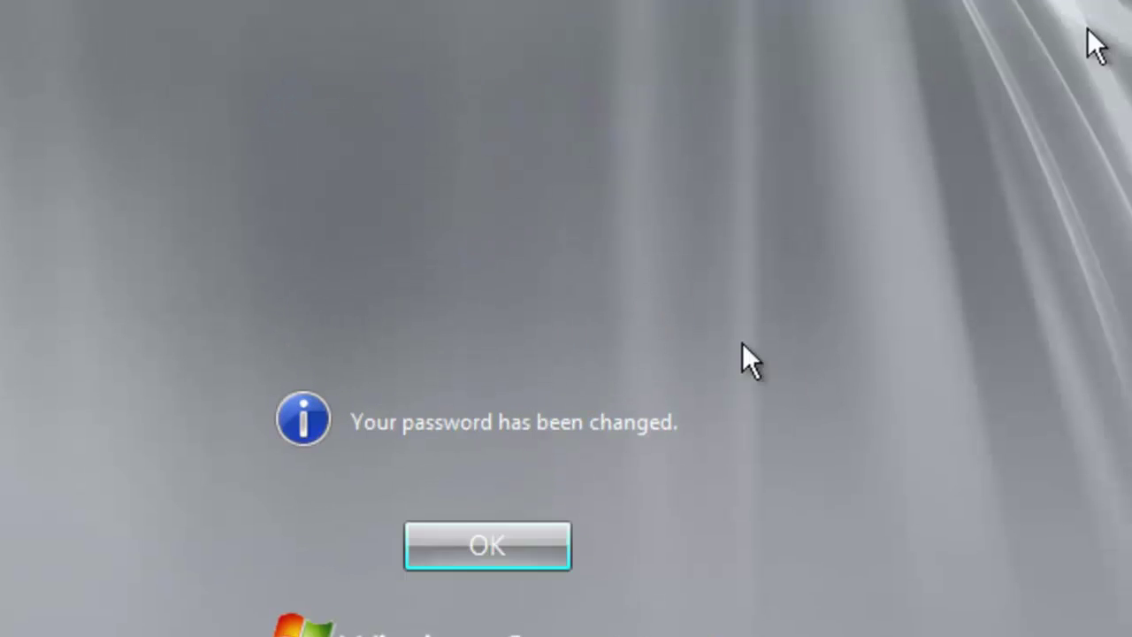
pyautogui.press('Return')
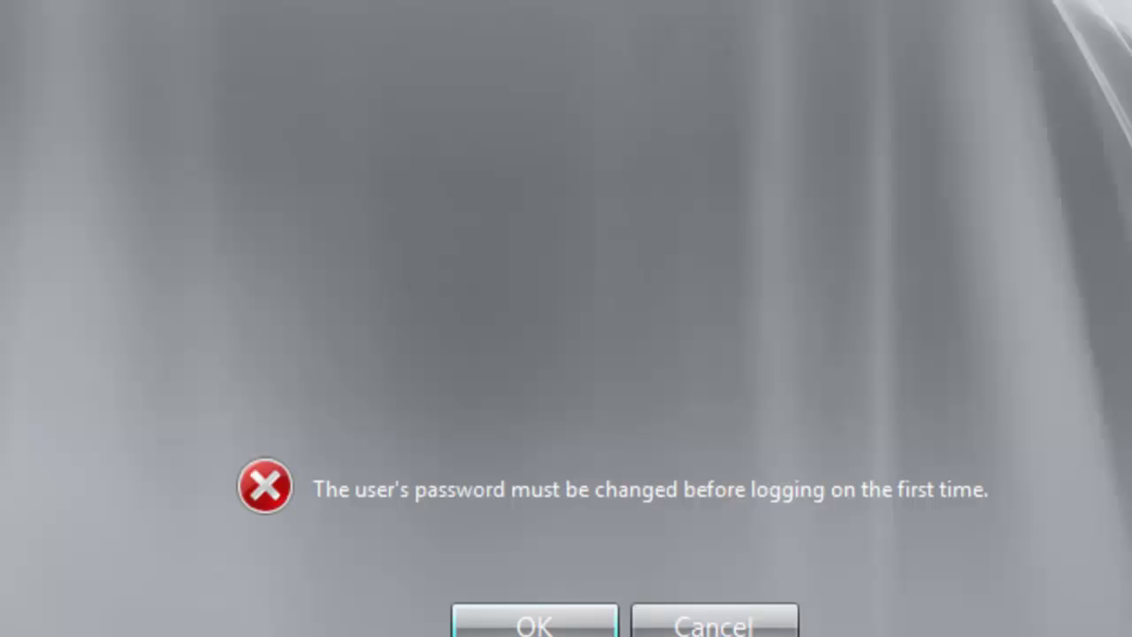
# Step: Clear the last error and submit the matching new Administrator password
pyautogui.click(548, 619)
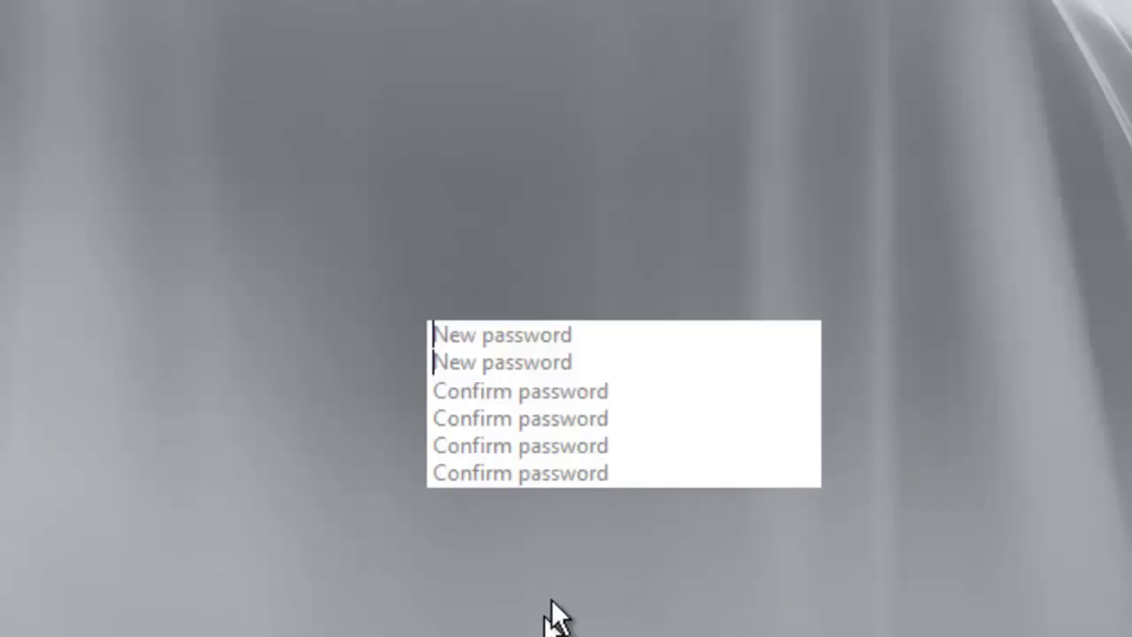
pyautogui.write('•••••••••••')
pyautogui.press('Tab')
pyautogui.write('•••••••••••')
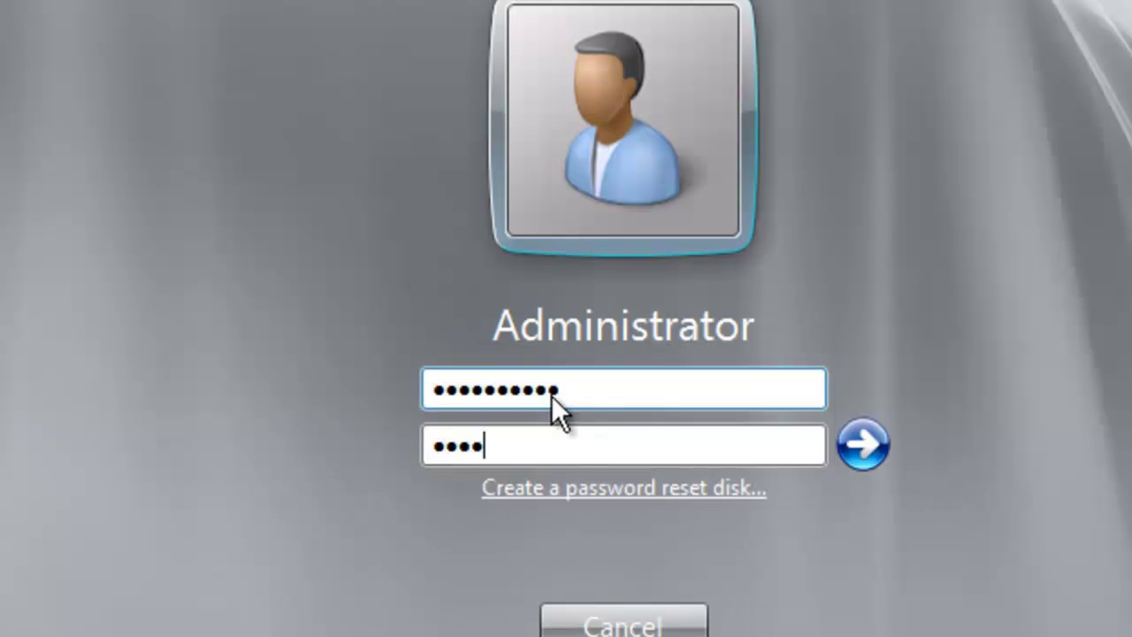
pyautogui.press('Return')
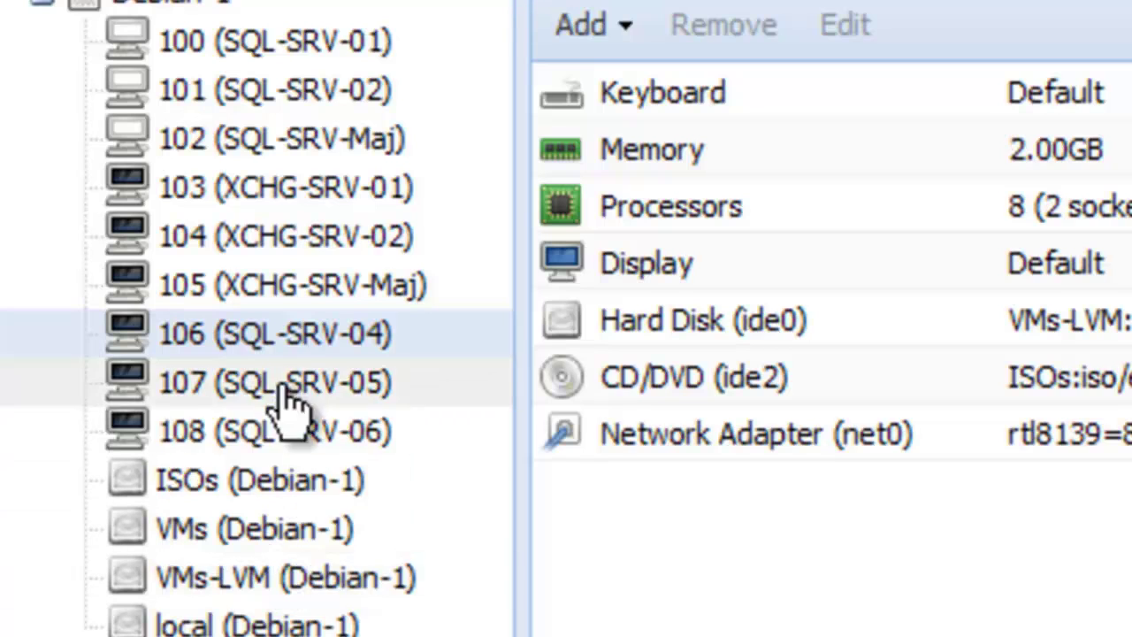
# Step: Start VMs 106, 107 and 108 (SQL-SRV-04, SQL-SRV-05, SQL-SRV-06)
pyautogui.rightClick(290, 354)
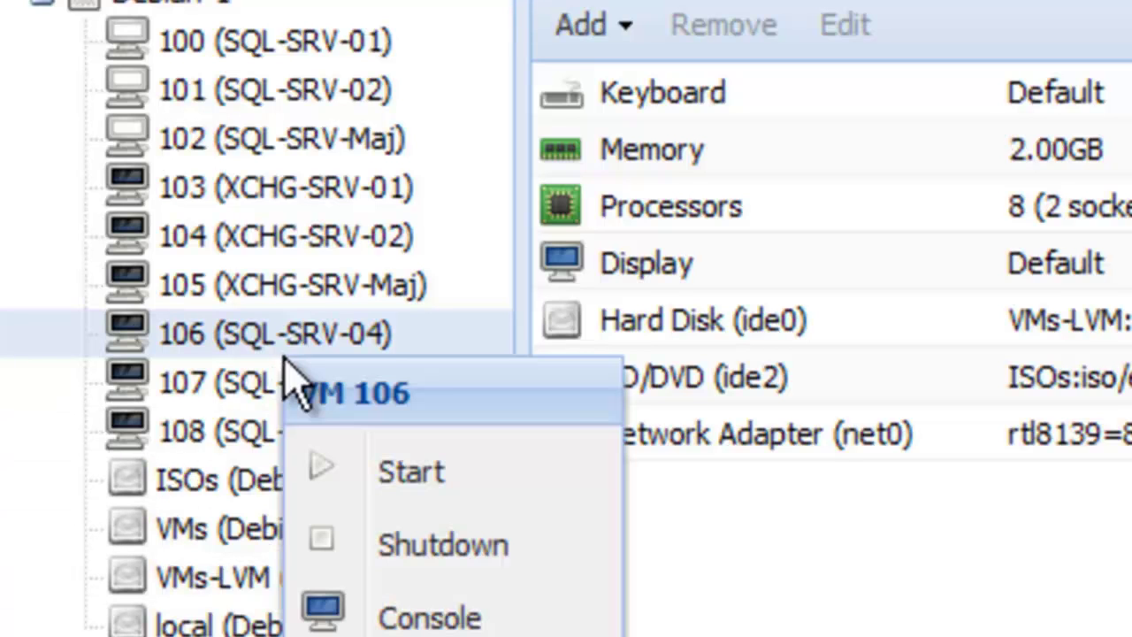
pyautogui.click(382, 468)
pyautogui.rightClick(298, 382)
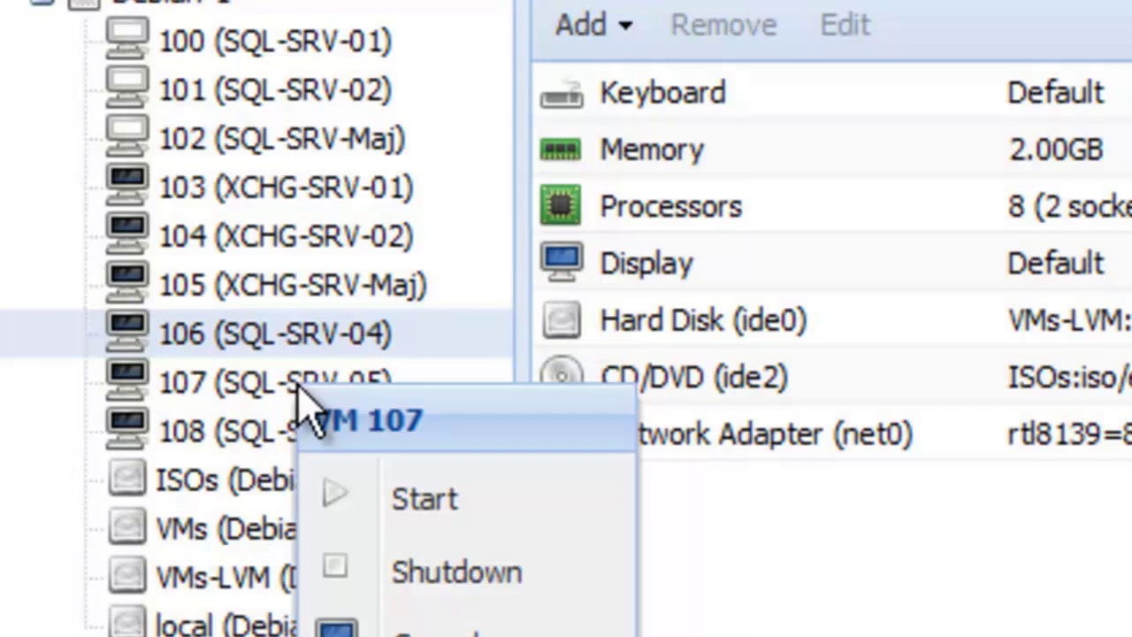
pyautogui.click(384, 496)
pyautogui.rightClick(293, 448)
pyautogui.click(390, 561)
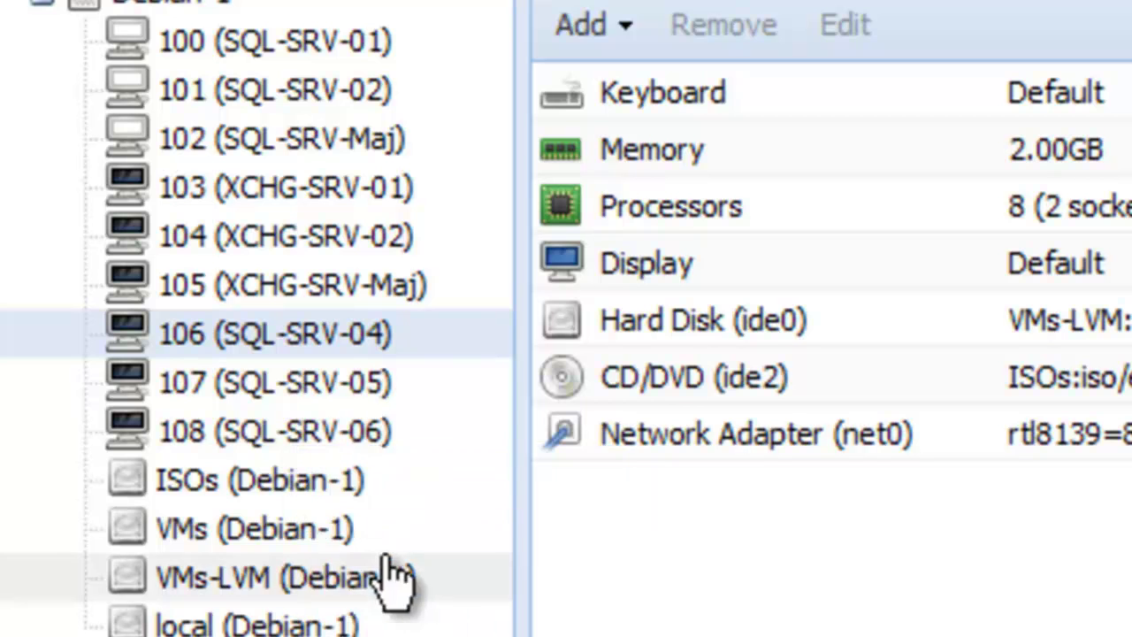
# Step: Open a console window for each of VMs 106, 107 and 108
pyautogui.rightClick(318, 345)
pyautogui.click(424, 593)
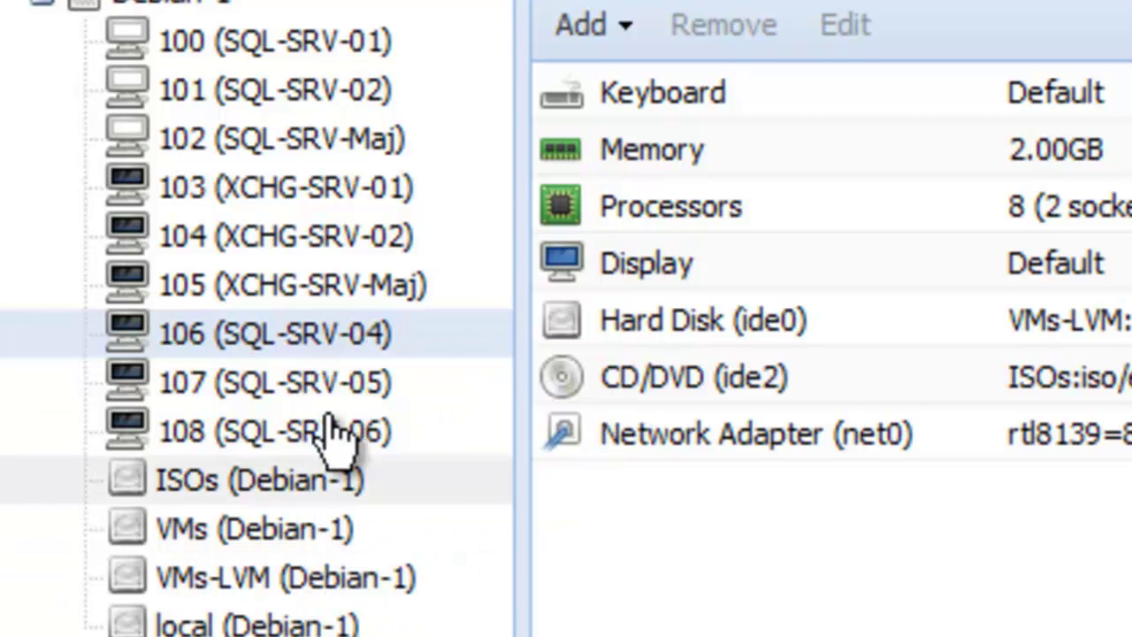
pyautogui.rightClick(334, 405)
pyautogui.click(424, 628)
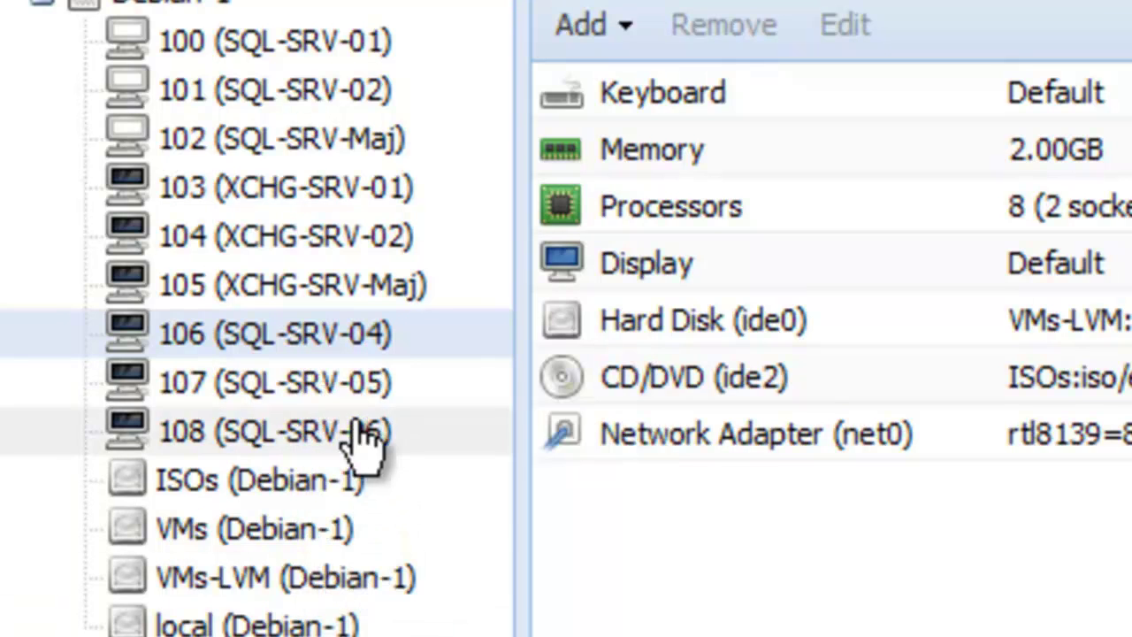
pyautogui.rightClick(361, 450)
pyautogui.click(404, 557)
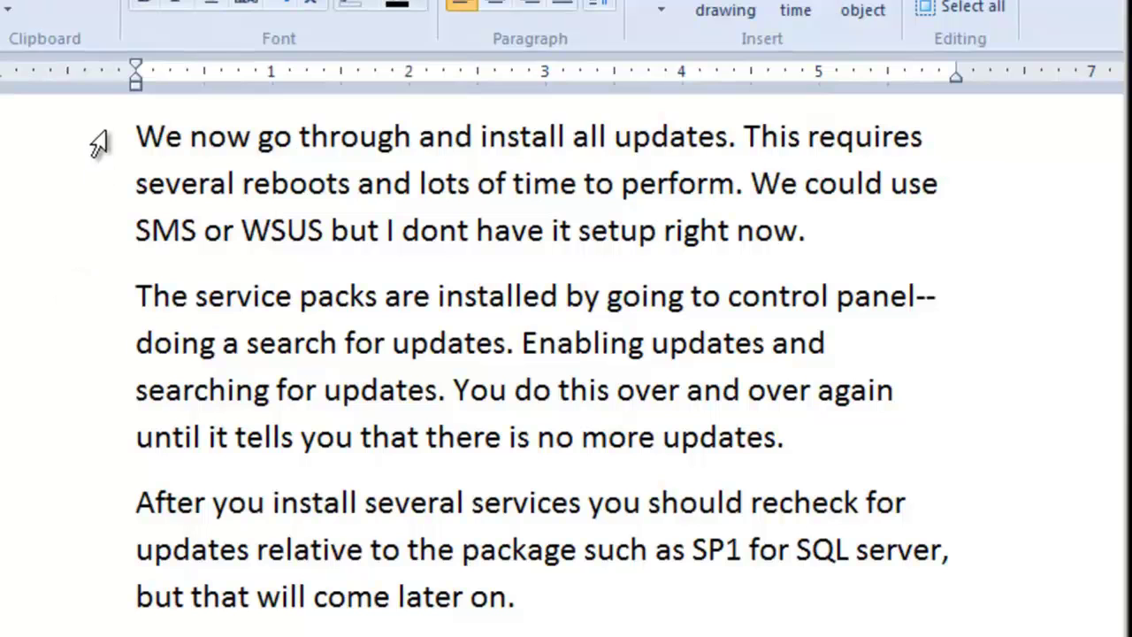
pyautogui.click(119, 145)
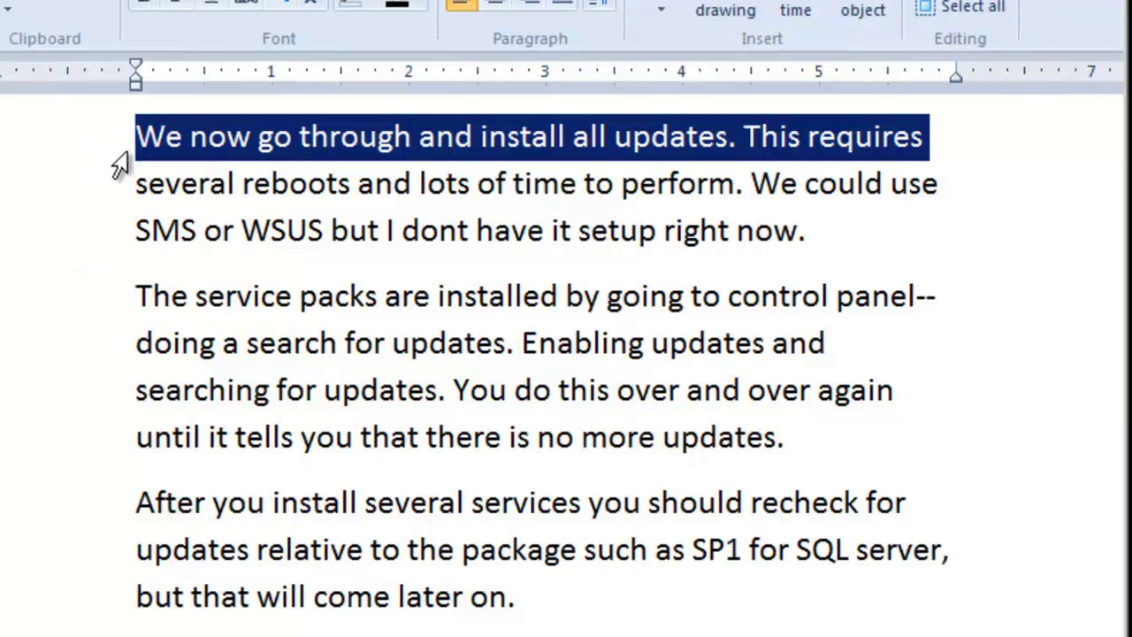
pyautogui.click(121, 198)
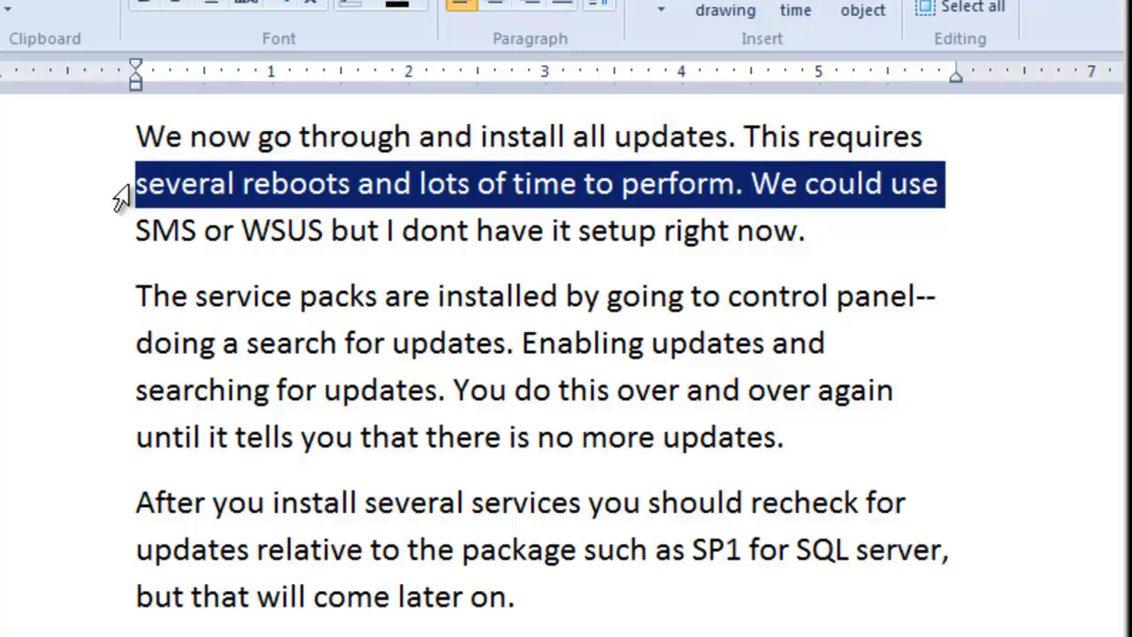
pyautogui.click(121, 241)
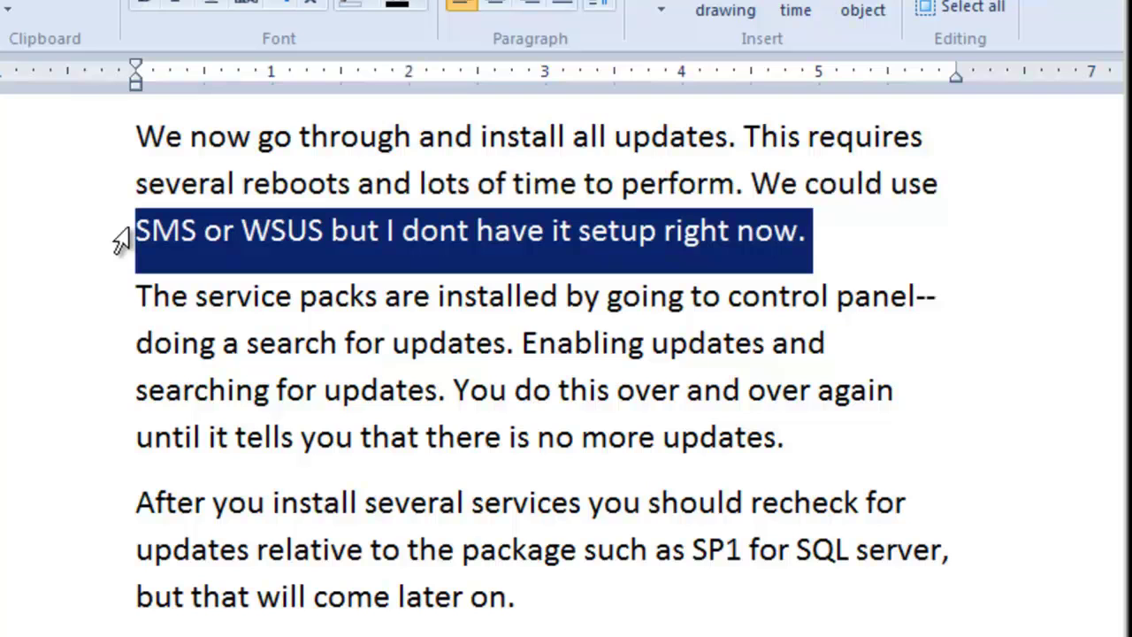
pyautogui.click(126, 308)
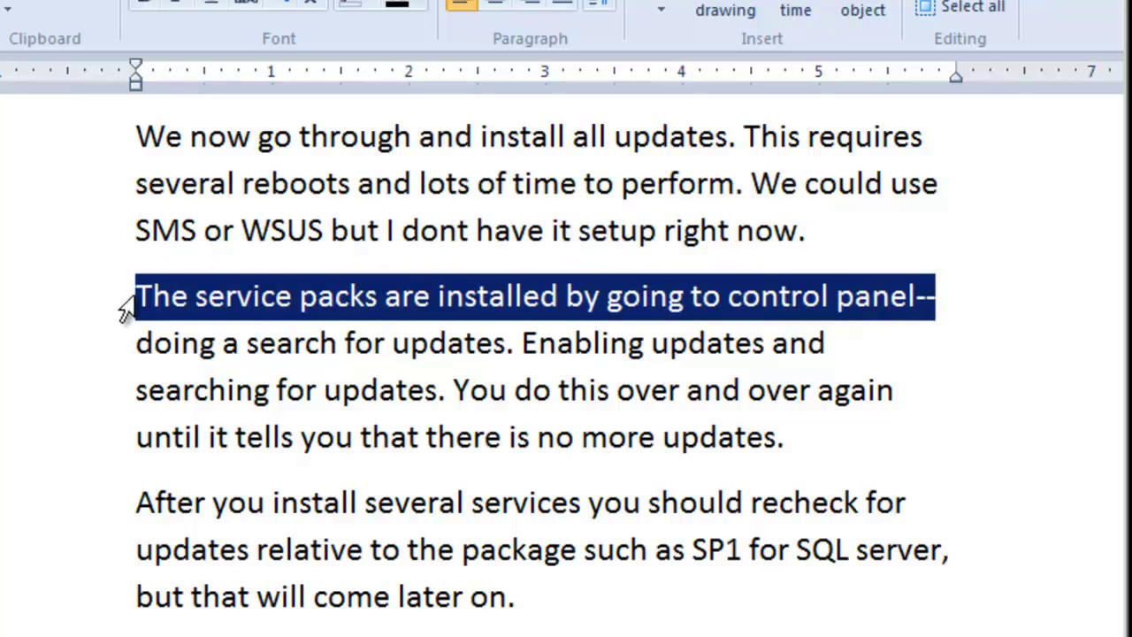
pyautogui.click(126, 351)
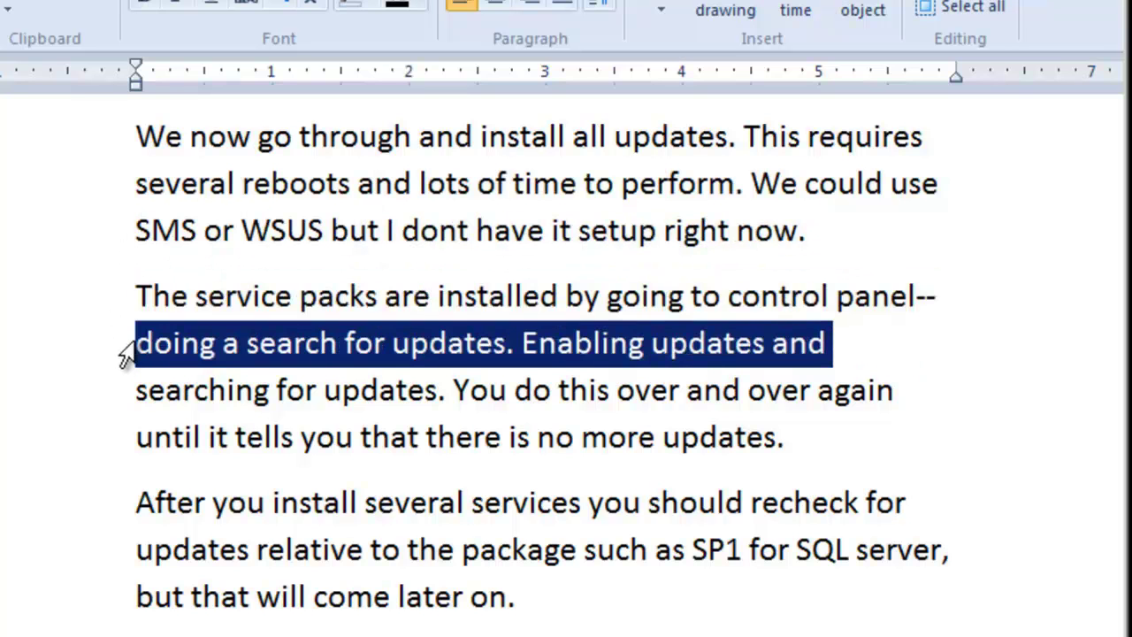
pyautogui.click(122, 404)
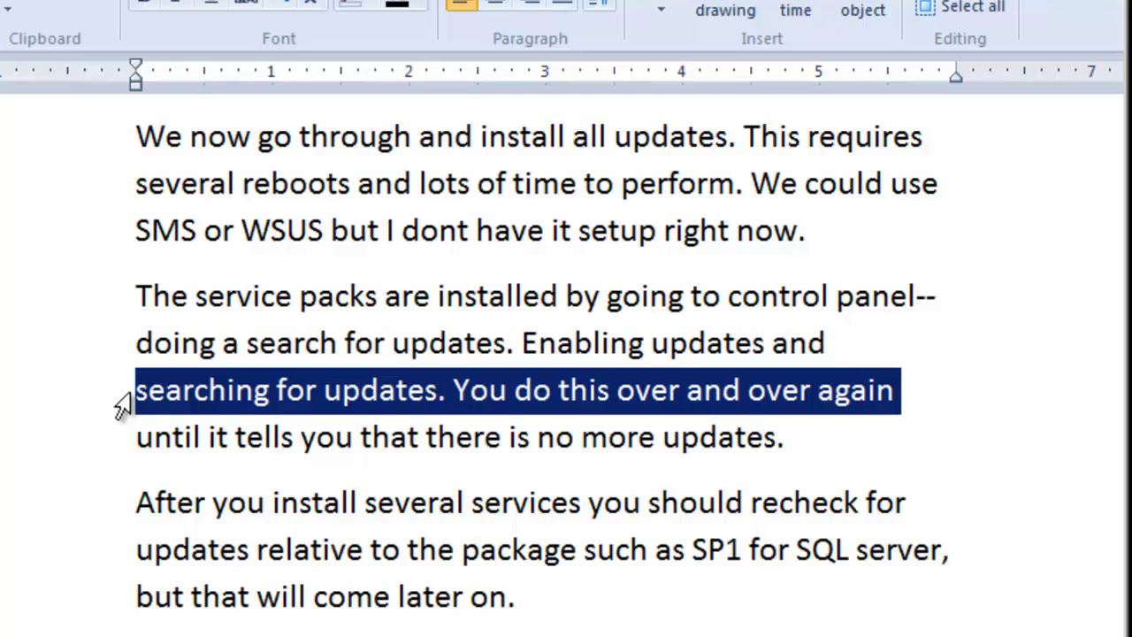
pyautogui.click(122, 447)
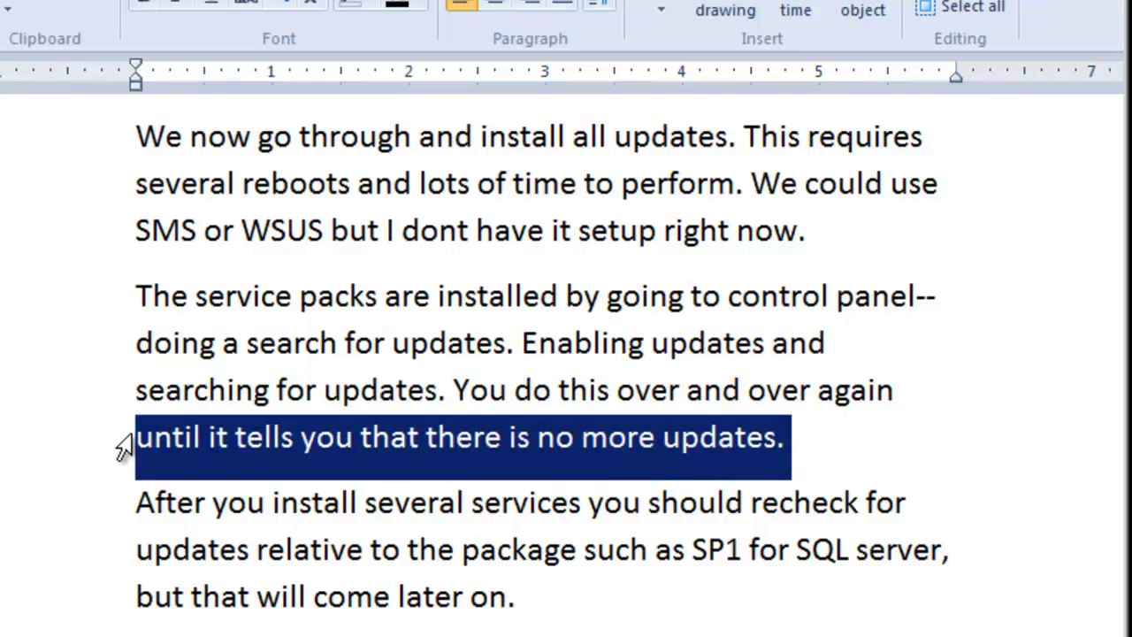
pyautogui.click(122, 510)
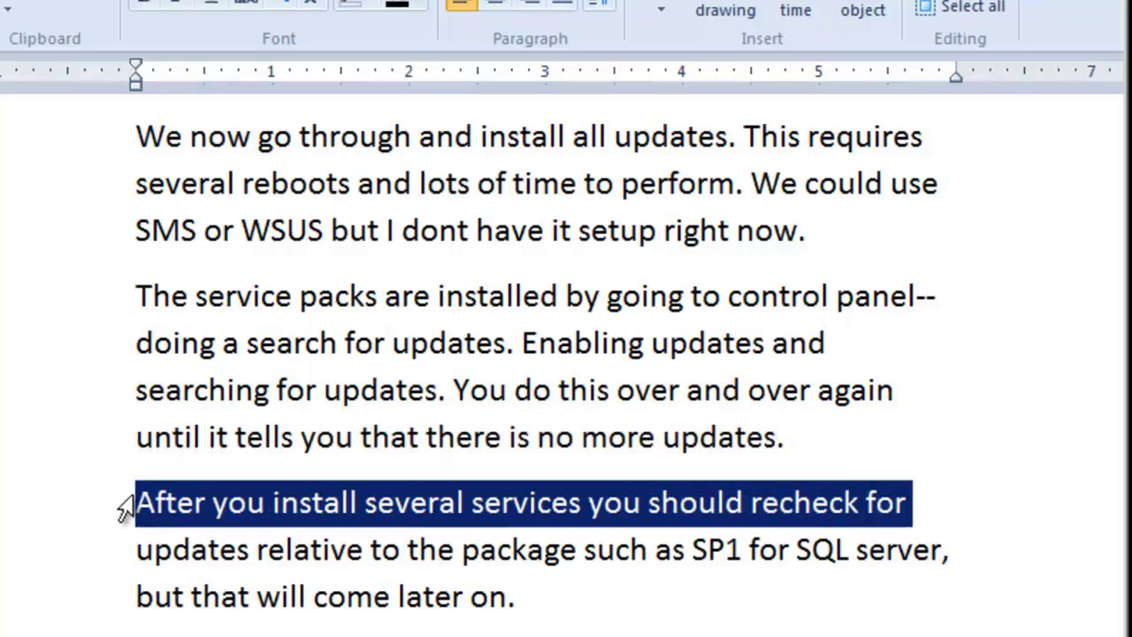
pyautogui.click(121, 555)
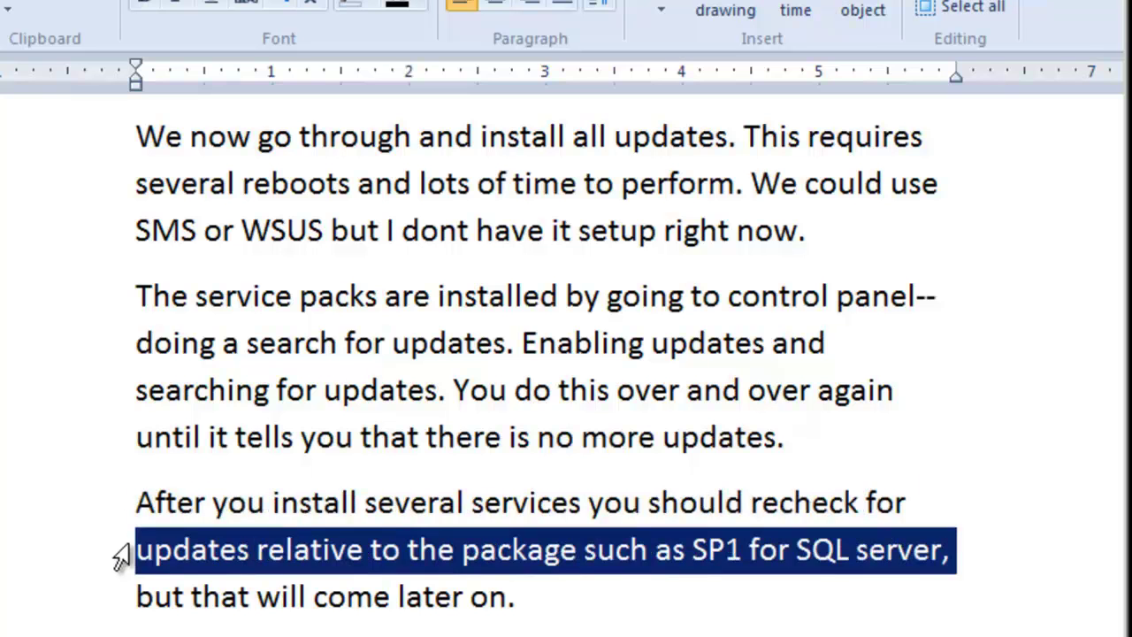
pyautogui.click(122, 605)
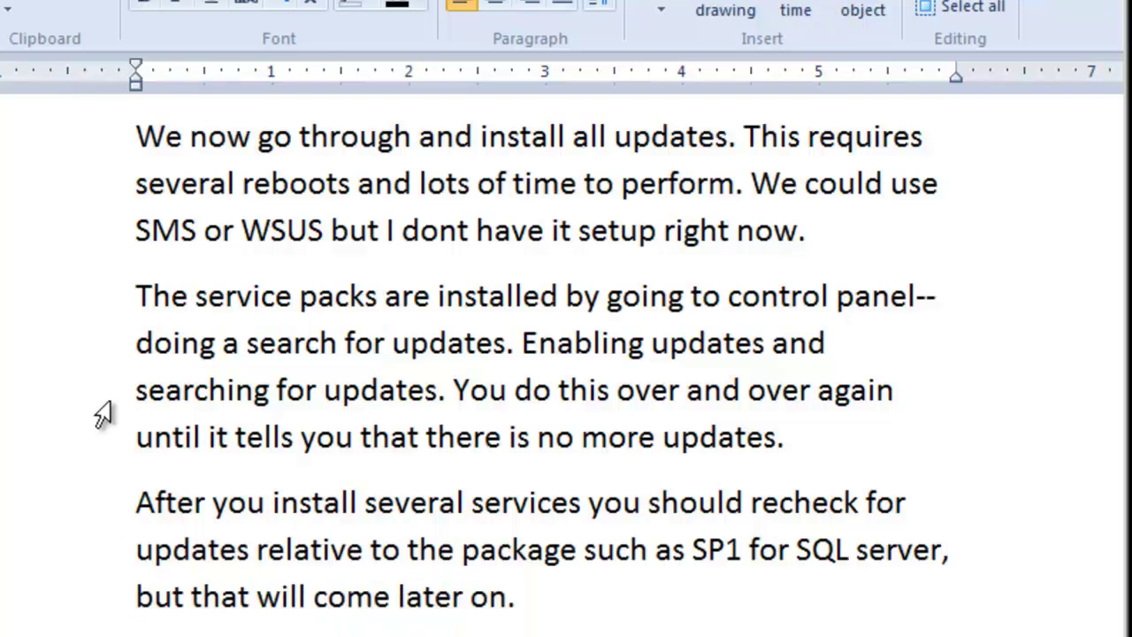
pyautogui.moveTo(107, 134); pyautogui.dragTo(112, 606)
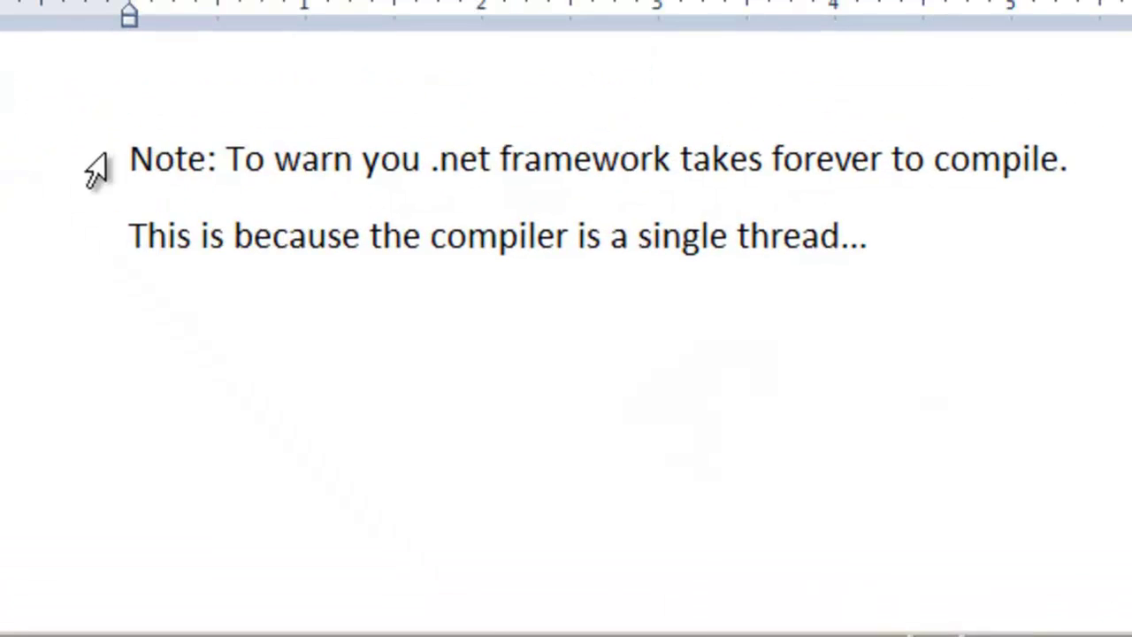
pyautogui.click(95, 168)
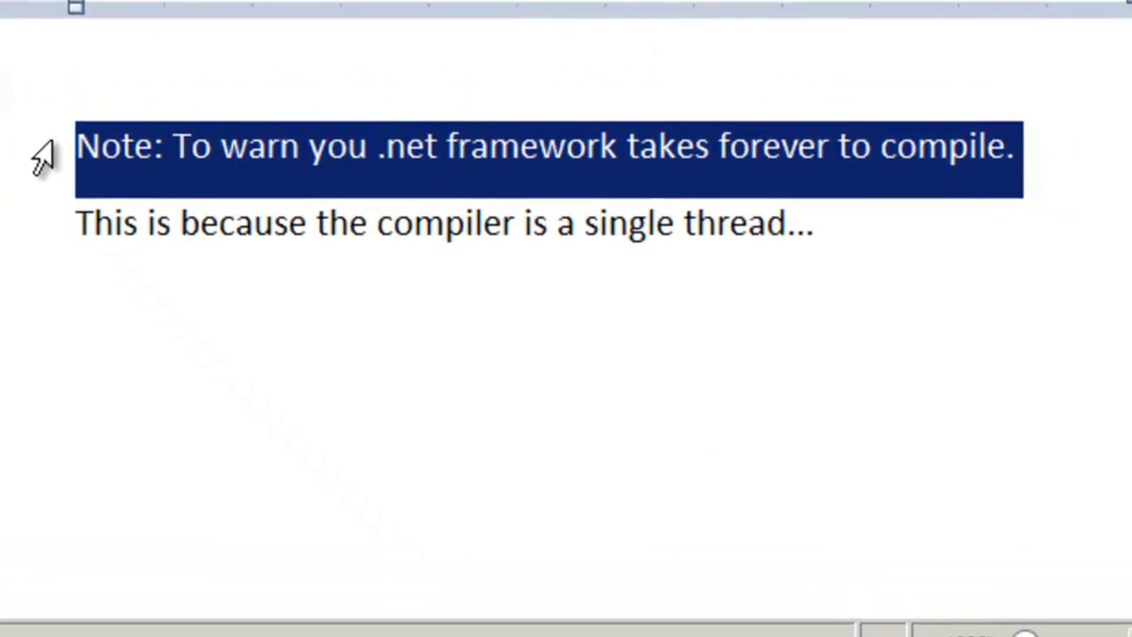
pyautogui.click(24, 234)
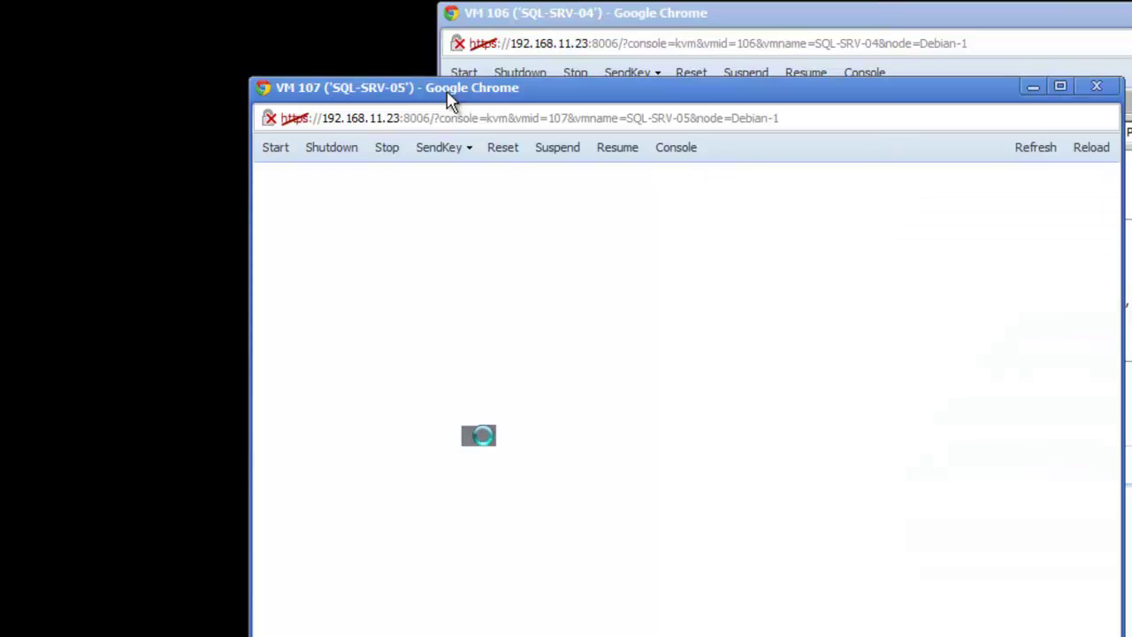
# Step: Rearrange the VM 106 and VM 107 console windows so both are reachable
pyautogui.moveTo(451, 94); pyautogui.dragTo(106, 437)
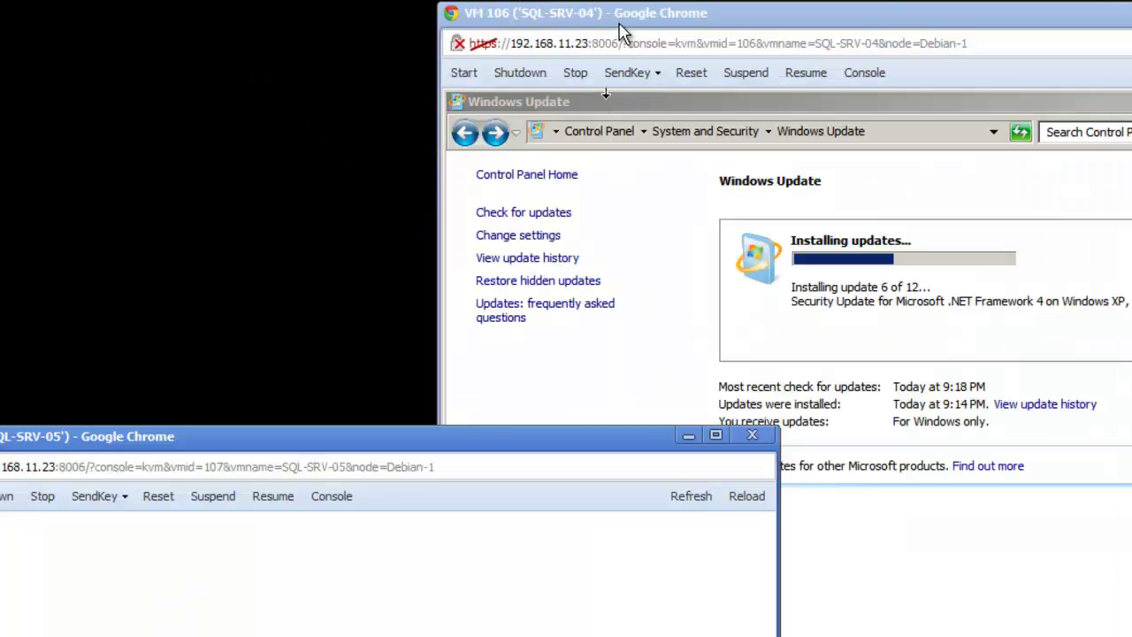
pyautogui.click(571, 27)
pyautogui.moveTo(566, 12); pyautogui.dragTo(266, 64)
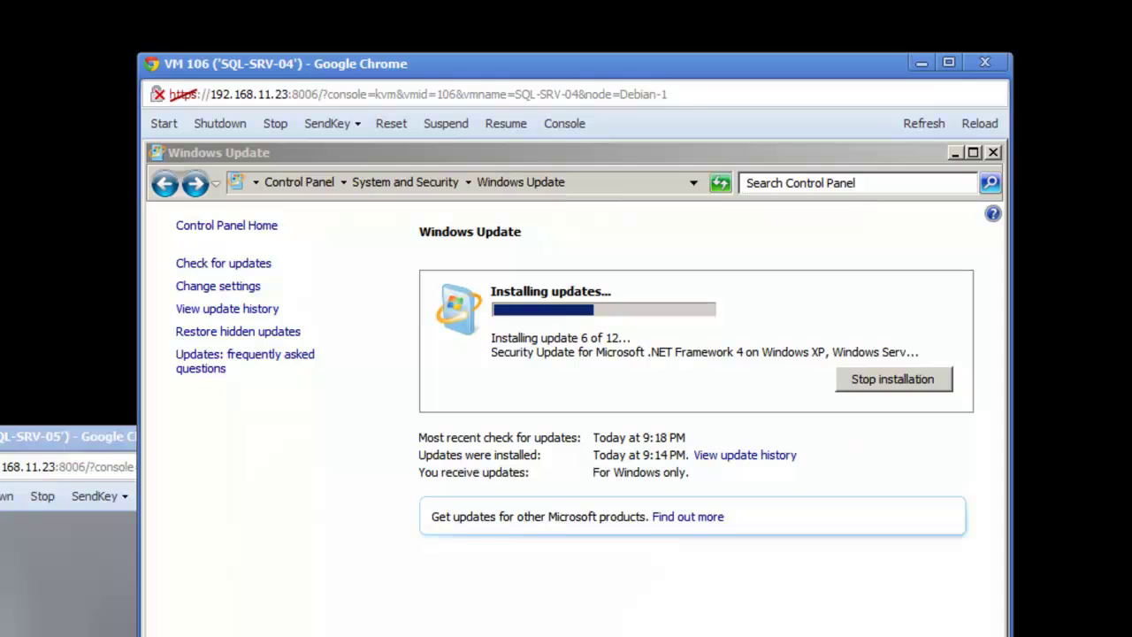
pyautogui.moveTo(106, 436); pyautogui.dragTo(261, 209)
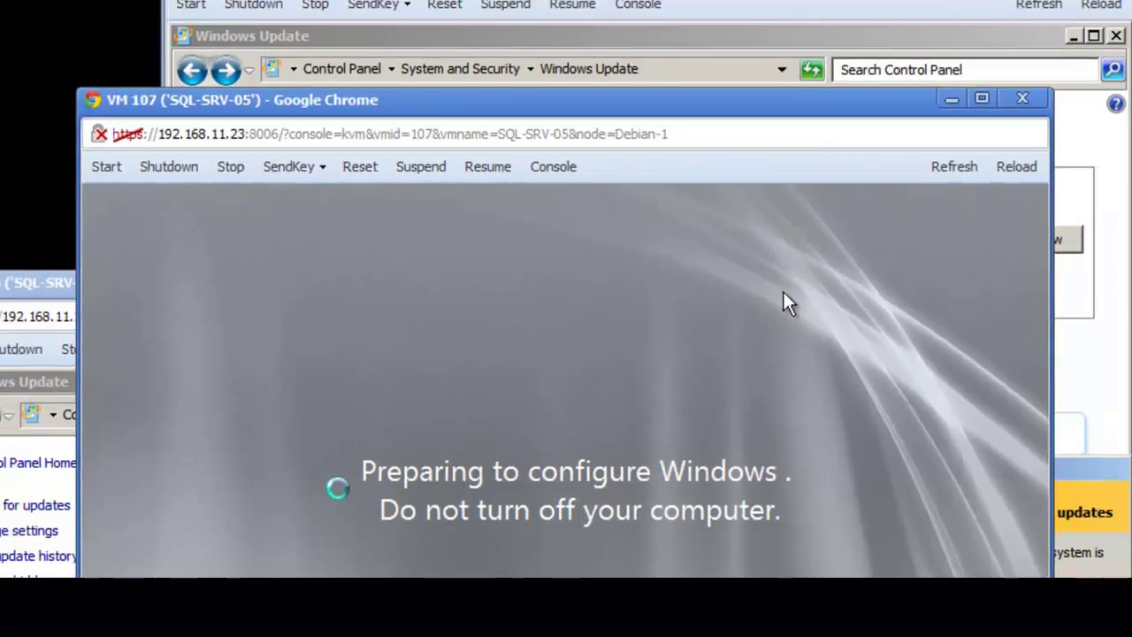
# Step: Restart the VM, install the 2 important updates and tick the optional .NET update
pyautogui.click(904, 230)
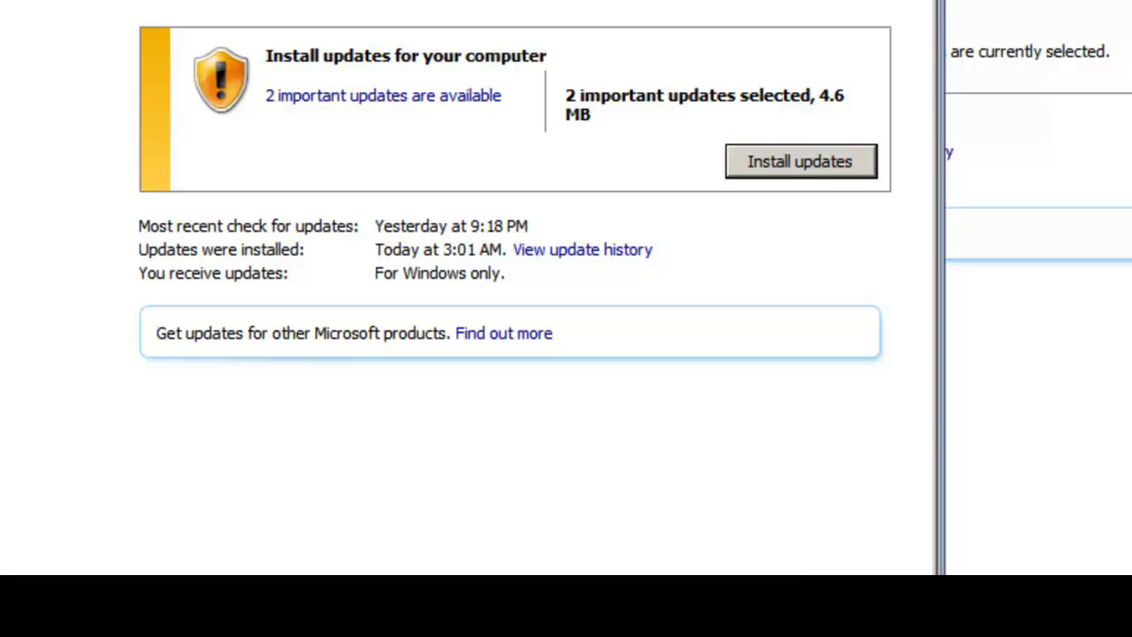
pyautogui.click(798, 163)
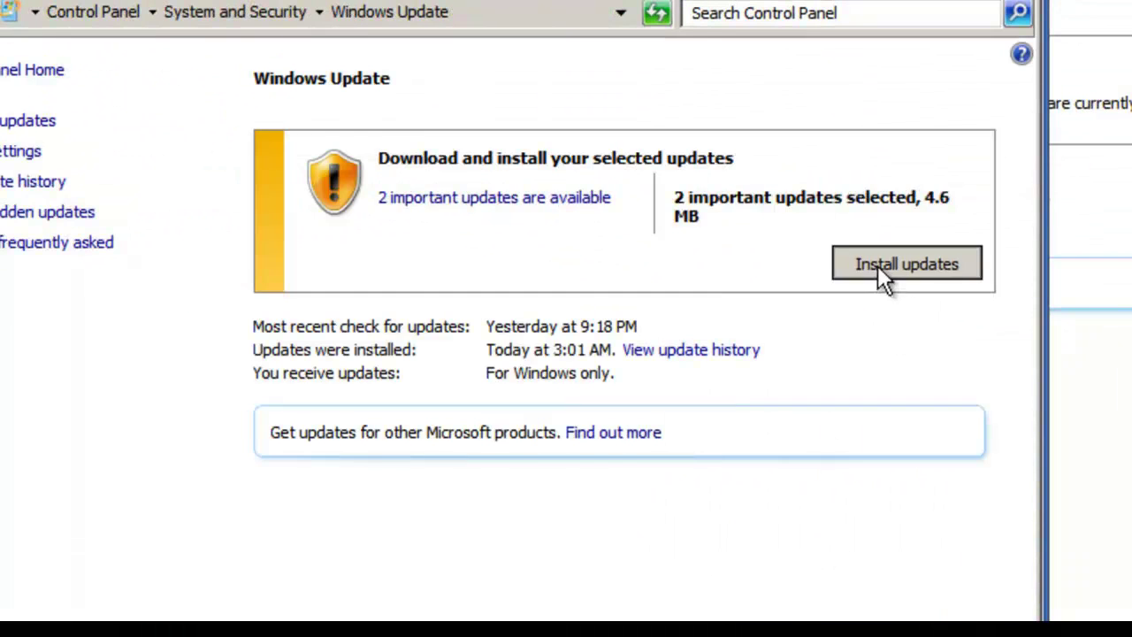
pyautogui.click(878, 267)
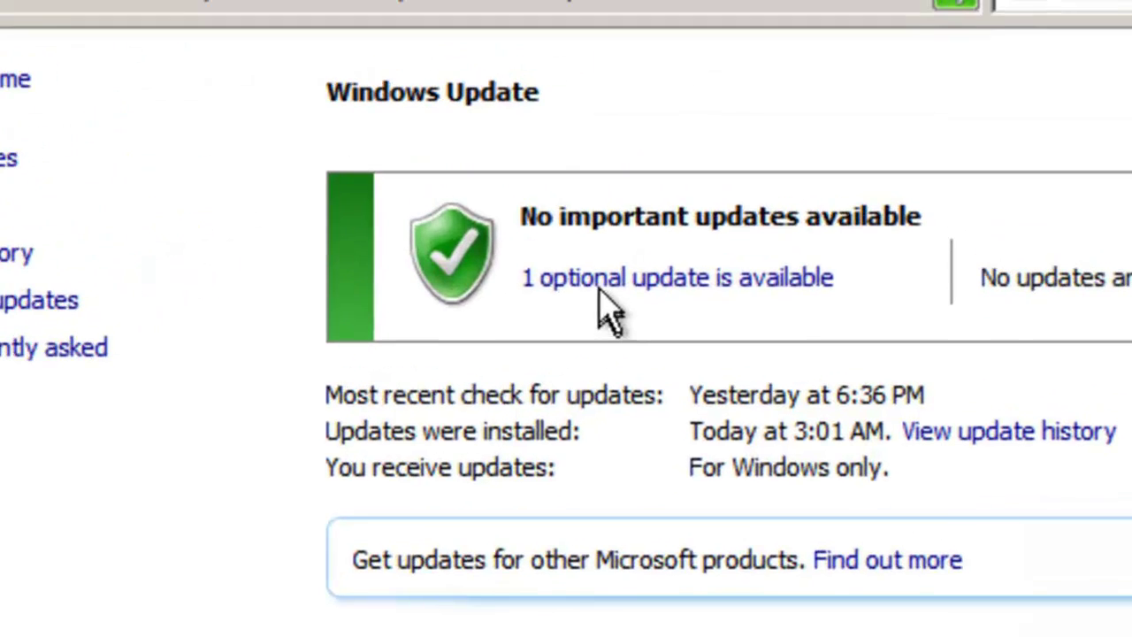
pyautogui.click(598, 282)
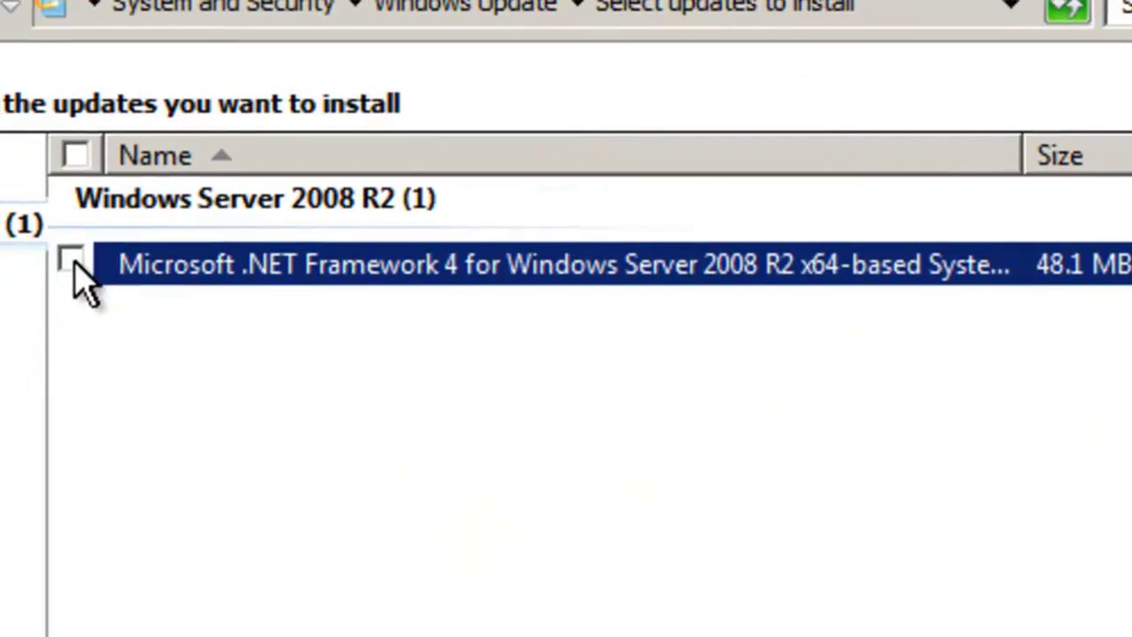
pyautogui.click(71, 261)
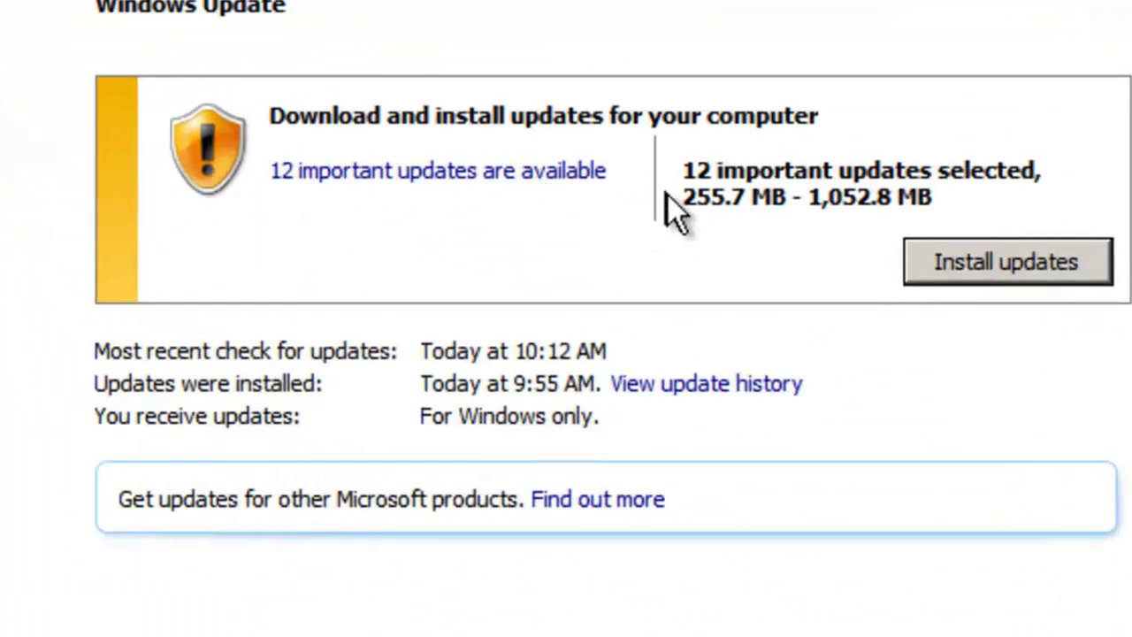
# Step: Install the 12 important updates, then the 4 remaining ones, and restart the VM
pyautogui.click(492, 172)
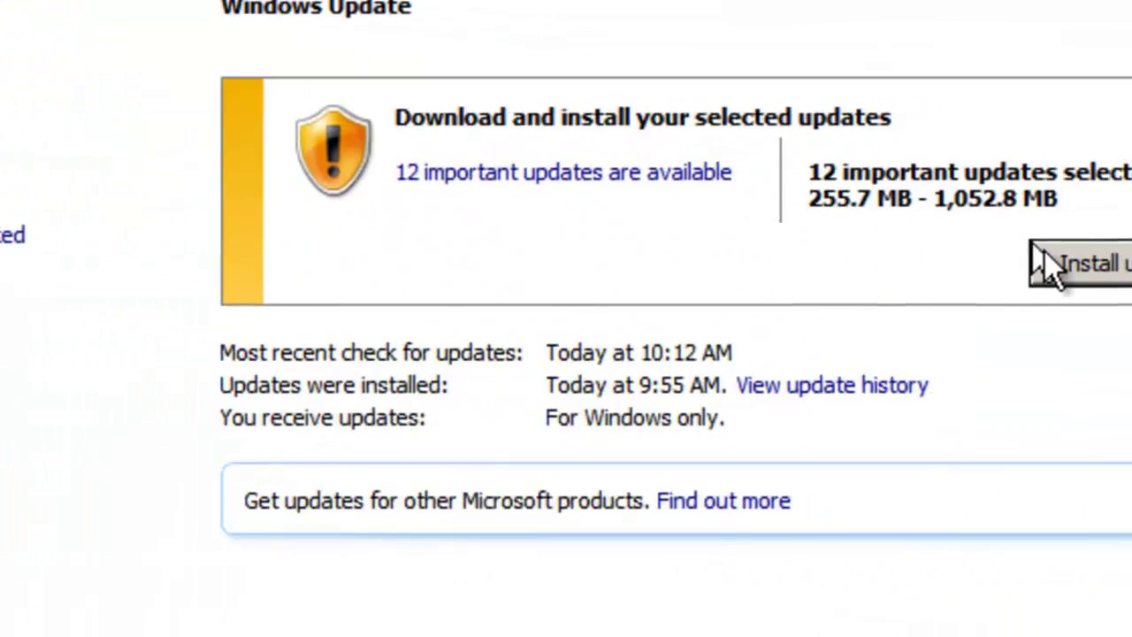
pyautogui.click(1042, 256)
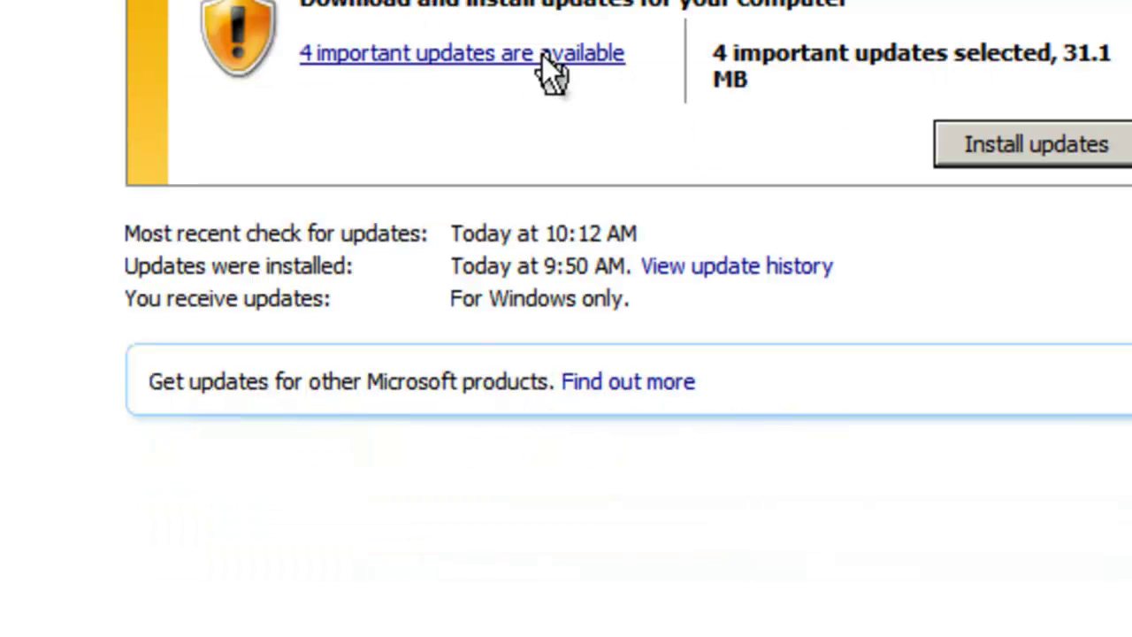
pyautogui.click(542, 55)
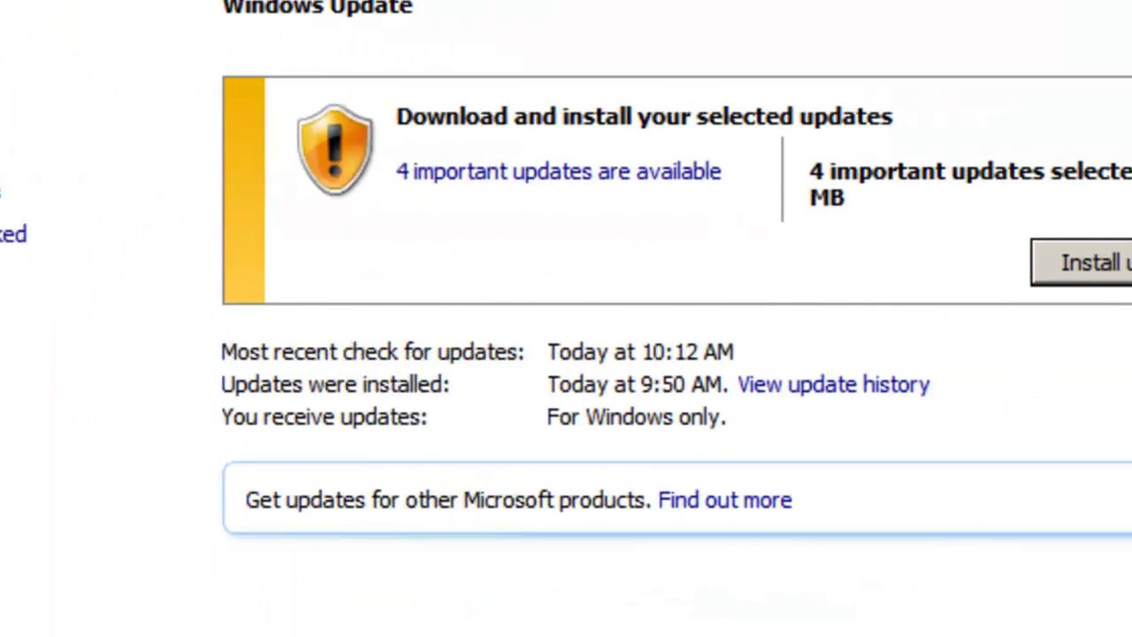
pyautogui.click(1051, 270)
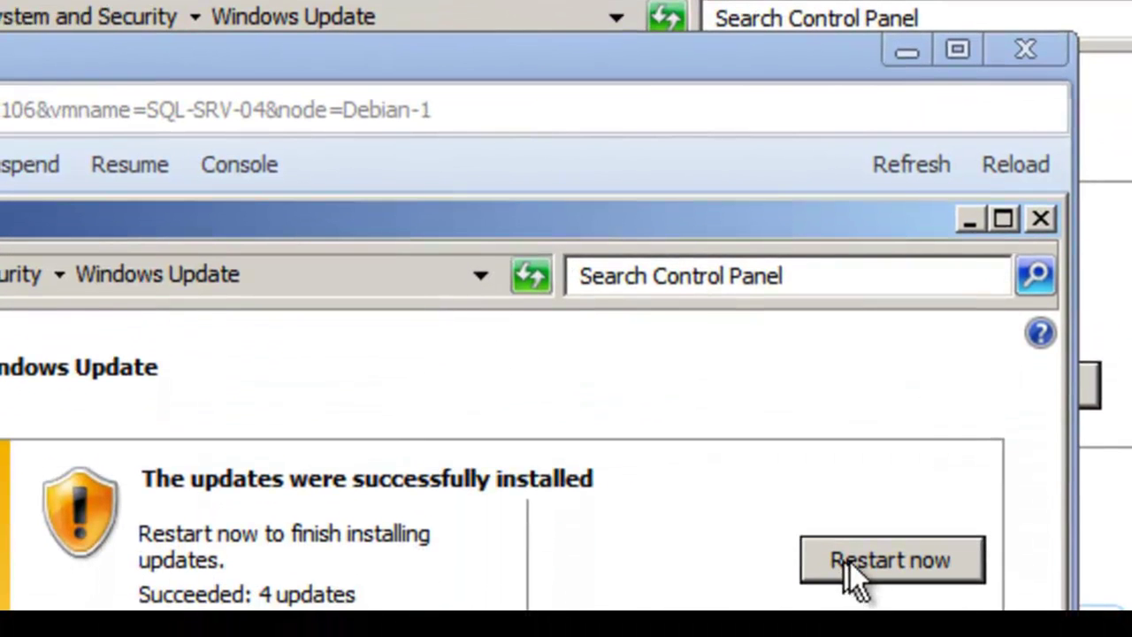
pyautogui.click(866, 585)
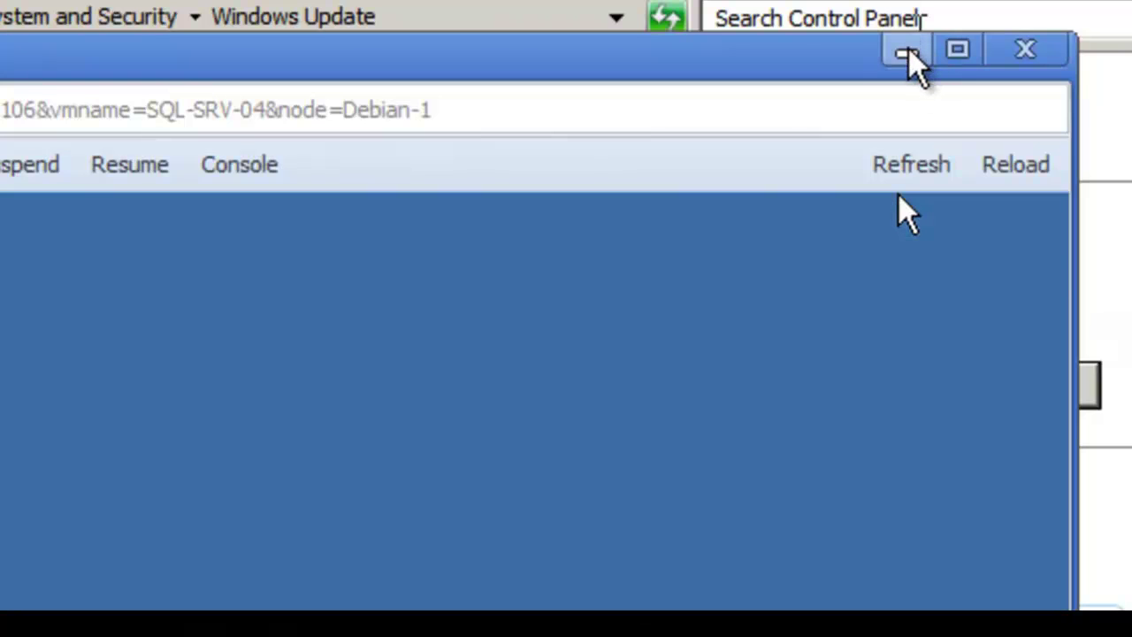
pyautogui.click(903, 51)
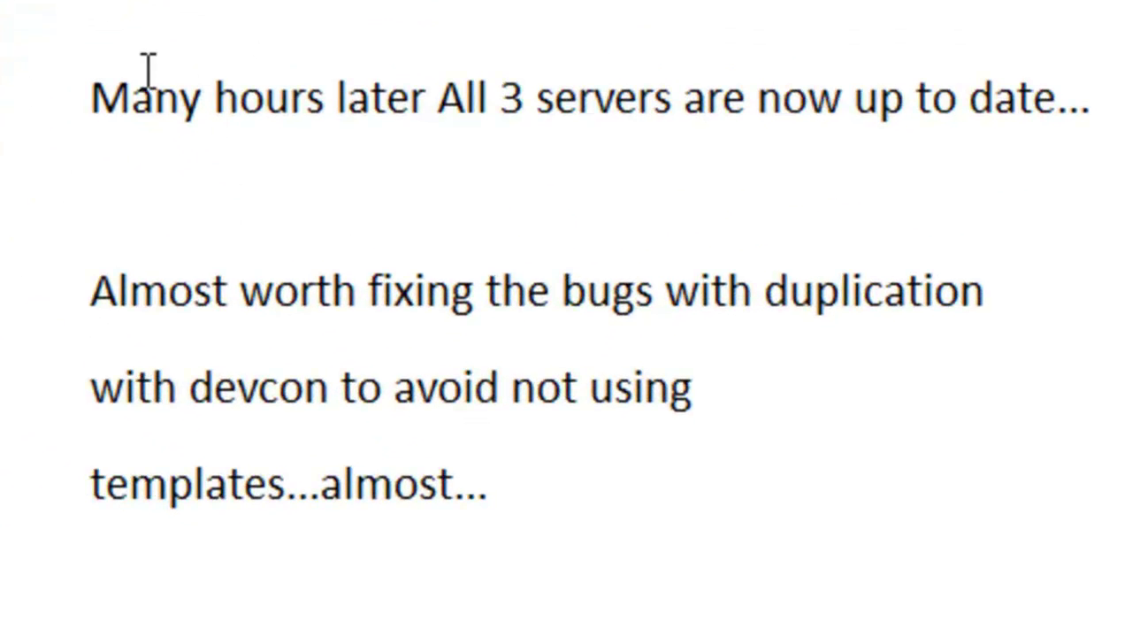
# Step: Review the note lines and add '(OS TEMPLATES with clusters)' after 'duplication'
pyautogui.click(39, 99)
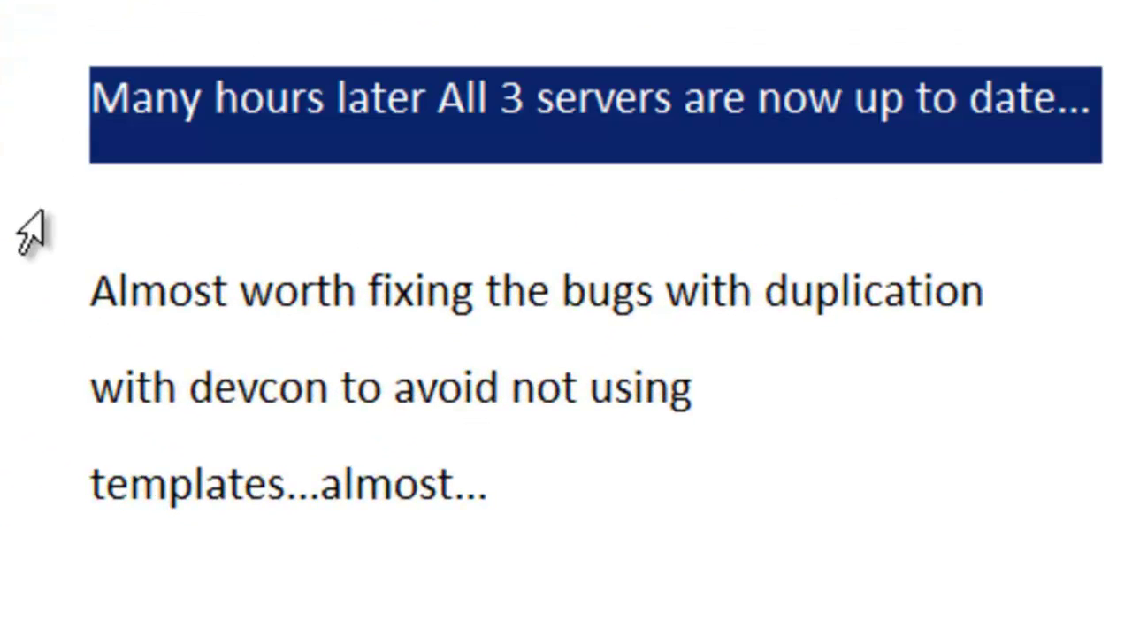
pyautogui.click(40, 296)
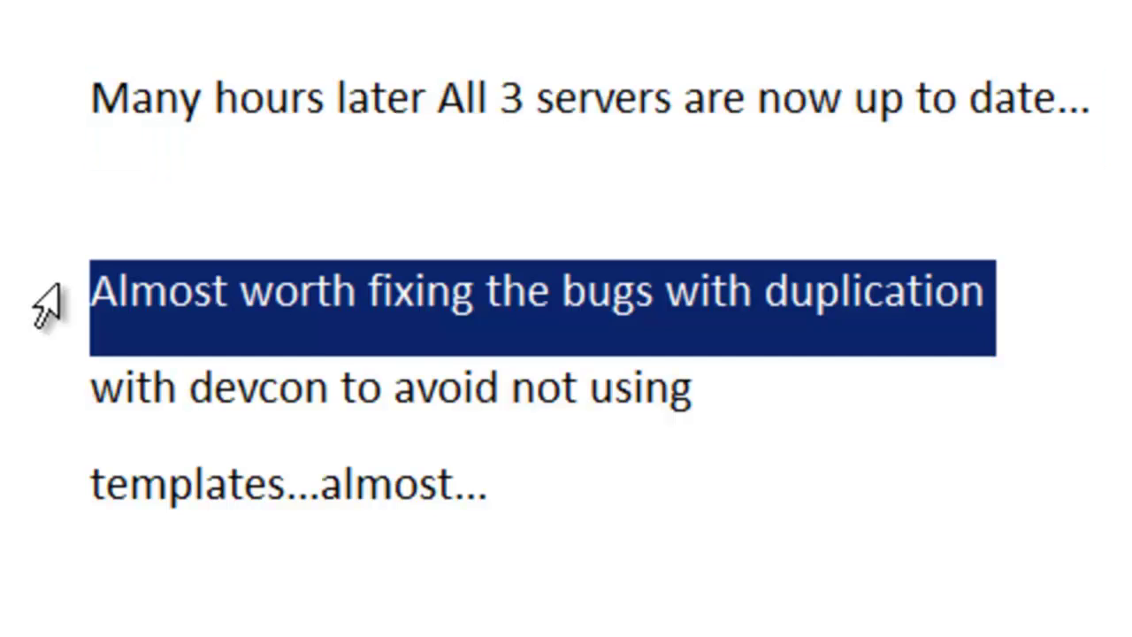
pyautogui.click(55, 394)
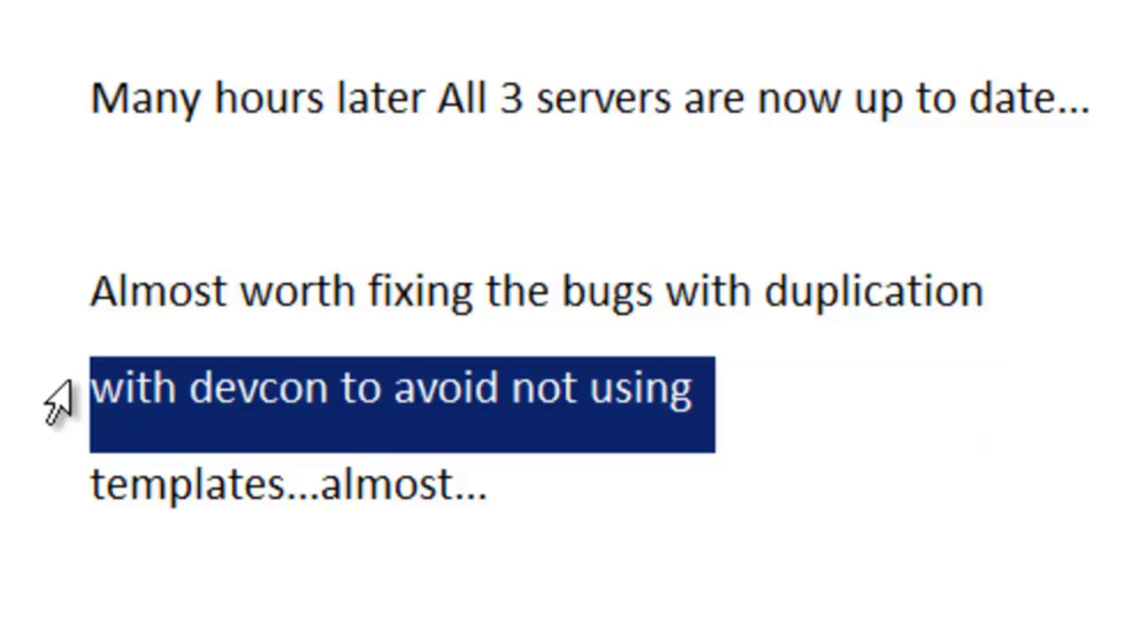
pyautogui.click(63, 525)
pyautogui.click(1096, 309)
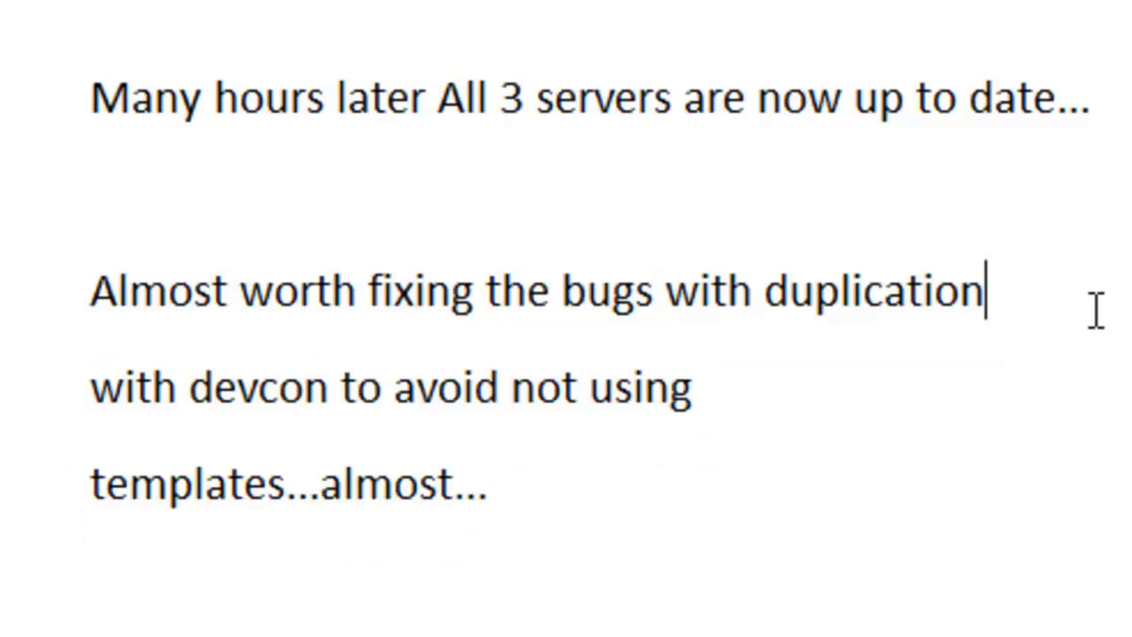
pyautogui.write('(OS TEMPLATES with clusters)')
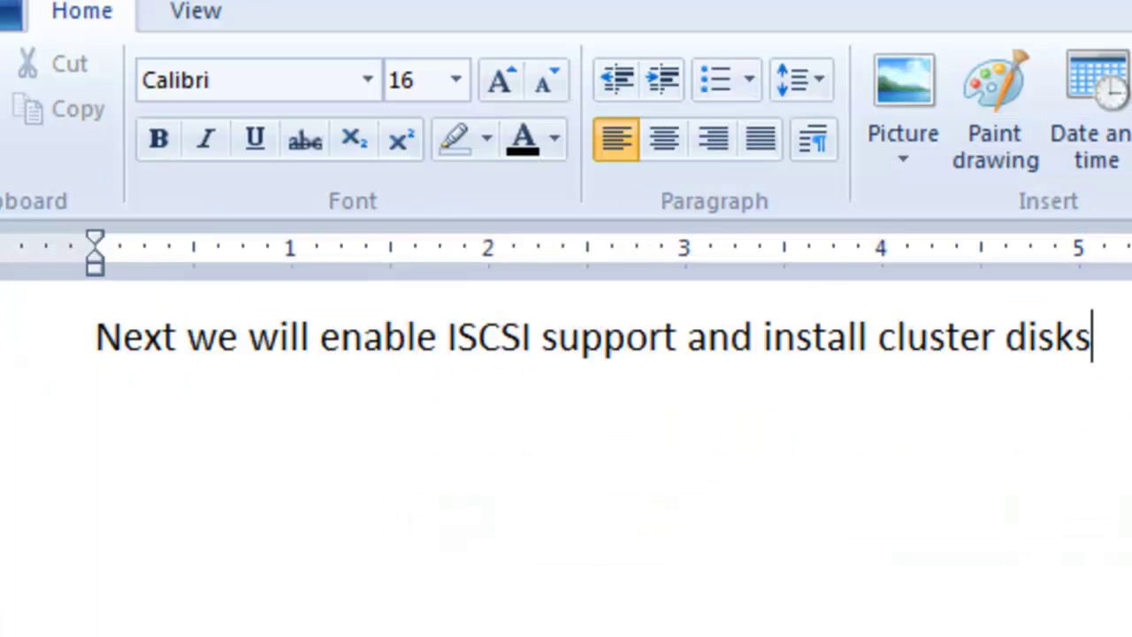
pyautogui.click(53, 339)
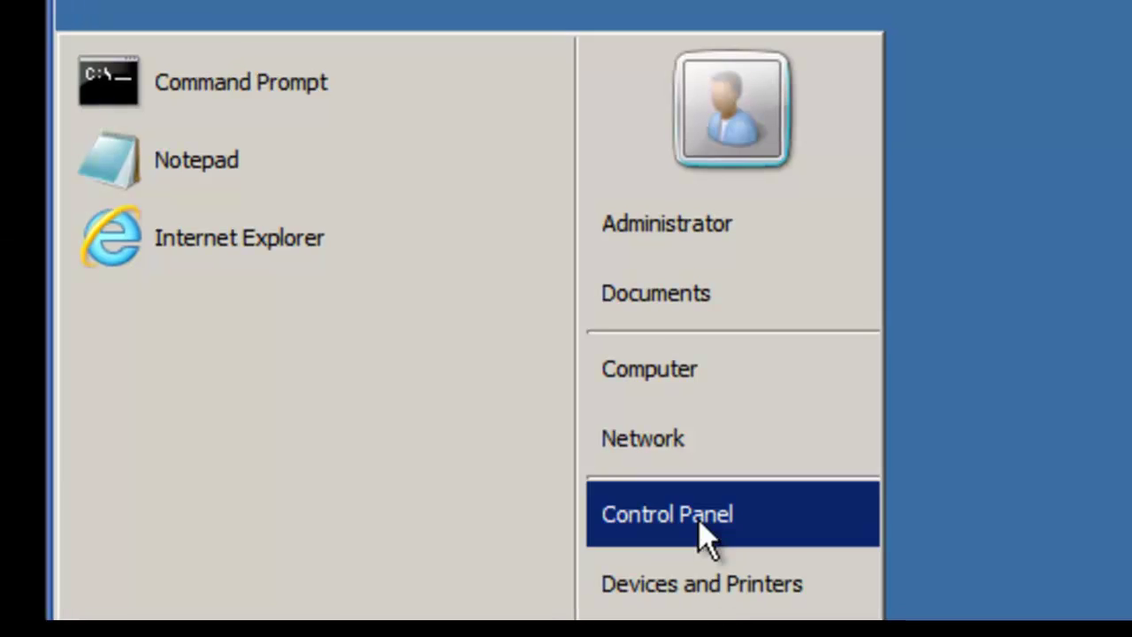
# Step: Find iSCSI Initiator in Control Panel and let its service start automatically
pyautogui.click(685, 517)
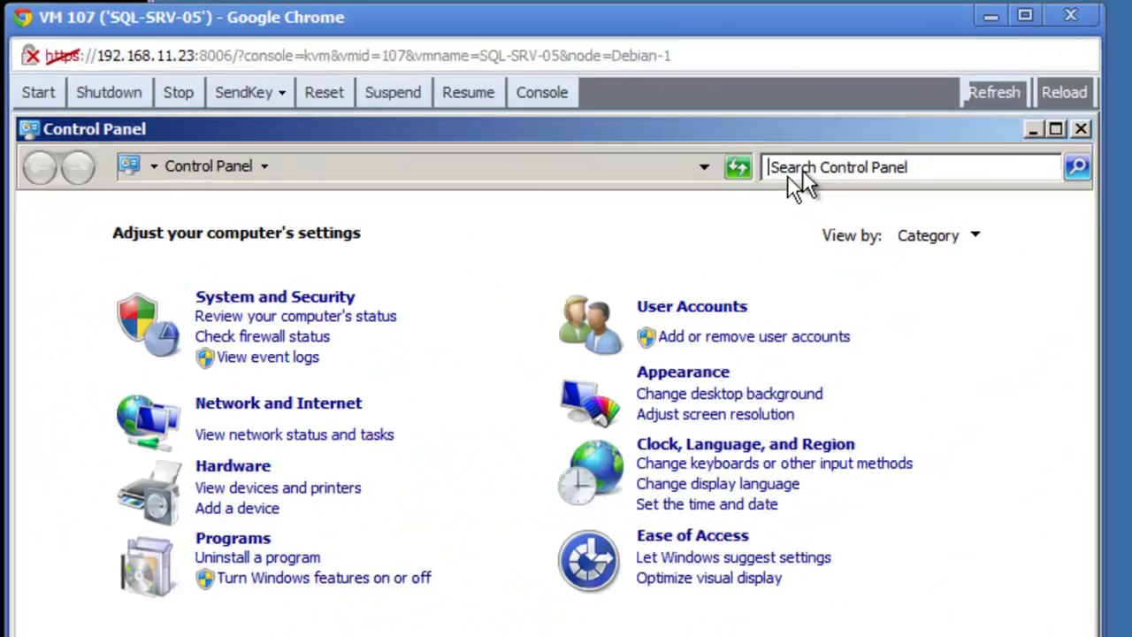
pyautogui.click(800, 168)
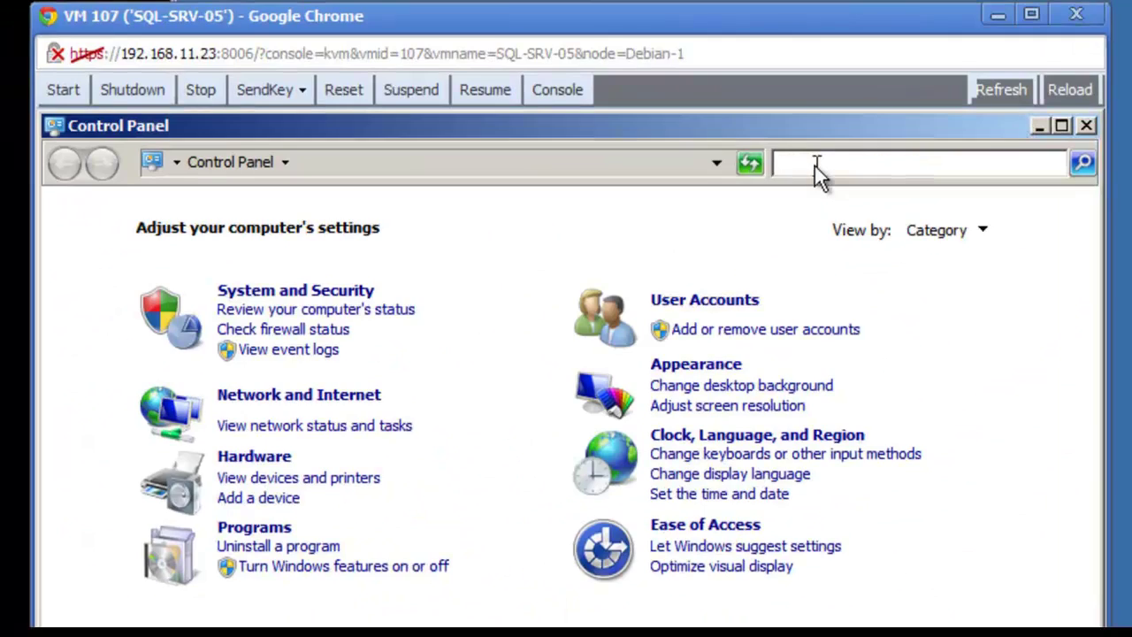
pyautogui.write('iscsi')
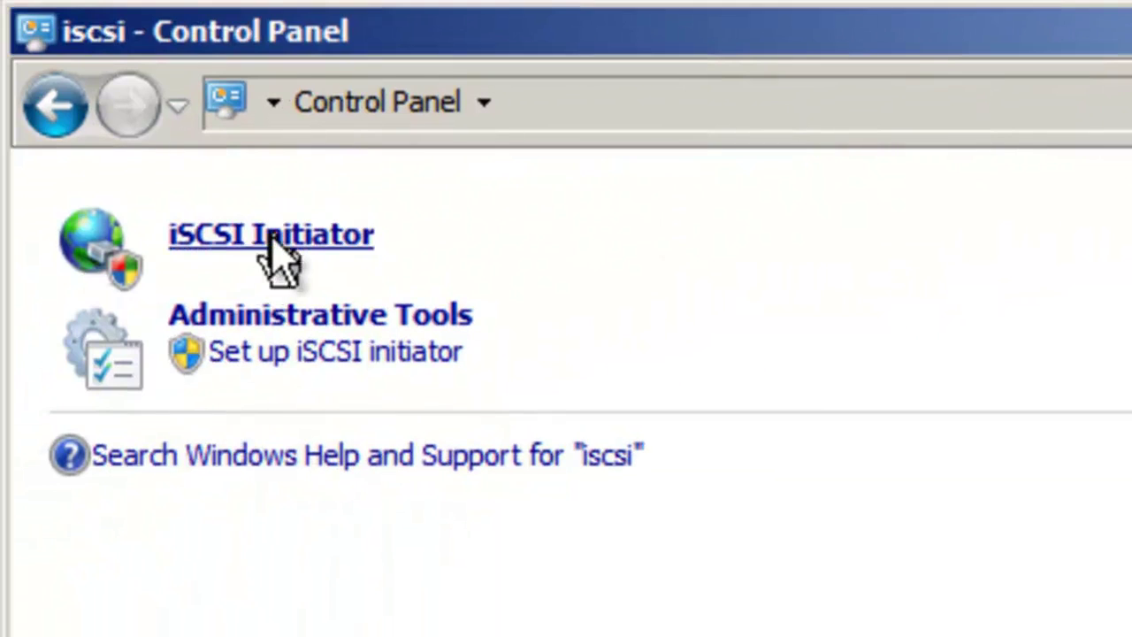
pyautogui.click(267, 239)
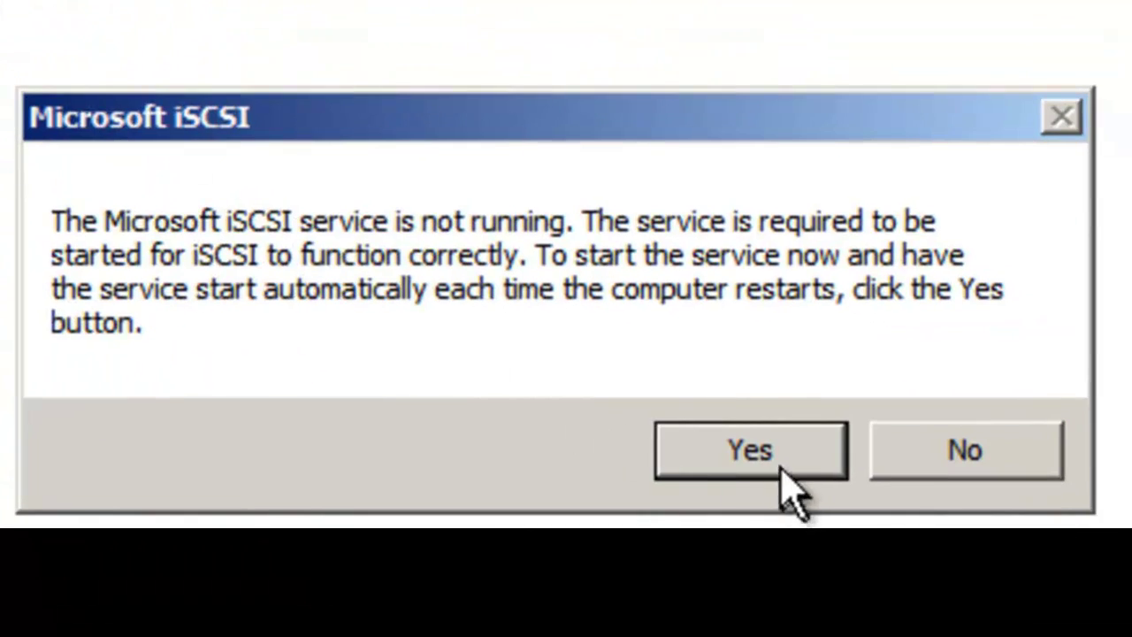
pyautogui.click(774, 453)
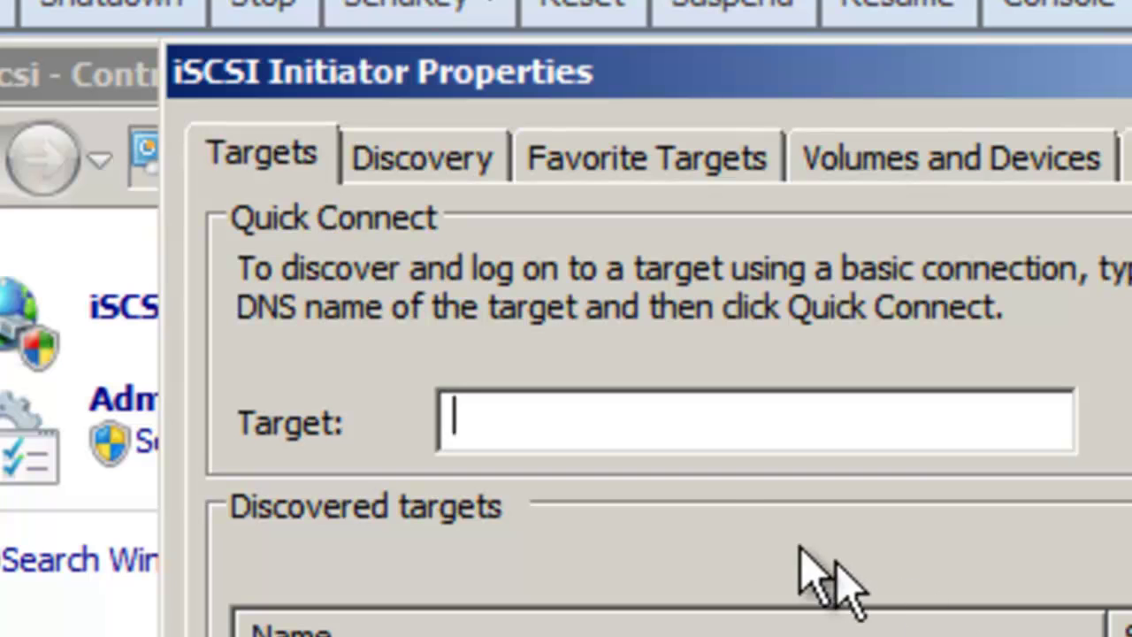
# Step: Add target portal 192.168.11.23, then check the Favorite Targets and Volumes and Devices tabs
pyautogui.click(422, 158)
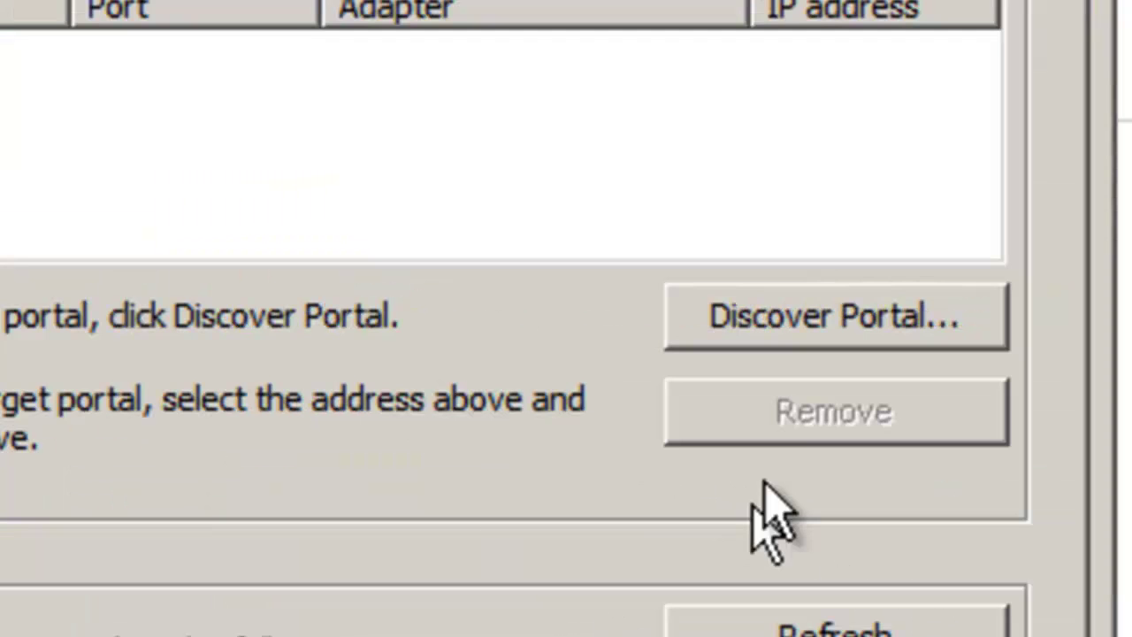
pyautogui.click(787, 309)
pyautogui.rightClick(225, 258)
pyautogui.click(362, 450)
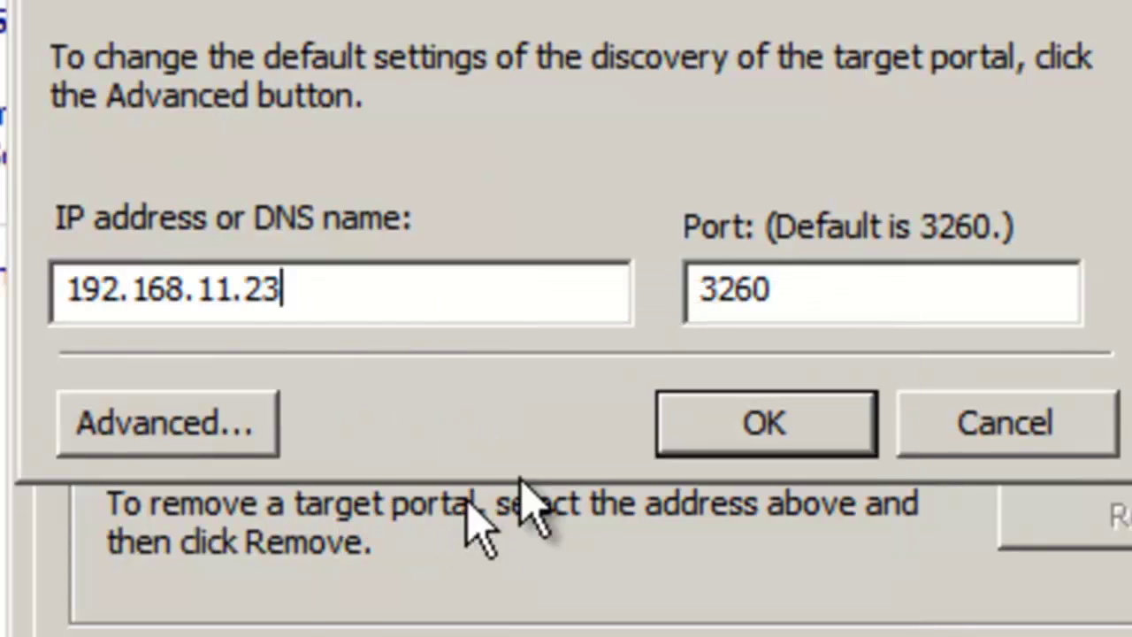
pyautogui.click(759, 437)
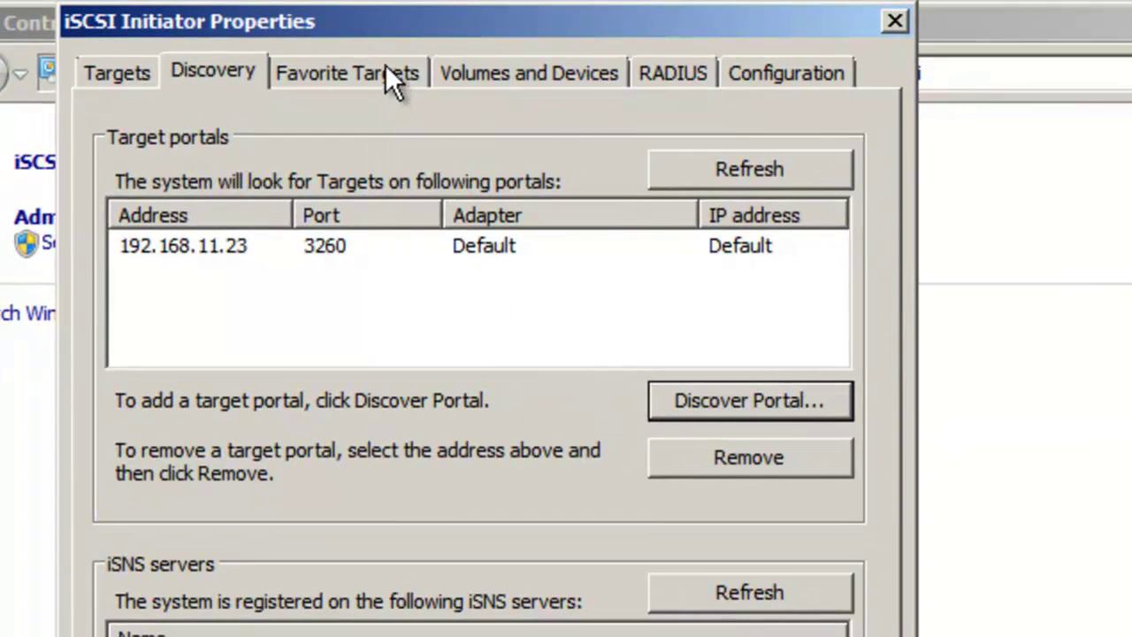
pyautogui.click(387, 65)
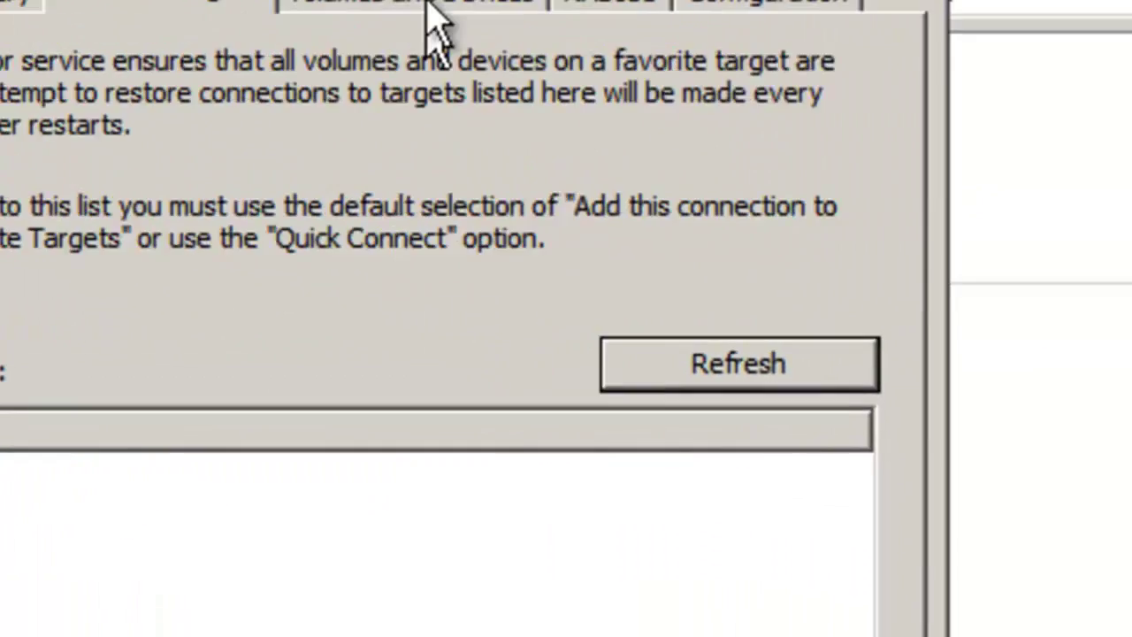
pyautogui.click(506, 64)
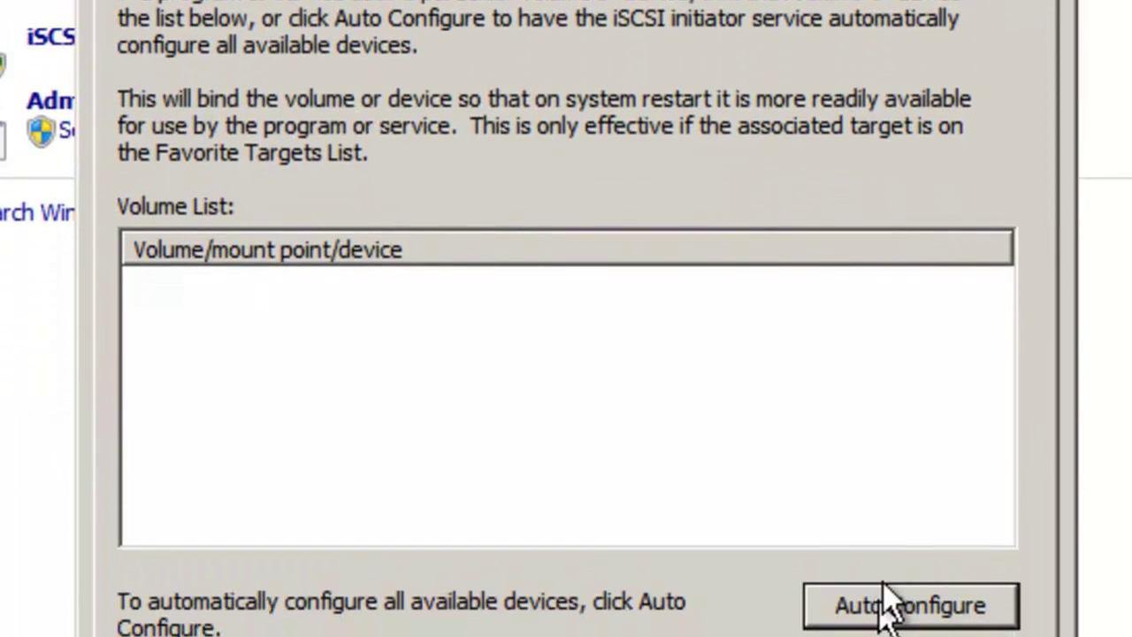
pyautogui.click(424, 95)
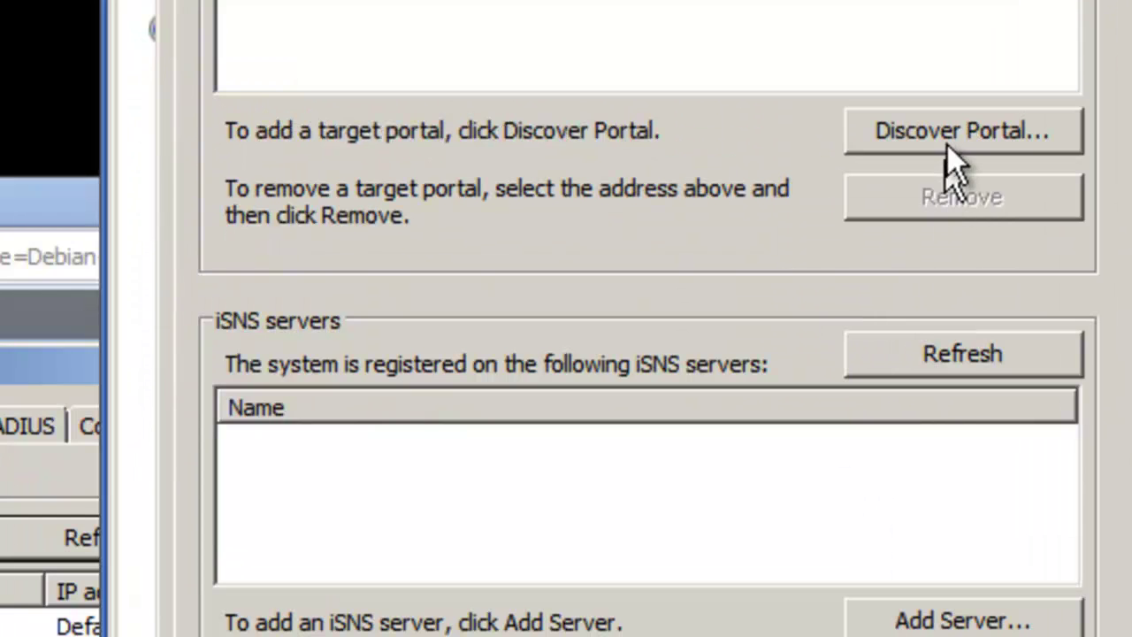
# Step: On SQL-SRV-04, open iSCSI Initiator, start its service and enter portal 192.168.11.23
pyautogui.click(947, 143)
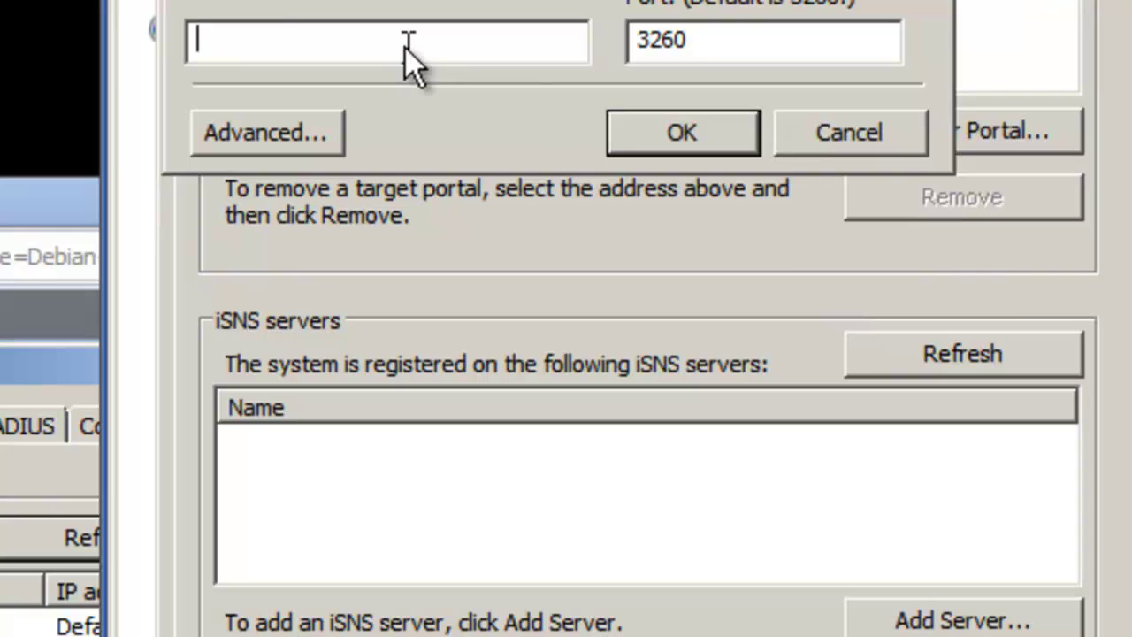
pyautogui.write('192.168.11.')
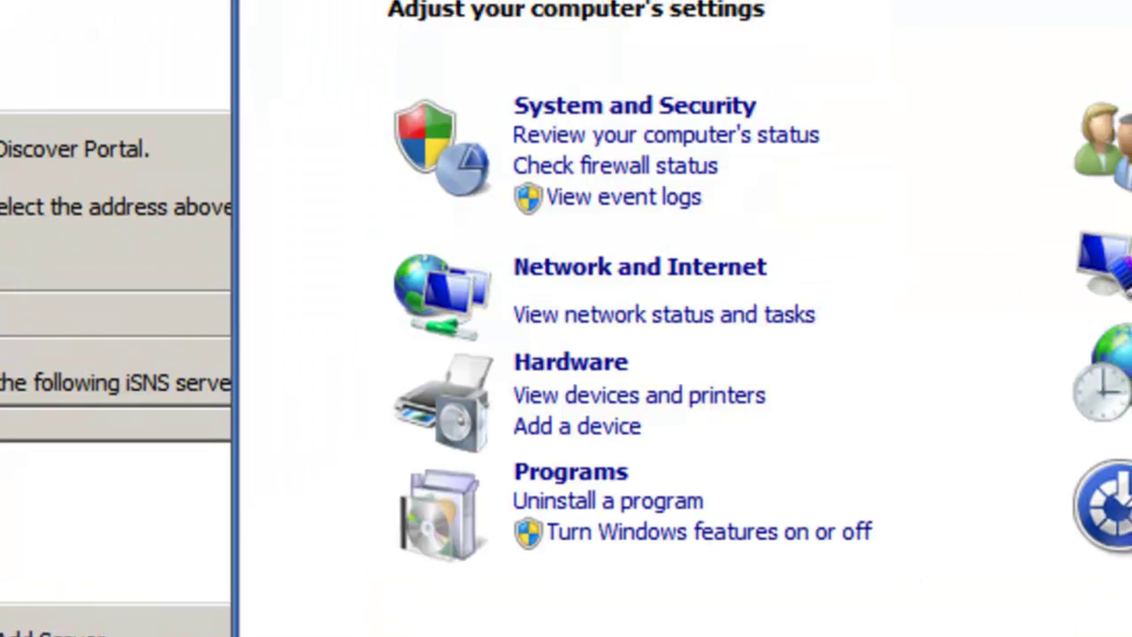
pyautogui.write('iscsi')
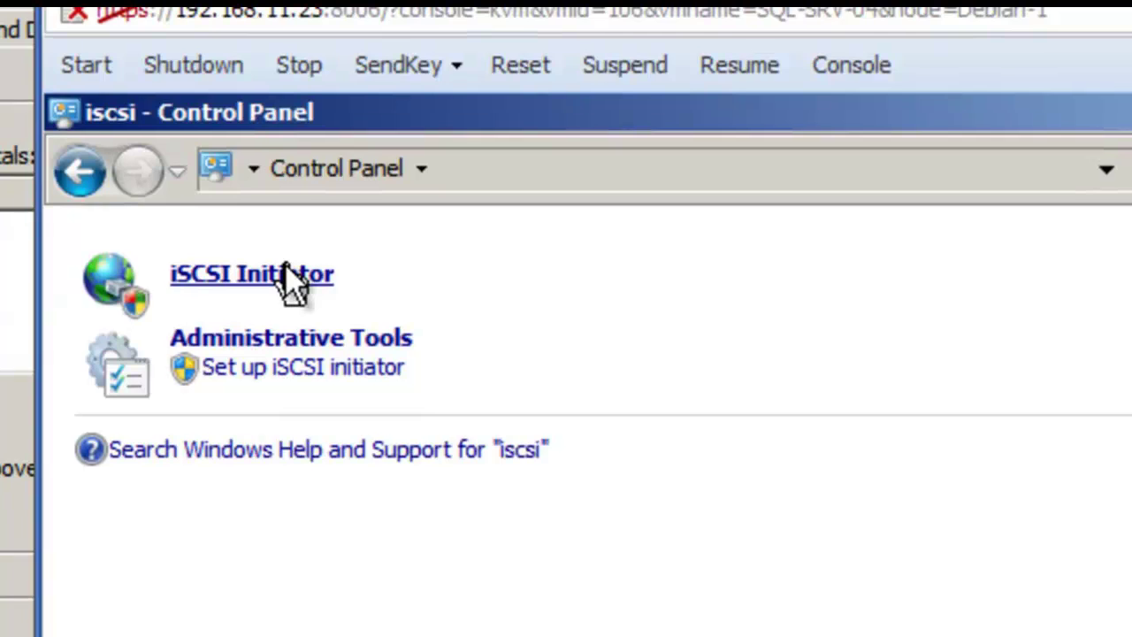
pyautogui.click(289, 269)
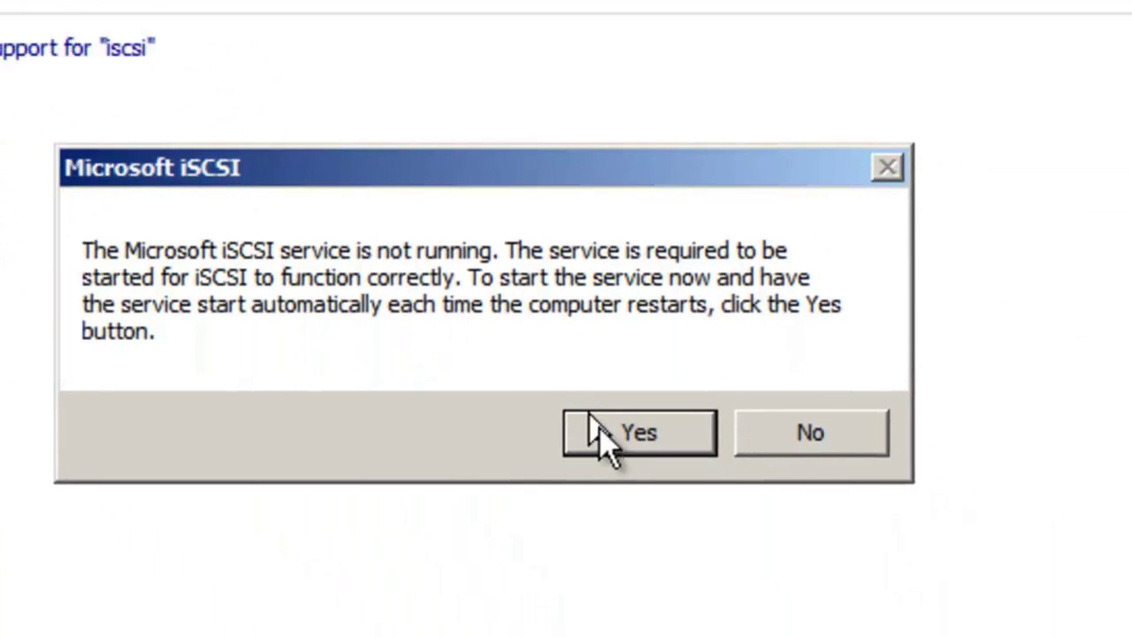
pyautogui.click(601, 433)
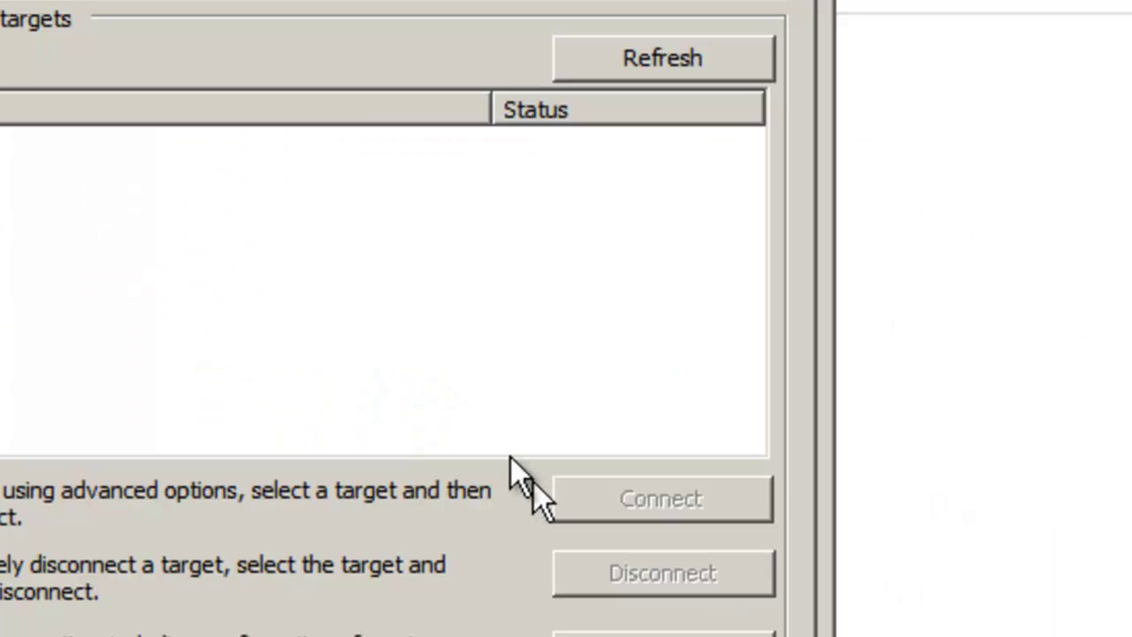
pyautogui.click(264, 7)
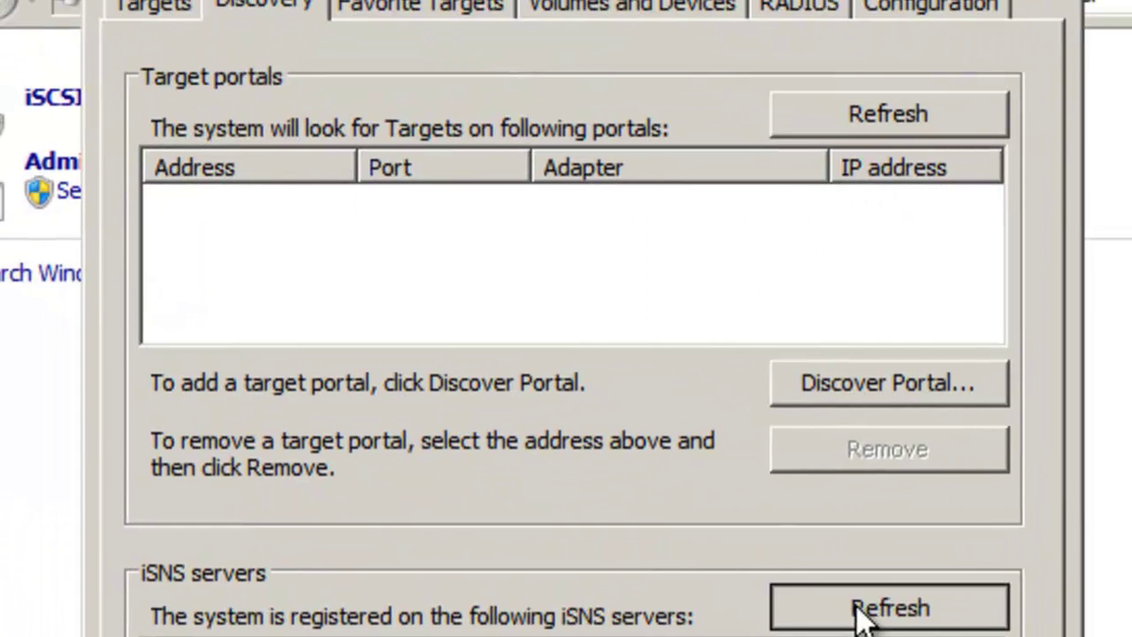
pyautogui.click(850, 389)
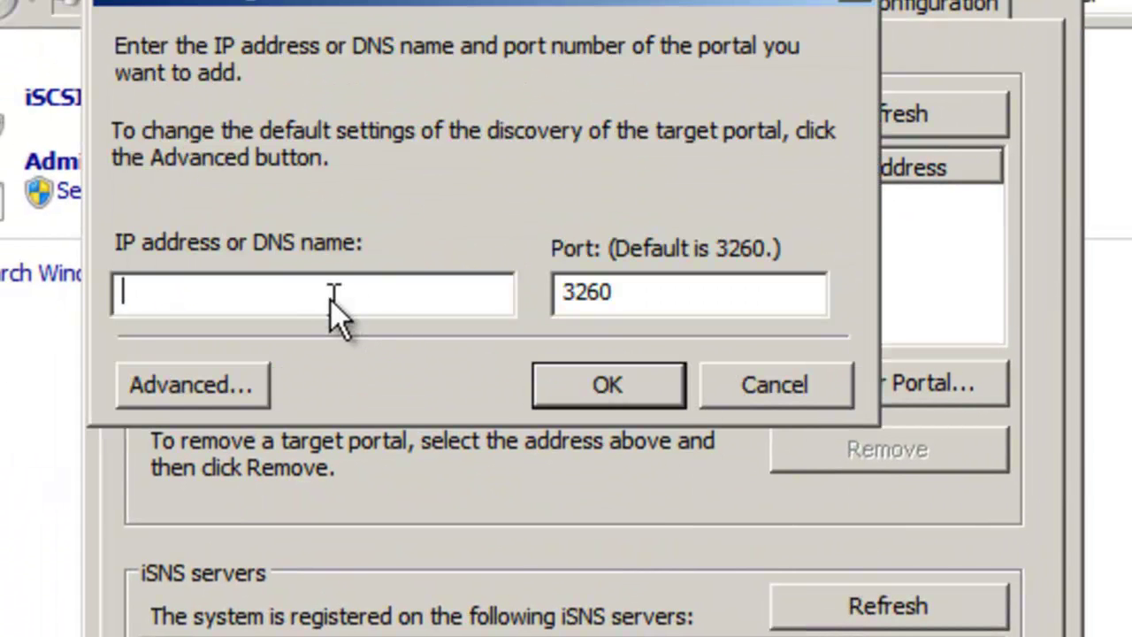
pyautogui.write('192.168.11.')
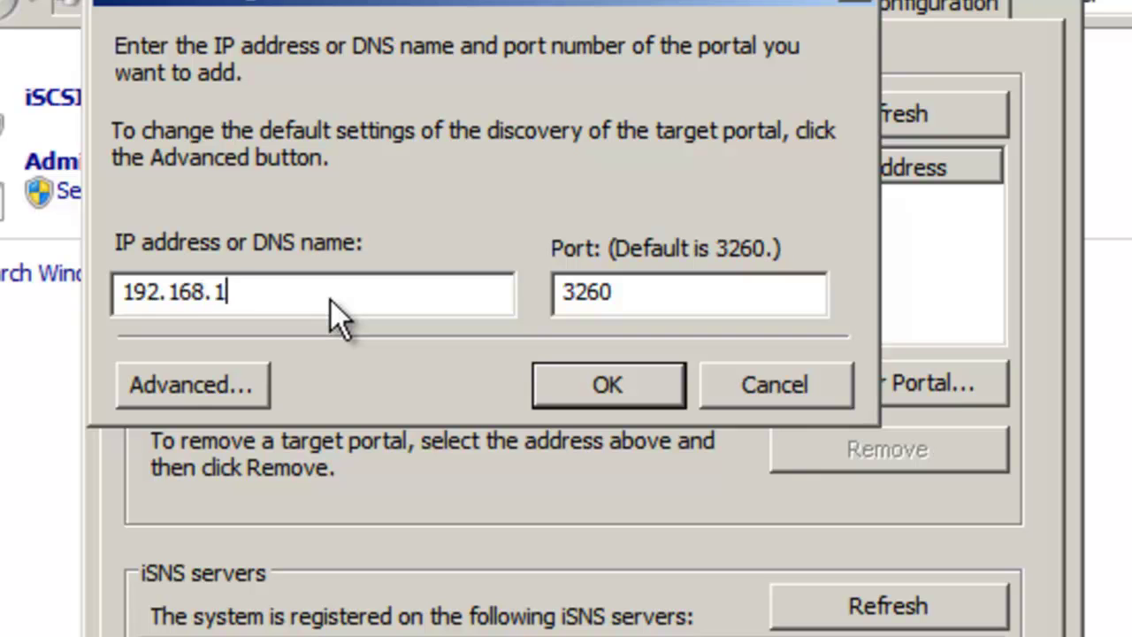
pyautogui.write('23')
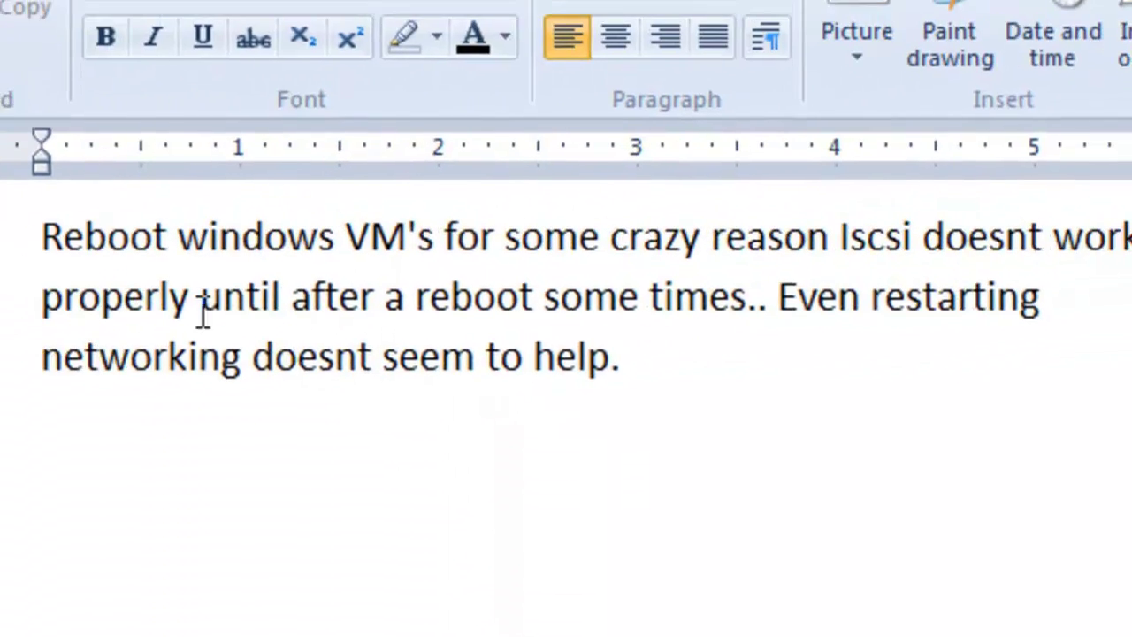
# Step: Read the WordPad notes about rebooting the VMs and the iSCSI LUNs showing up
pyautogui.click(5, 245)
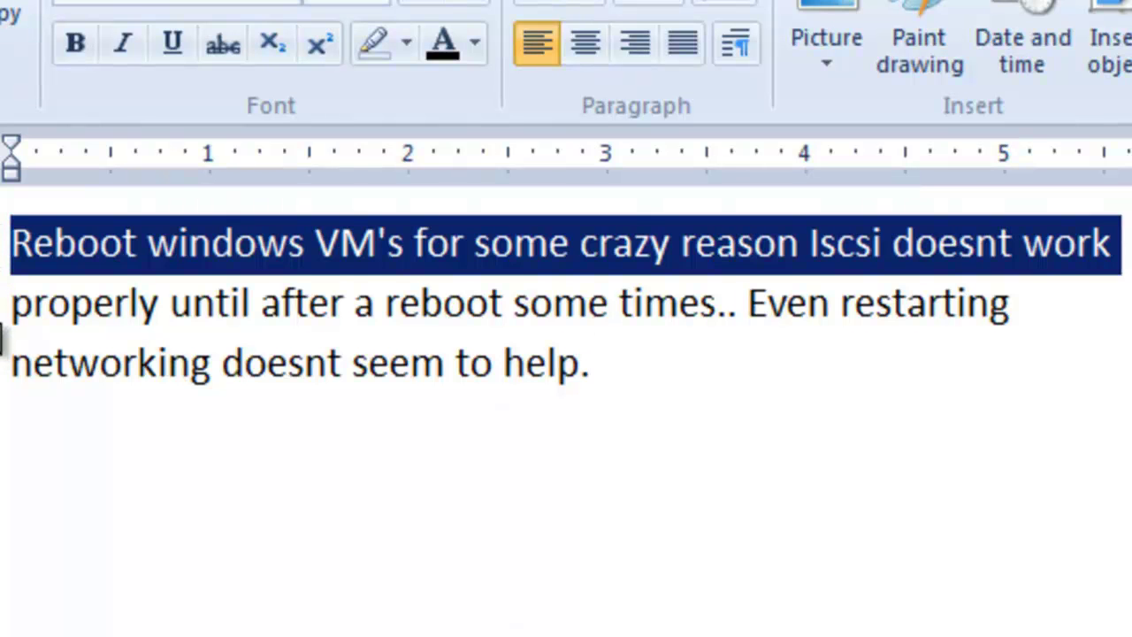
pyautogui.click(2, 323)
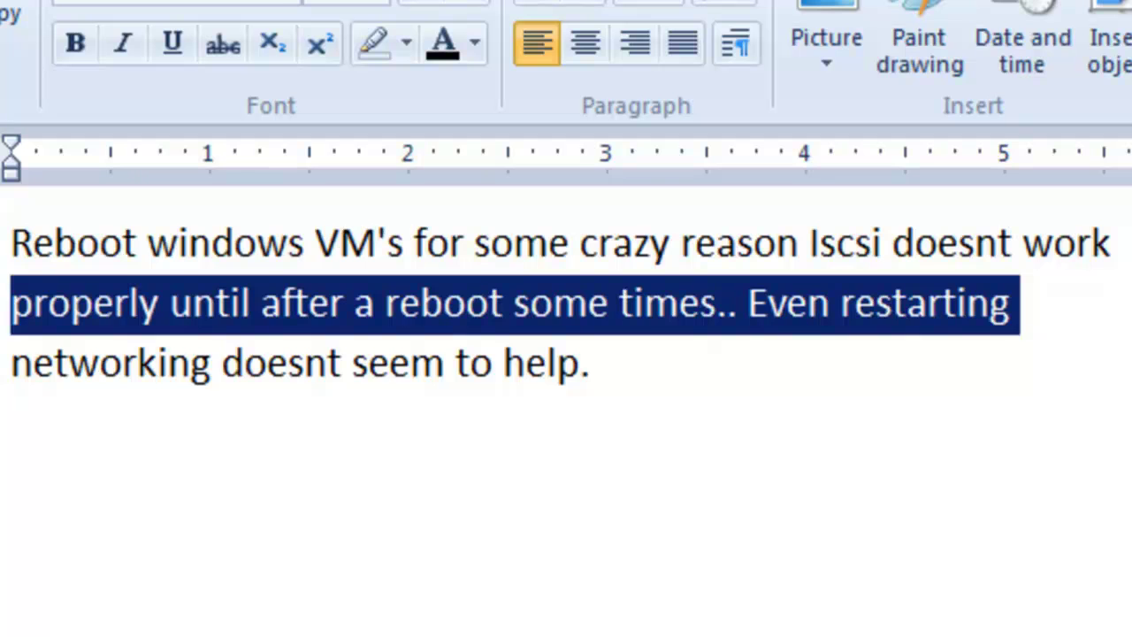
pyautogui.click(2, 389)
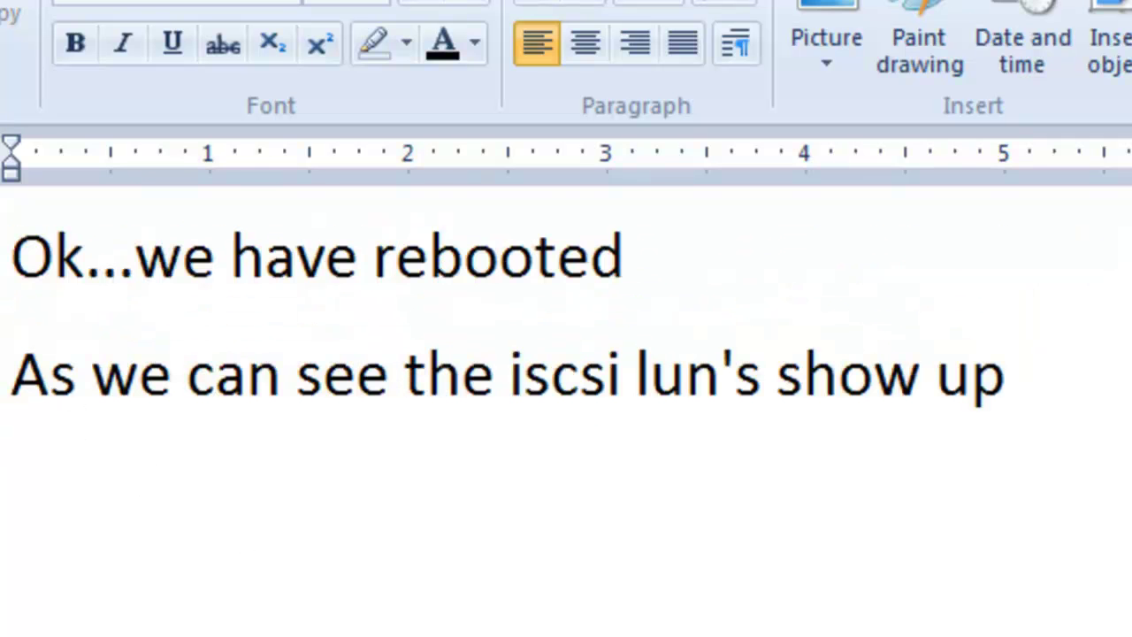
pyautogui.click(3, 257)
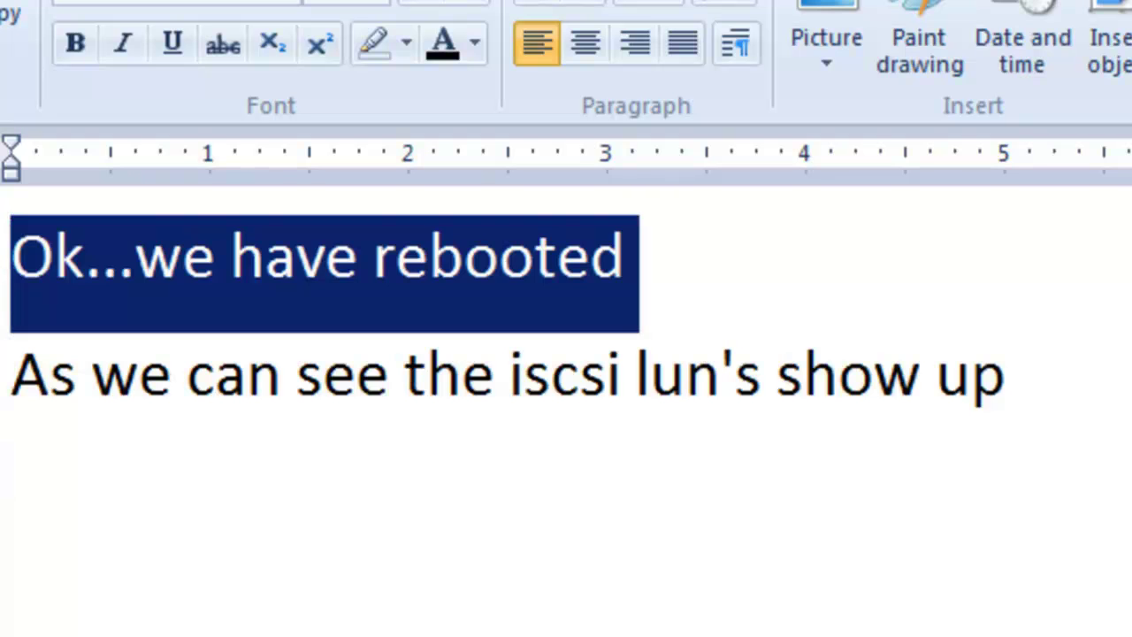
pyautogui.click(2, 396)
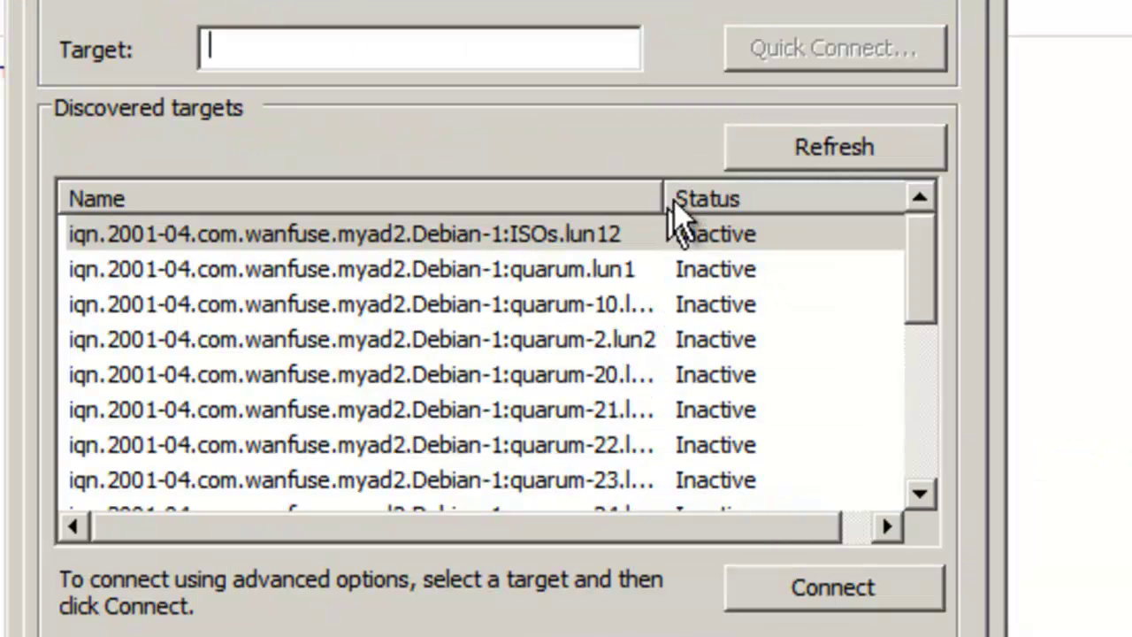
# Step: Widen the Name column and connect the quarum-20.lun13 target
pyautogui.moveTo(665, 196); pyautogui.dragTo(787, 198)
pyautogui.click(594, 374)
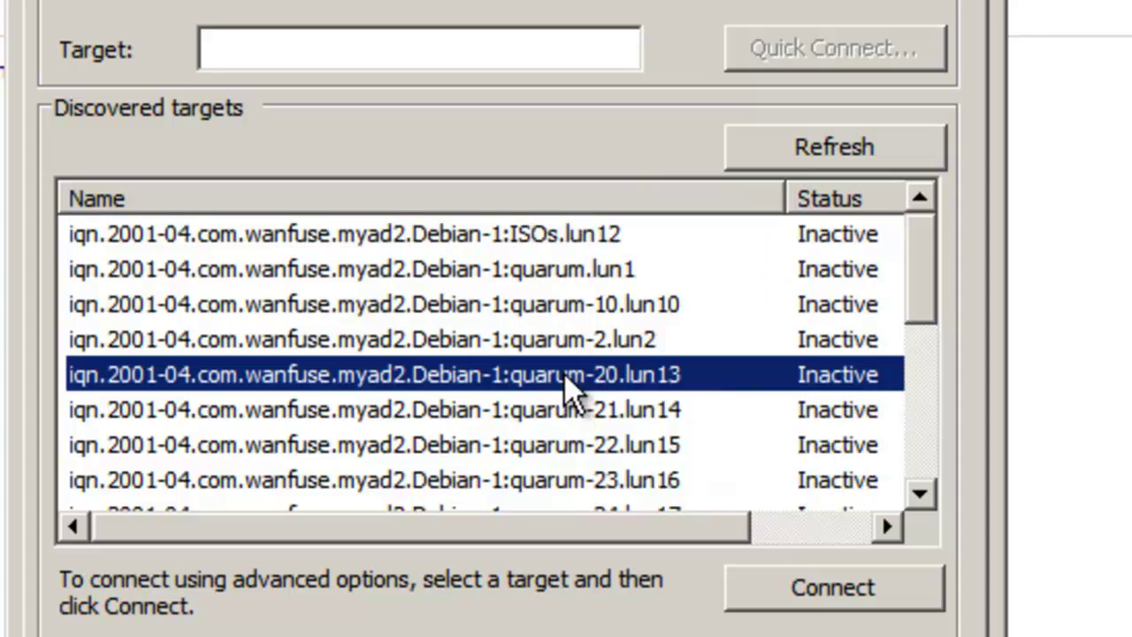
pyautogui.scroll(-1, 914, 312)
pyautogui.moveTo(913, 311); pyautogui.dragTo(911, 337)
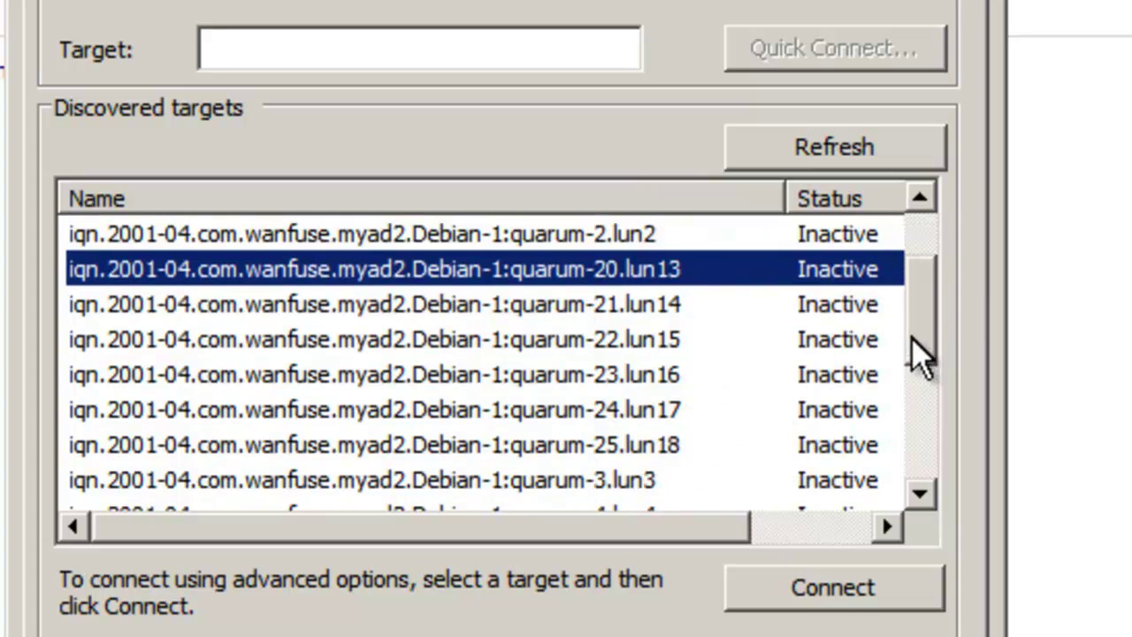
pyautogui.click(610, 444)
pyautogui.click(607, 271)
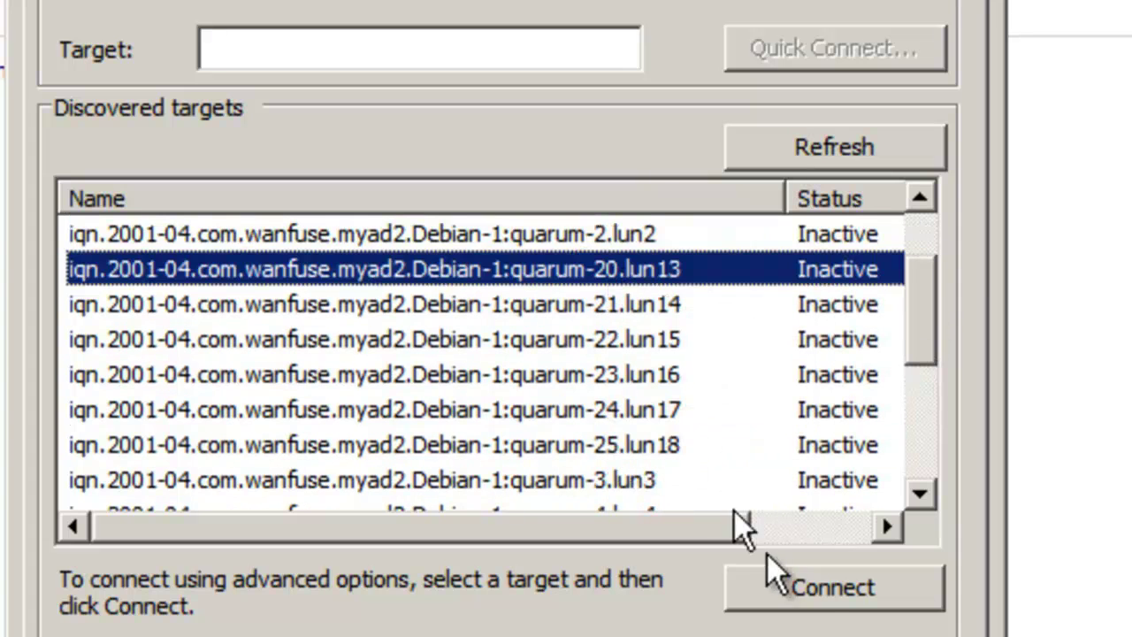
pyautogui.click(826, 591)
pyautogui.click(598, 202)
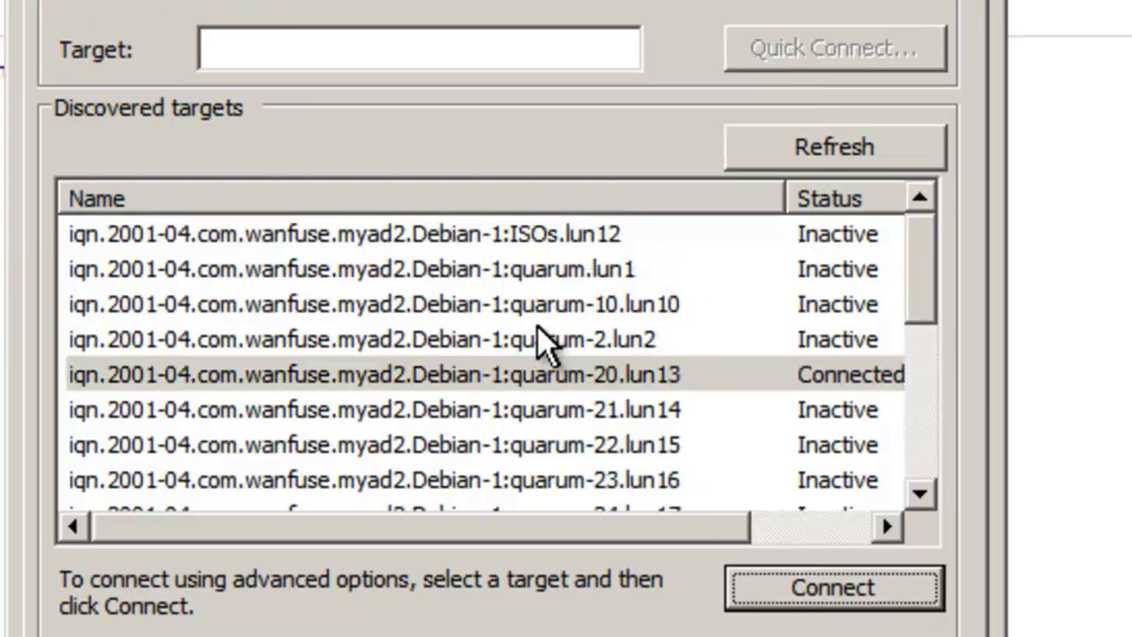
# Step: Connect the quarum-21.lun14, quarum-22.lun15 and quarum-23.lun16 targets
pyautogui.click(557, 406)
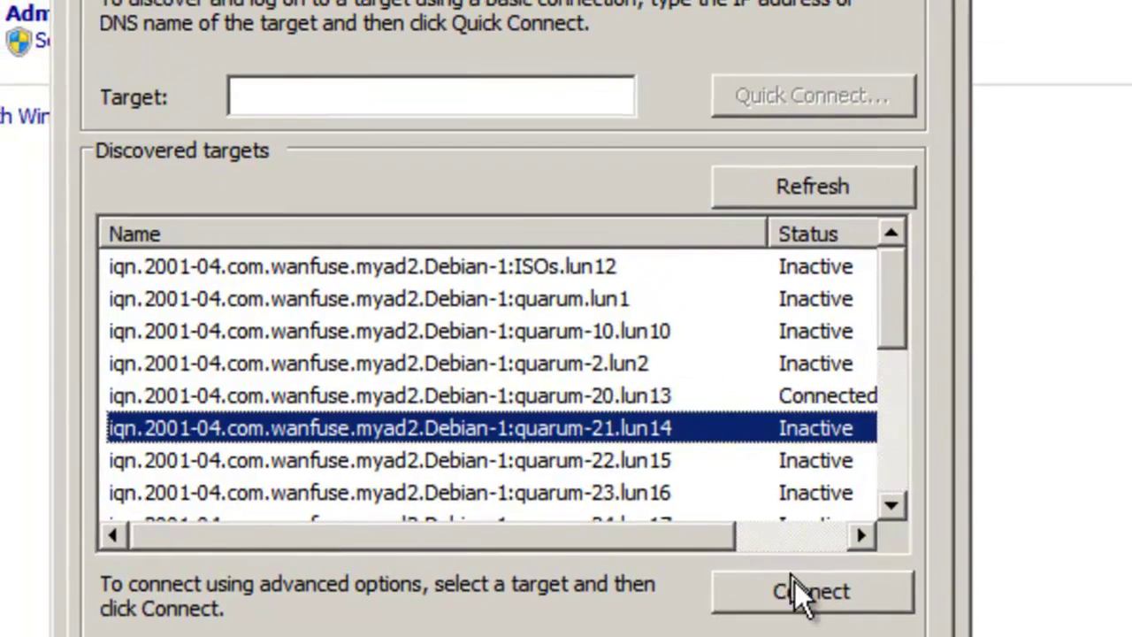
pyautogui.click(794, 591)
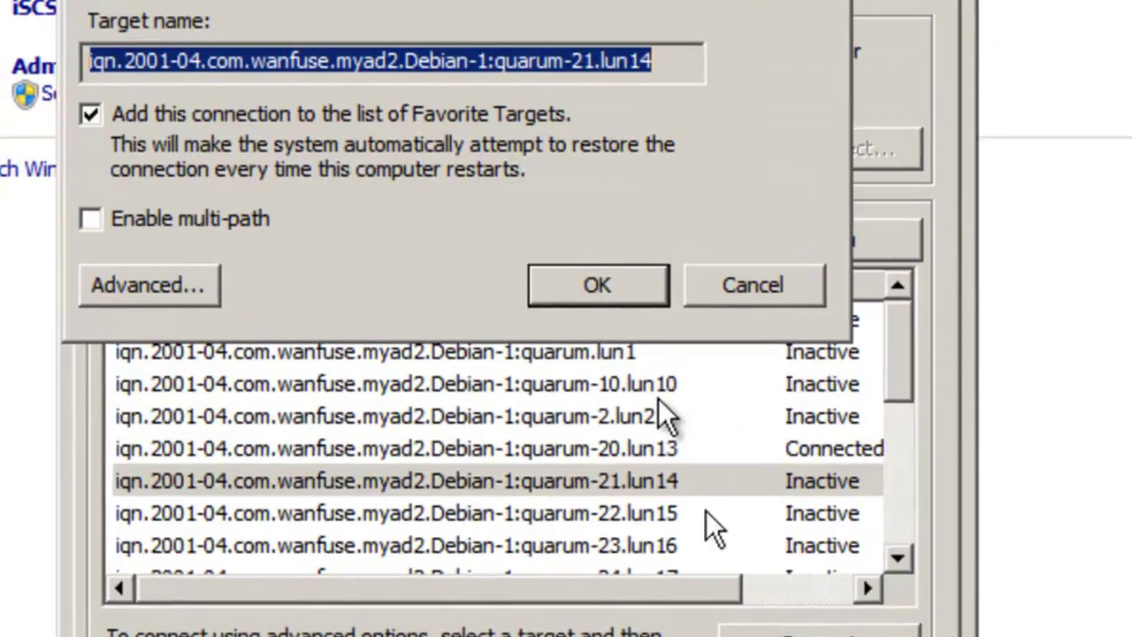
pyautogui.click(607, 252)
pyautogui.click(611, 462)
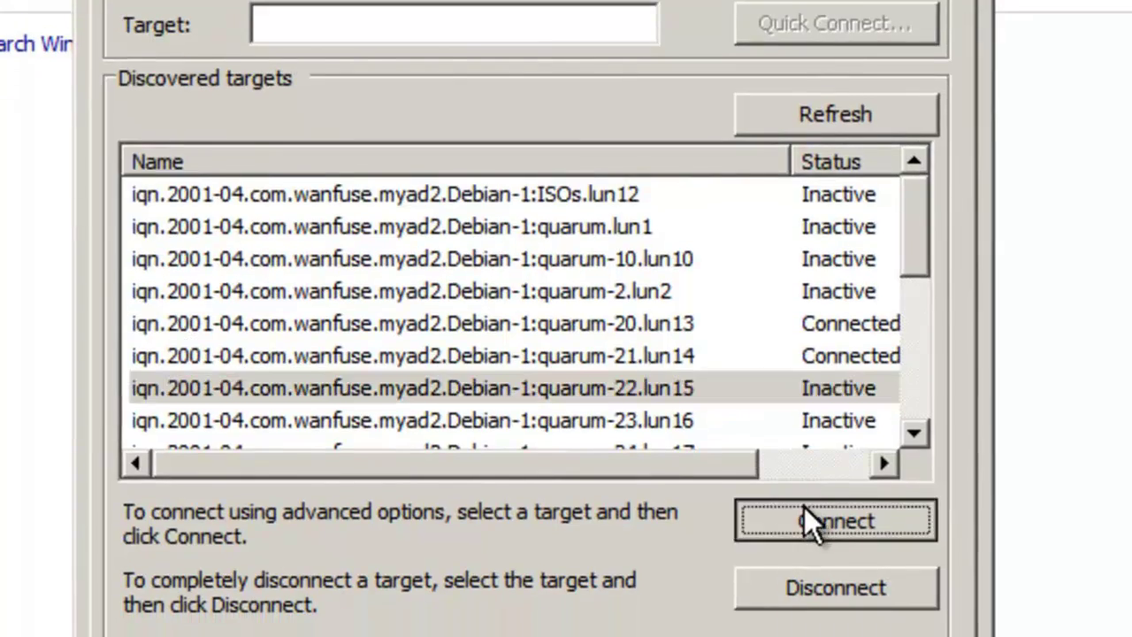
pyautogui.click(808, 576)
pyautogui.click(619, 217)
pyautogui.click(610, 471)
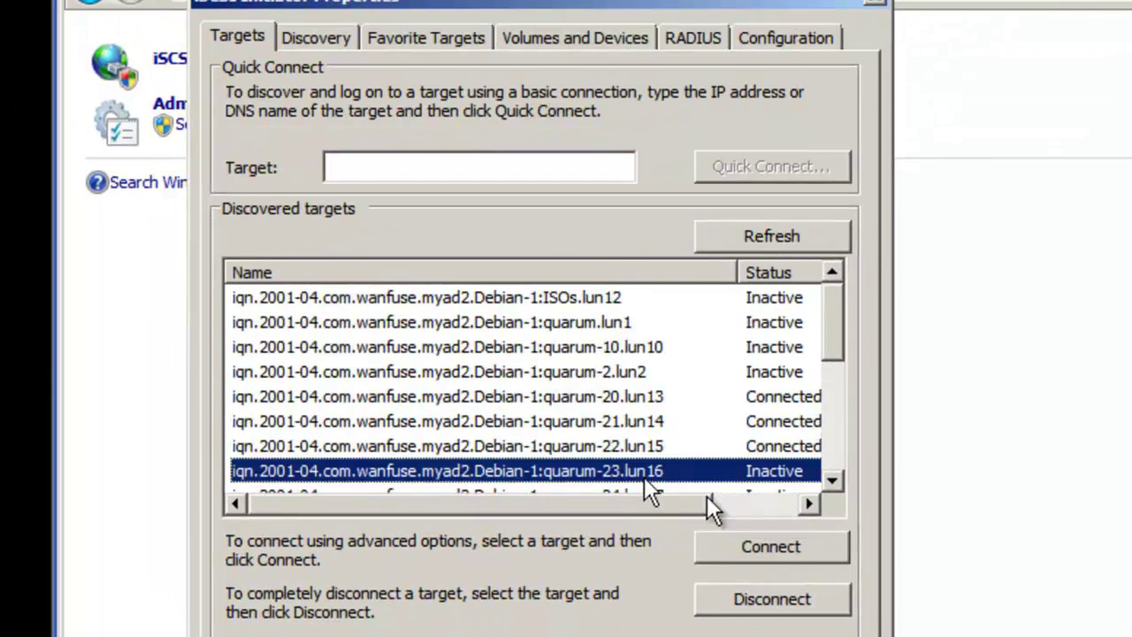
pyautogui.click(758, 541)
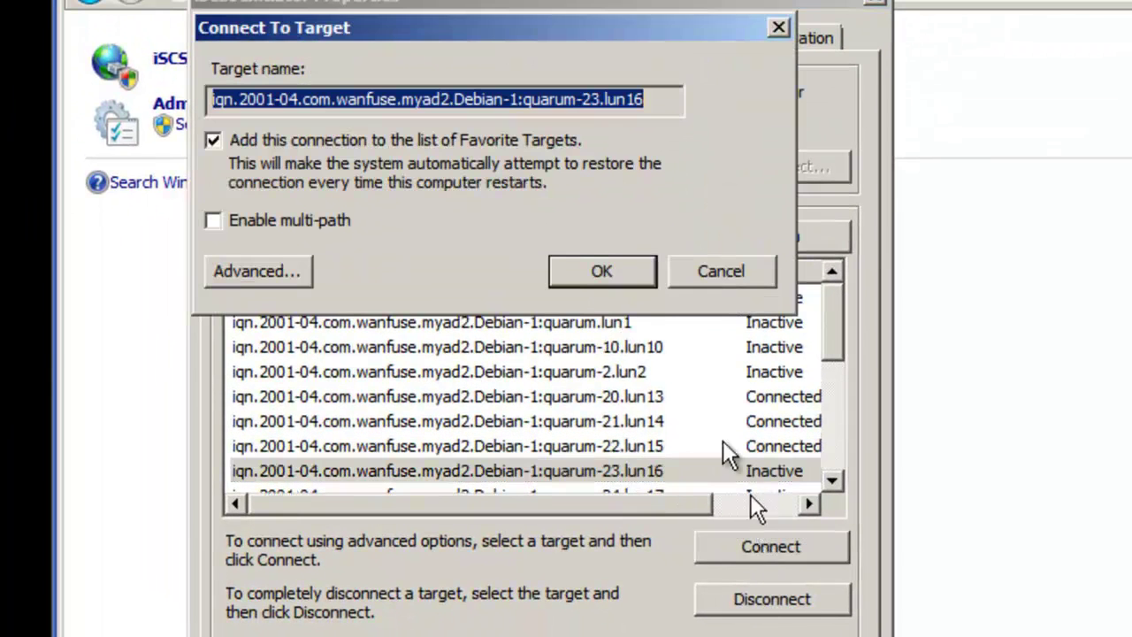
pyautogui.click(626, 278)
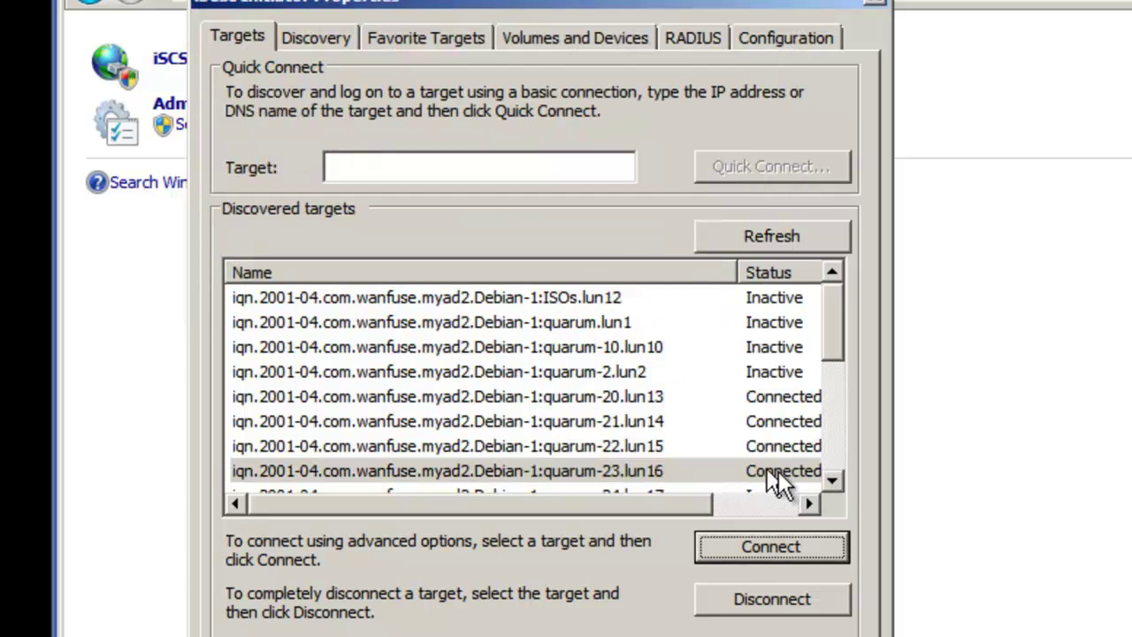
# Step: Connect the quarum-24.lun17 and quarum-25.lun18 targets
pyautogui.click(834, 479)
pyautogui.click(835, 479)
pyautogui.click(835, 480)
pyautogui.click(631, 421)
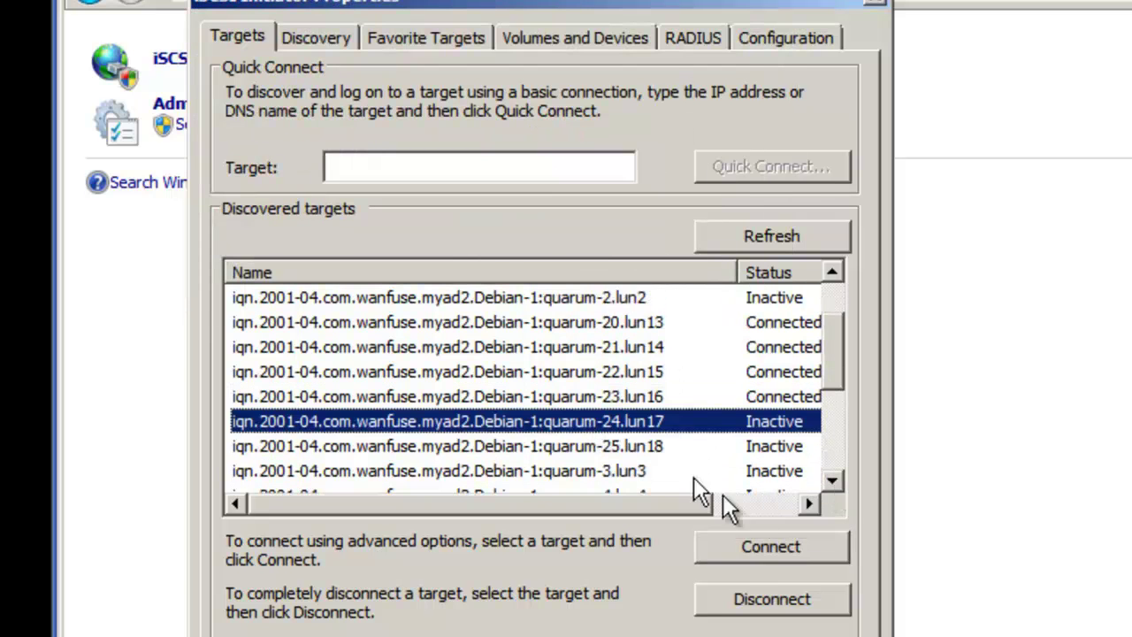
pyautogui.click(763, 539)
pyautogui.click(630, 276)
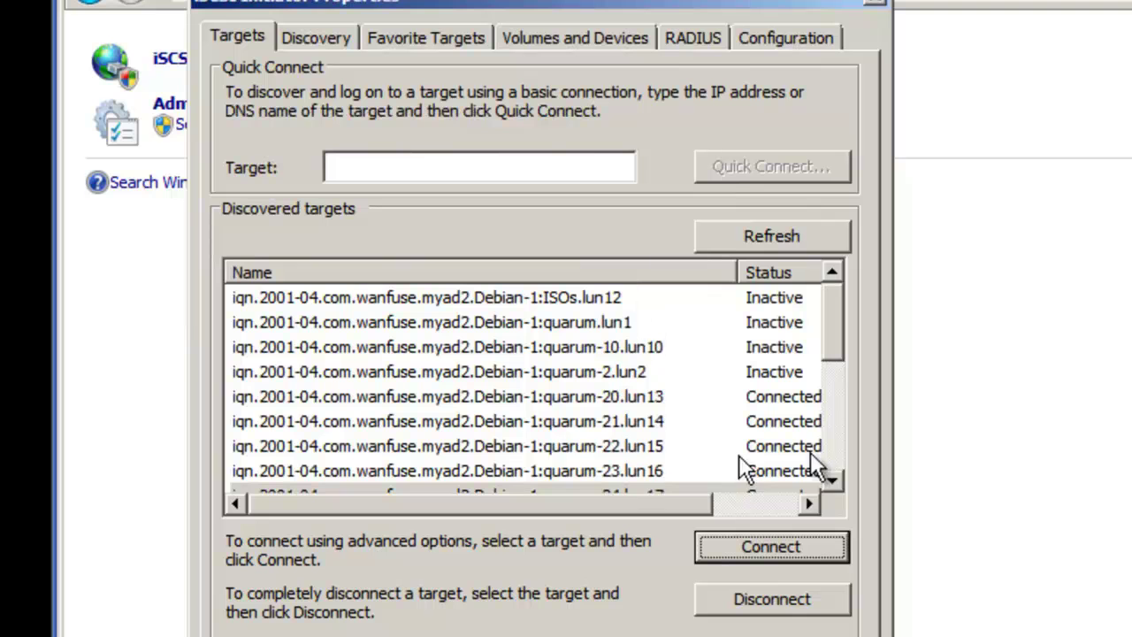
pyautogui.click(833, 478)
pyautogui.click(833, 477)
pyautogui.click(833, 477)
pyautogui.click(833, 477)
pyautogui.click(605, 420)
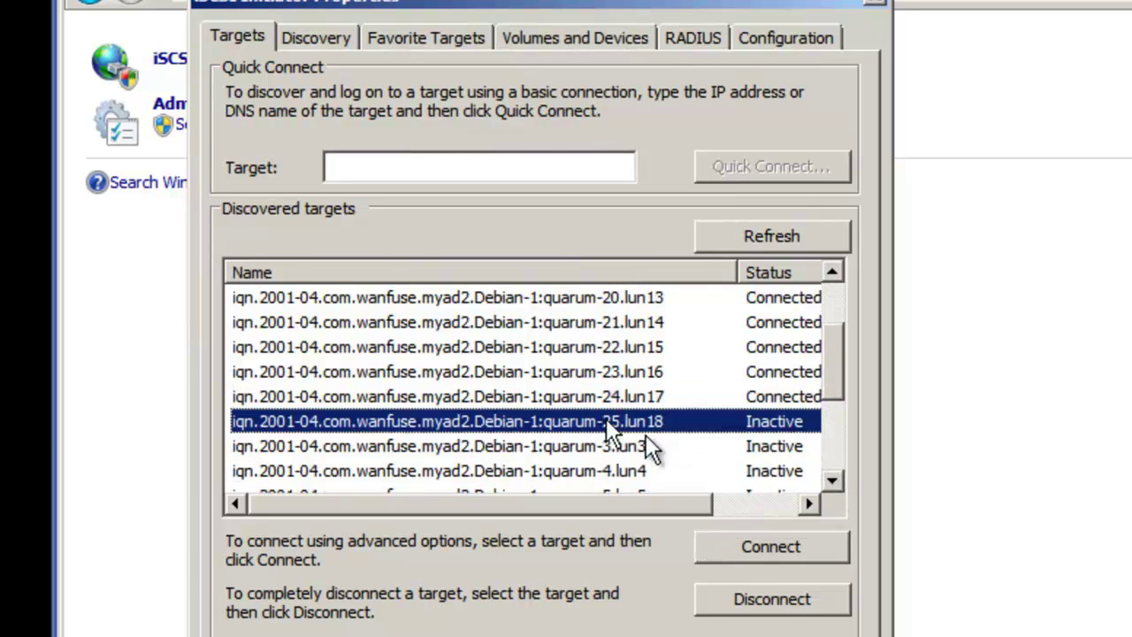
pyautogui.click(766, 543)
pyautogui.click(630, 281)
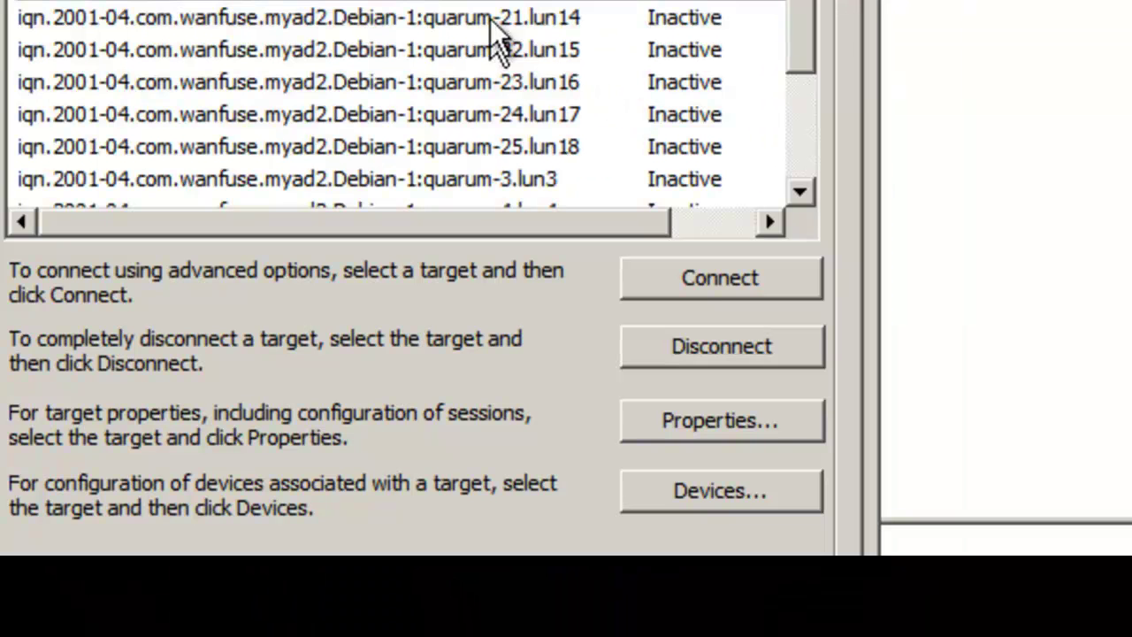
# Step: Connect the quarum-20.lun13, quarum-21.lun14, quarum-22.lun15 and quarum-23.lun16 targets
pyautogui.click(492, 18)
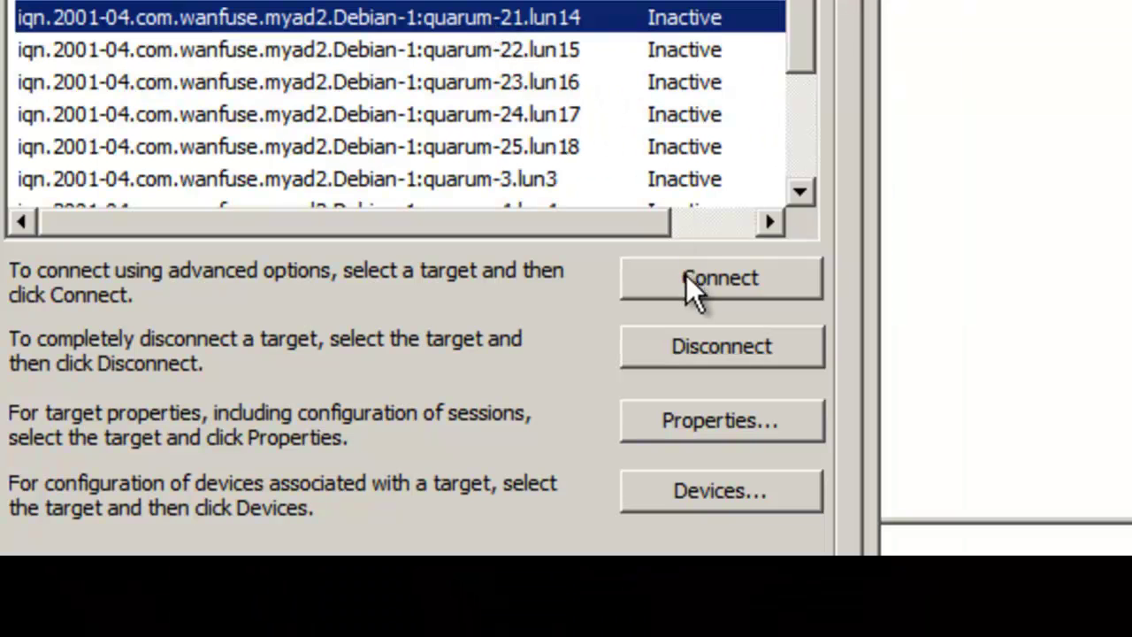
pyautogui.click(505, 1)
pyautogui.click(720, 292)
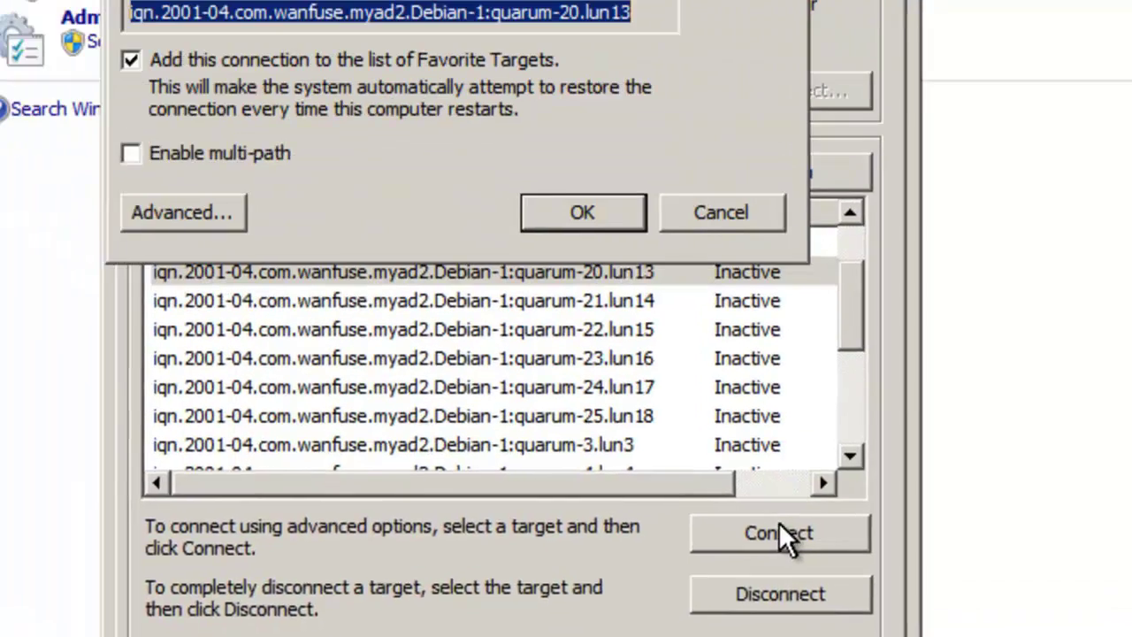
pyautogui.click(606, 295)
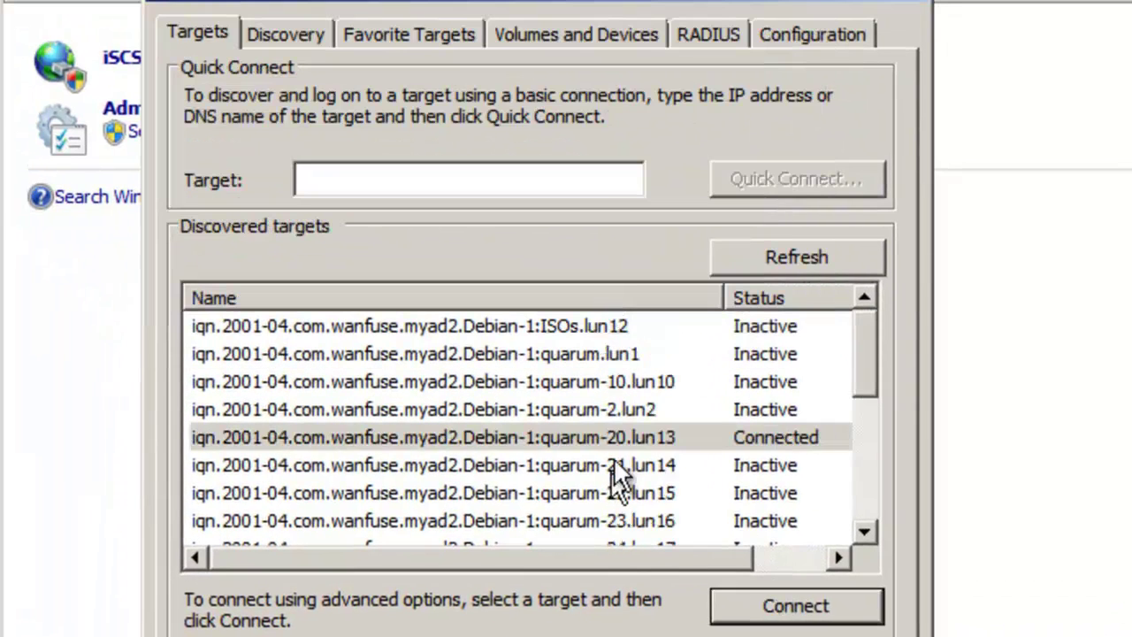
pyautogui.click(619, 477)
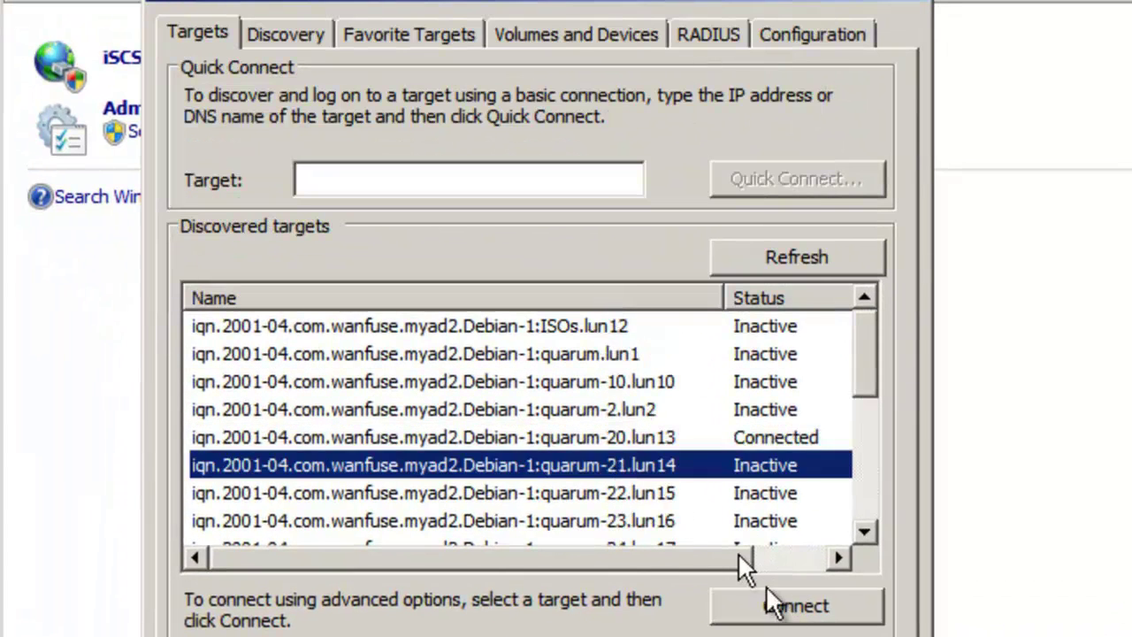
pyautogui.click(801, 597)
pyautogui.click(608, 295)
pyautogui.click(633, 493)
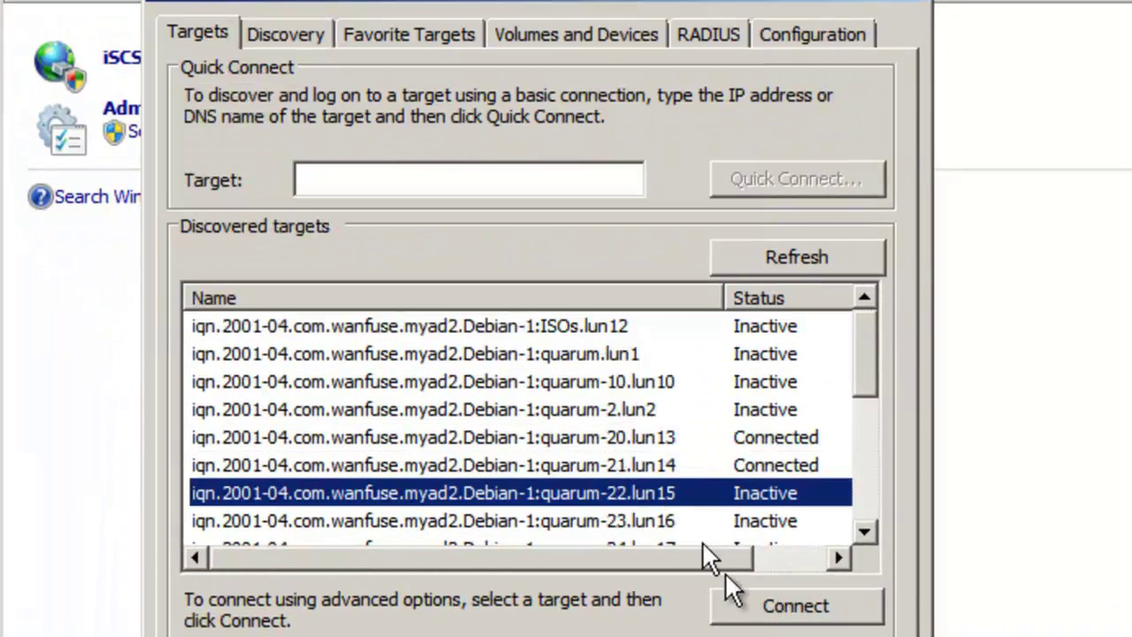
pyautogui.click(760, 605)
pyautogui.click(606, 295)
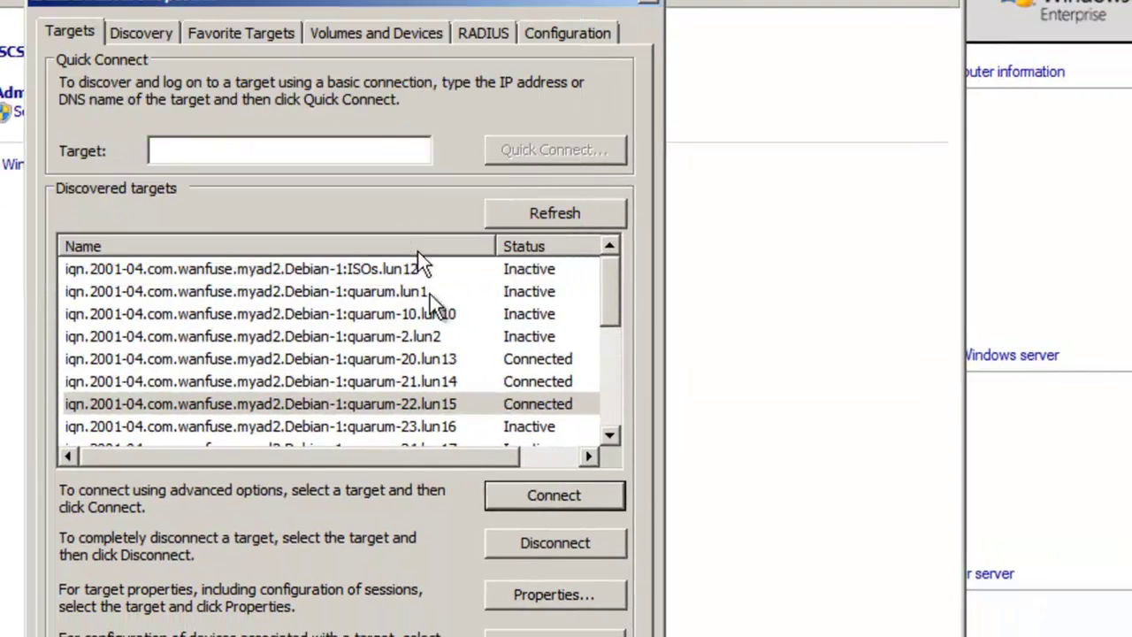
pyautogui.click(433, 429)
pyautogui.click(541, 489)
pyautogui.click(400, 245)
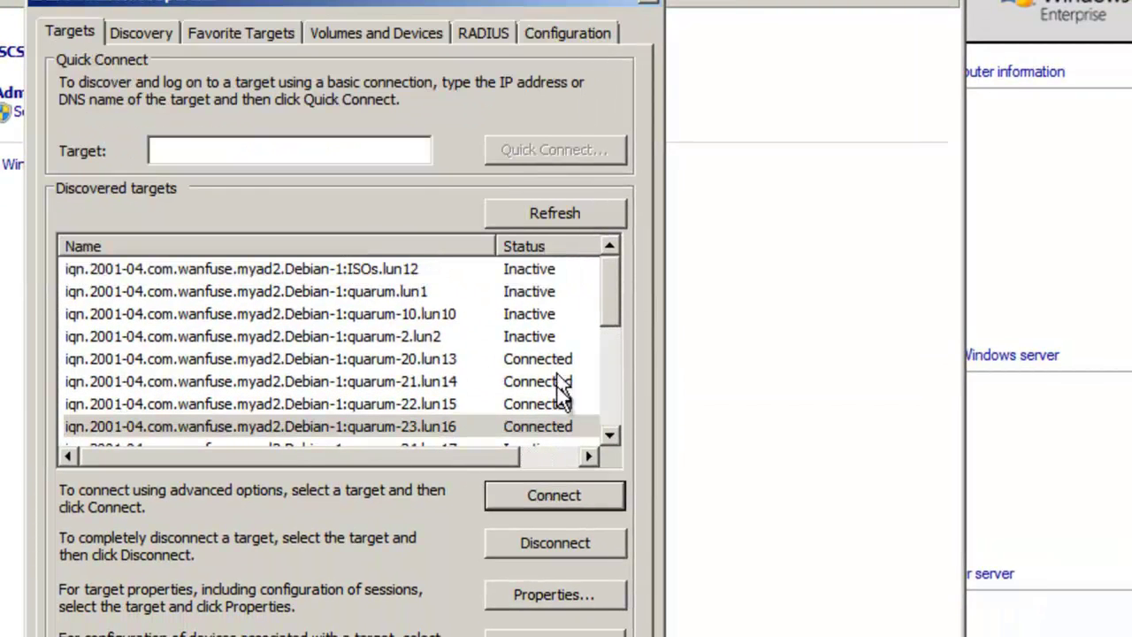
# Step: Connect quarum-24.lun17 and quarum-25.lun18, then close iSCSI Initiator Properties
pyautogui.doubleClick(610, 434)
pyautogui.click(609, 434)
pyautogui.click(371, 380)
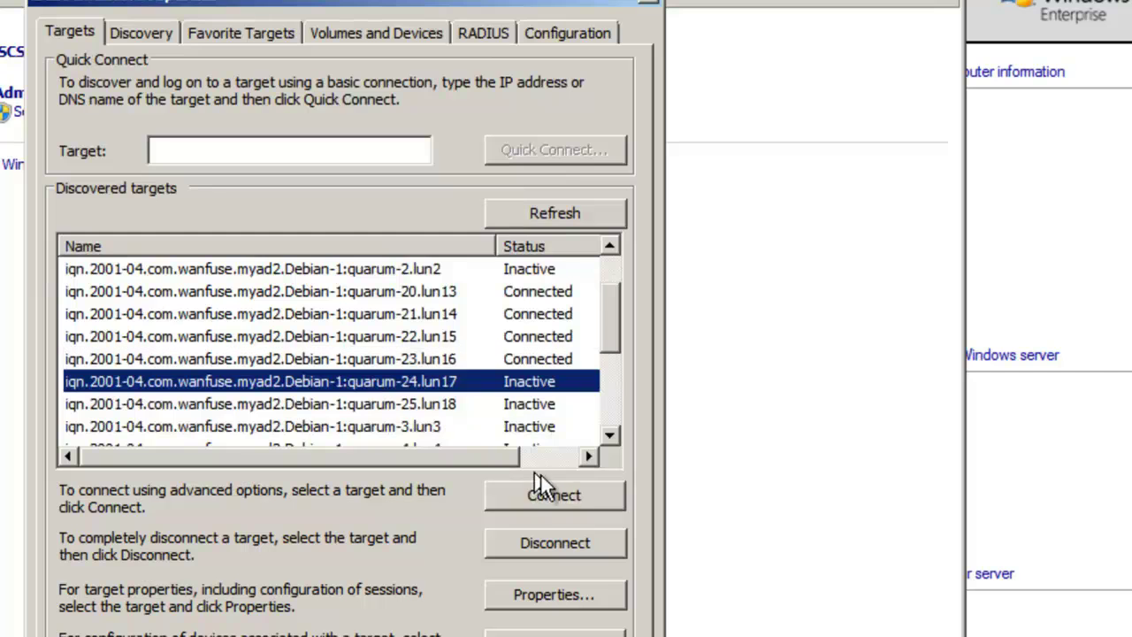
pyautogui.click(543, 492)
pyautogui.click(415, 247)
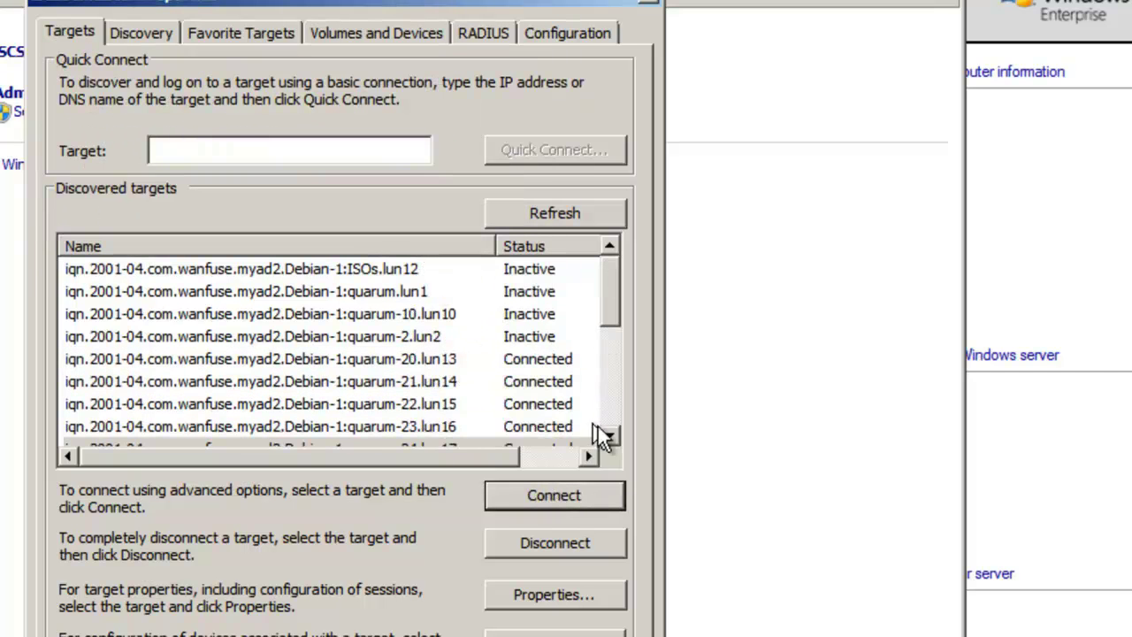
pyautogui.doubleClick(604, 427)
pyautogui.click(605, 428)
pyautogui.doubleClick(606, 430)
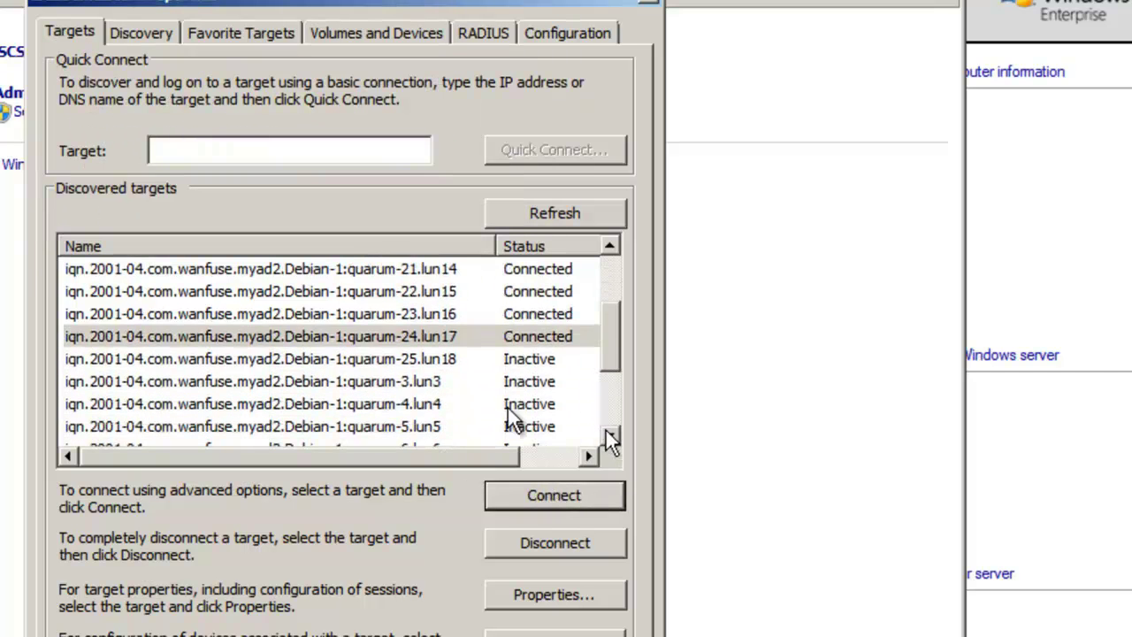
pyautogui.click(400, 357)
pyautogui.click(553, 497)
pyautogui.click(410, 247)
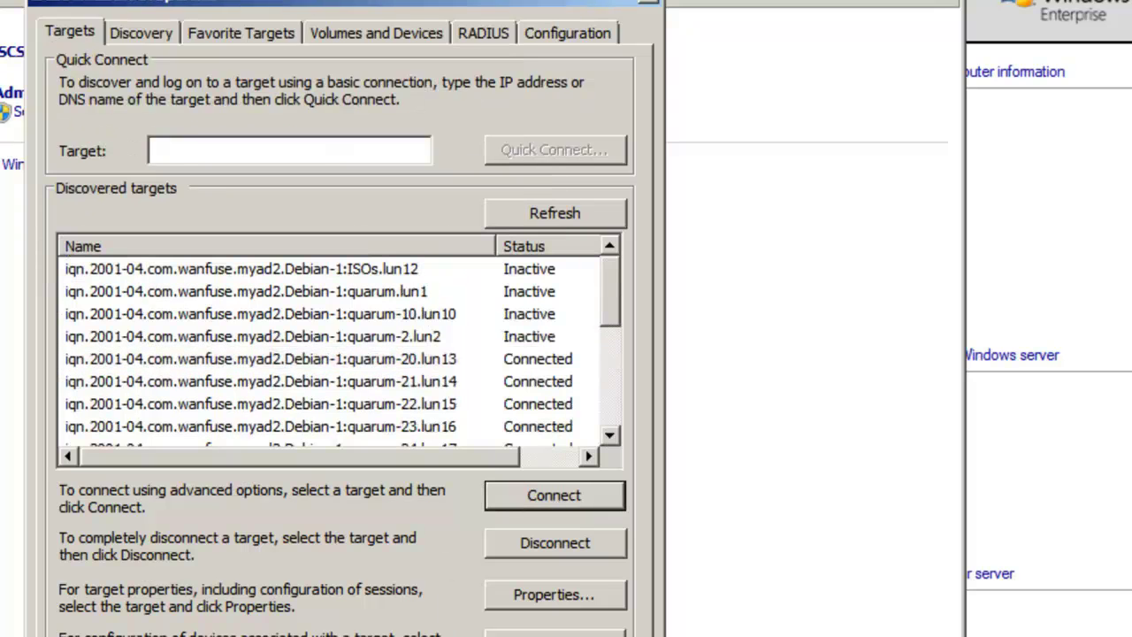
pyautogui.click(610, 636)
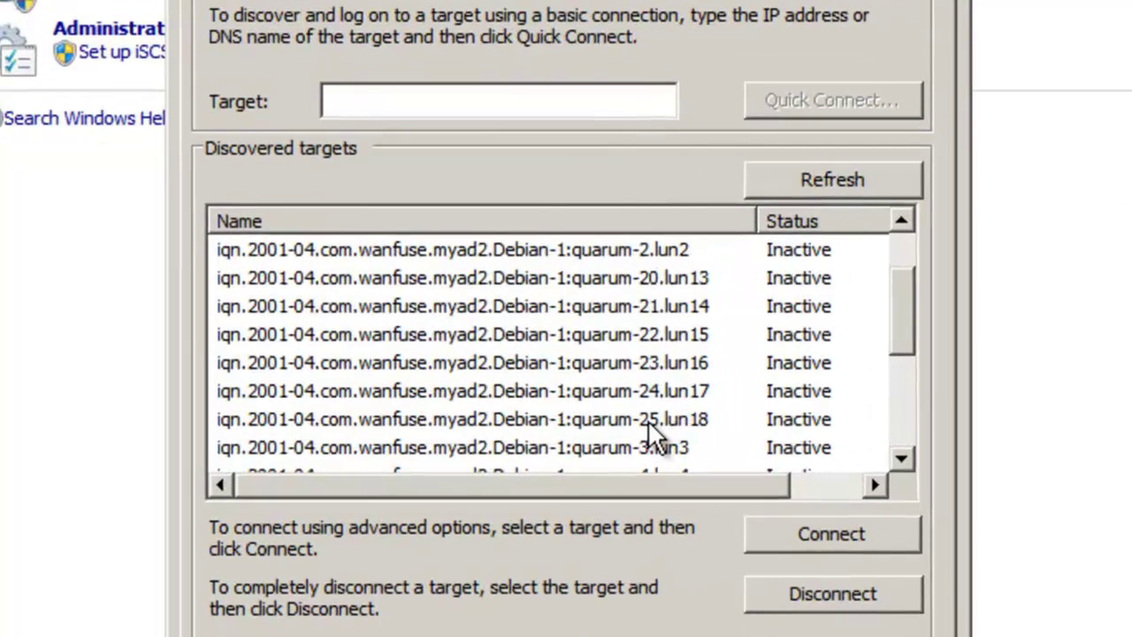
# Step: Connect targets quarum-20.lun13 through quarum-23.lun16 on this server
pyautogui.click(571, 281)
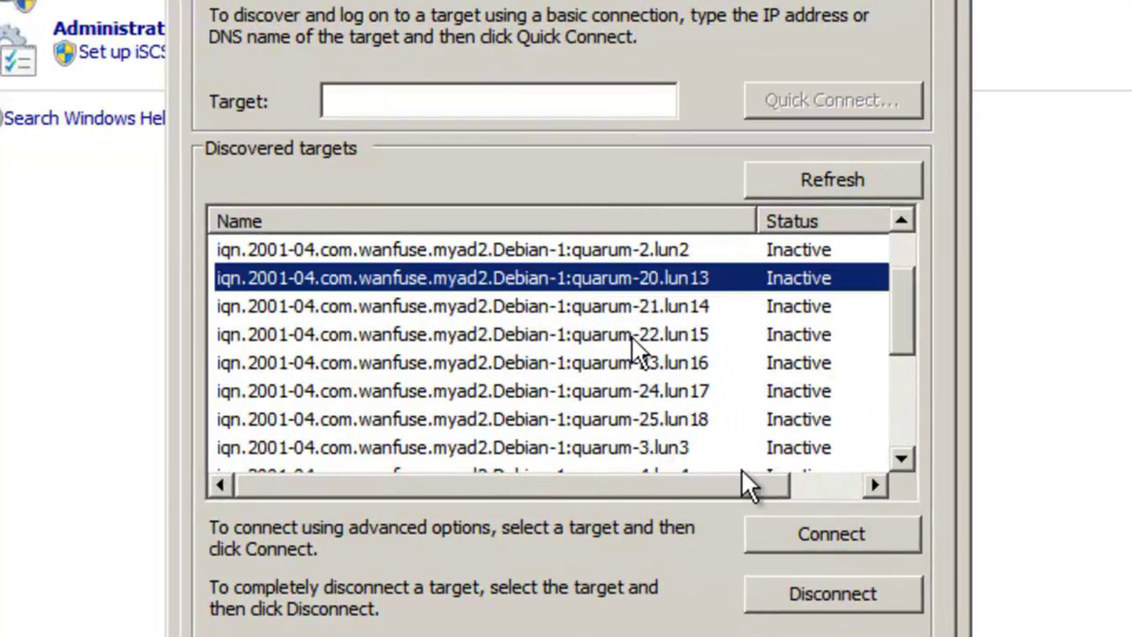
pyautogui.click(811, 532)
pyautogui.click(646, 222)
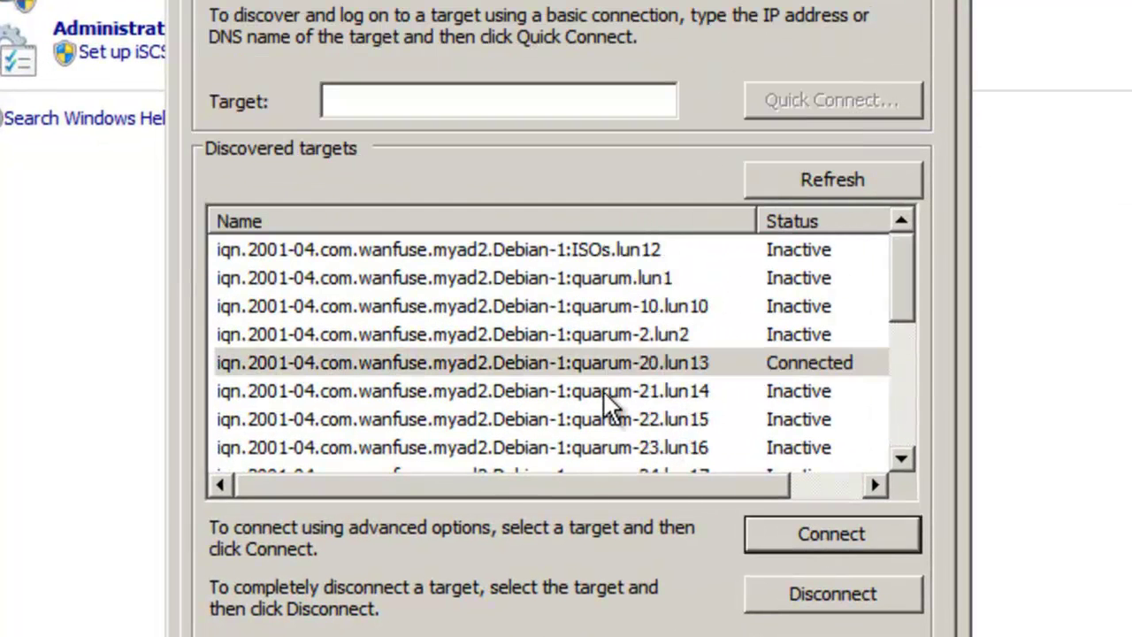
pyautogui.click(603, 390)
pyautogui.click(840, 531)
pyautogui.click(637, 221)
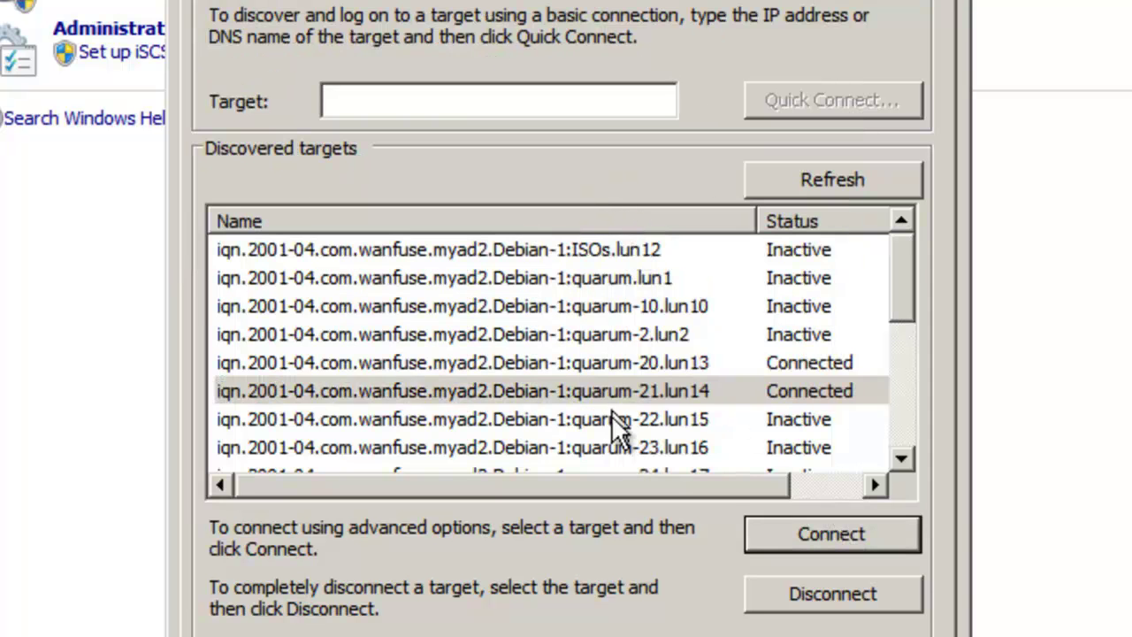
pyautogui.click(611, 417)
pyautogui.click(847, 534)
pyautogui.click(639, 229)
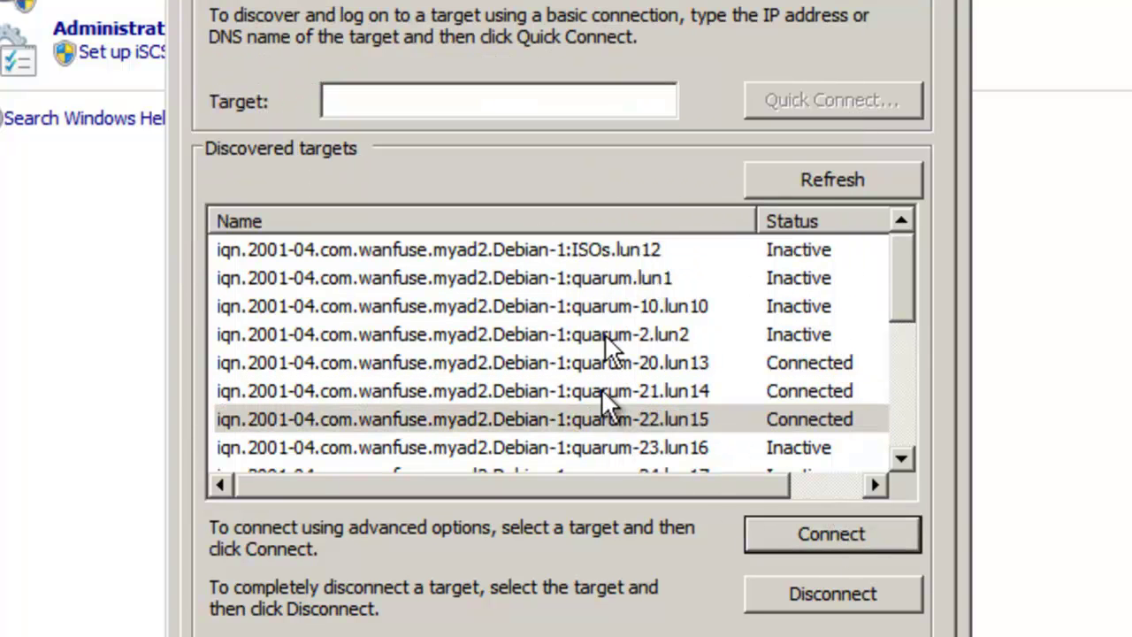
pyautogui.click(598, 445)
pyautogui.click(835, 533)
pyautogui.click(639, 231)
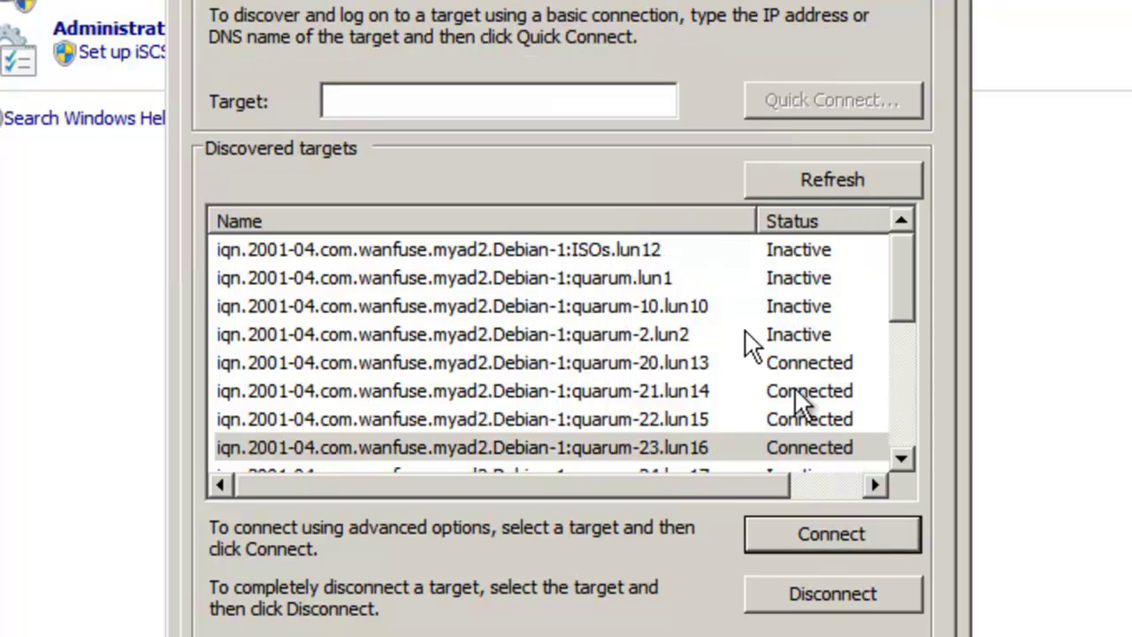
# Step: Connect the remaining targets quarum-24.lun17 and quarum-25.lun18
pyautogui.click(904, 458)
pyautogui.click(904, 458)
pyautogui.click(904, 458)
pyautogui.click(904, 458)
pyautogui.click(666, 370)
pyautogui.click(833, 533)
pyautogui.click(659, 229)
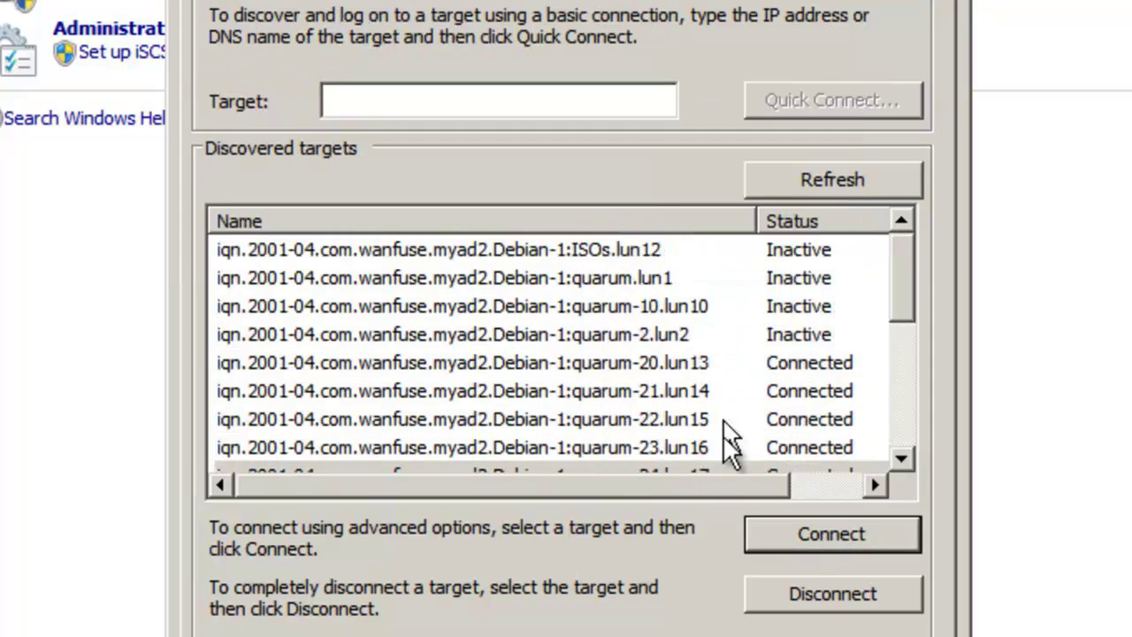
pyautogui.click(901, 458)
pyautogui.click(901, 459)
pyautogui.click(901, 458)
pyautogui.click(901, 458)
pyautogui.click(681, 391)
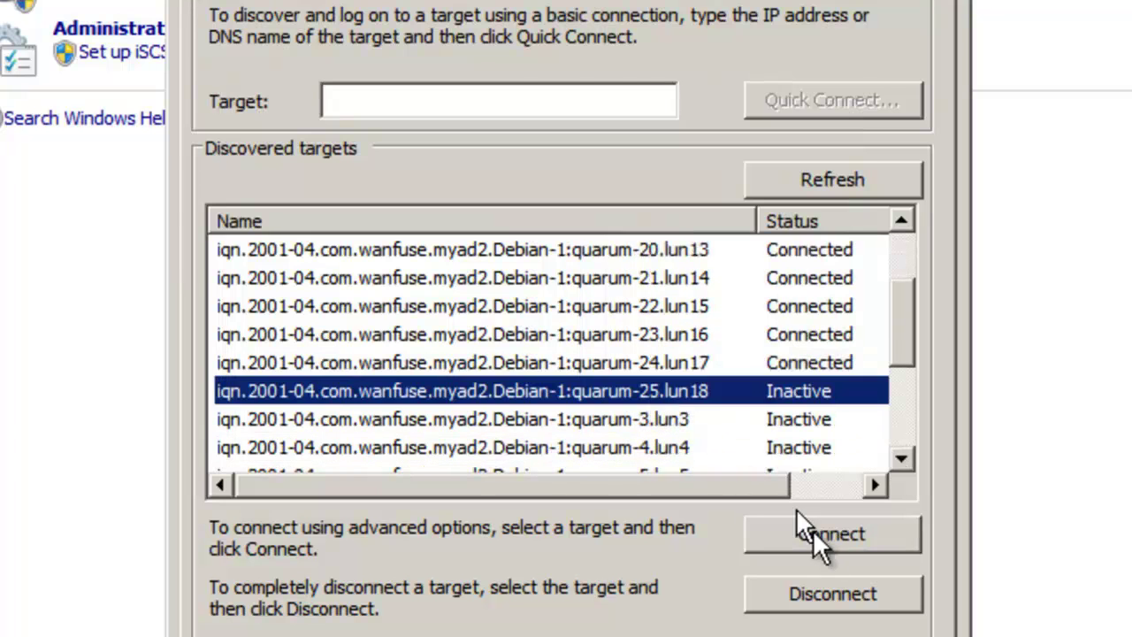
pyautogui.click(832, 535)
pyautogui.click(672, 223)
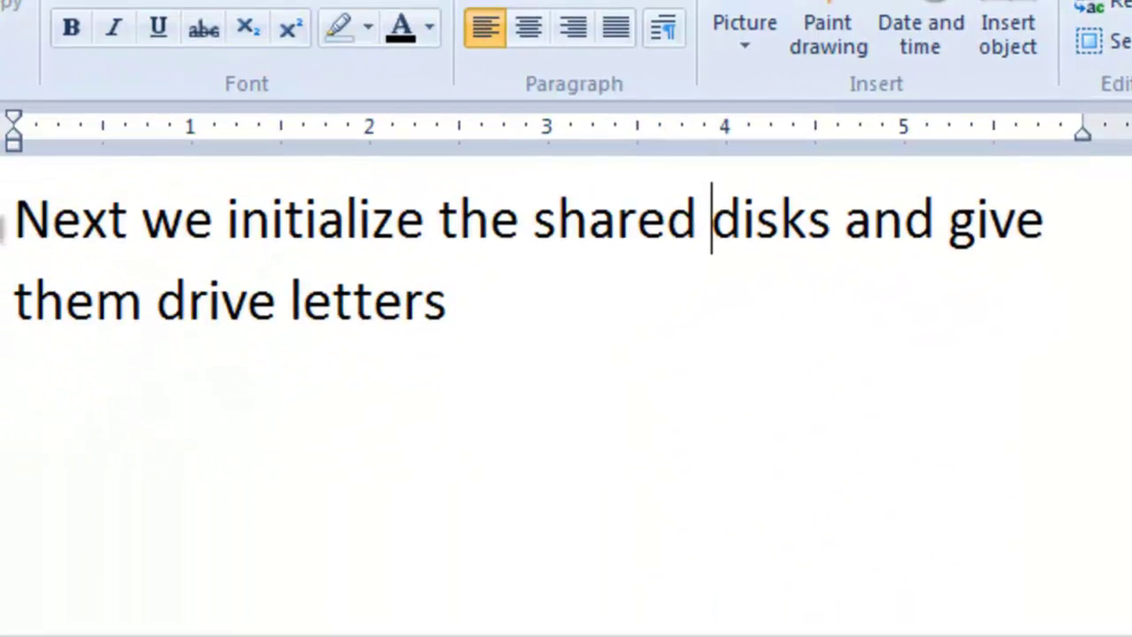
# Step: Append 'in one VM only until we install the cluster service..' after 'drive letters' in the note
pyautogui.click(6, 226)
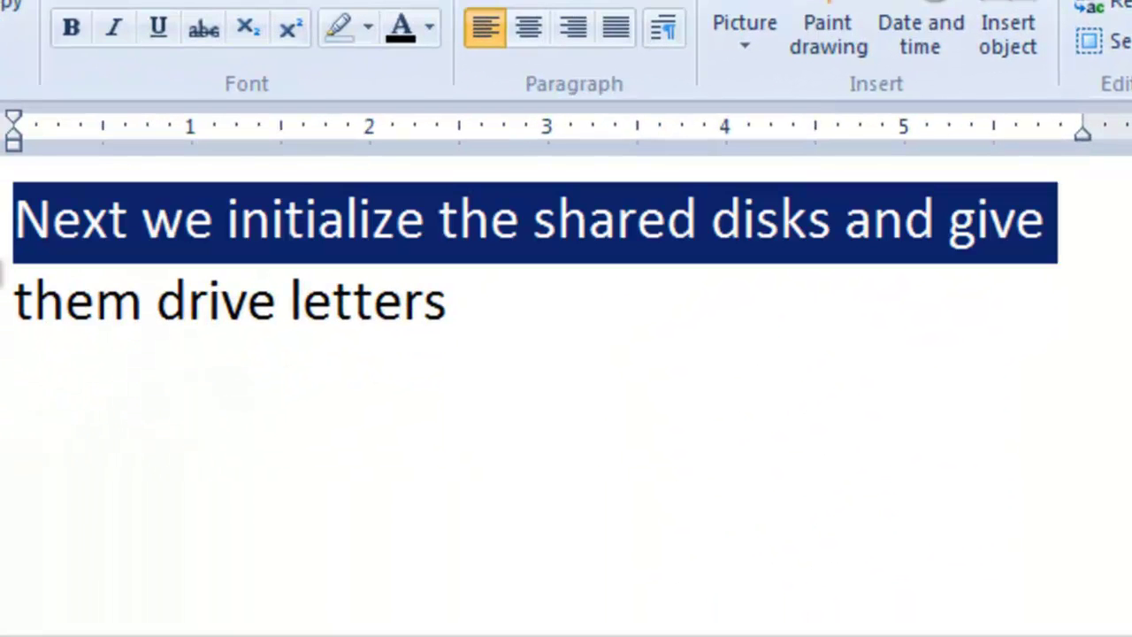
pyautogui.click(4, 314)
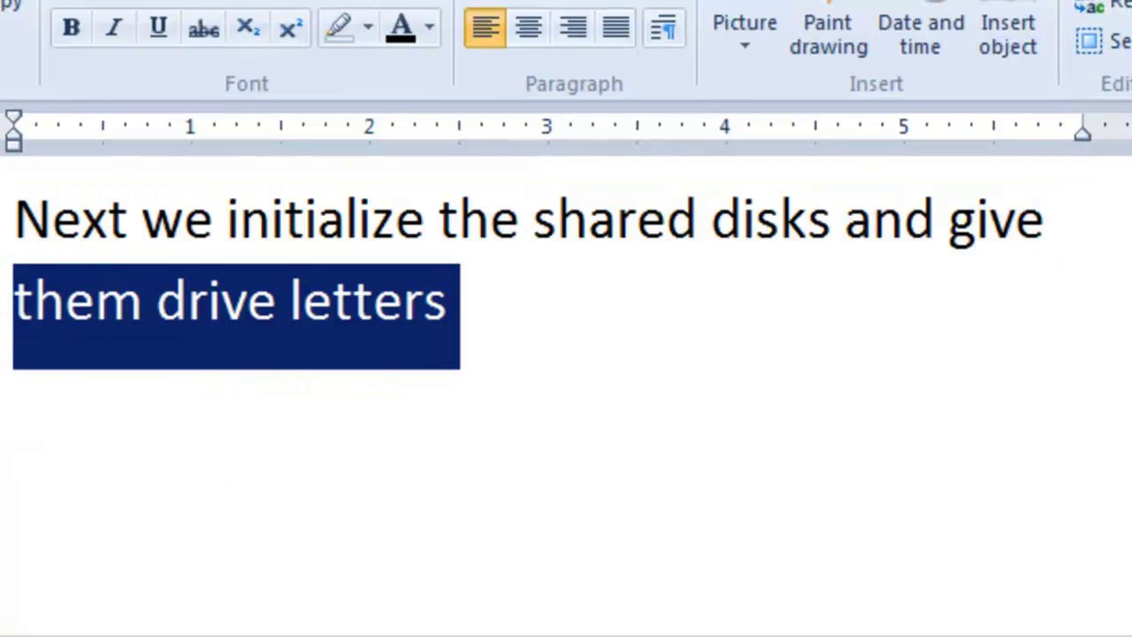
pyautogui.click(513, 371)
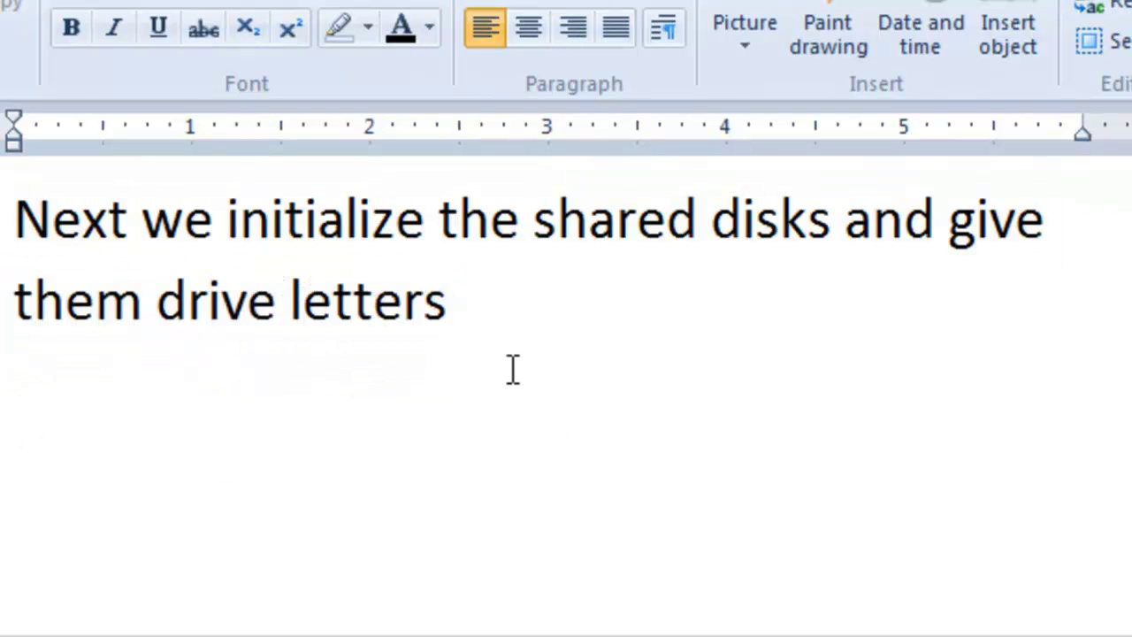
pyautogui.write('in one VM only until we install the clus')
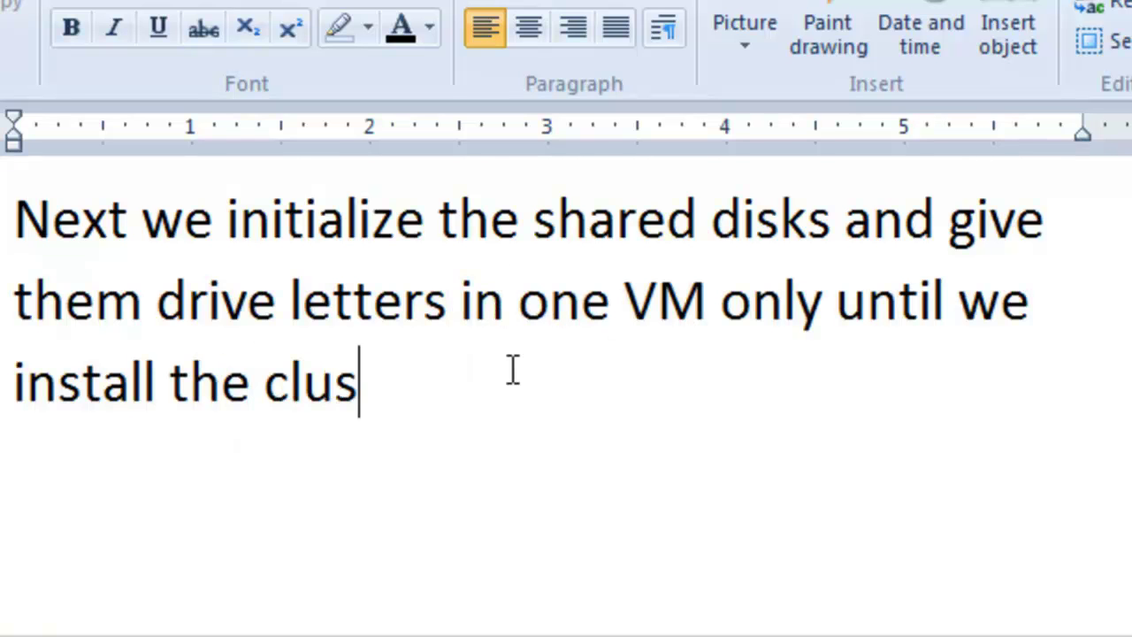
pyautogui.write('ter service..')
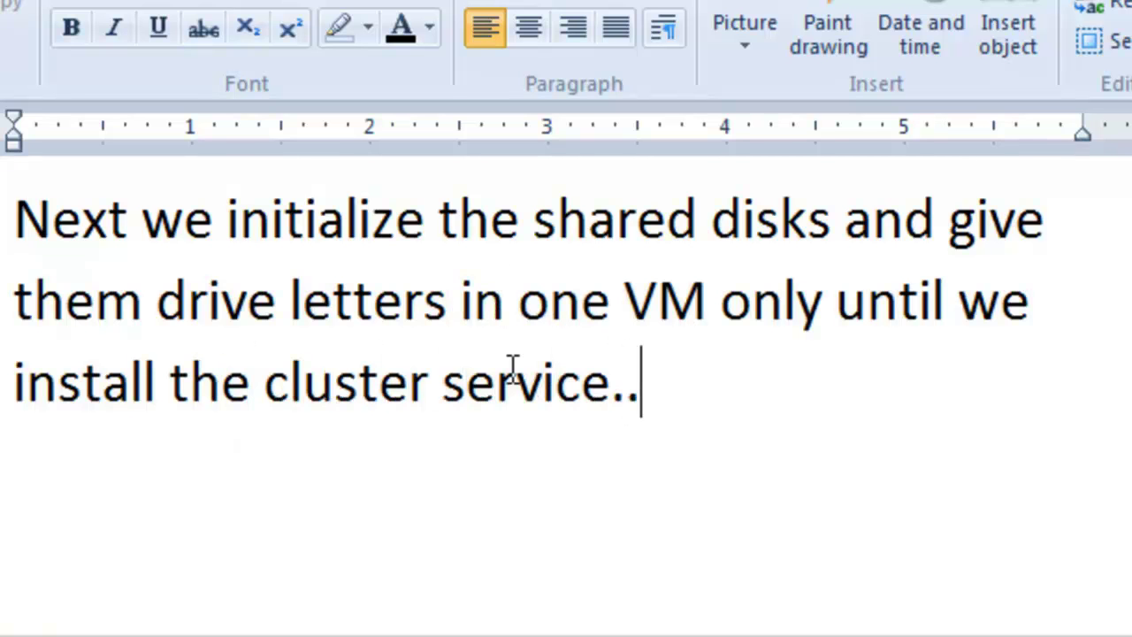
pyautogui.click(3, 239)
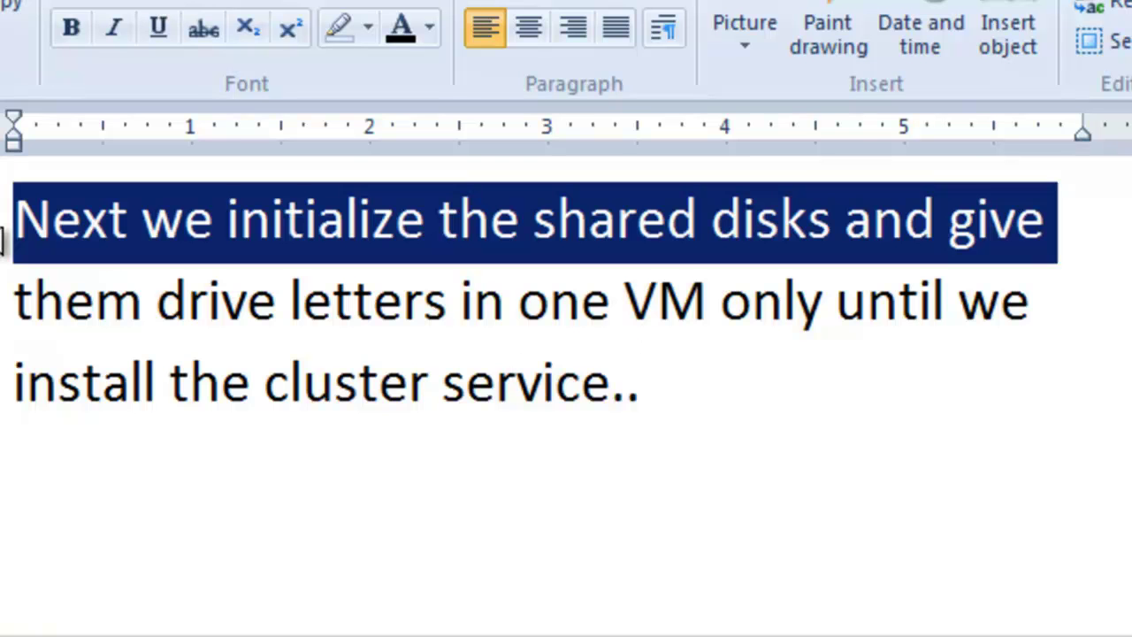
pyautogui.click(5, 305)
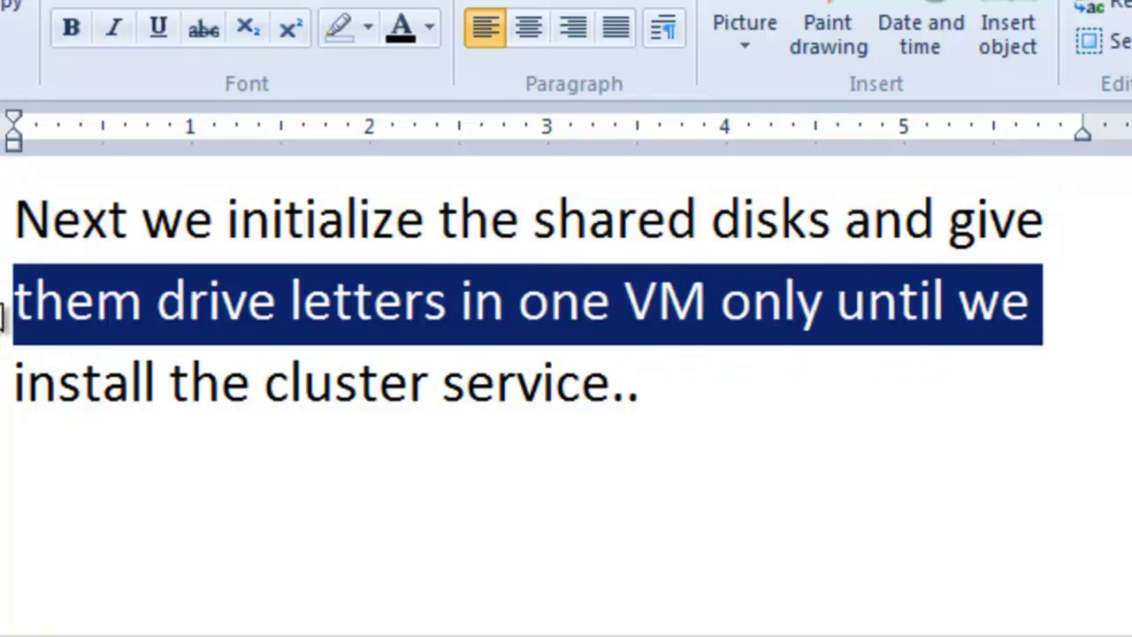
pyautogui.click(4, 385)
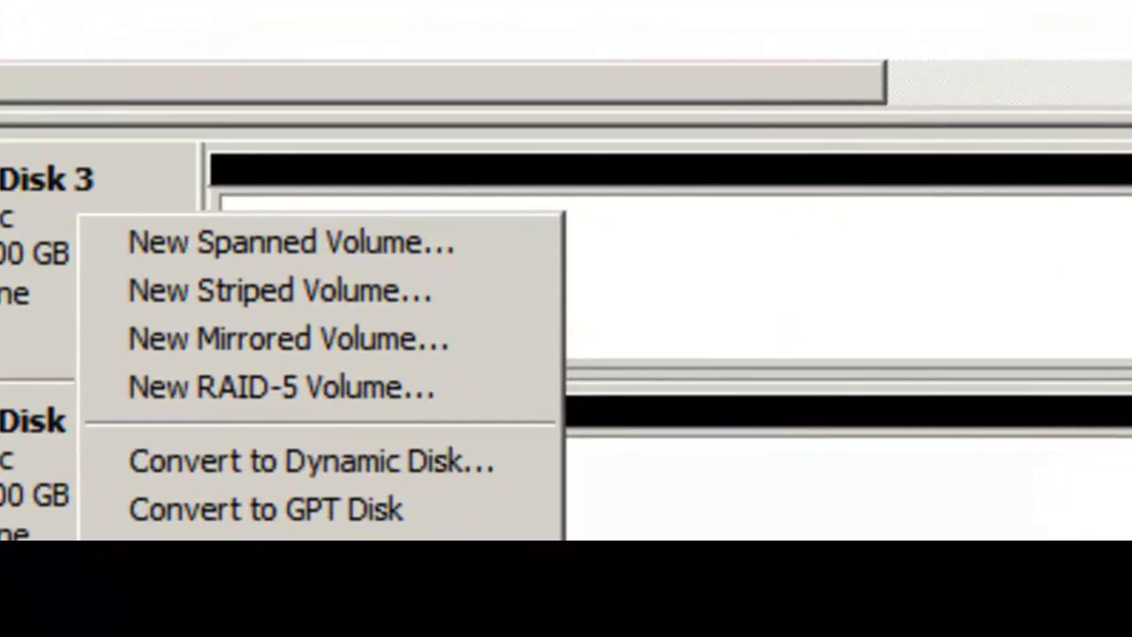
# Step: Bring up Disk 1's actions in Disk Management to prepare the shared 10 GB disks
pyautogui.scroll(5, 566, 354)
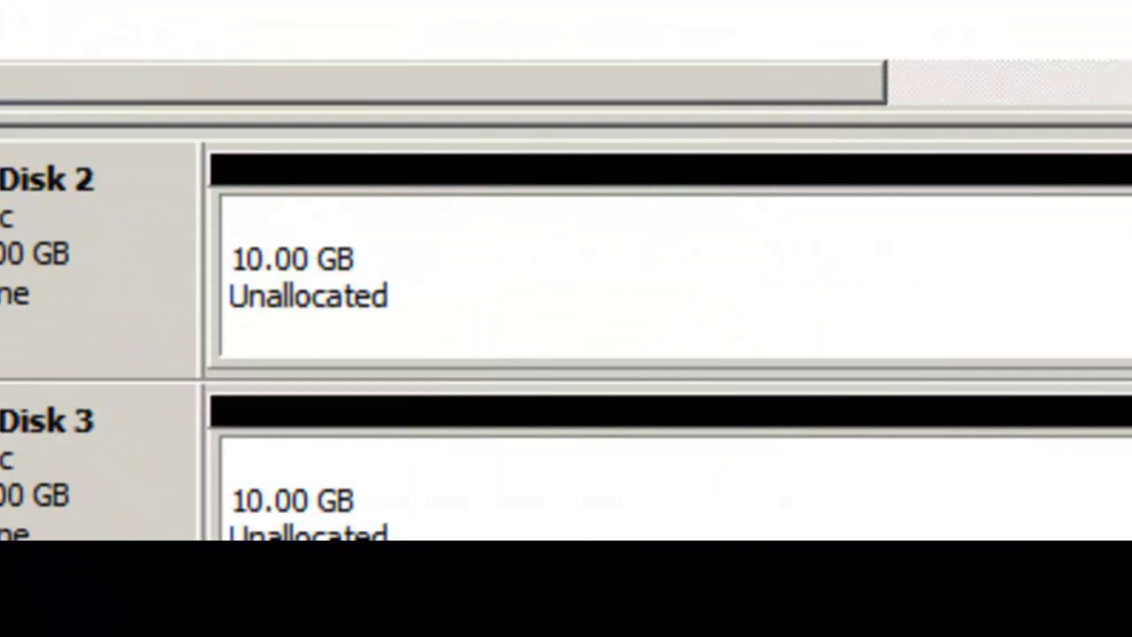
pyautogui.rightClick(540, 426)
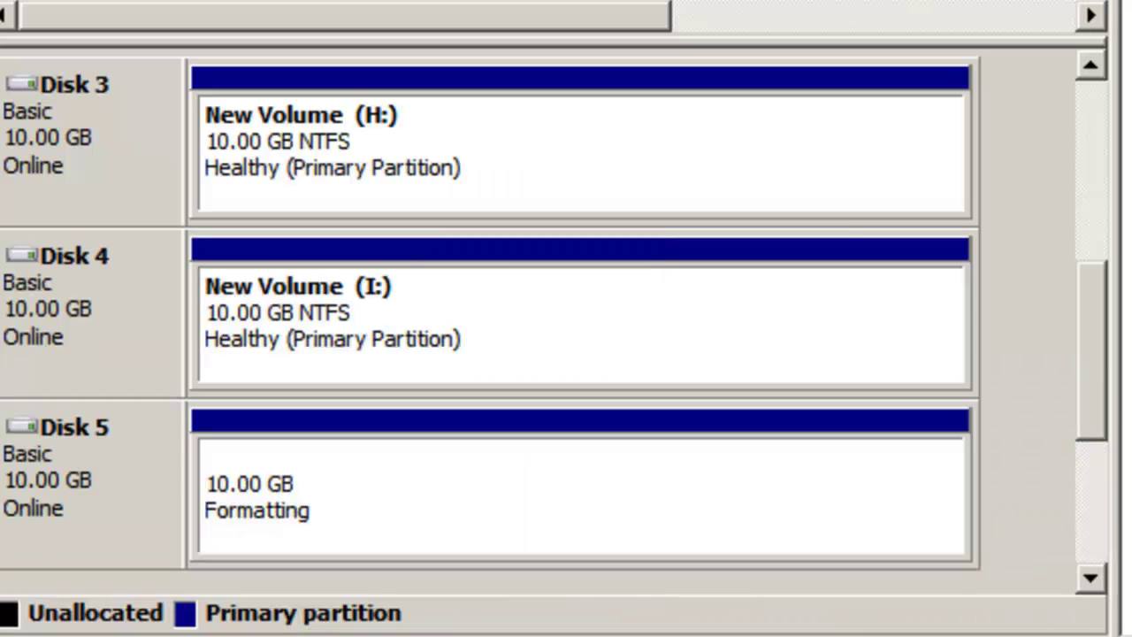
pyautogui.scroll(-3, 566, 309)
pyautogui.moveTo(1099, 447); pyautogui.dragTo(1106, 171)
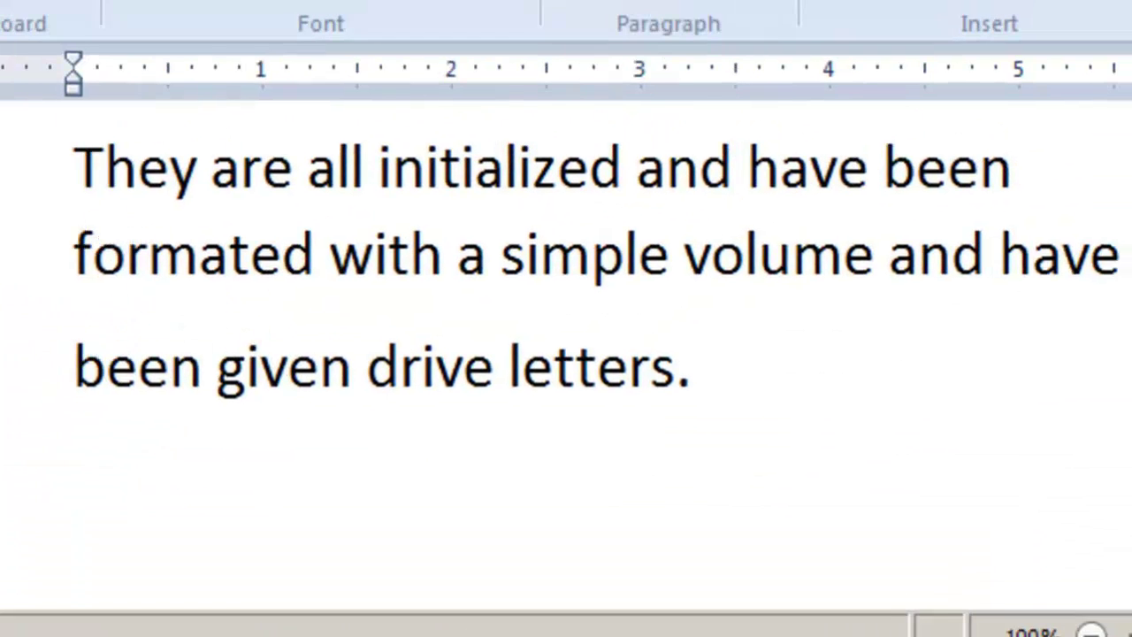
# Step: Highlight the note lines through 'Next Lets join the domain' and bring up the server's Start menu
pyautogui.click(44, 196)
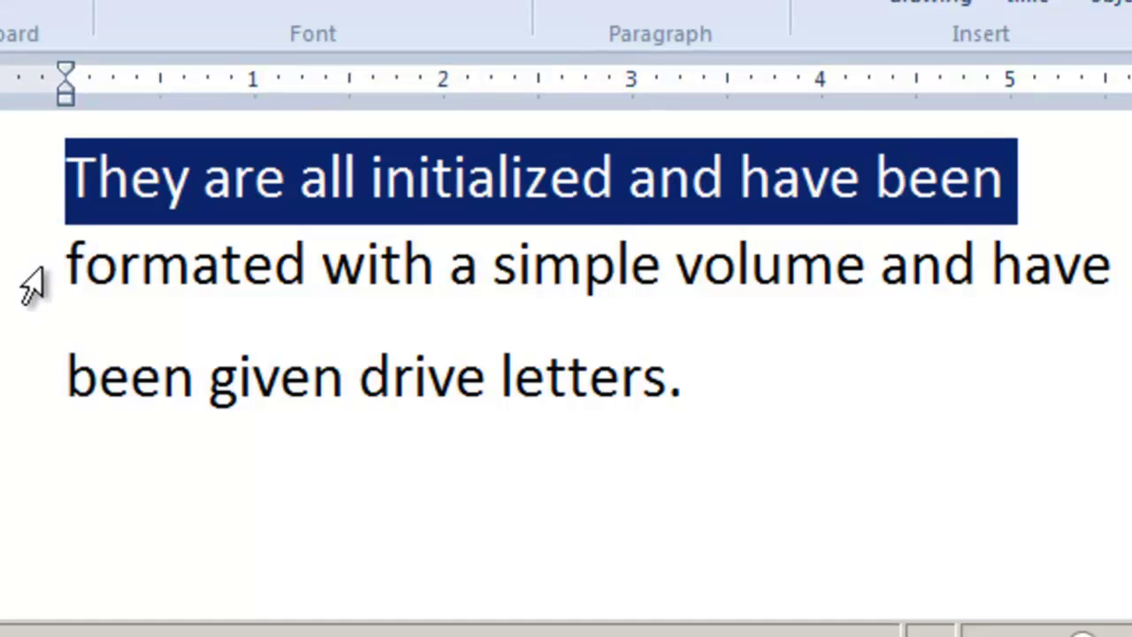
pyautogui.click(32, 285)
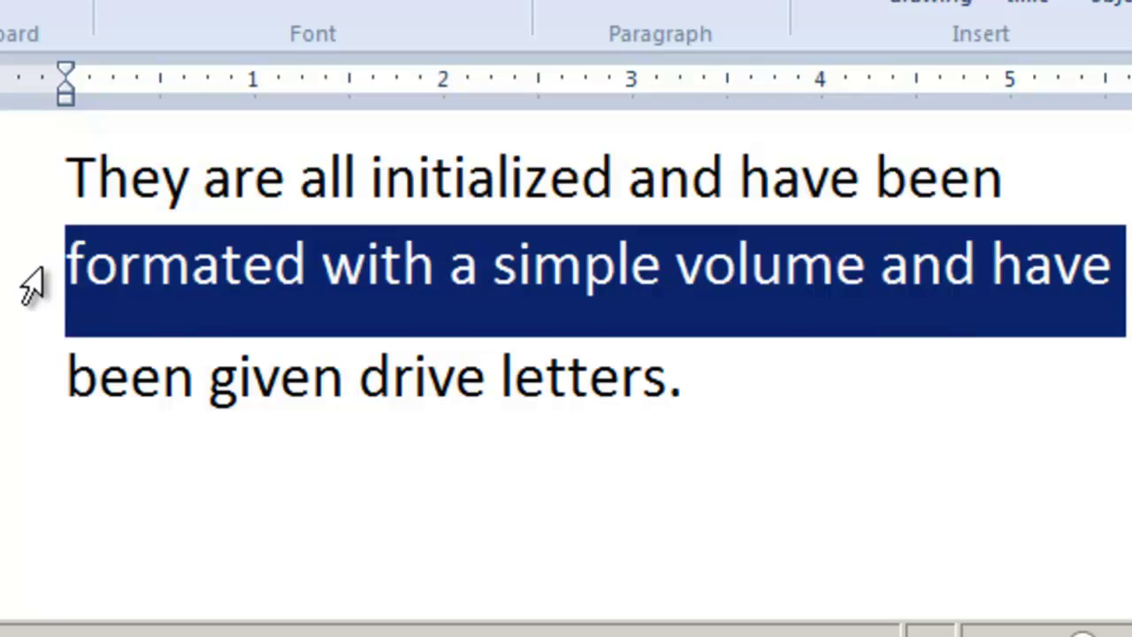
pyautogui.click(28, 396)
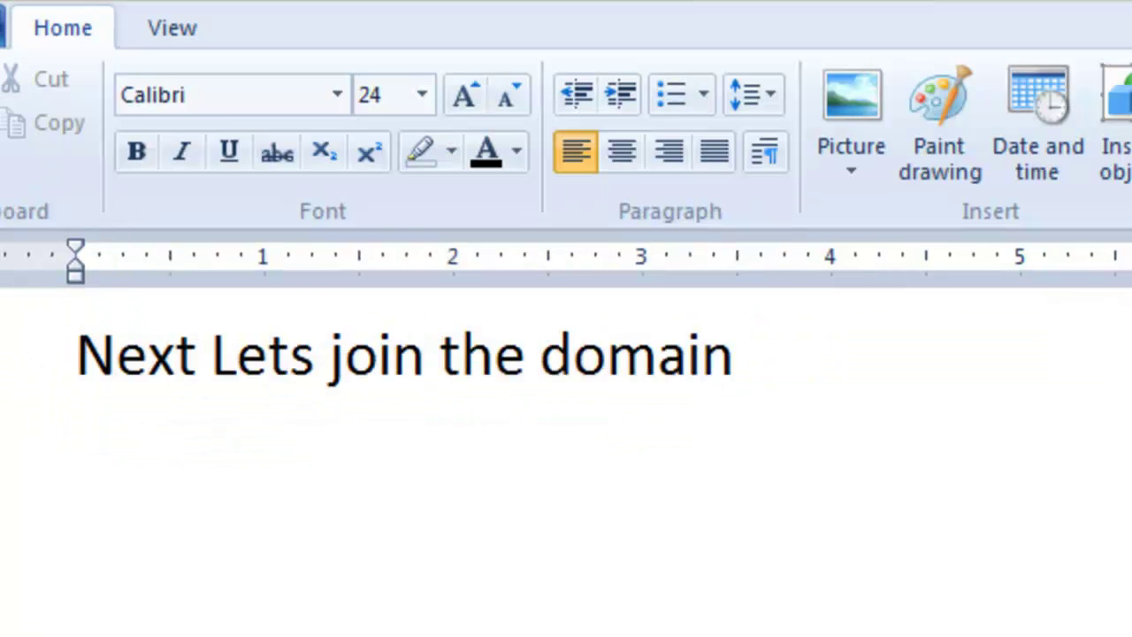
pyautogui.click(43, 394)
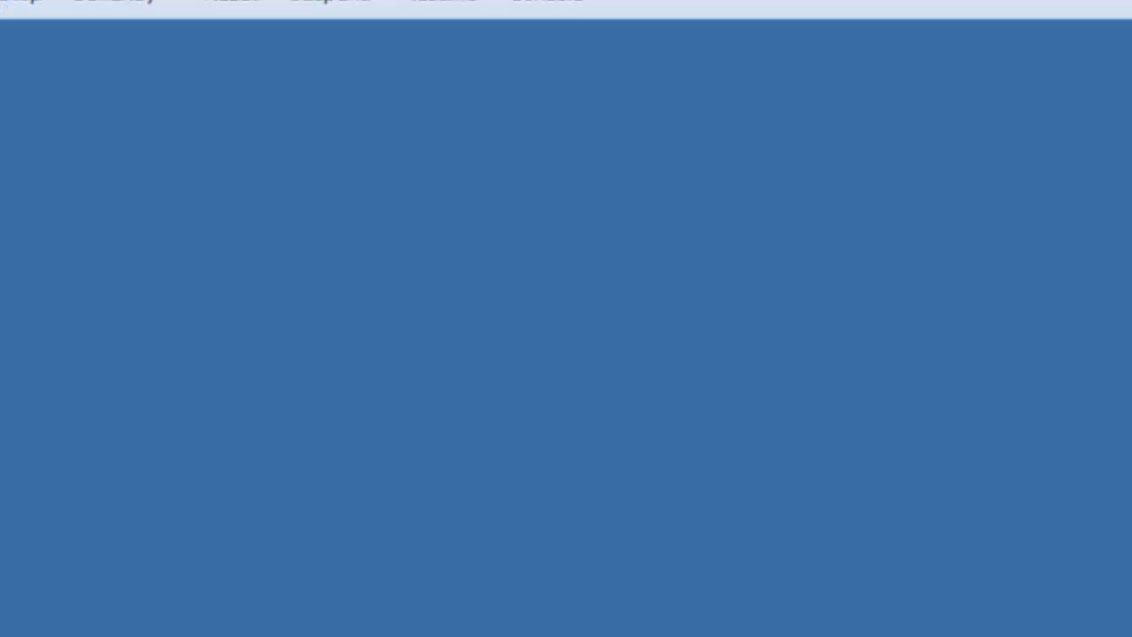
pyautogui.press('super')
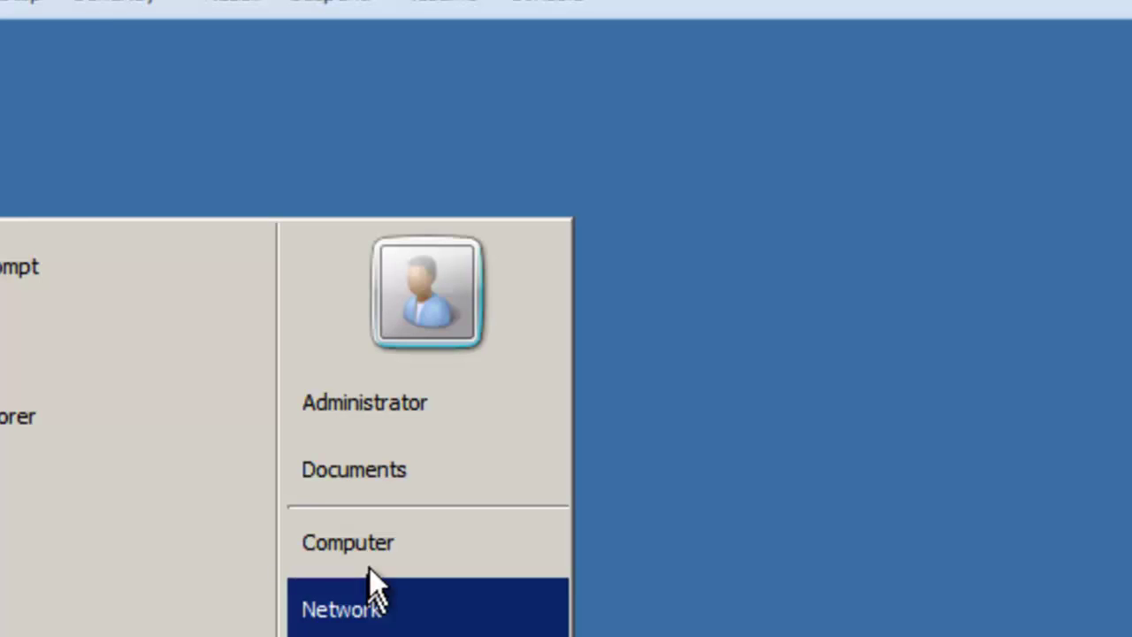
# Step: Rename the computer to SQL-SRV-06 and set its domain to myad2.wanfuse.com
pyautogui.rightClick(373, 544)
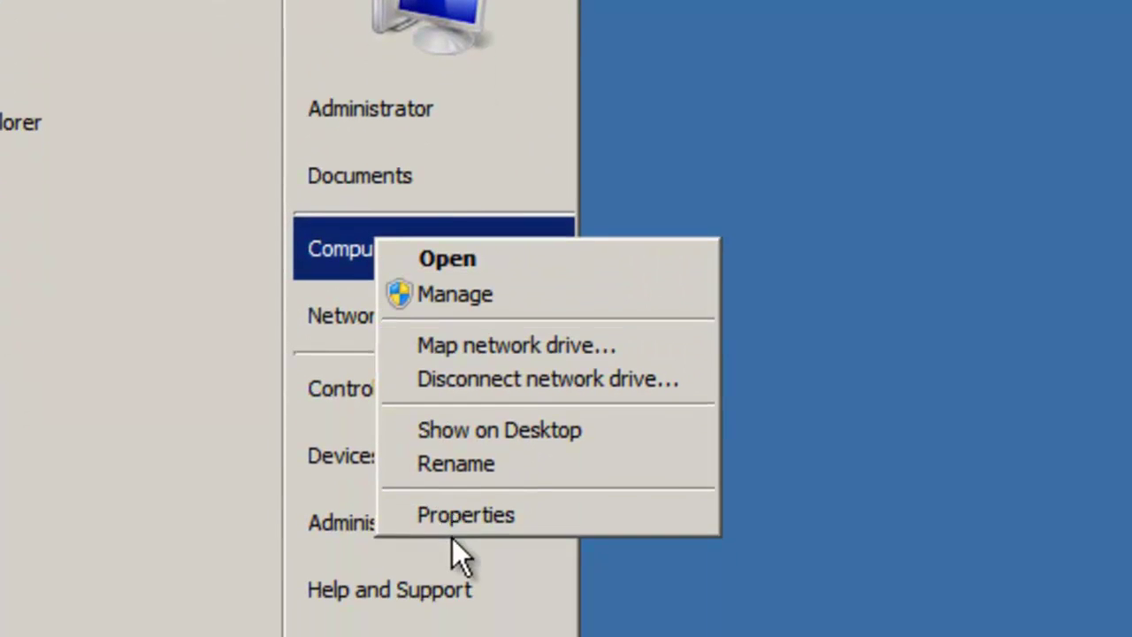
pyautogui.click(462, 518)
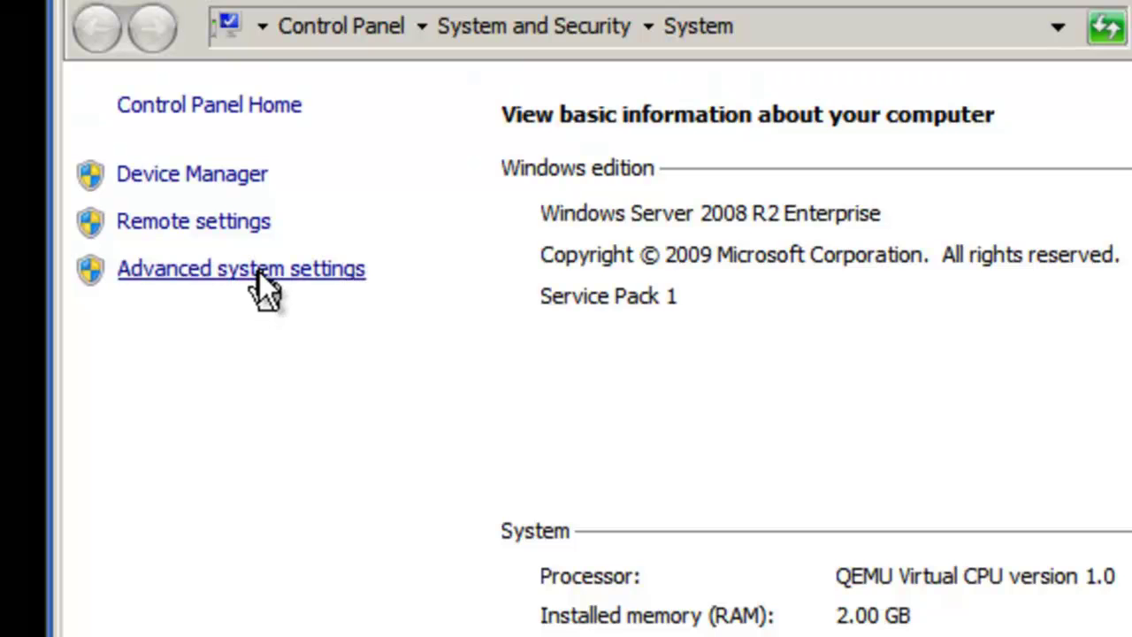
pyautogui.click(259, 271)
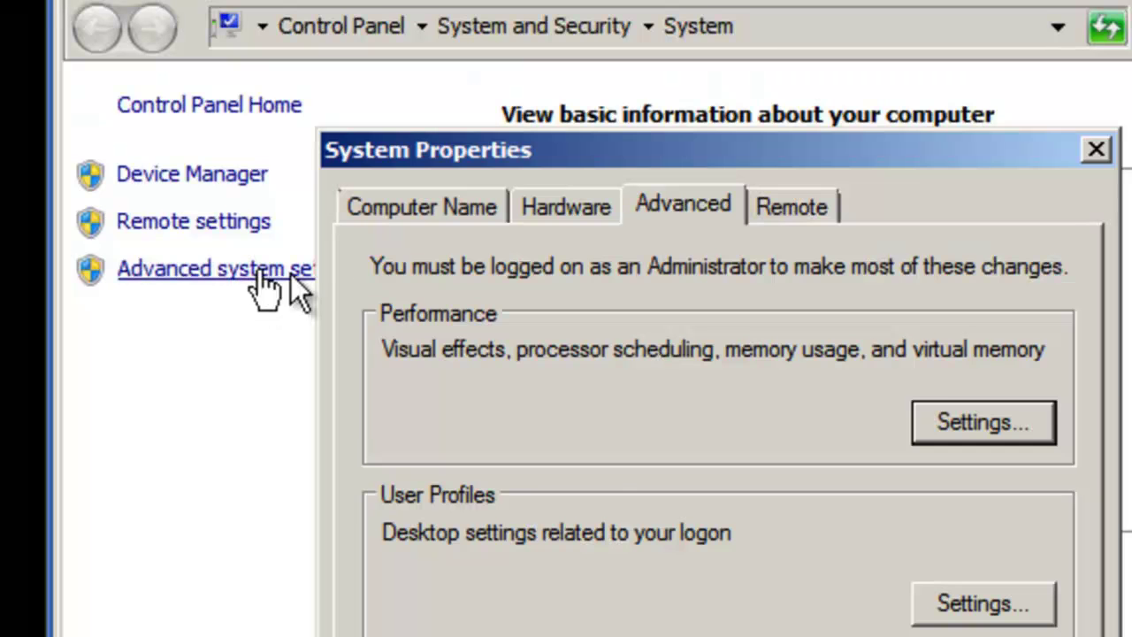
pyautogui.click(426, 203)
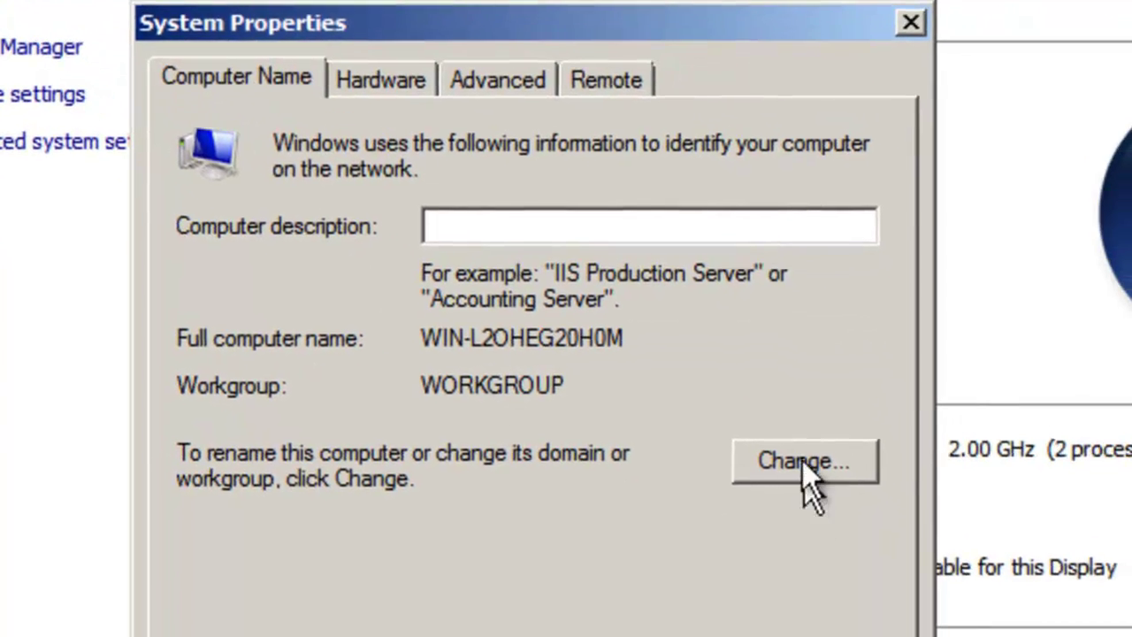
pyautogui.click(802, 460)
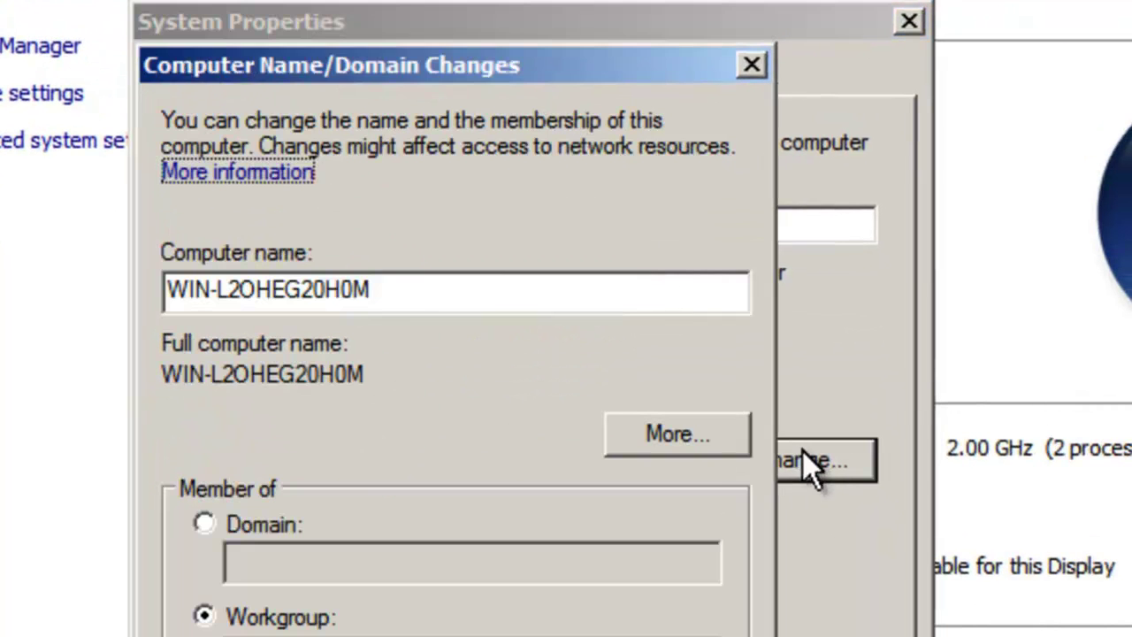
pyautogui.click(241, 524)
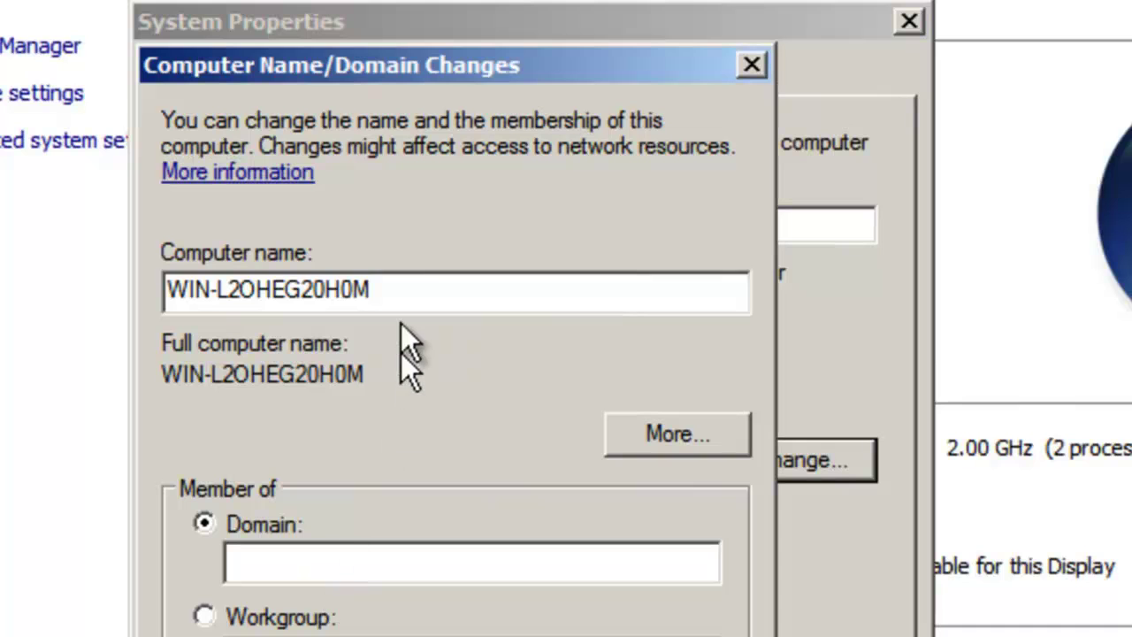
pyautogui.moveTo(350, 285); pyautogui.dragTo(139, 252)
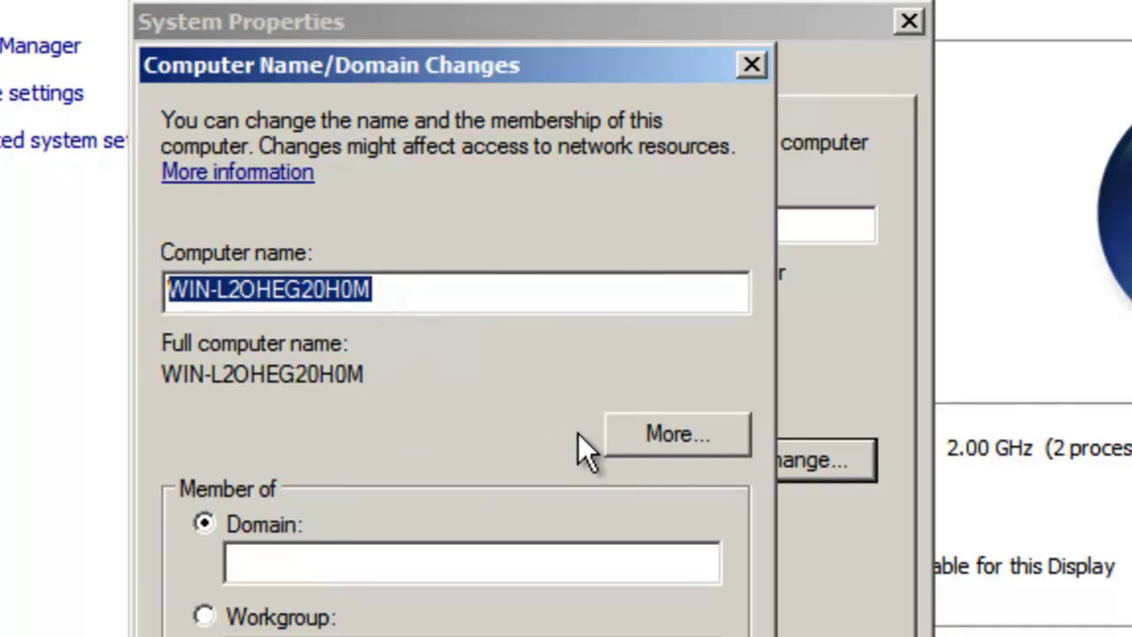
pyautogui.write('SQL-SRV-06')
pyautogui.press('Tab')
pyautogui.press('Tab')
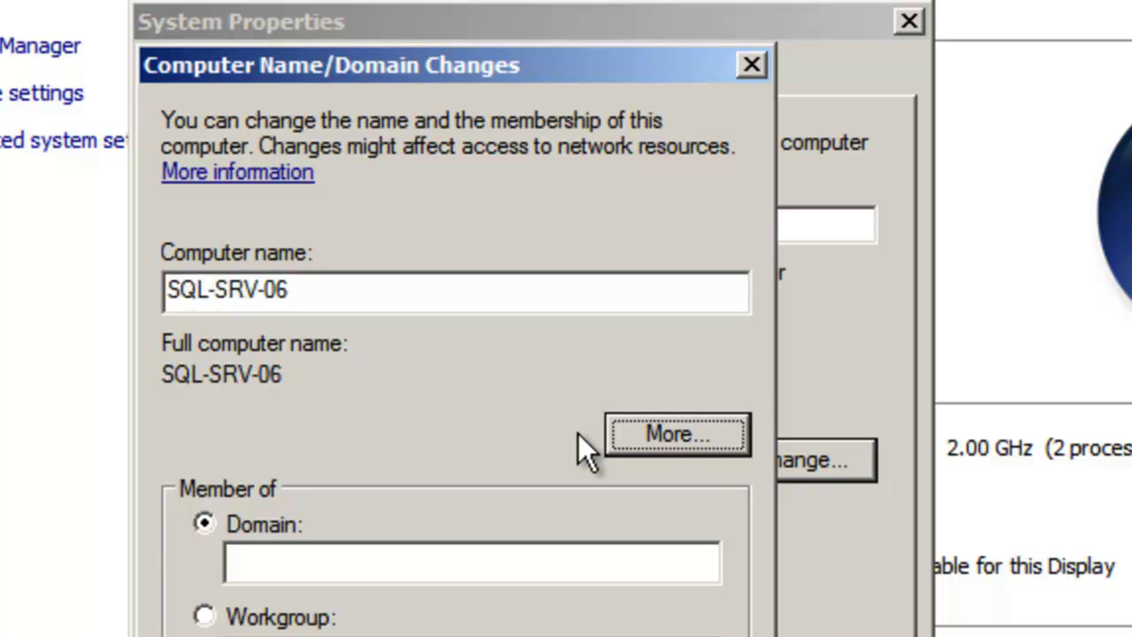
pyautogui.press('Tab')
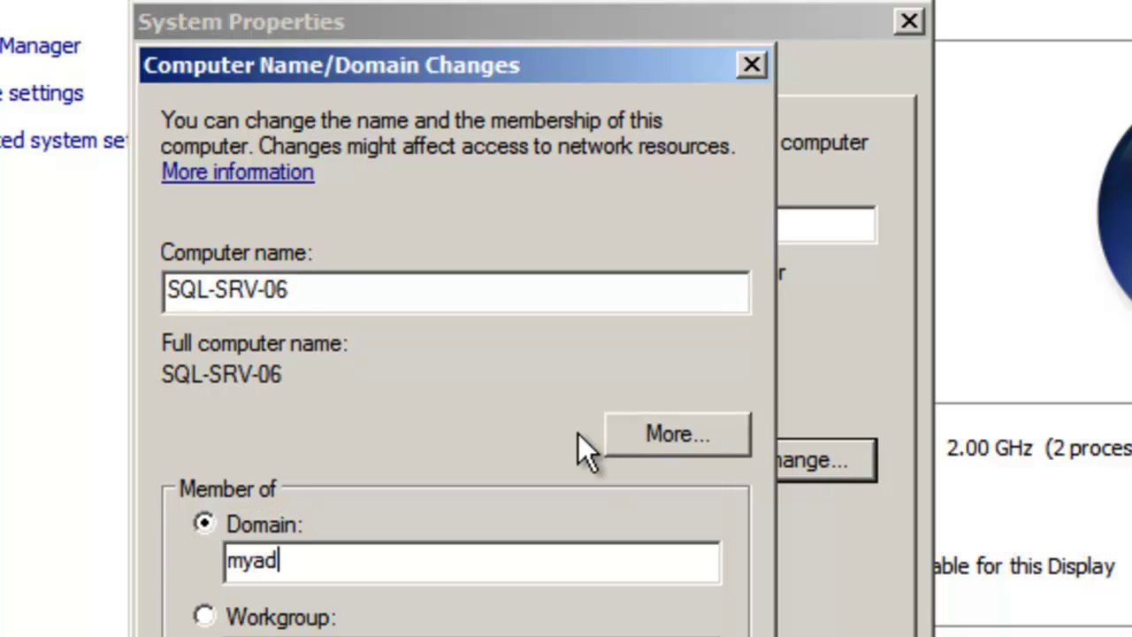
pyautogui.write('myad2.wanfuse.com')
# Step: Confirm the join with domain administrator credentials, acknowledge the notices, and restart now
pyautogui.click(530, 636)
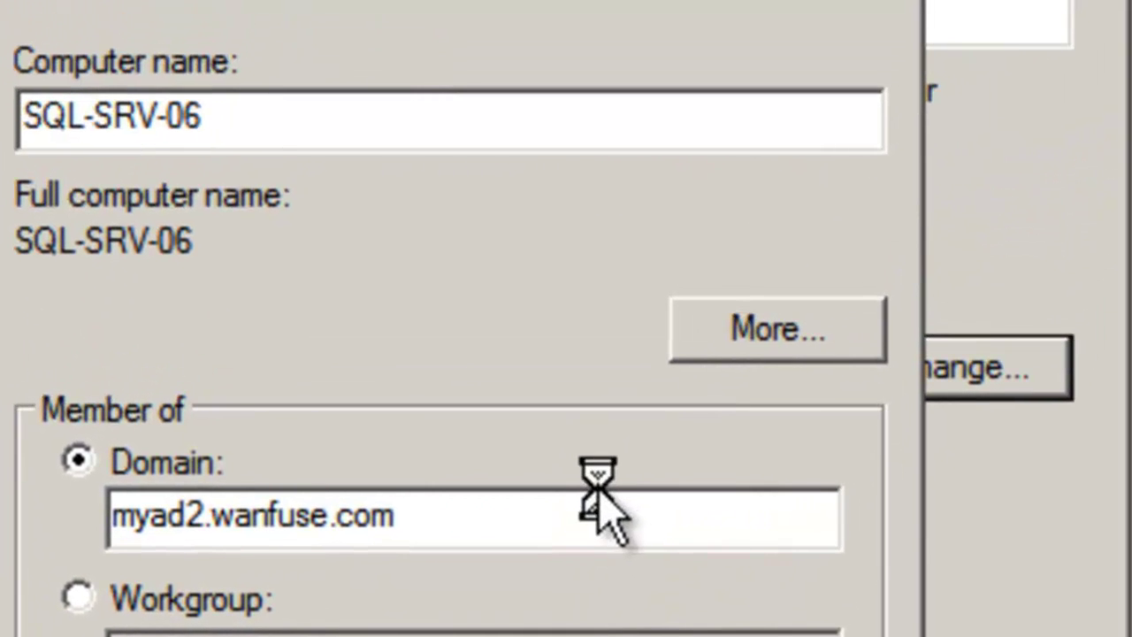
pyautogui.write('mya')
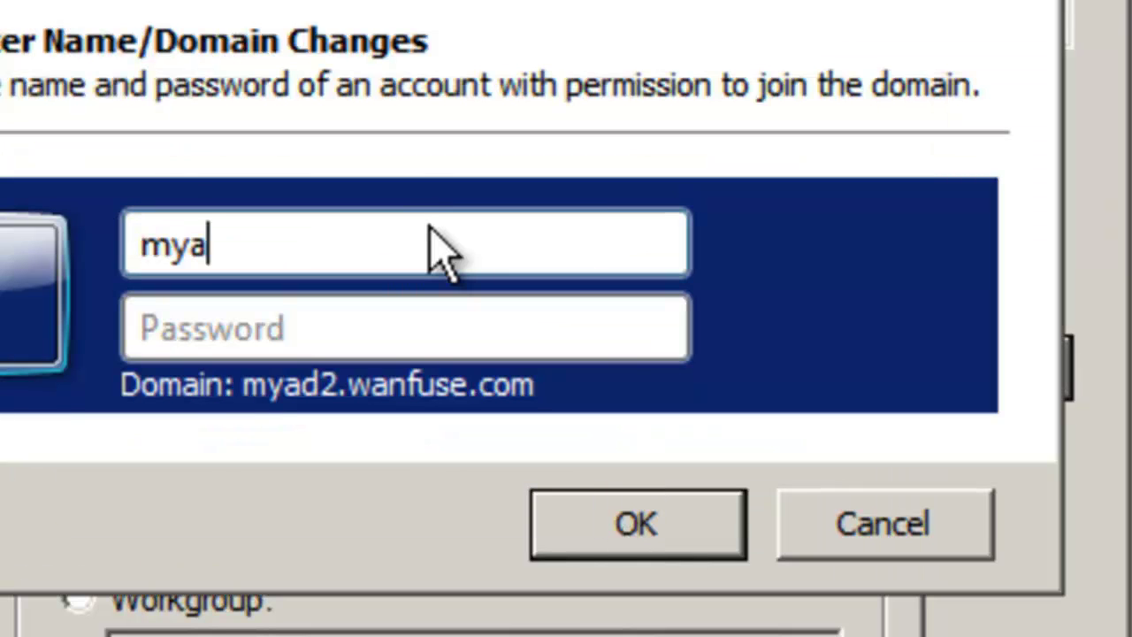
pyautogui.write('d2\\administrator')
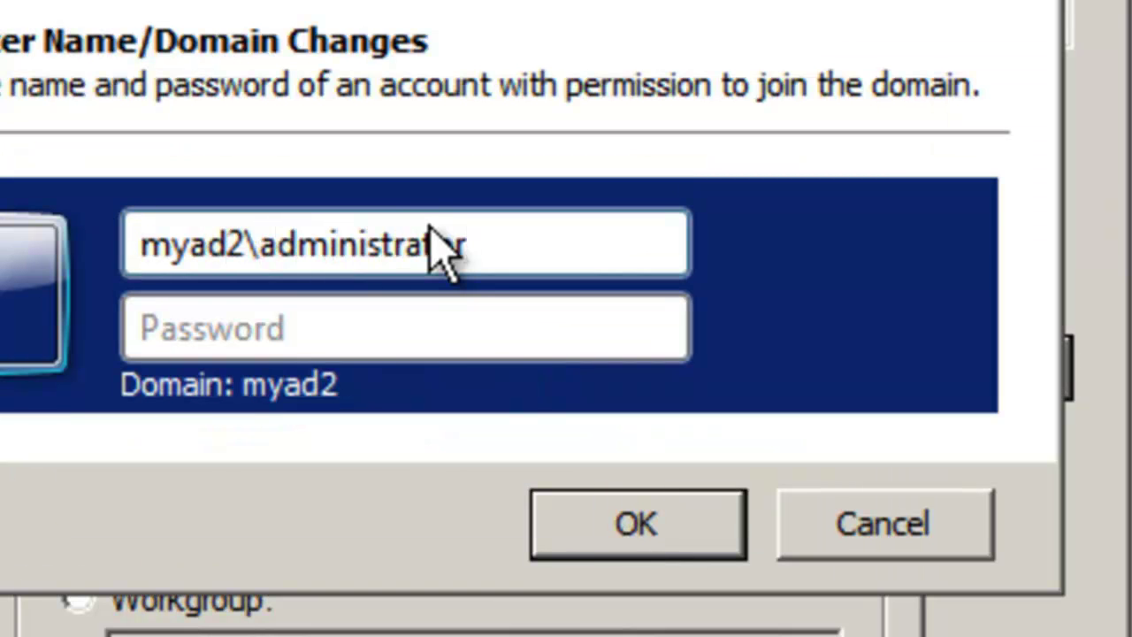
pyautogui.press('Tab')
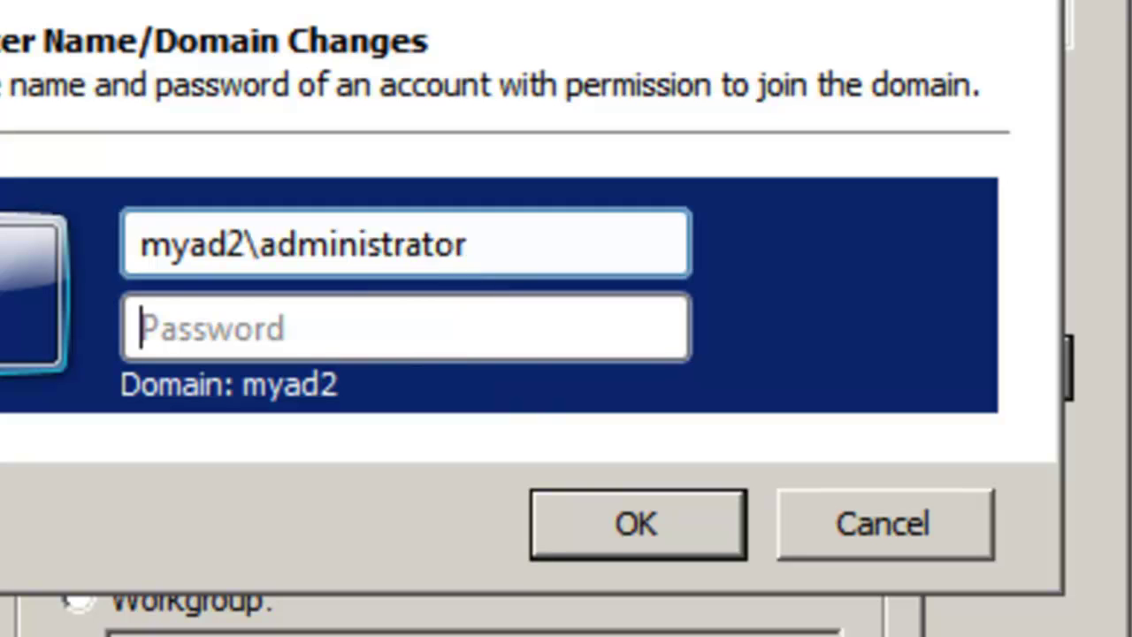
pyautogui.write('••••••••••')
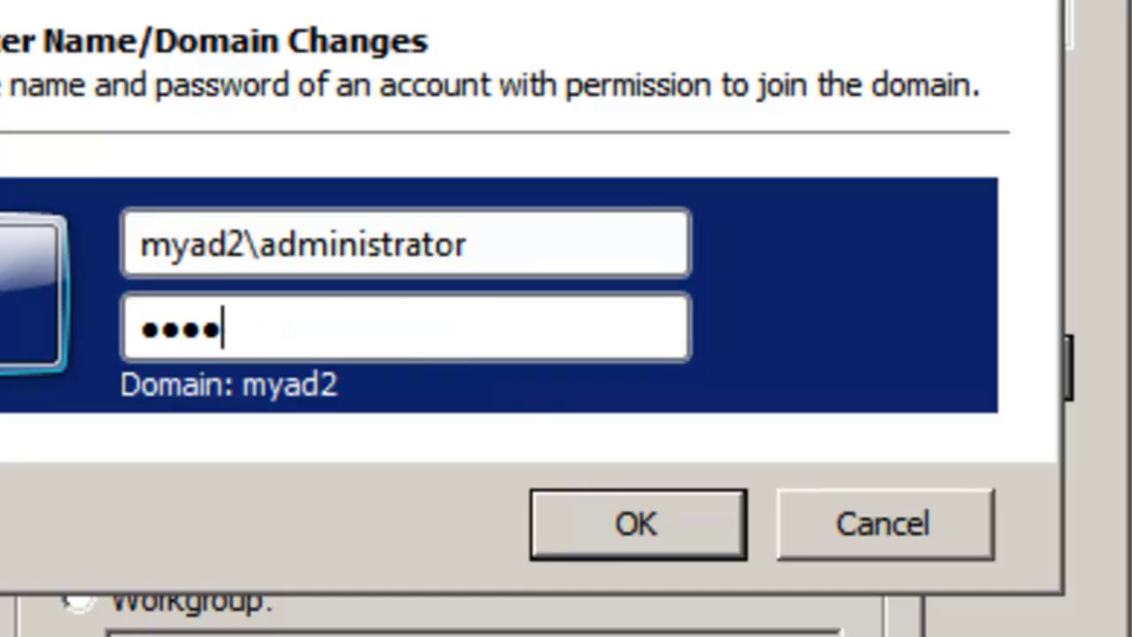
pyautogui.press('Return')
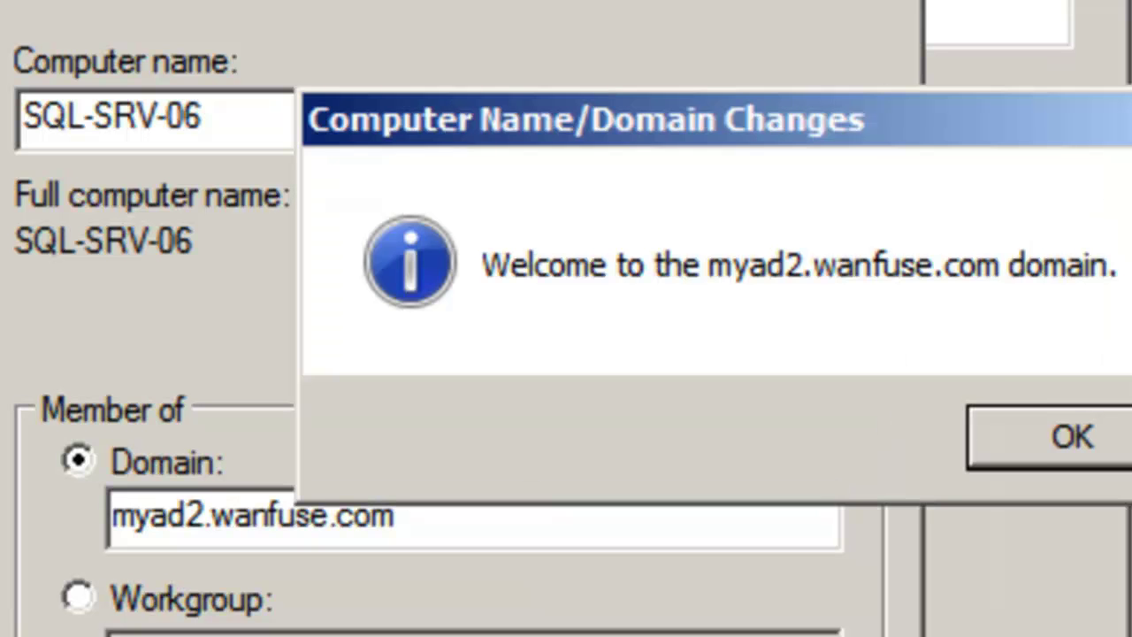
pyautogui.click(1008, 424)
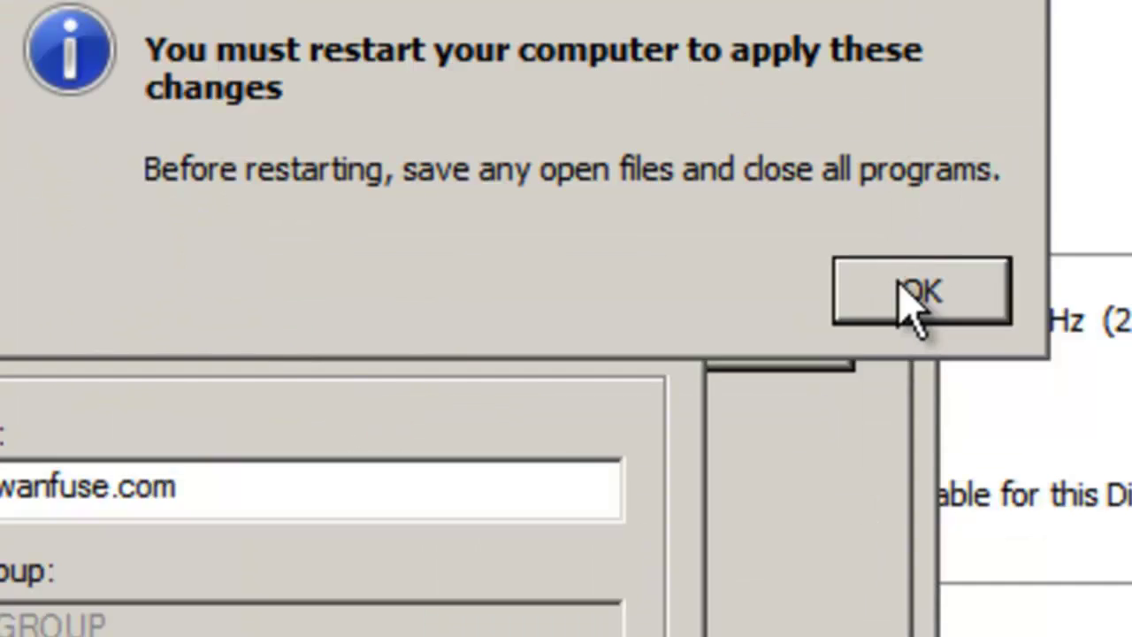
pyautogui.click(1116, 86)
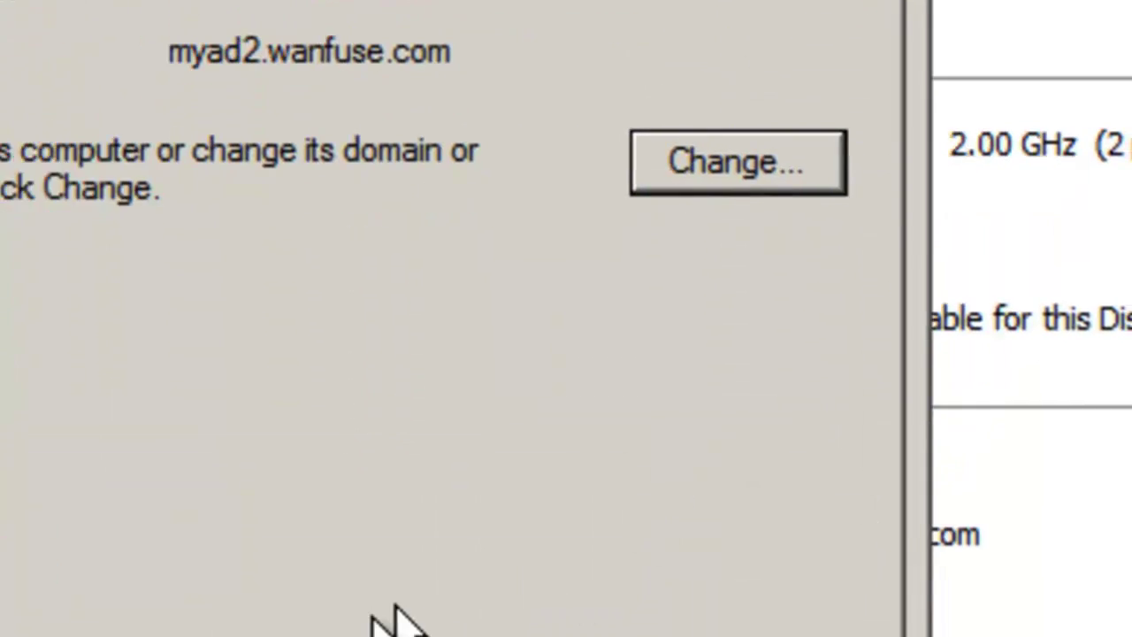
pyautogui.click(287, 531)
pyautogui.click(607, 414)
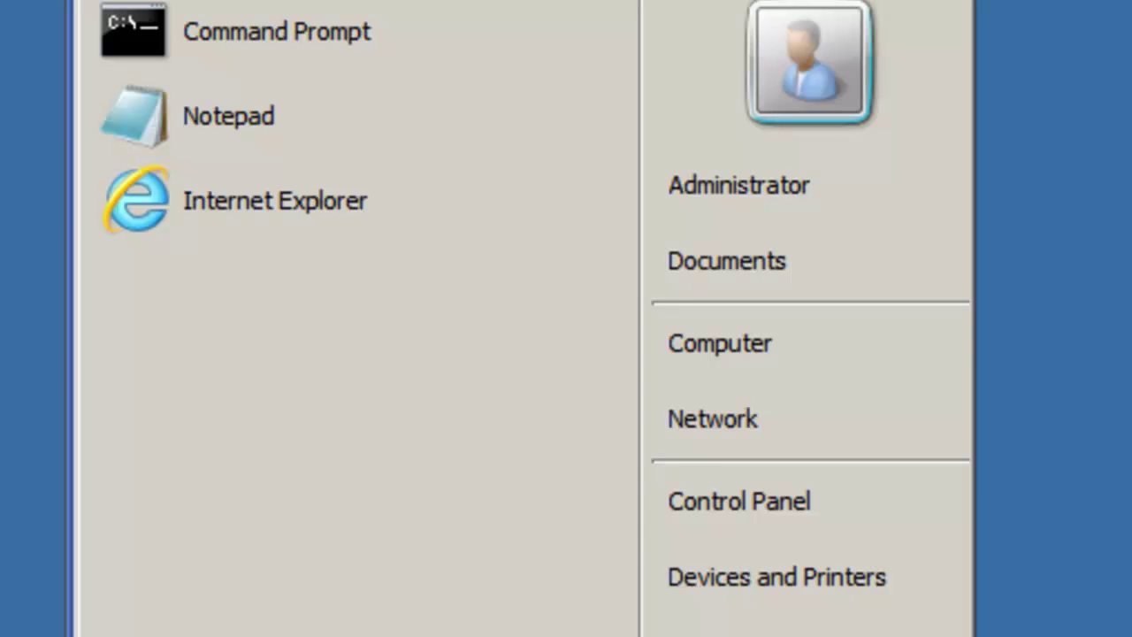
# Step: Rename this server to SQL-SRV-05 and enter the myad2.wanfuse.com domain
pyautogui.rightClick(716, 348)
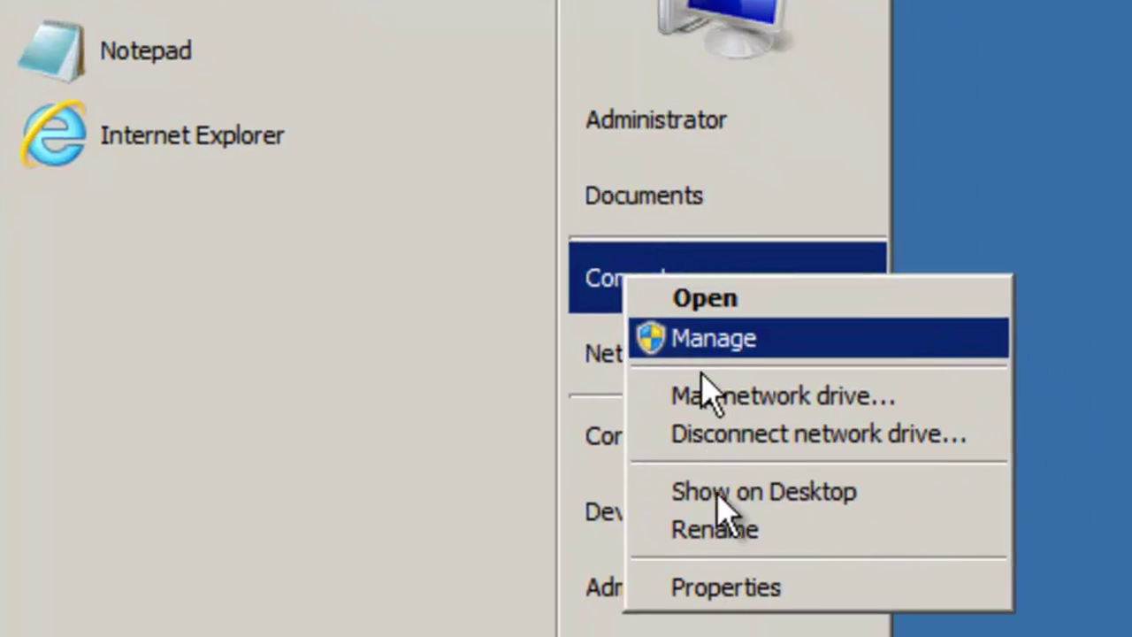
pyautogui.click(688, 537)
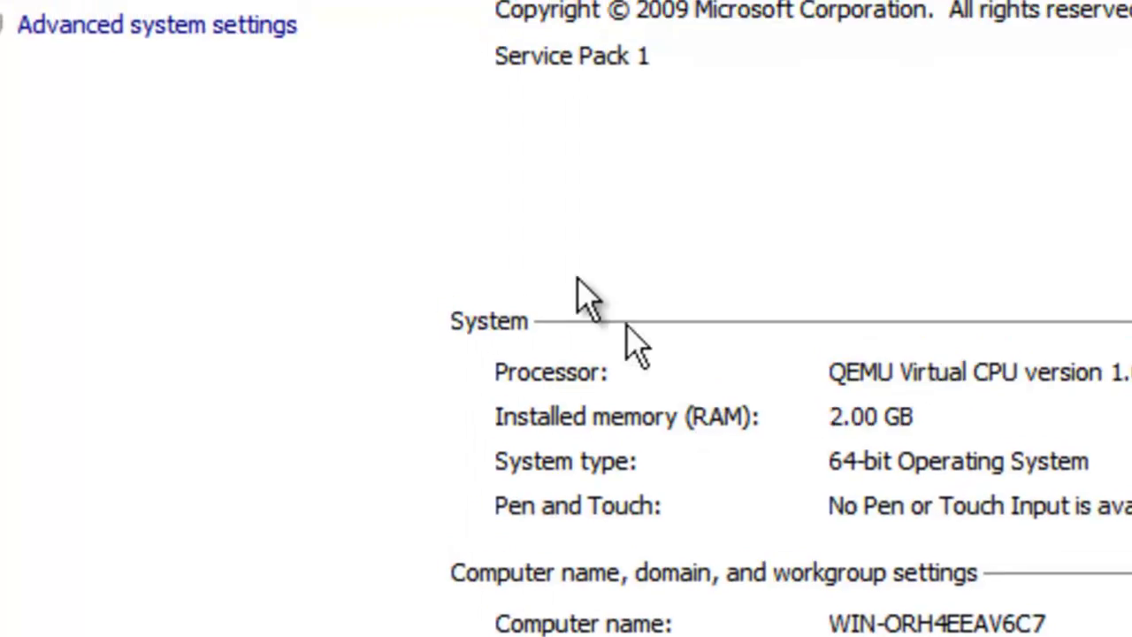
pyautogui.click(248, 150)
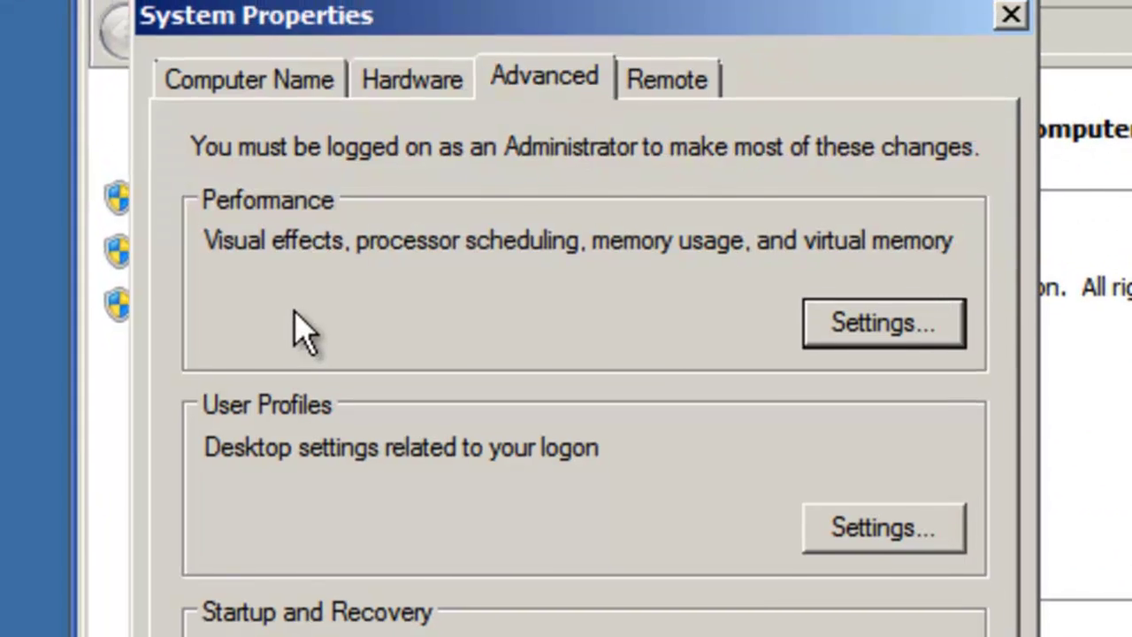
pyautogui.click(270, 94)
pyautogui.click(818, 515)
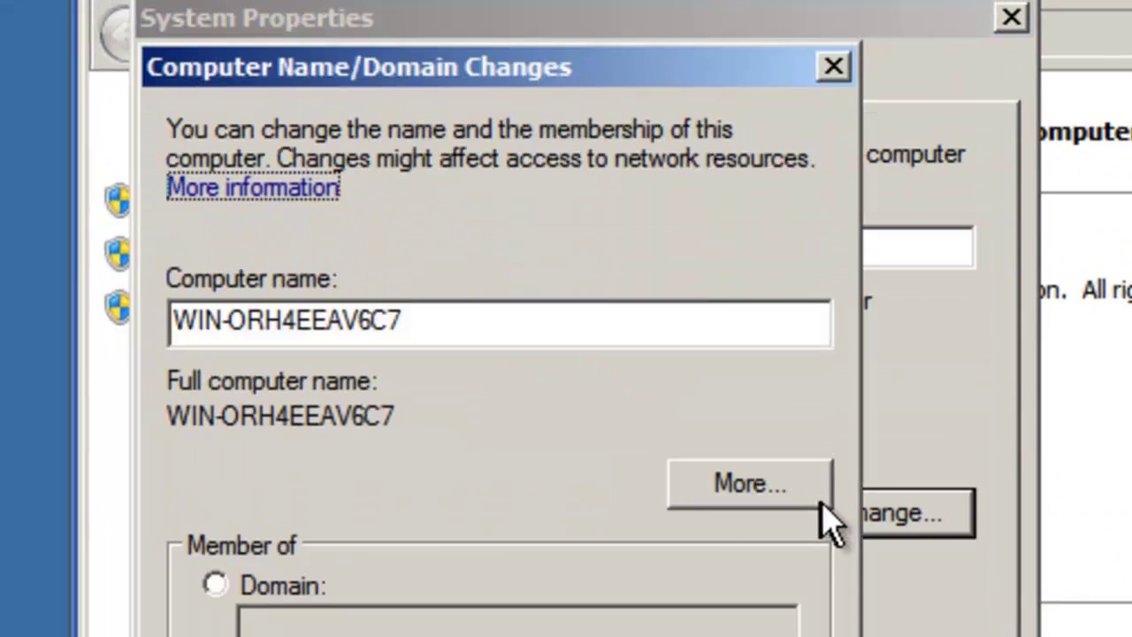
pyautogui.moveTo(404, 326); pyautogui.dragTo(156, 278)
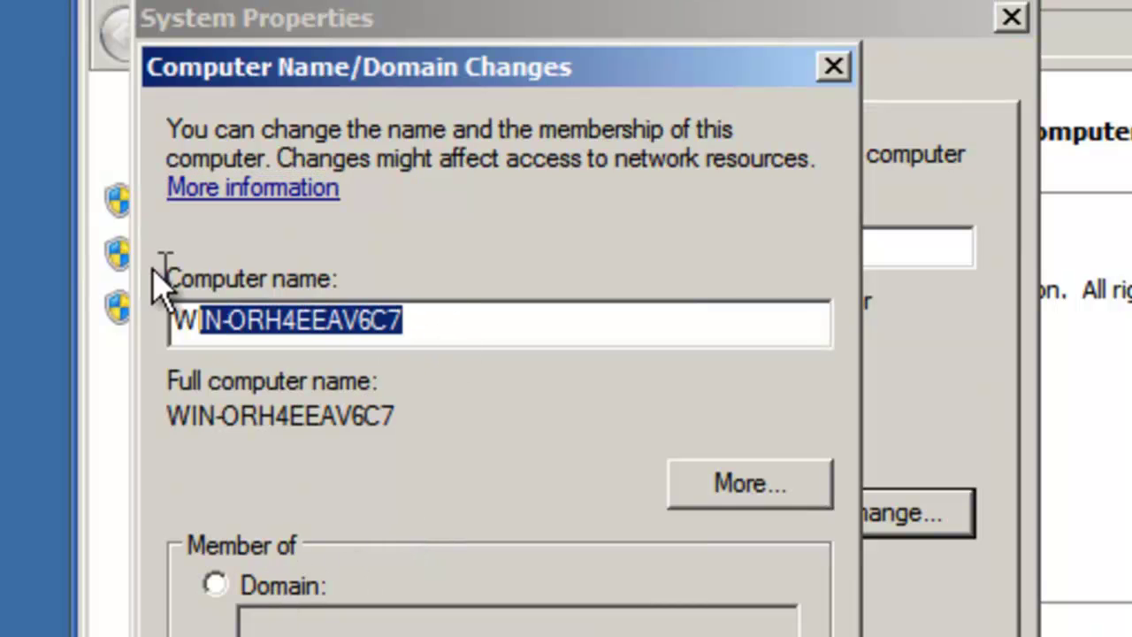
pyautogui.write('SQL-SRV')
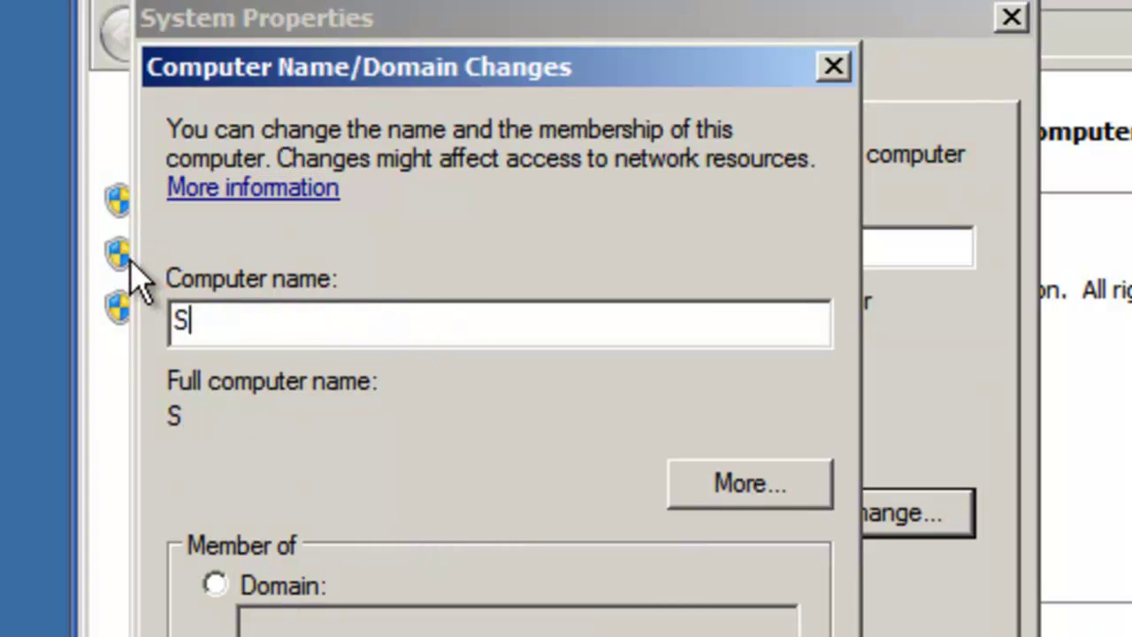
pyautogui.write('-05')
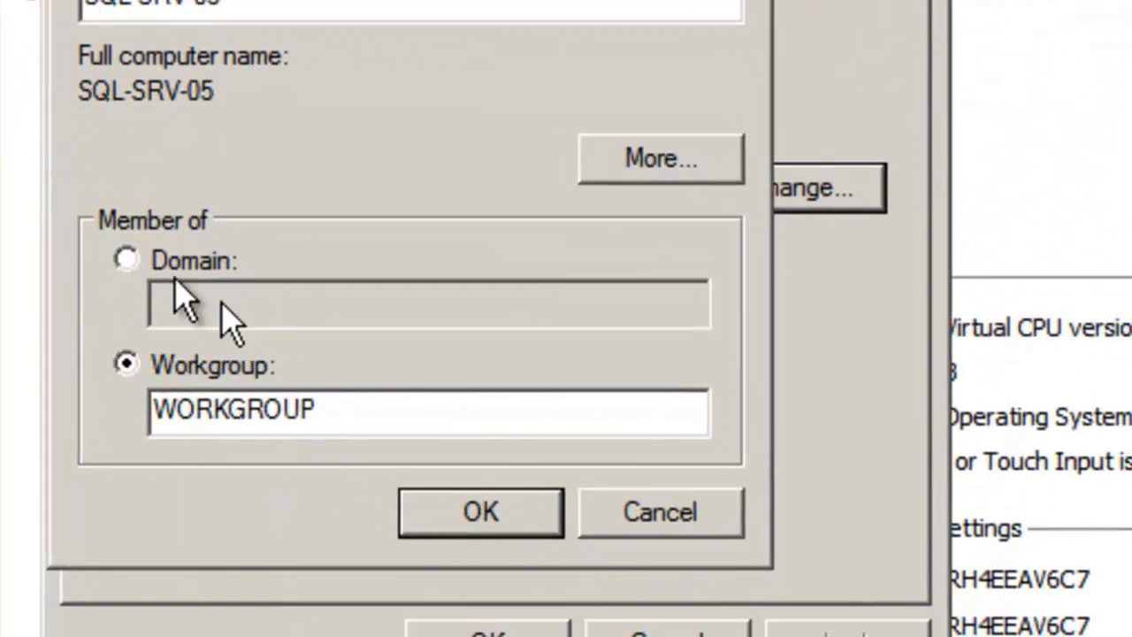
pyautogui.click(265, 606)
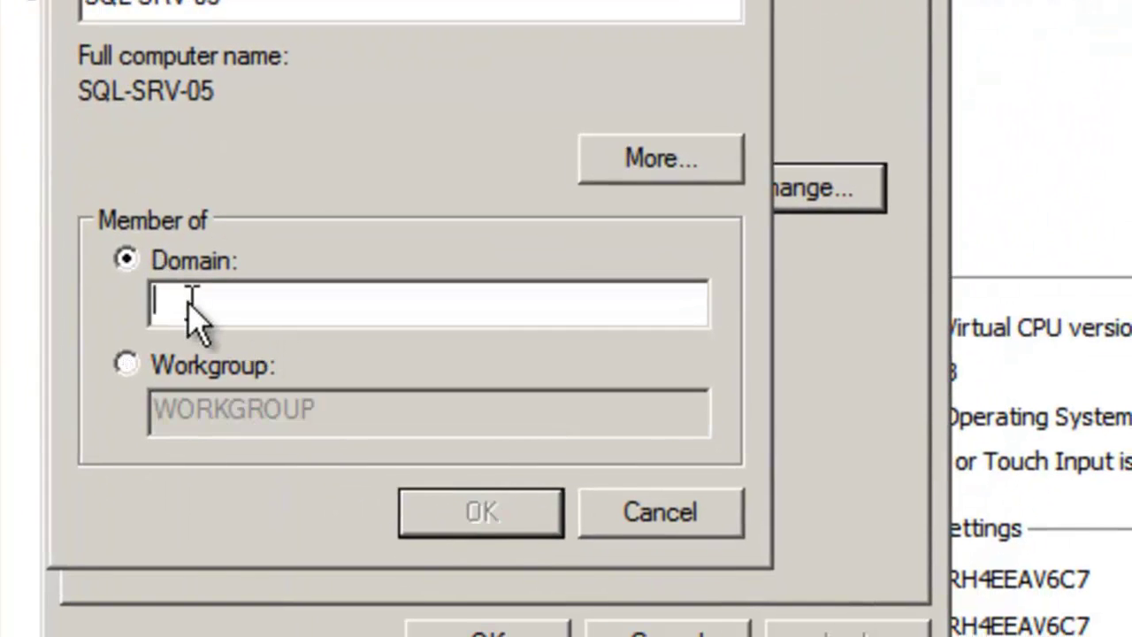
pyautogui.write('myad2.wanfuse.com')
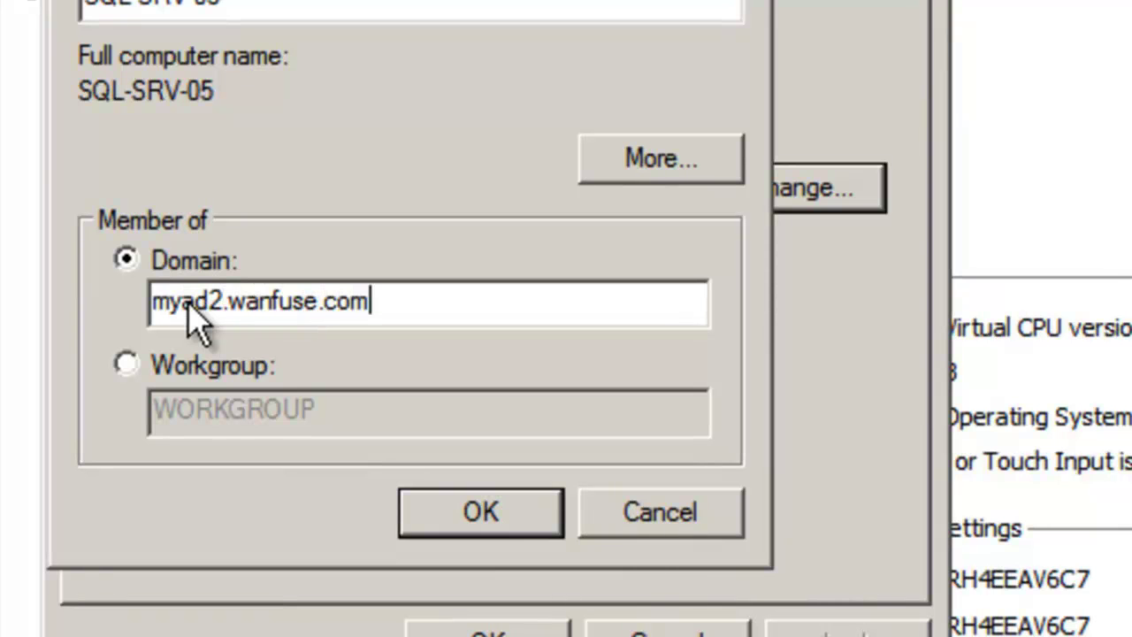
# Step: Submit domain administrator credentials, acknowledge the welcome and restart notices, and restart now
pyautogui.click(473, 513)
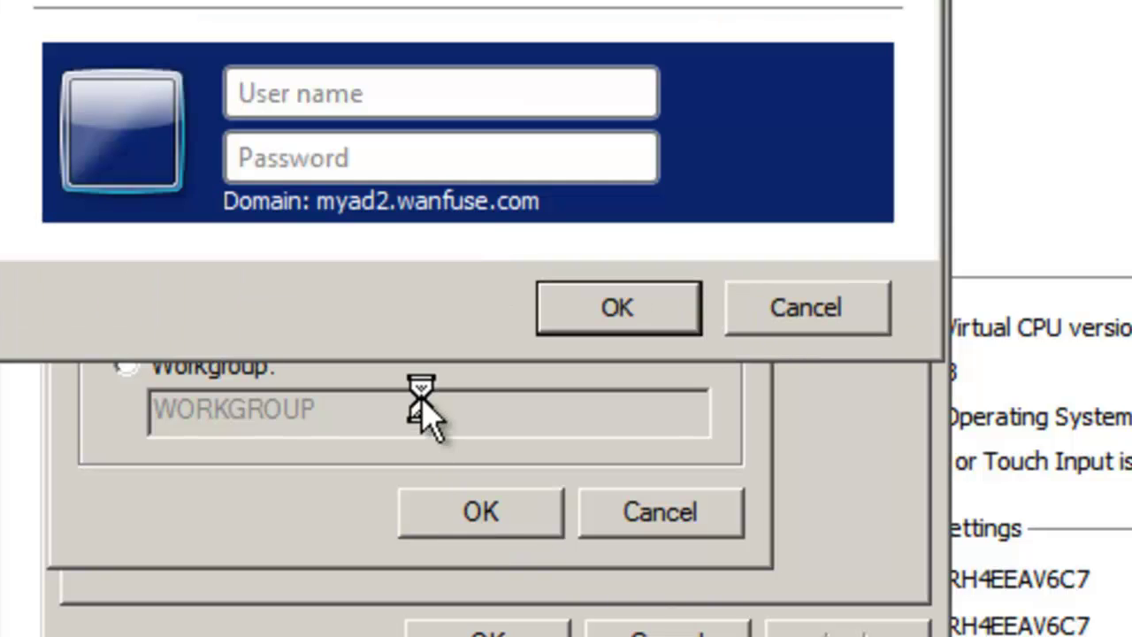
pyautogui.write('myad2\\administrator')
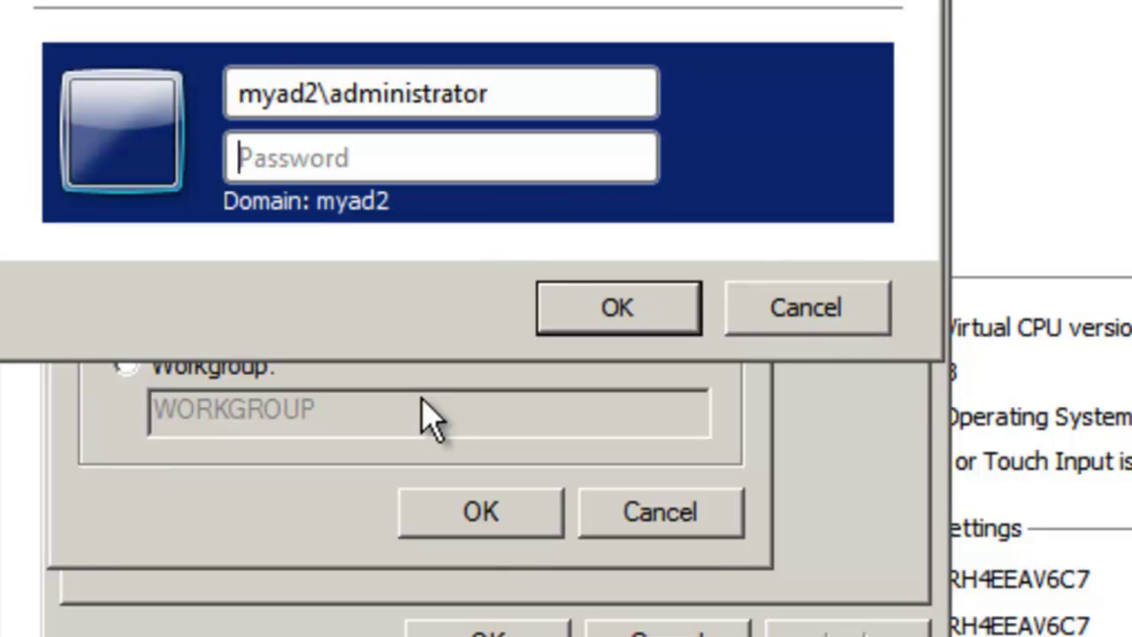
pyautogui.write('••')
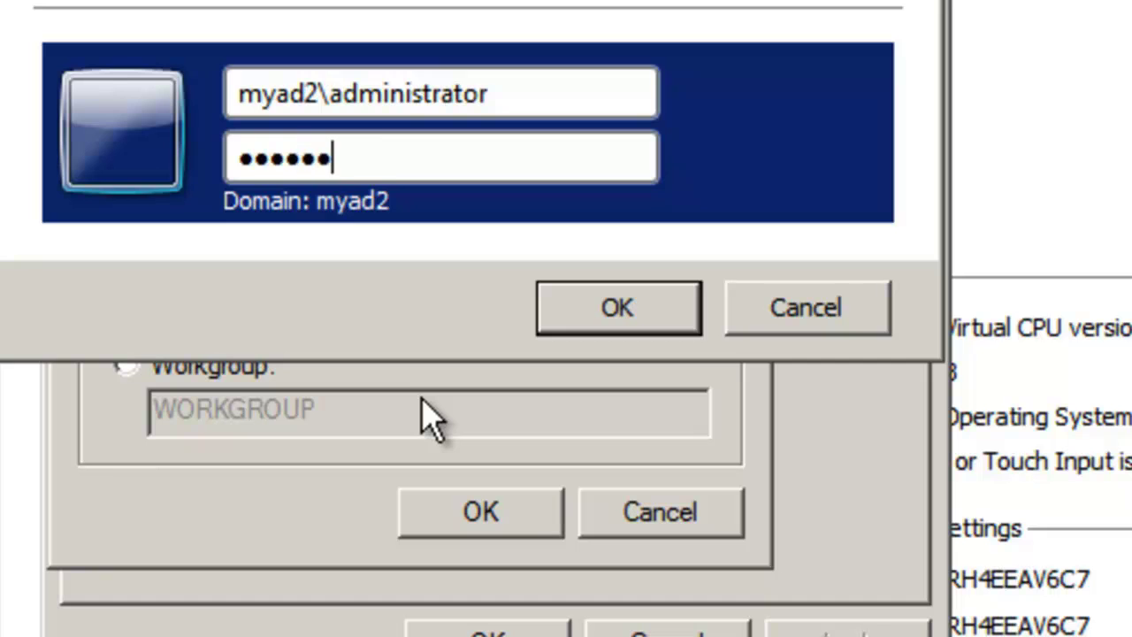
pyautogui.press('Return')
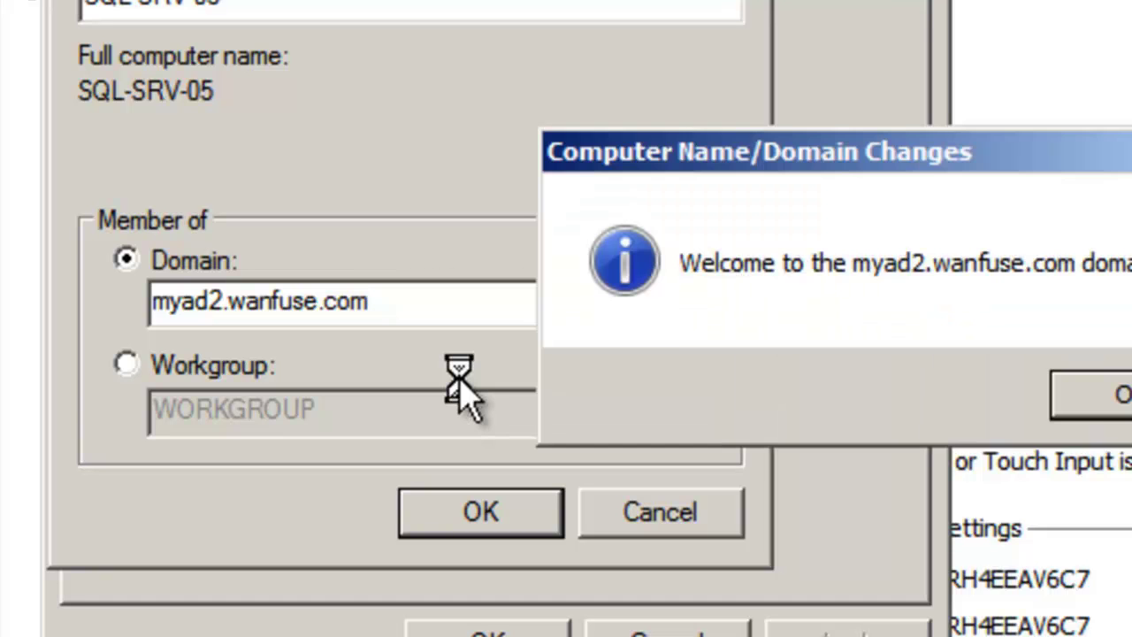
pyautogui.click(1079, 382)
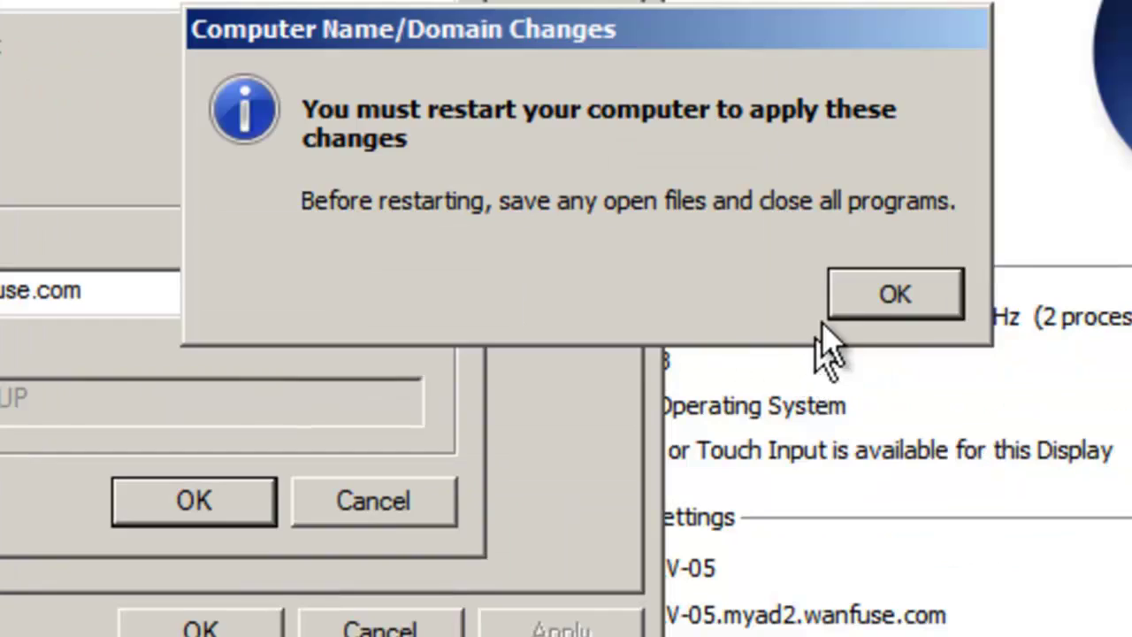
pyautogui.click(1131, 309)
pyautogui.click(482, 636)
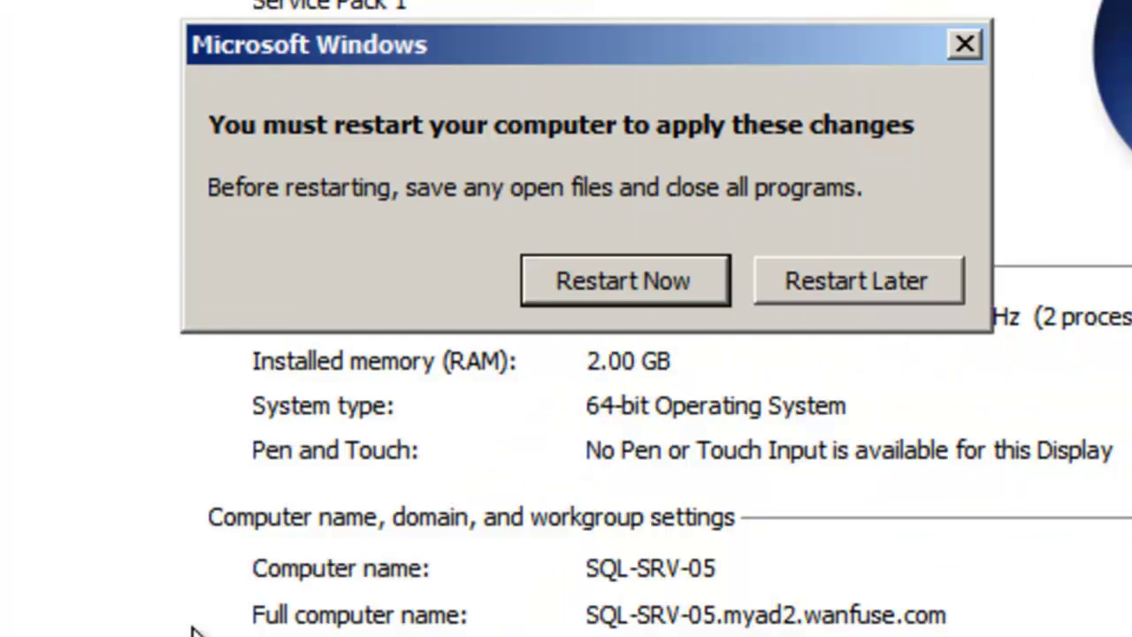
pyautogui.click(659, 294)
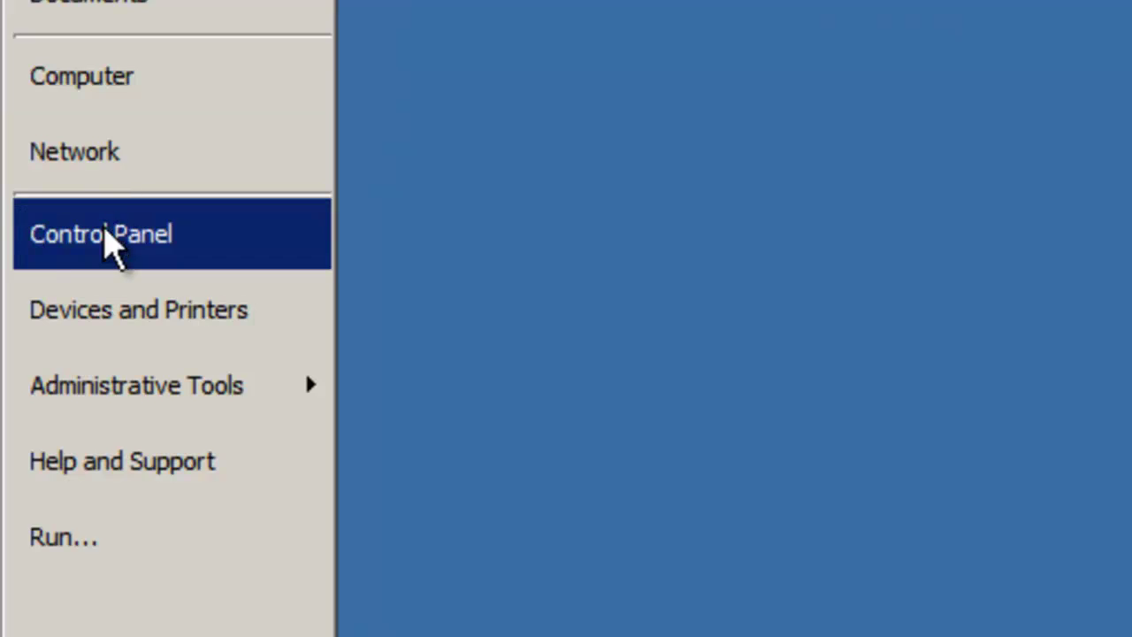
# Step: Open SQL-SRV-04's System Properties, acknowledge the domain restart notice, and restart now
pyautogui.rightClick(104, 234)
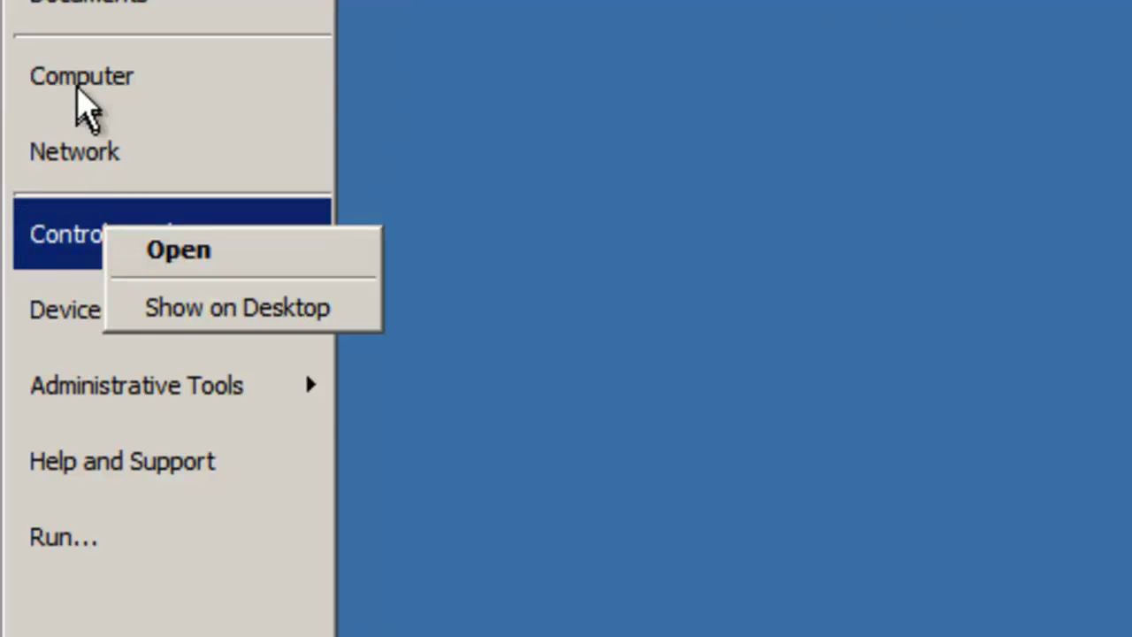
pyautogui.rightClick(84, 106)
pyautogui.click(179, 397)
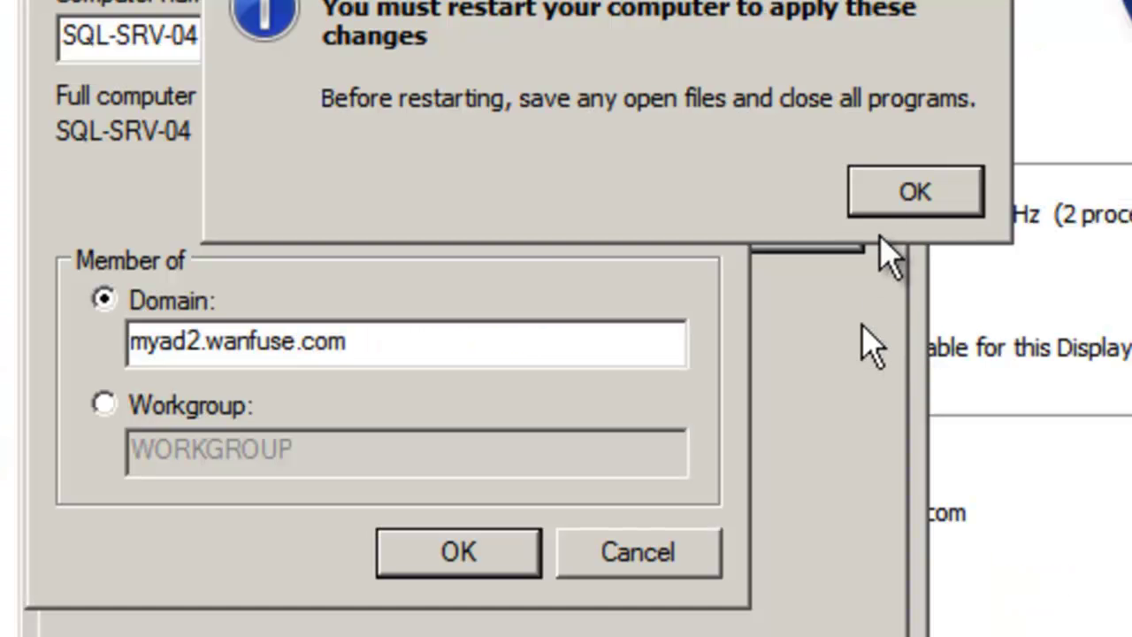
pyautogui.click(898, 189)
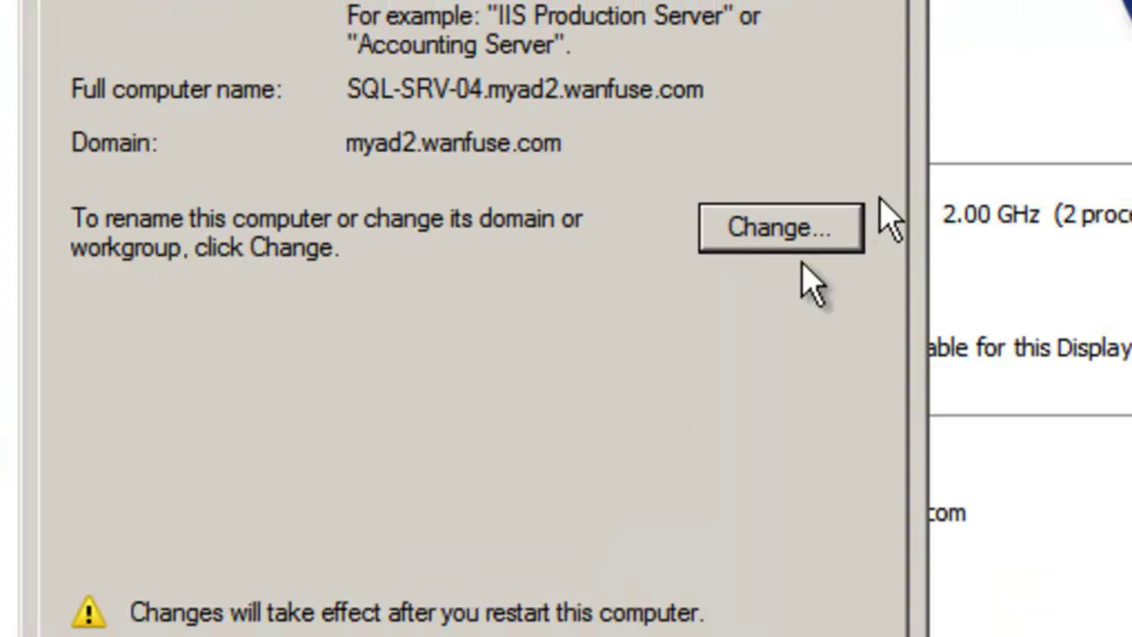
pyautogui.click(543, 632)
pyautogui.click(688, 193)
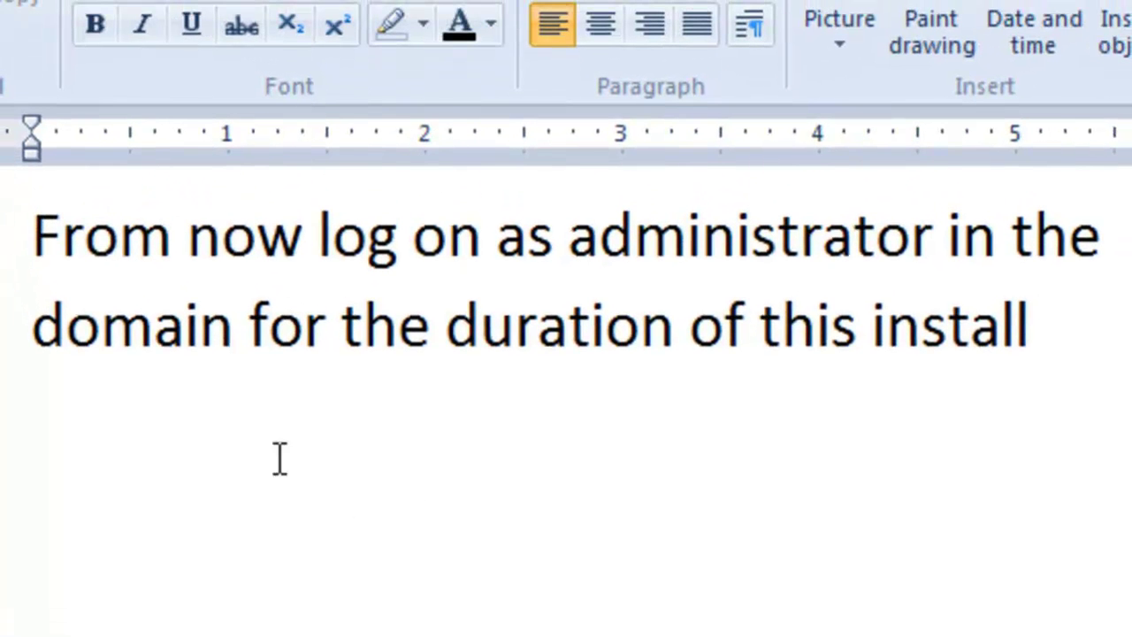
pyautogui.click(4, 241)
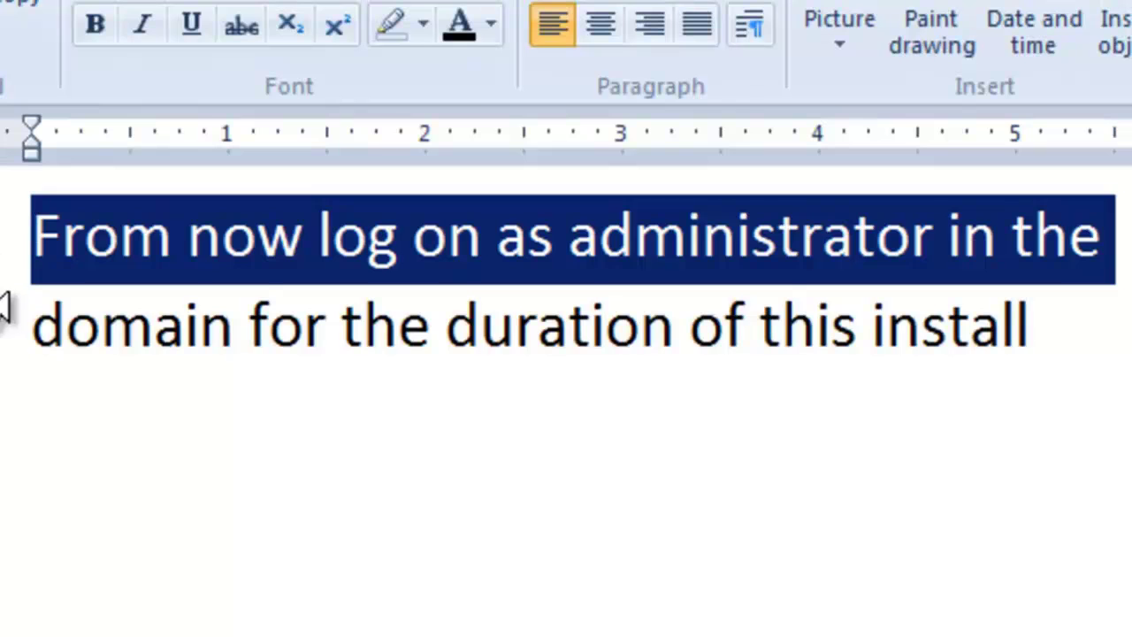
pyautogui.click(4, 341)
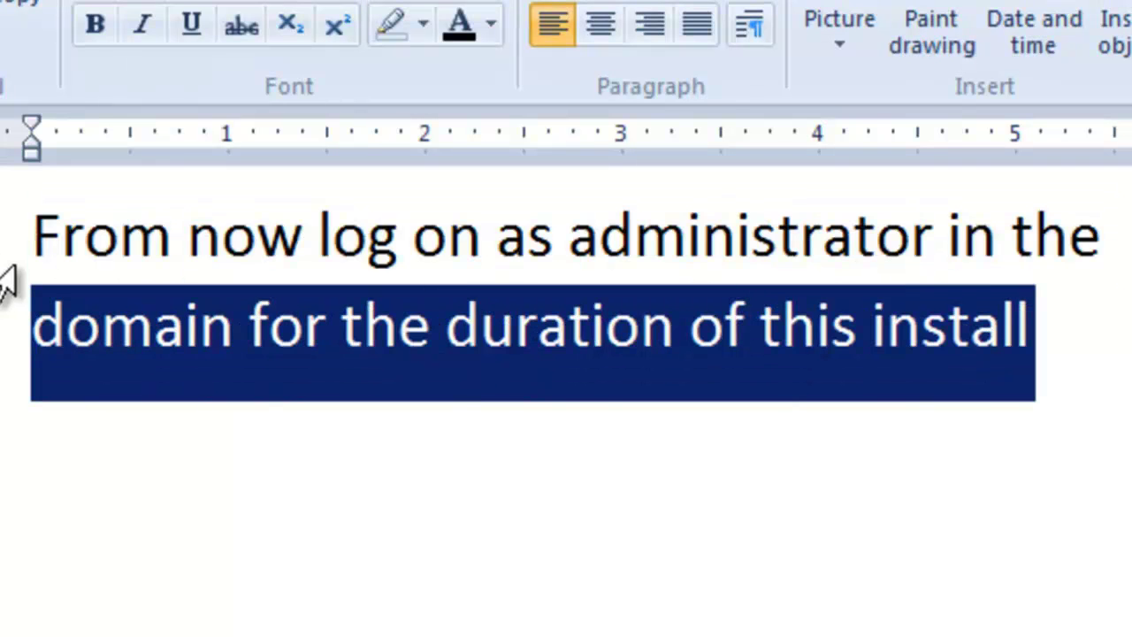
pyautogui.moveTo(4, 265); pyautogui.dragTo(4, 345)
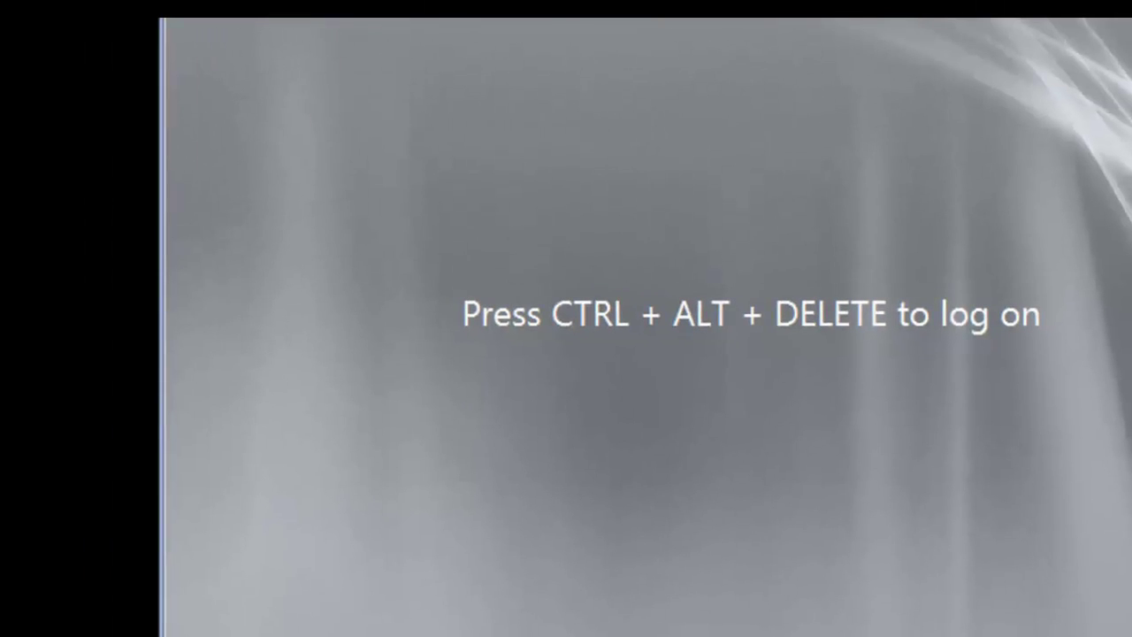
# Step: Switch to Other User and sign in with the myad2 domain administrator account and password
pyautogui.hotkey('ctrl', 'alt', 'Delete')
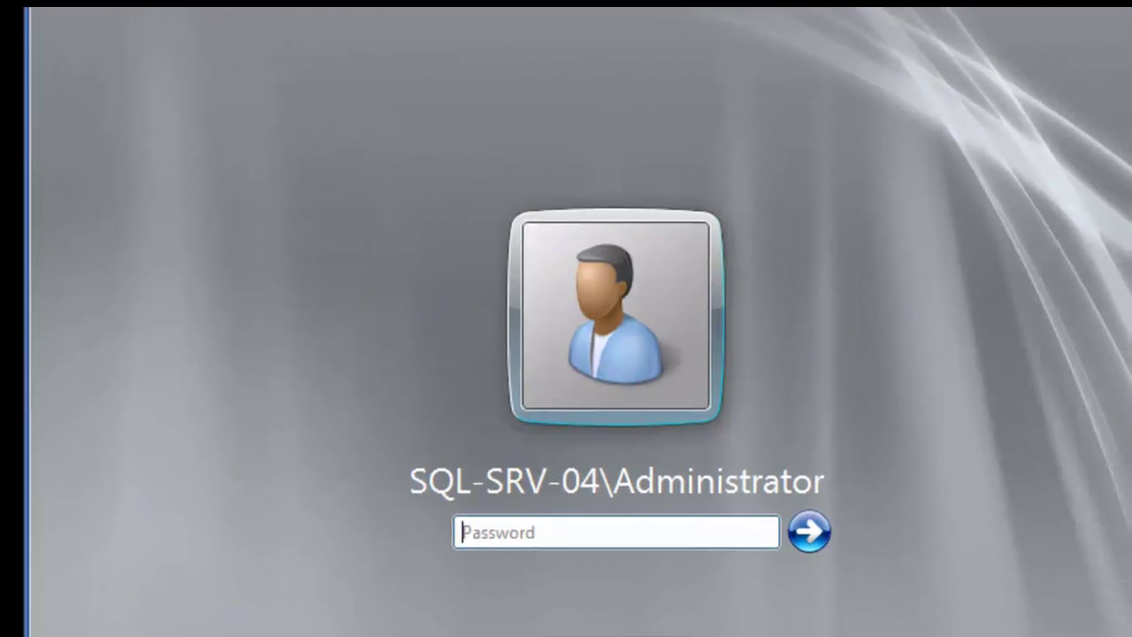
pyautogui.click(617, 632)
pyautogui.click(711, 457)
pyautogui.write('myad2\\admi')
pyautogui.write('nistrator')
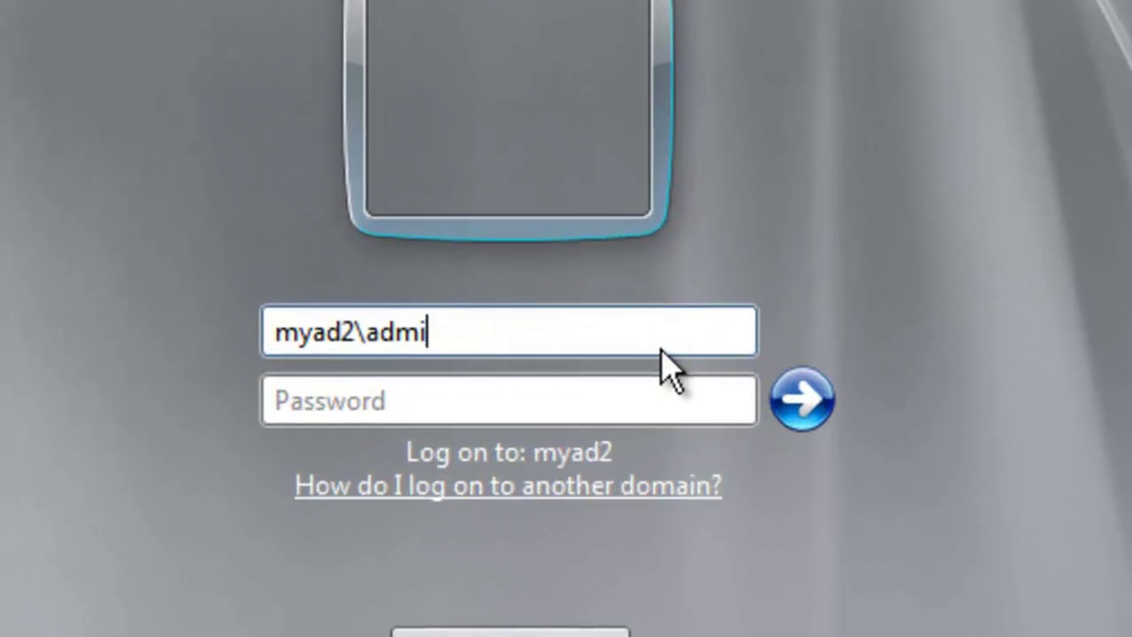
pyautogui.press('Tab')
pyautogui.write('•')
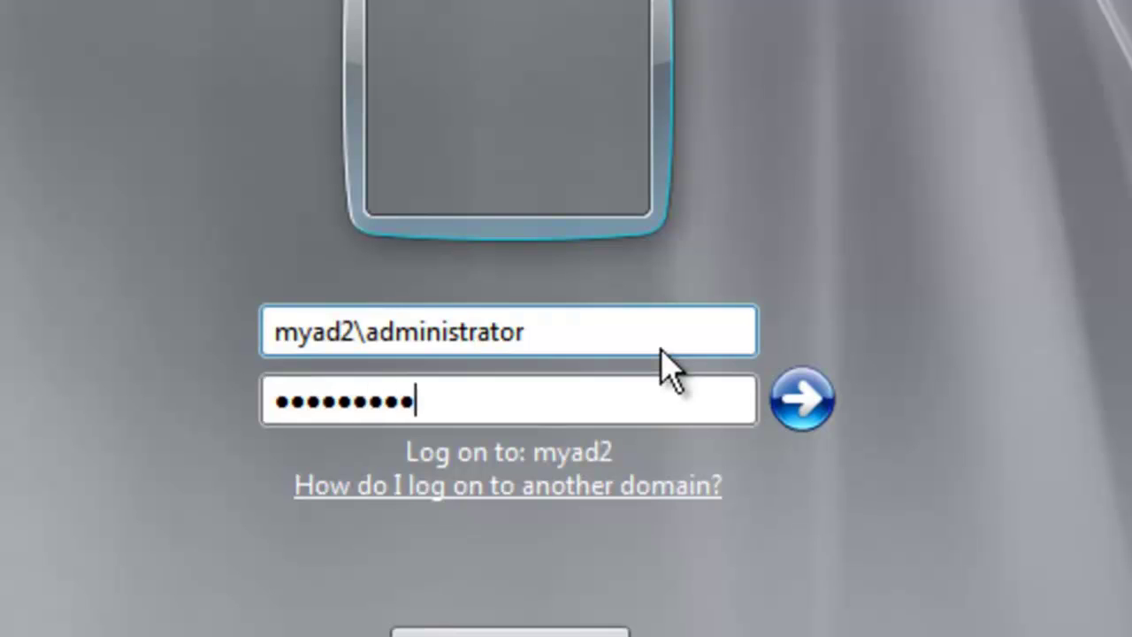
pyautogui.press('Return')
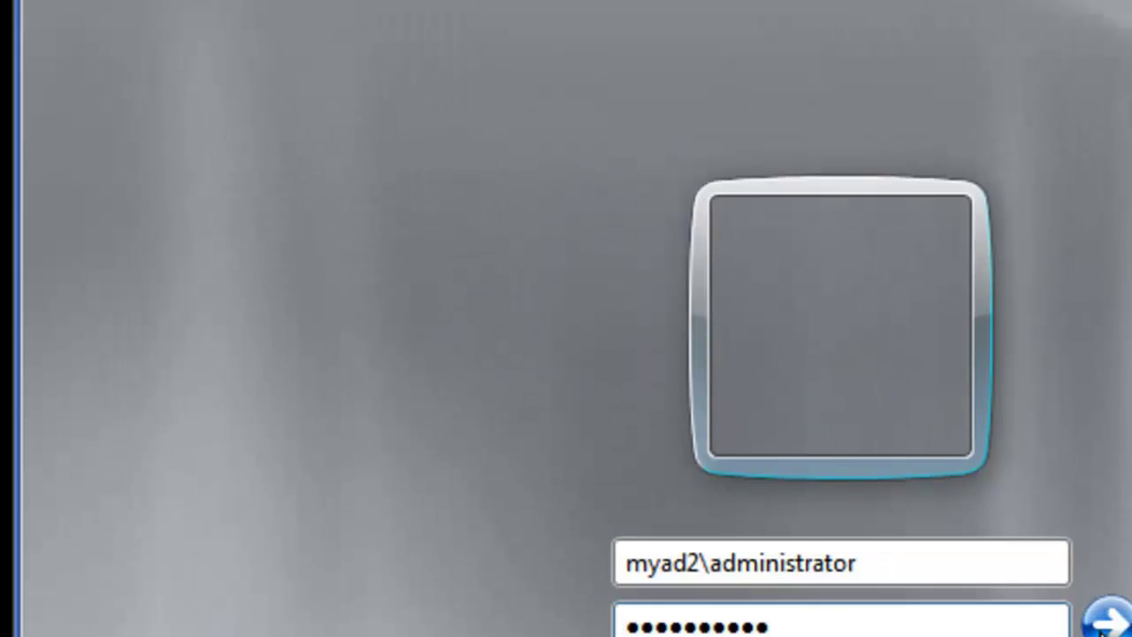
pyautogui.click(1103, 624)
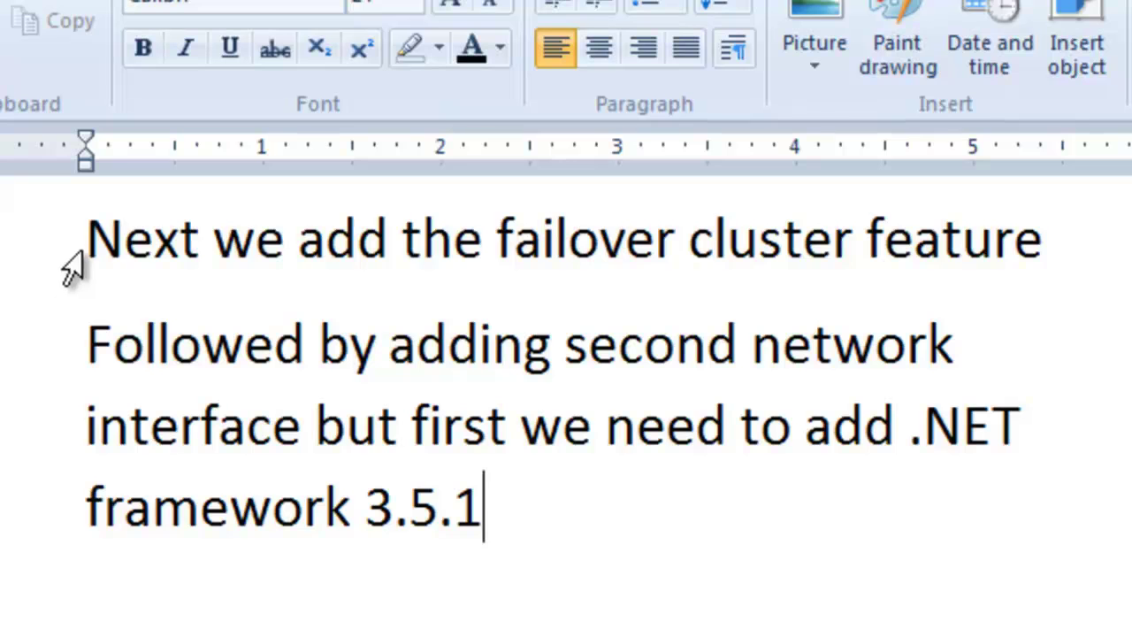
pyautogui.click(89, 251)
pyautogui.click(64, 256)
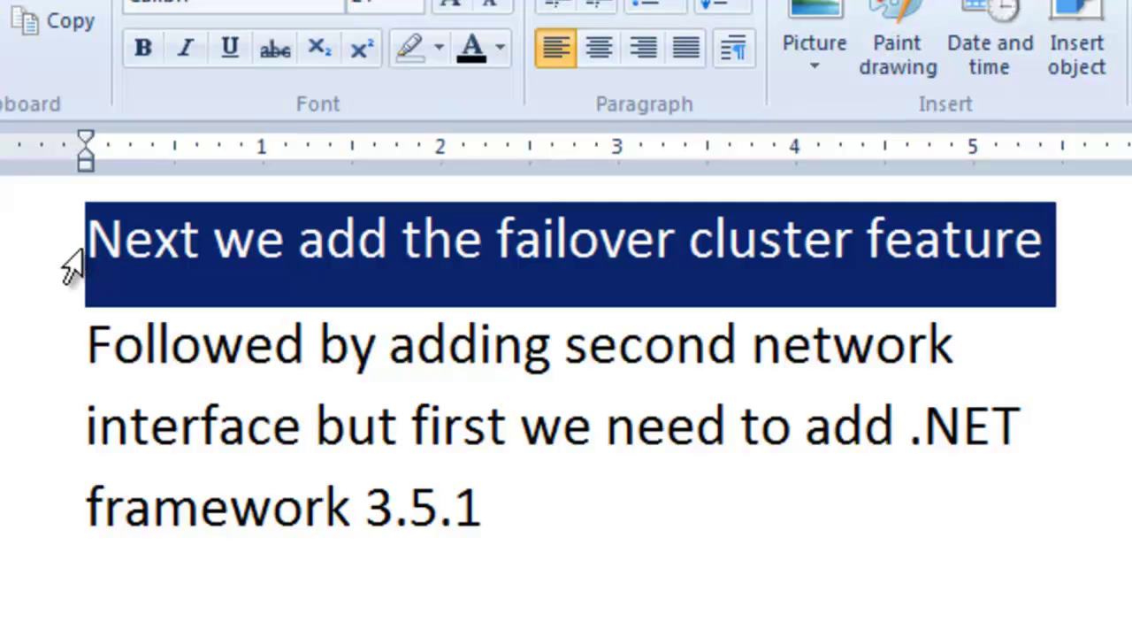
pyautogui.click(64, 356)
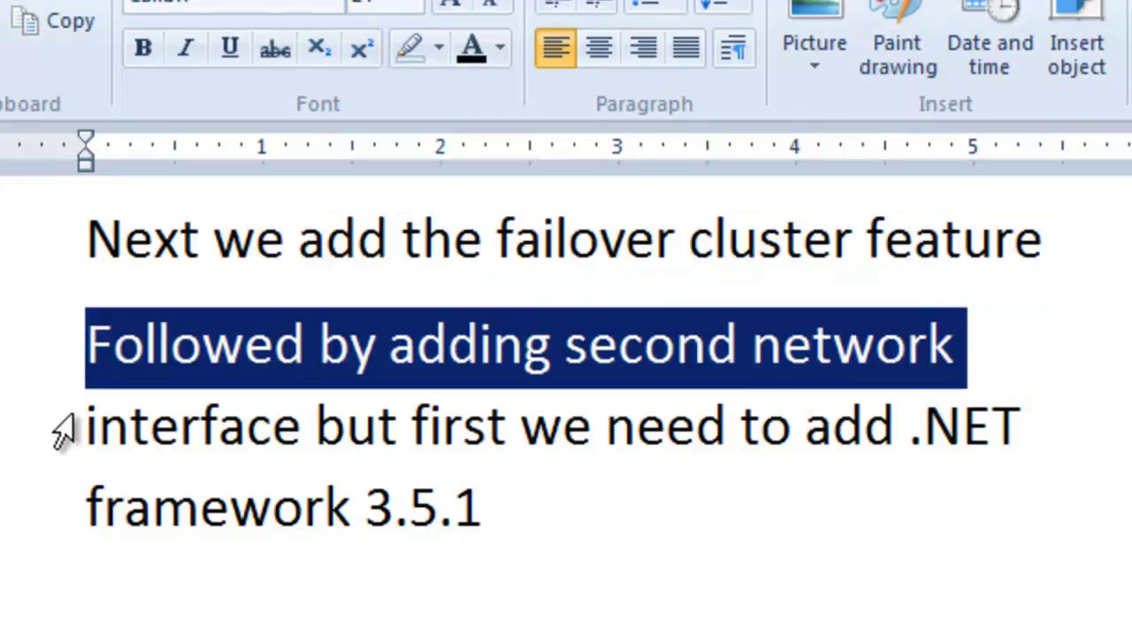
pyautogui.click(62, 435)
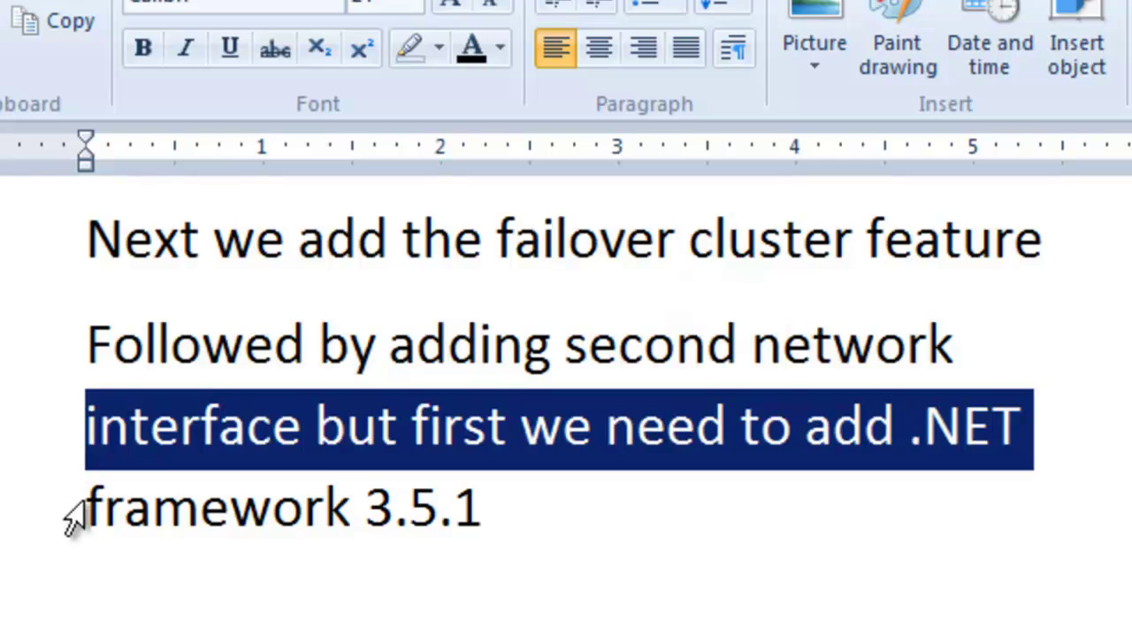
pyautogui.click(67, 517)
pyautogui.moveTo(91, 239); pyautogui.dragTo(110, 506)
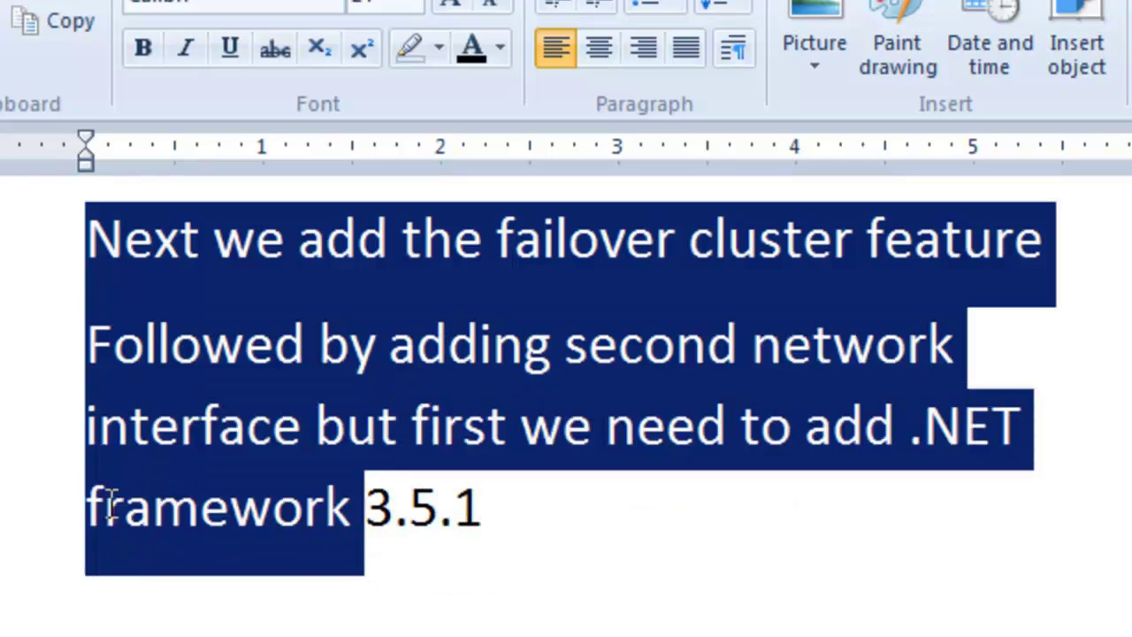
pyautogui.moveTo(335, 522); pyautogui.dragTo(665, 518)
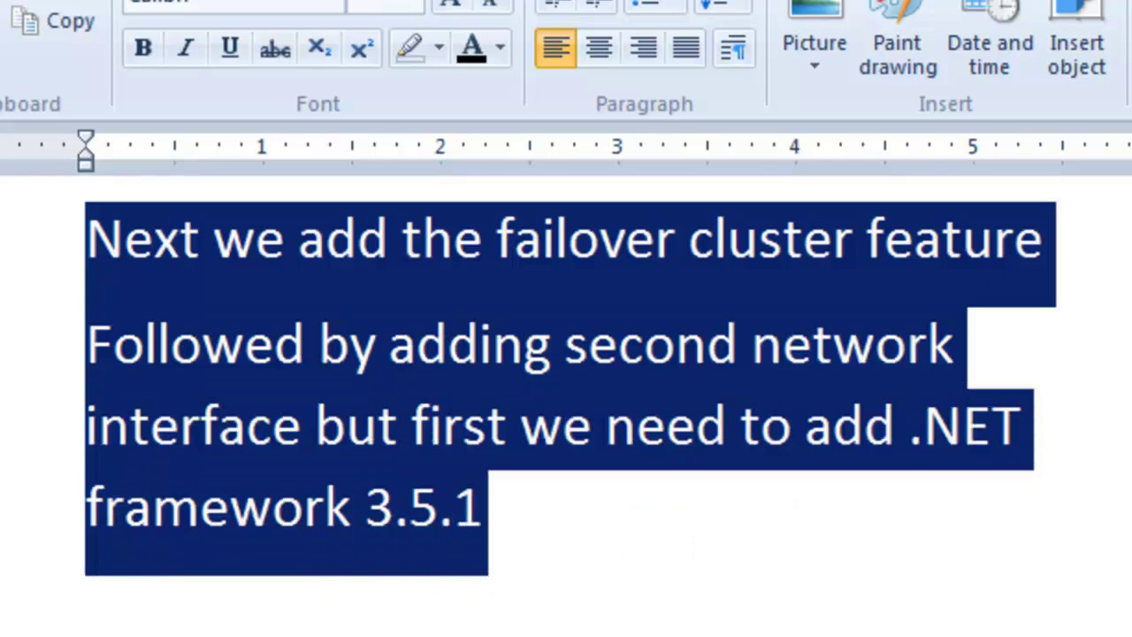
pyautogui.click(537, 508)
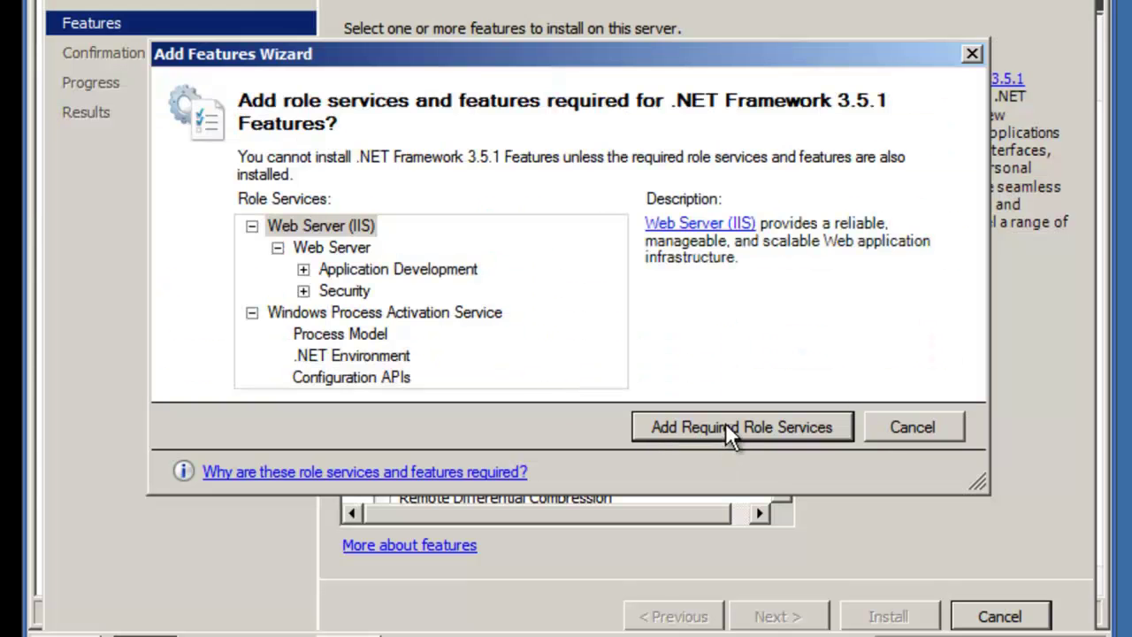
# Step: Add the required Web Server (IIS) role services and install .NET Framework 3.5.1 Features
pyautogui.click(728, 430)
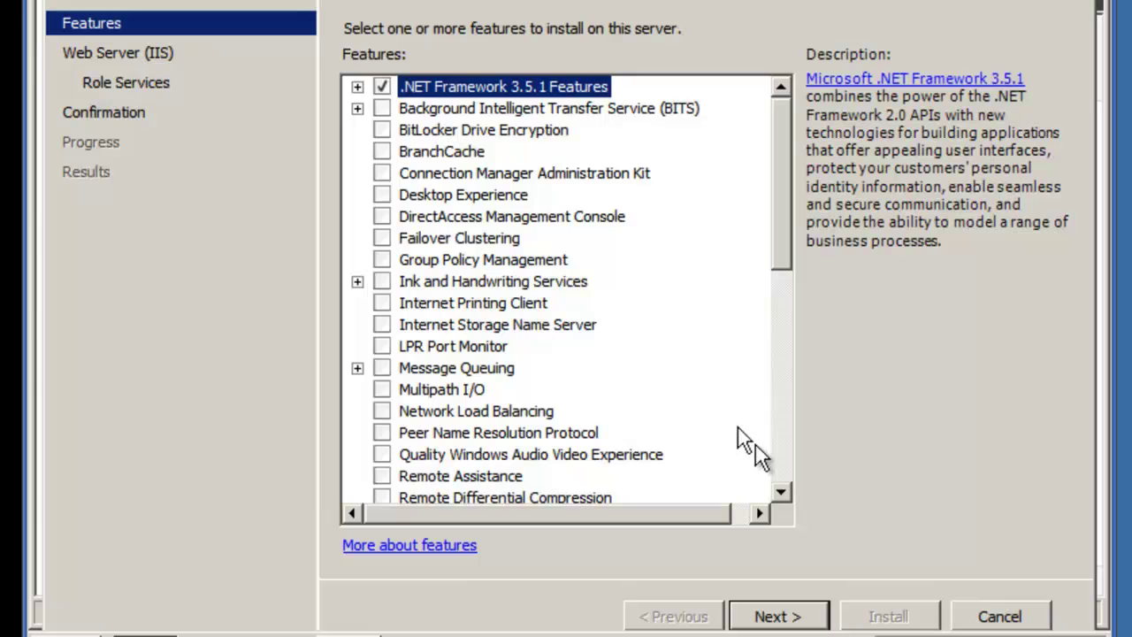
pyautogui.click(804, 617)
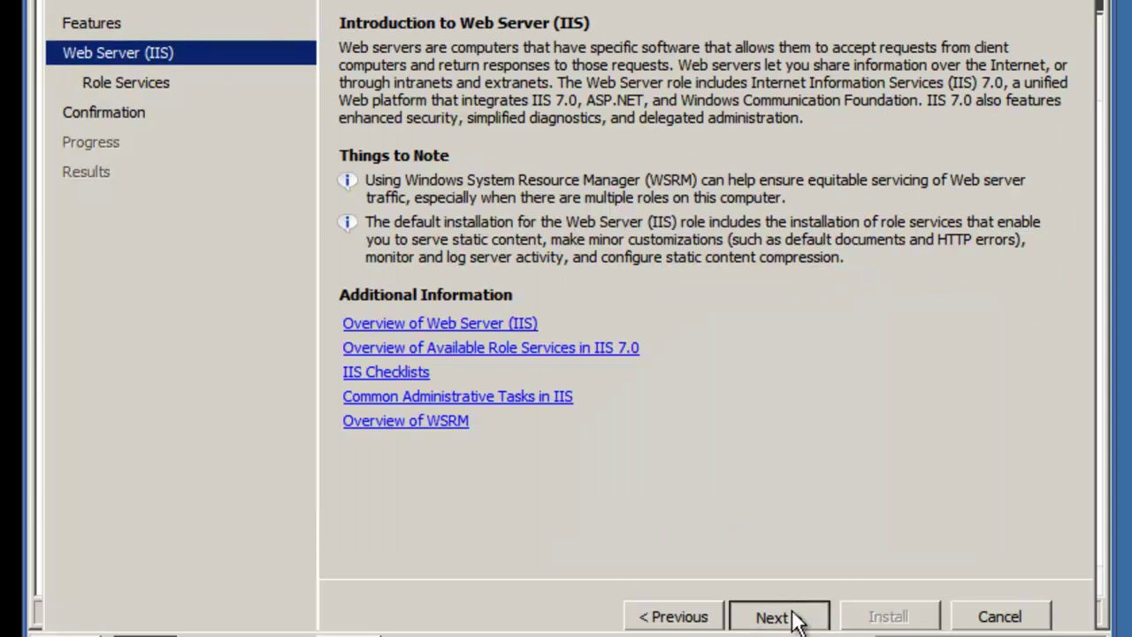
pyautogui.click(791, 615)
pyautogui.click(792, 616)
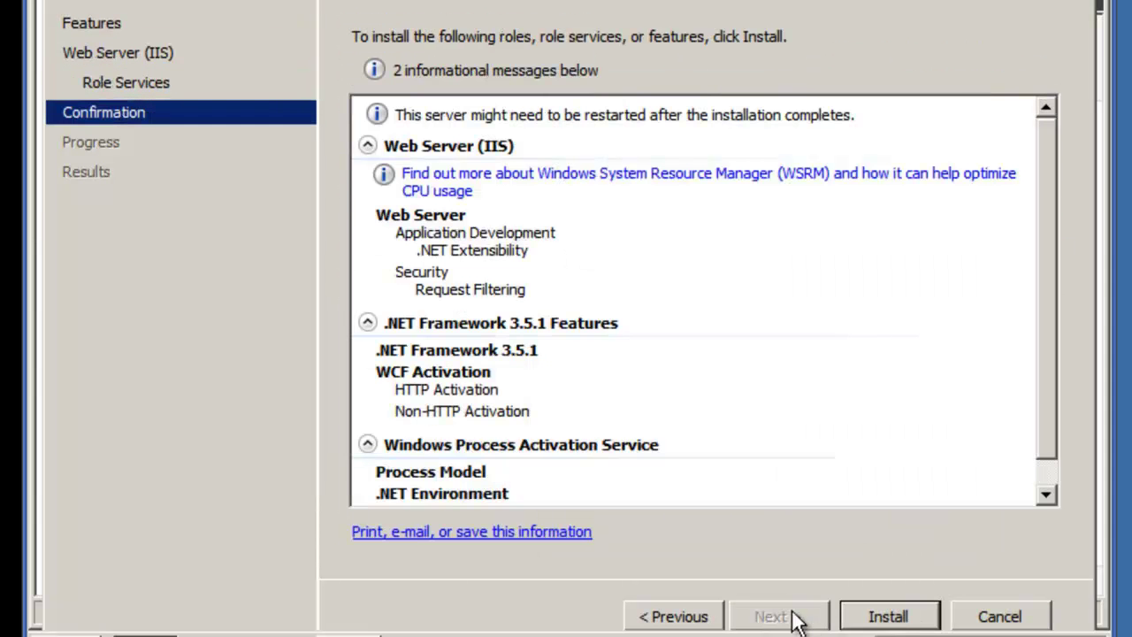
pyautogui.click(886, 616)
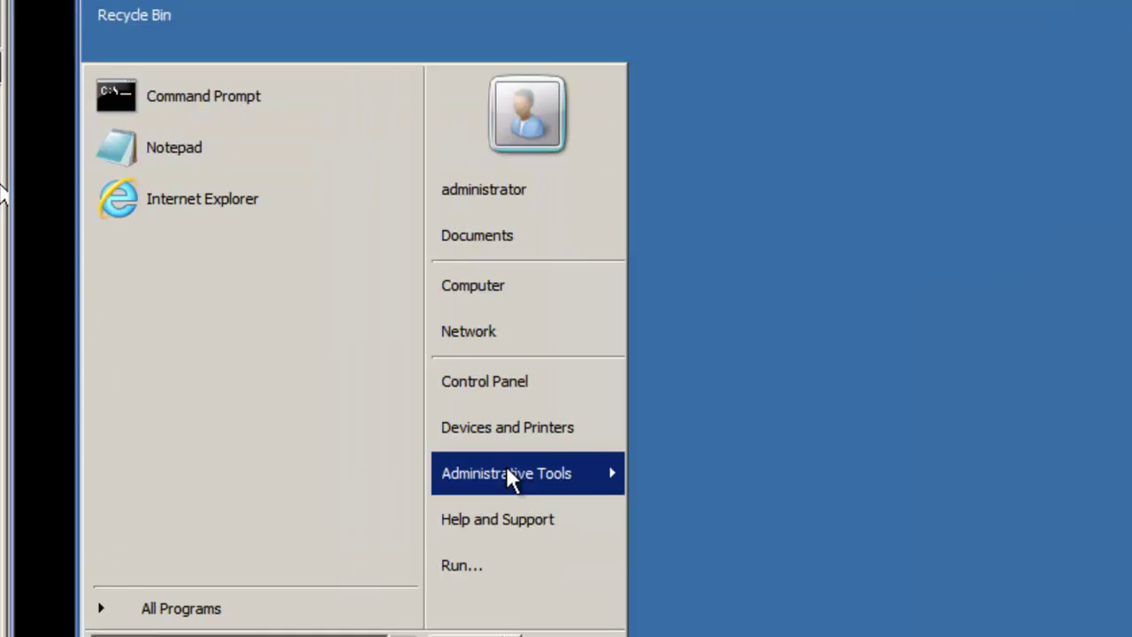
# Step: Return to Server Manager's Features view via Administrative Tools
pyautogui.moveTo(508, 473)
pyautogui.click(726, 241)
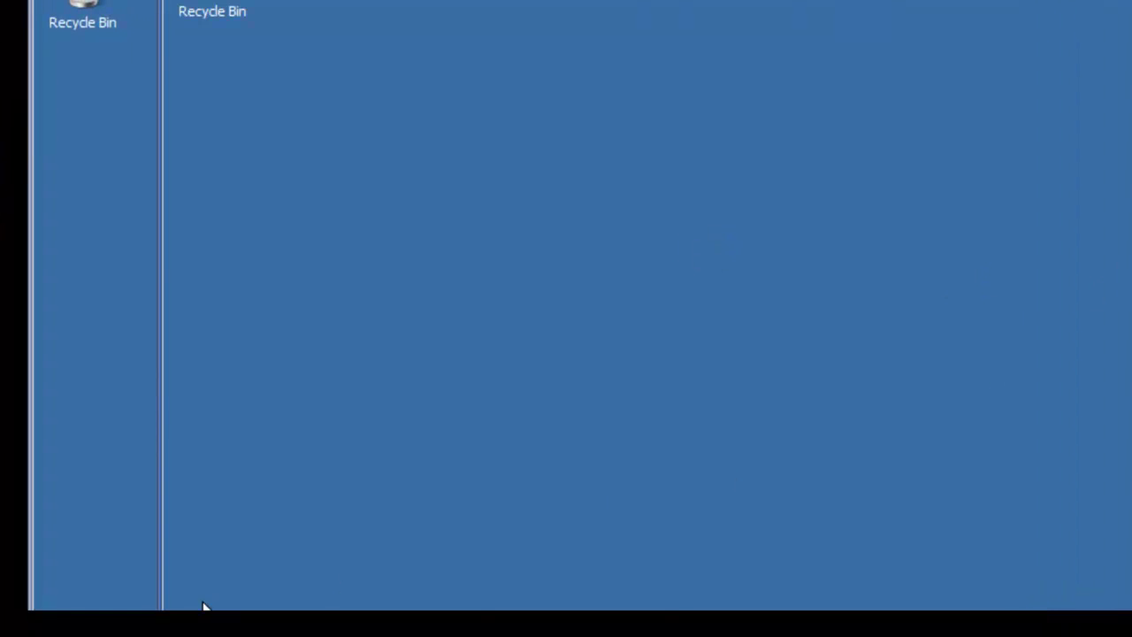
pyautogui.click(203, 606)
pyautogui.moveTo(589, 442)
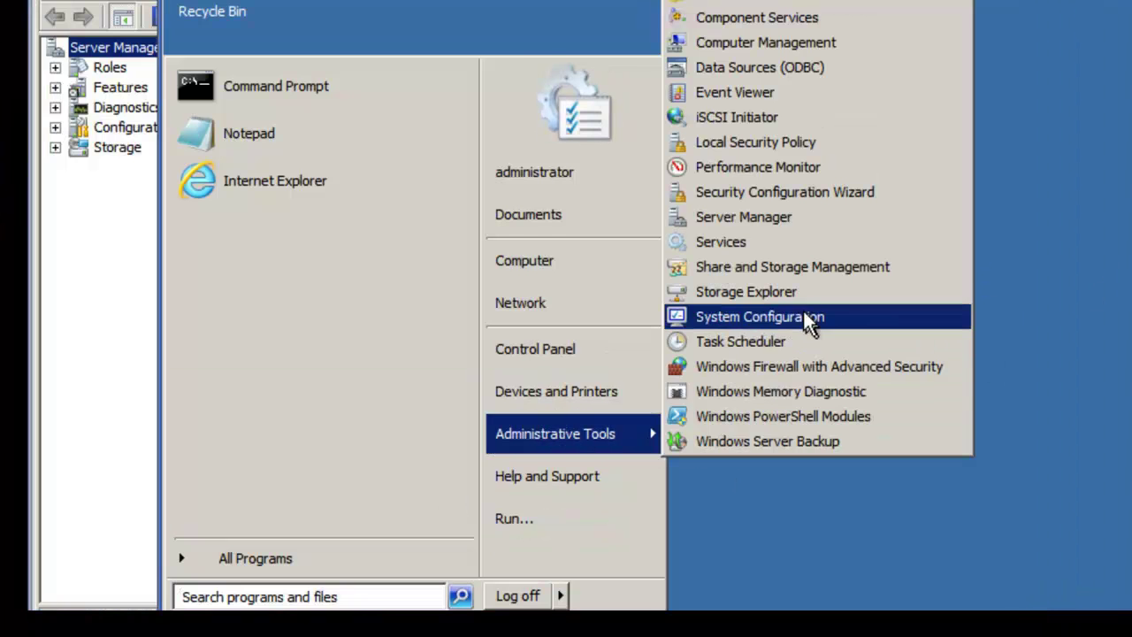
pyautogui.click(699, 239)
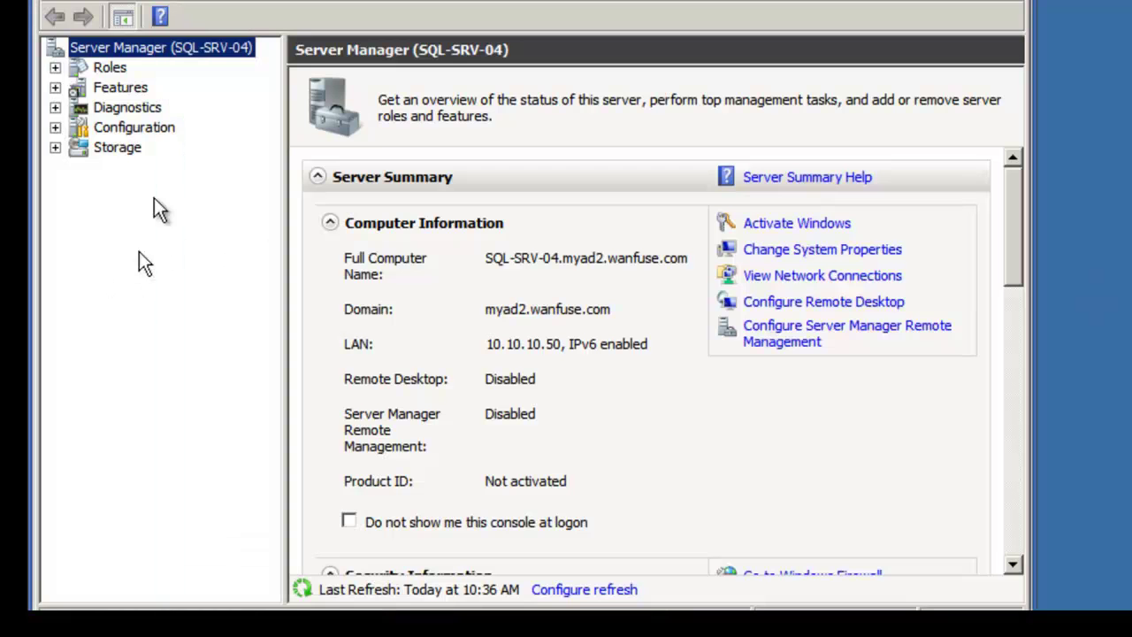
pyautogui.click(118, 87)
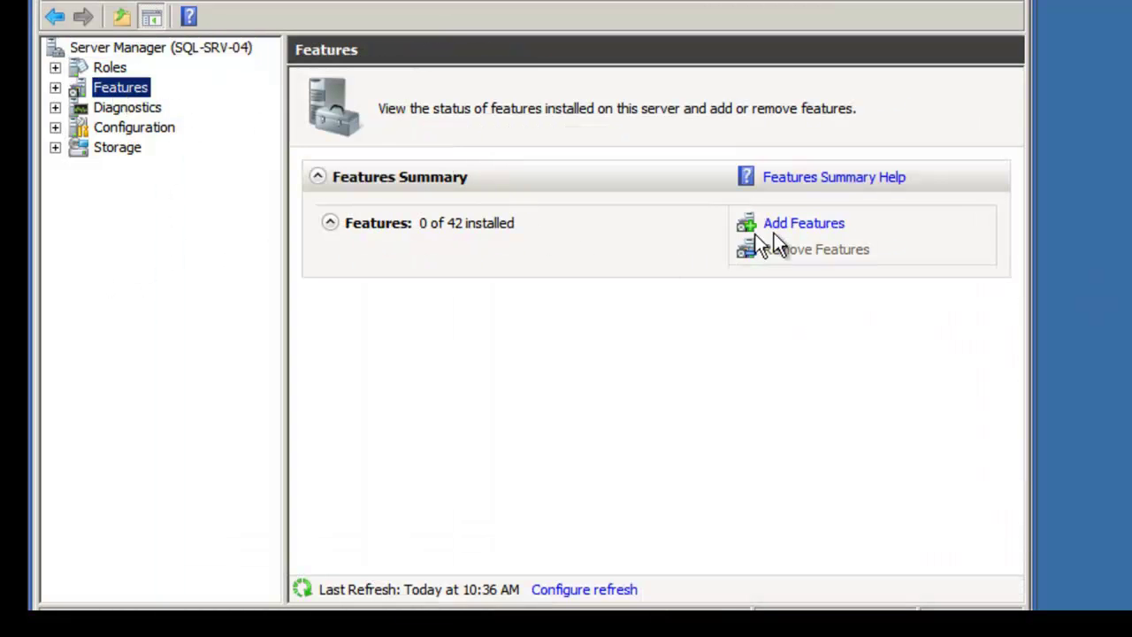
# Step: Run Add Features for .NET Framework 3.5.1 with its required IIS role services and install
pyautogui.click(780, 228)
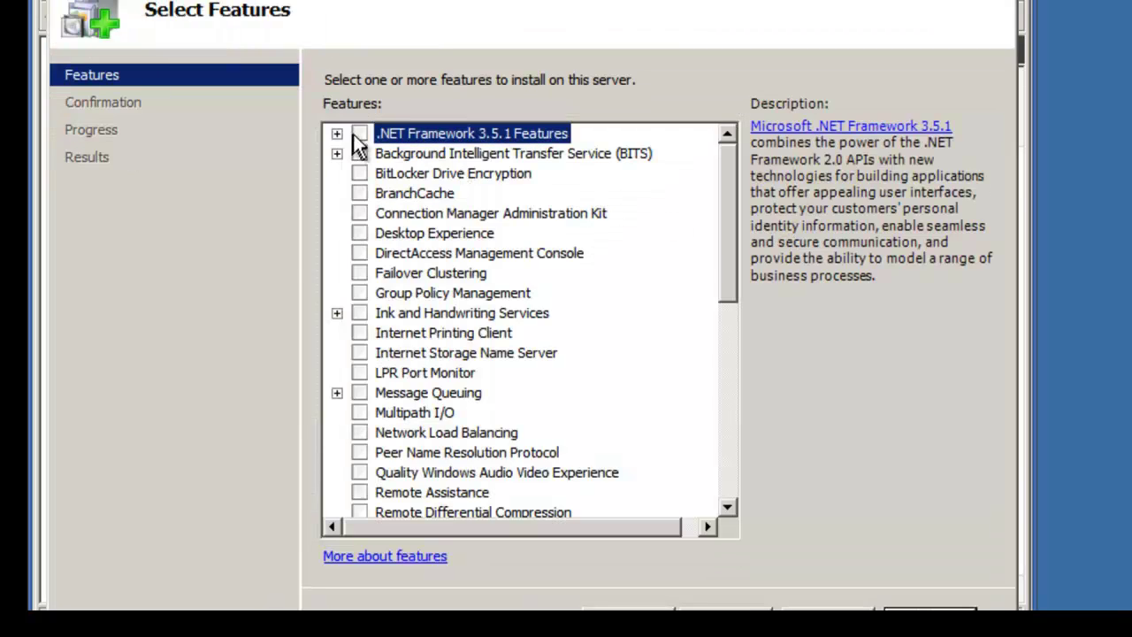
pyautogui.click(358, 135)
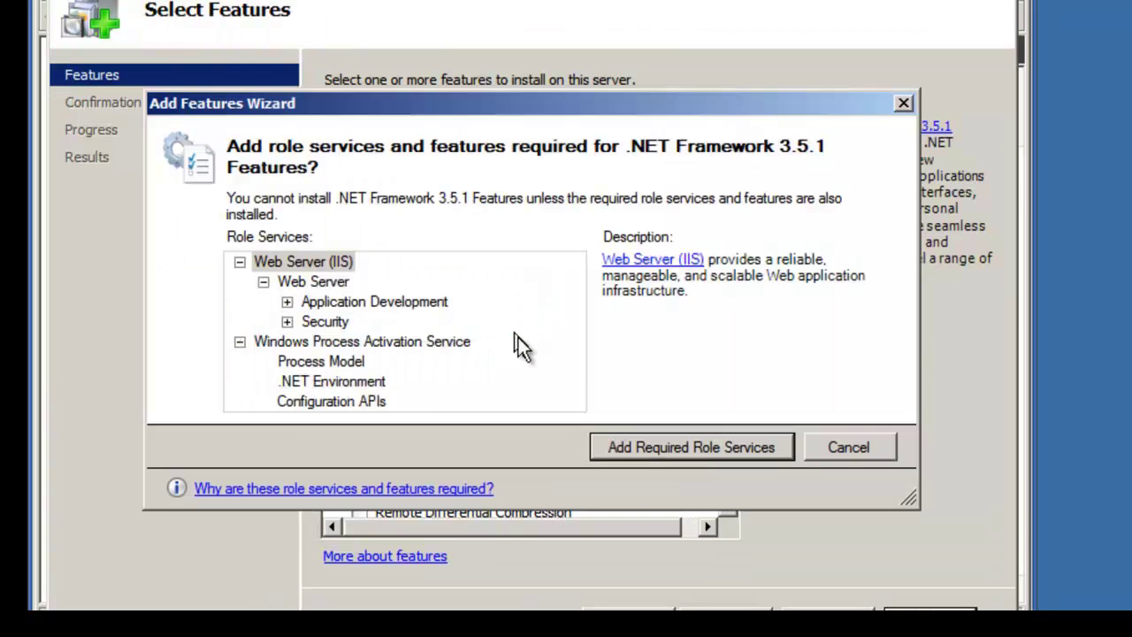
pyautogui.click(678, 446)
pyautogui.click(725, 608)
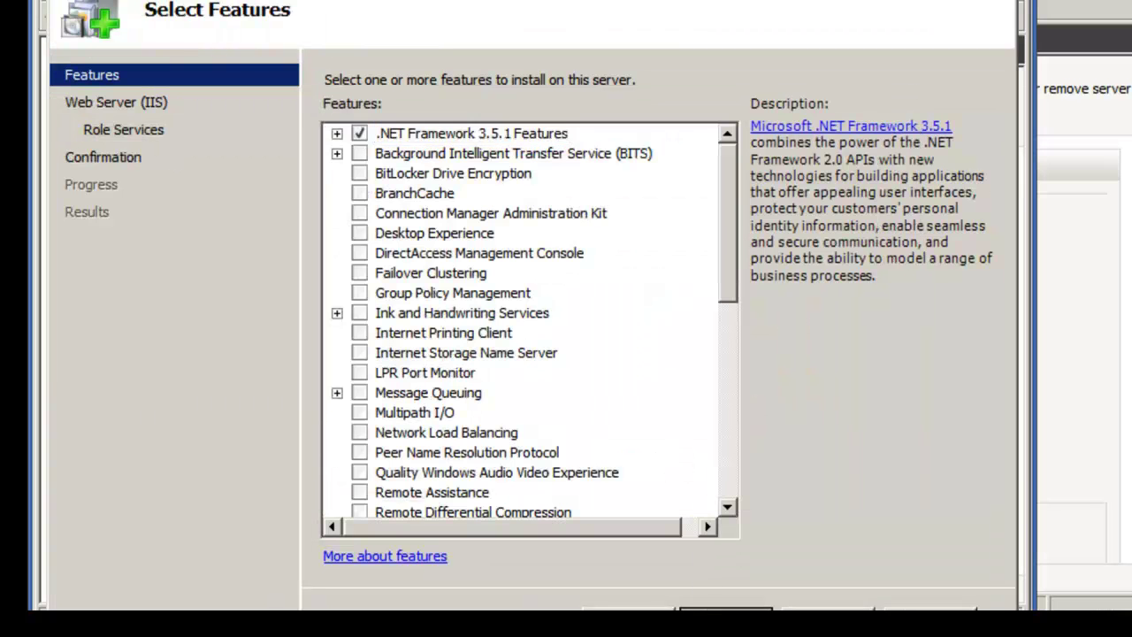
pyautogui.press('Return')
pyautogui.press('Return')
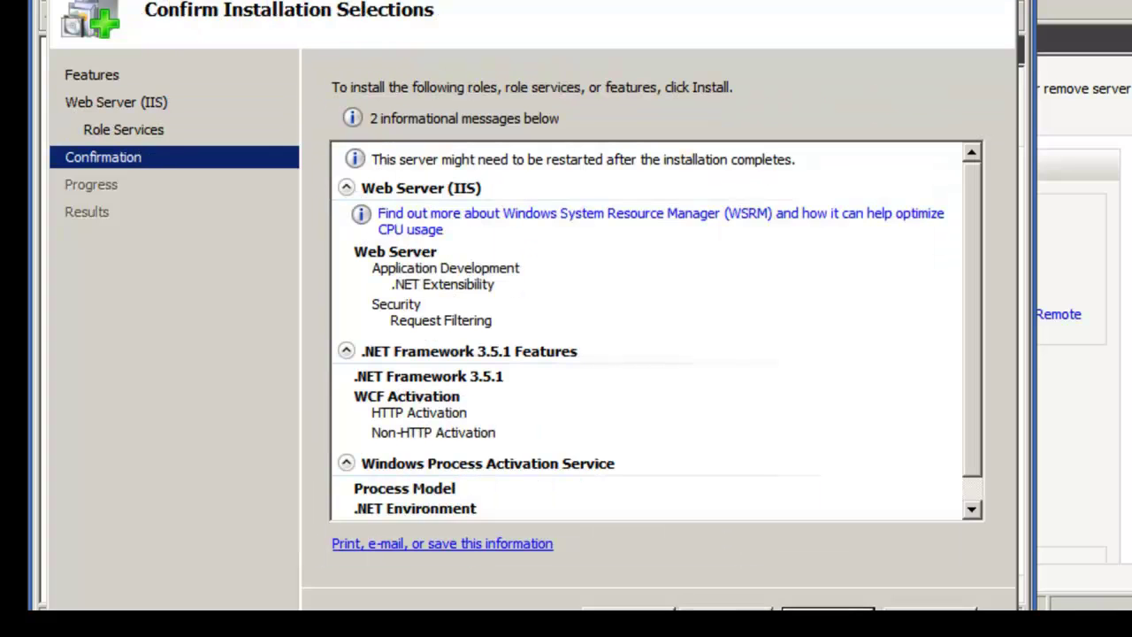
pyautogui.press('Return')
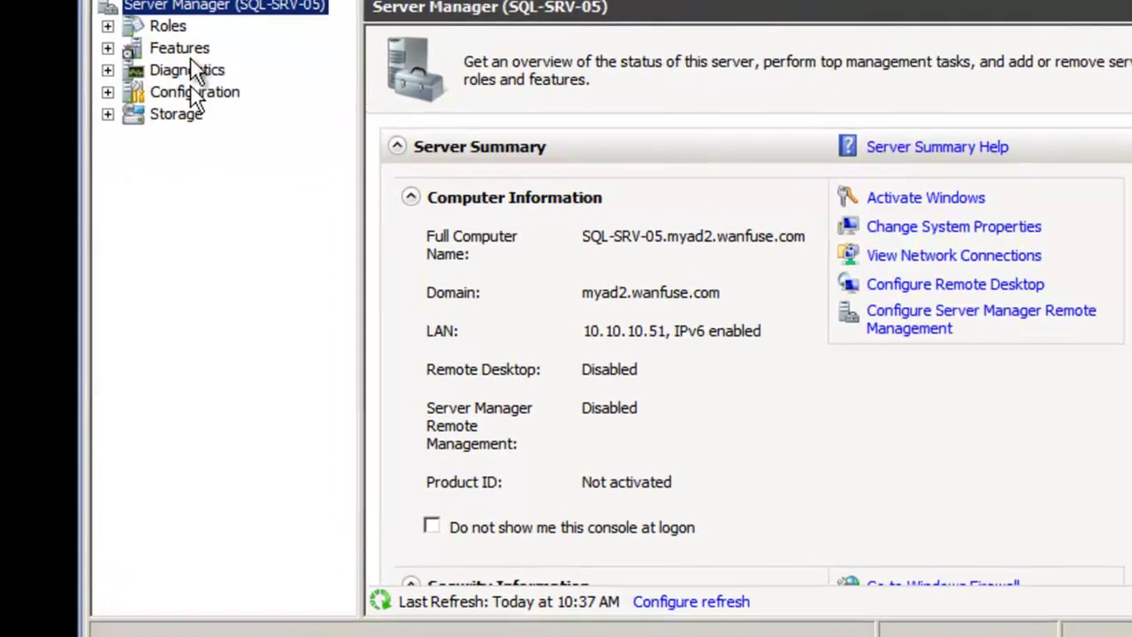
# Step: On SQL-SRV-05, install .NET Framework 3.5.1 Features with the required Web Server (IIS) role services
pyautogui.click(250, 76)
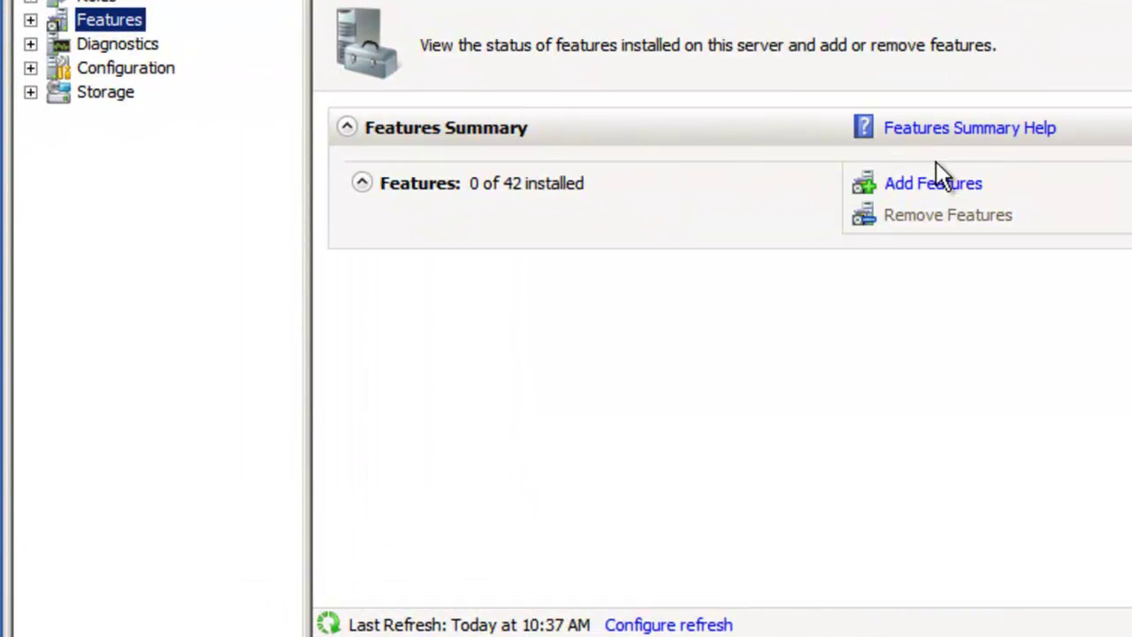
pyautogui.click(934, 187)
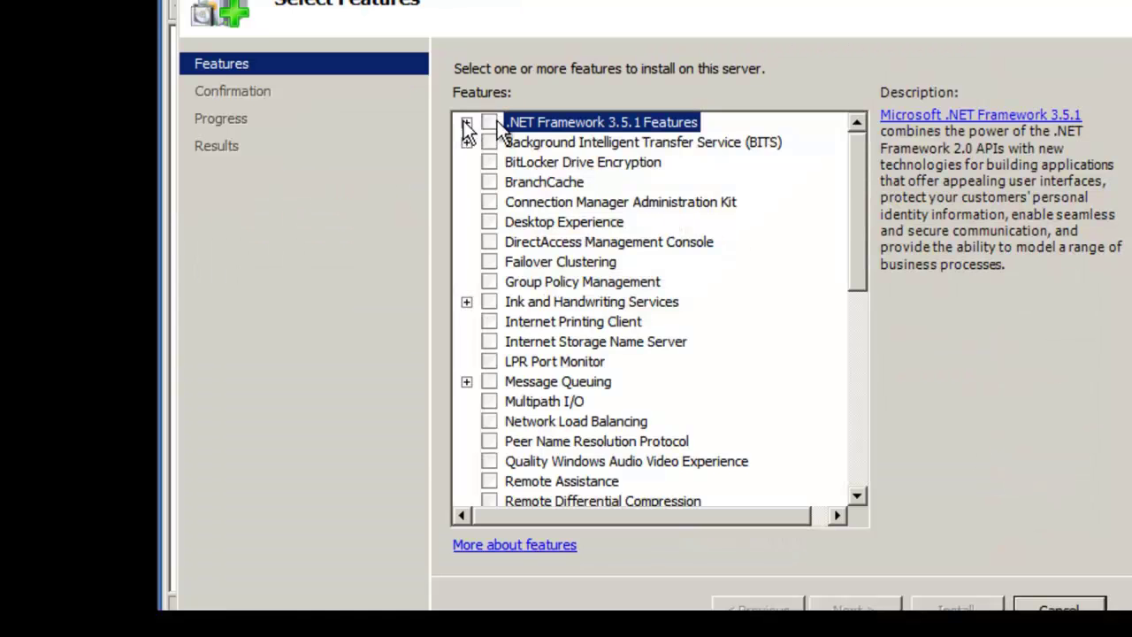
pyautogui.click(491, 123)
pyautogui.click(778, 434)
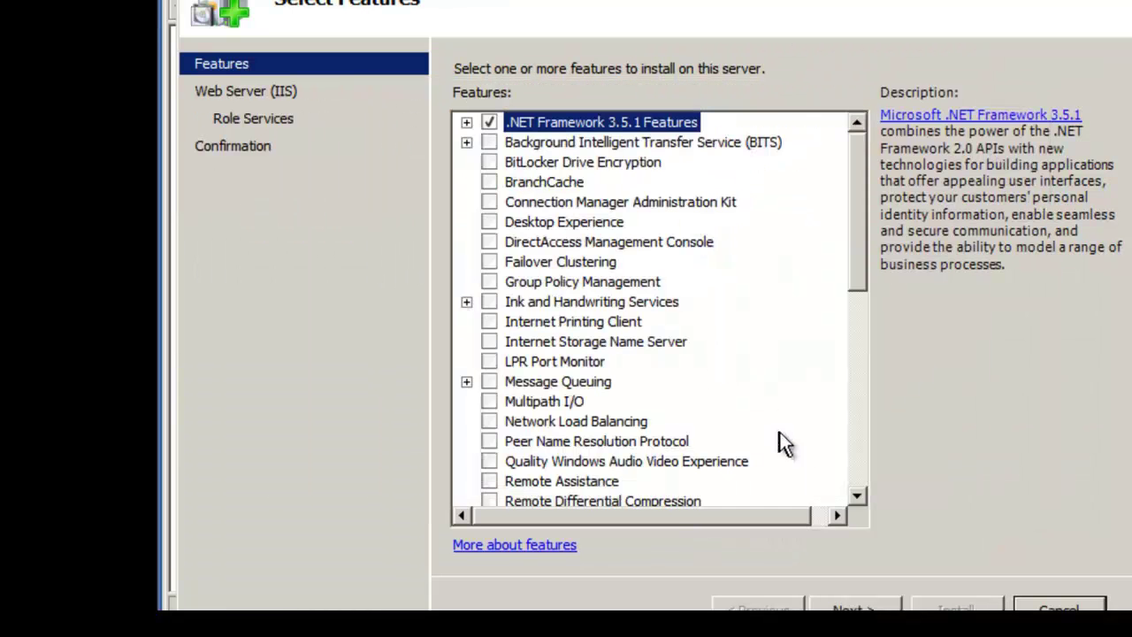
pyautogui.press('Return')
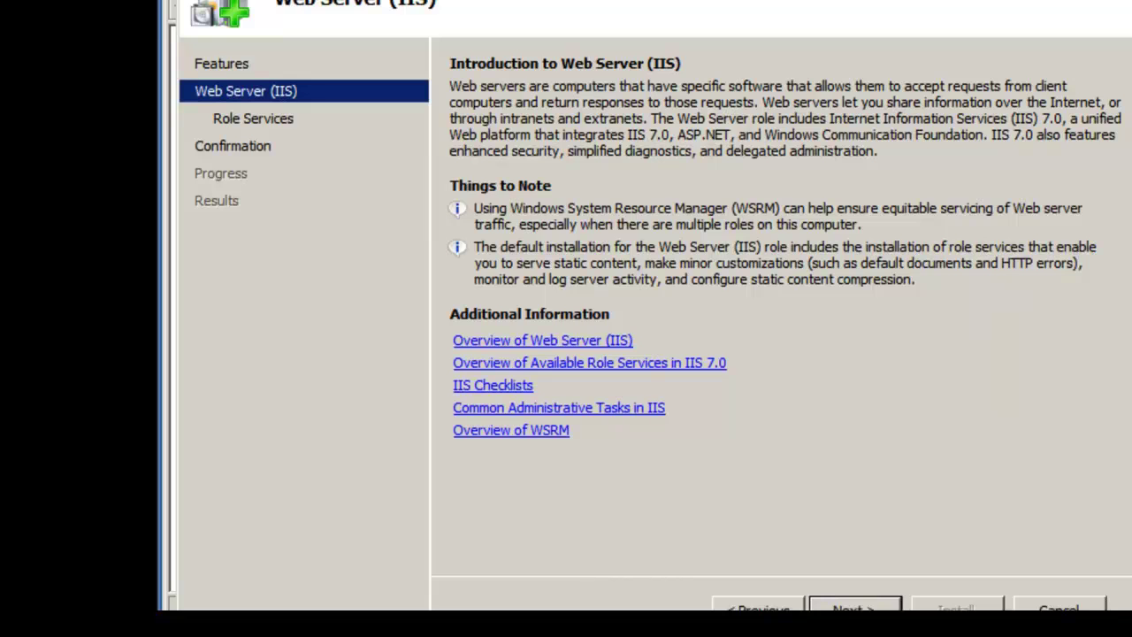
pyautogui.press('Return')
pyautogui.press('Return')
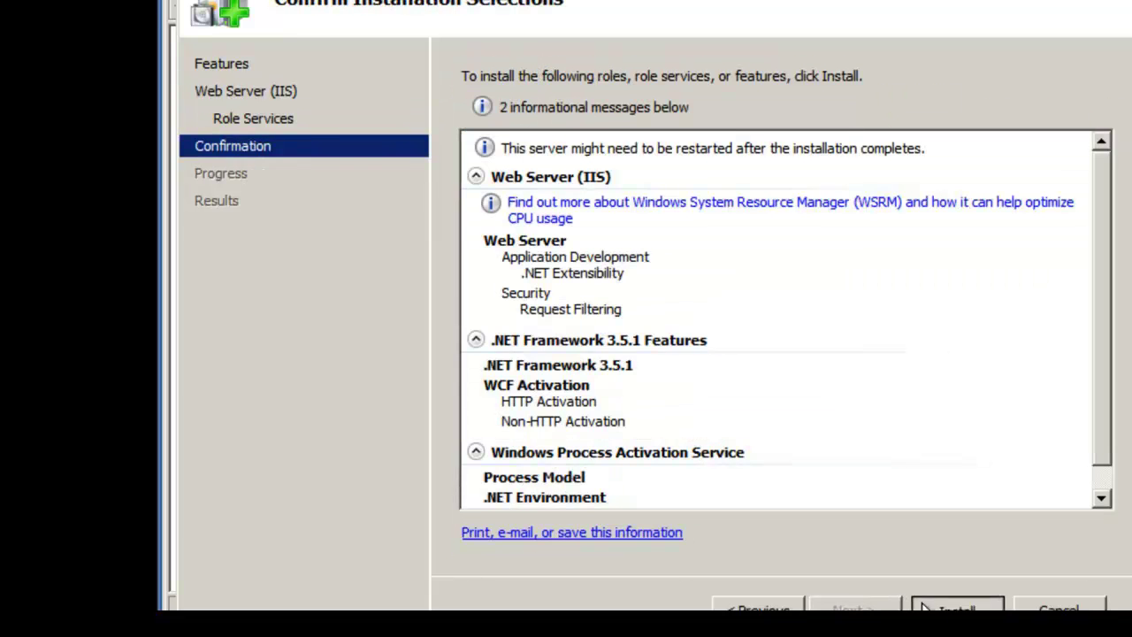
pyautogui.click(924, 608)
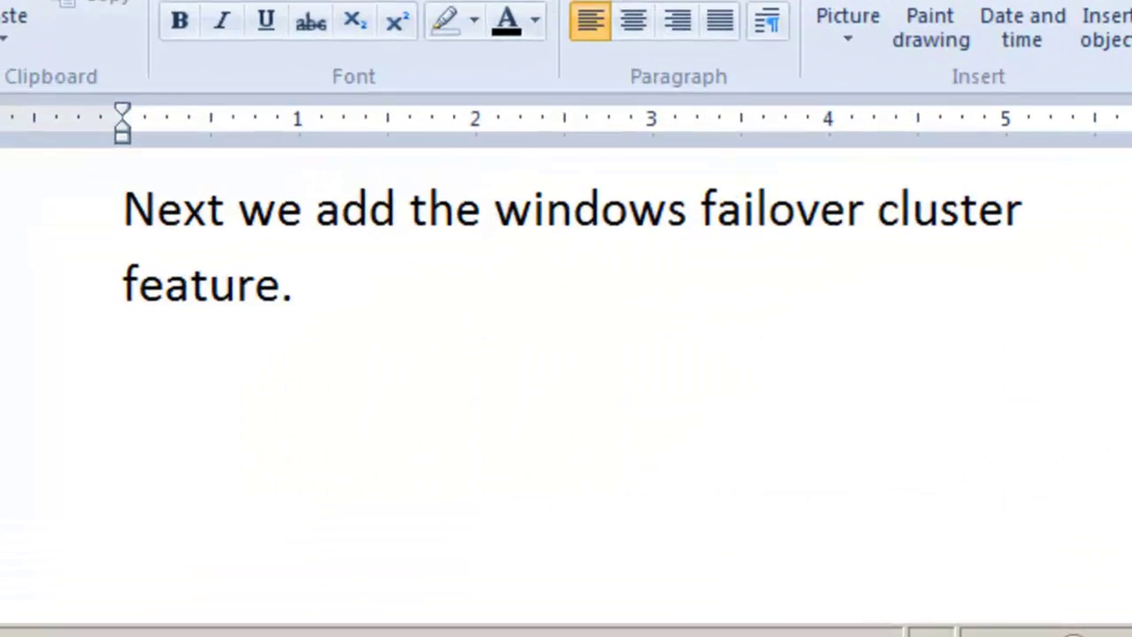
pyautogui.click(102, 232)
pyautogui.click(93, 296)
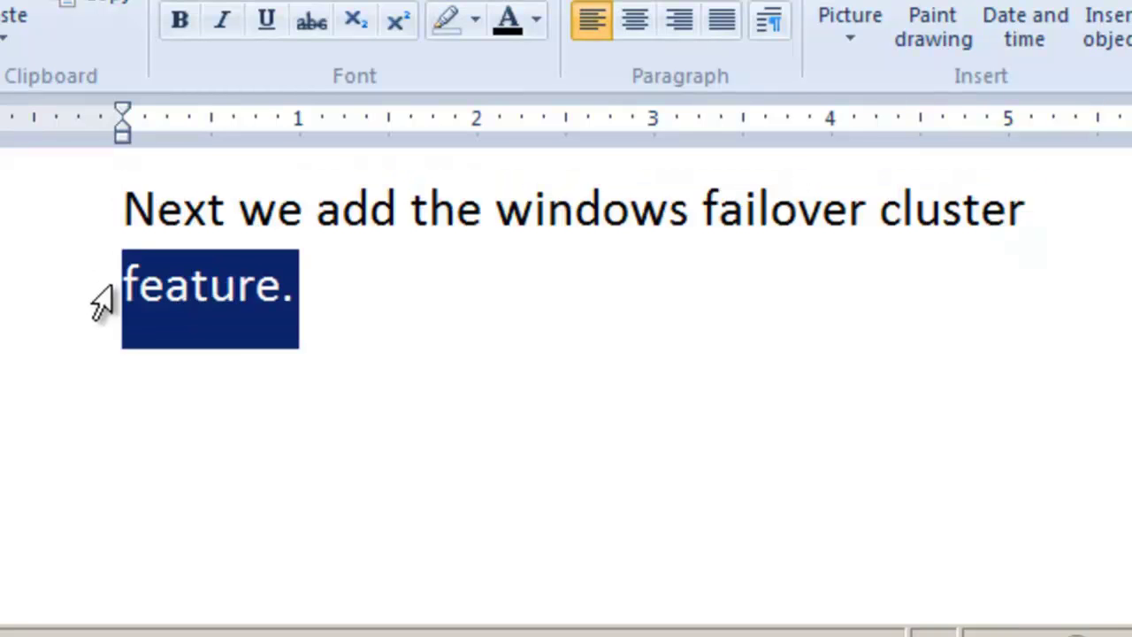
pyautogui.moveTo(89, 235); pyautogui.dragTo(100, 298)
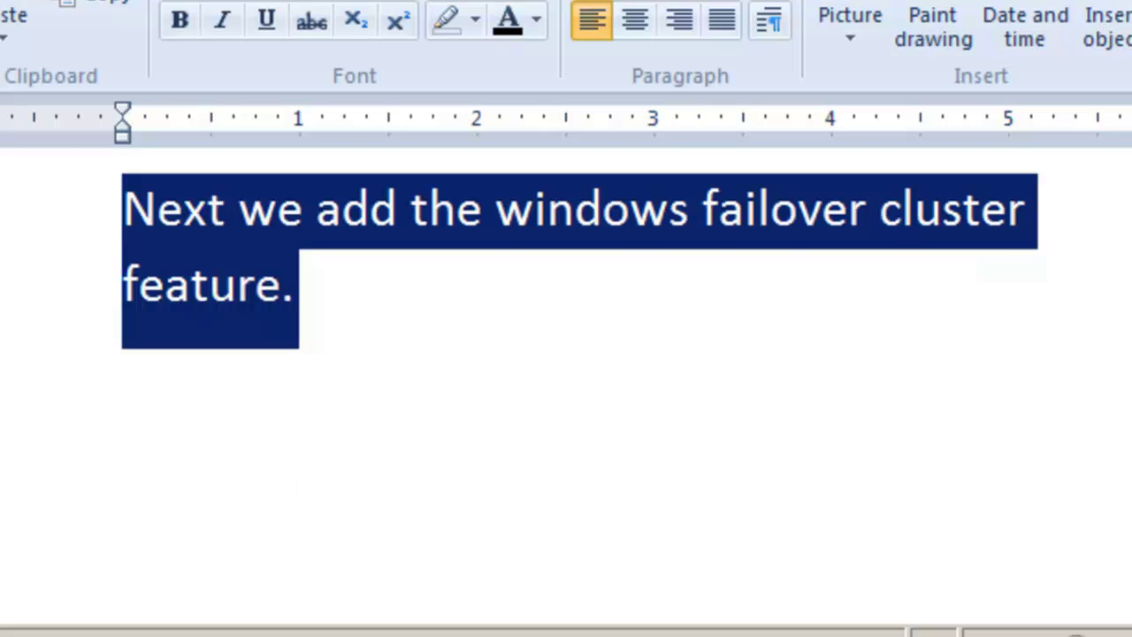
pyautogui.press('Right')
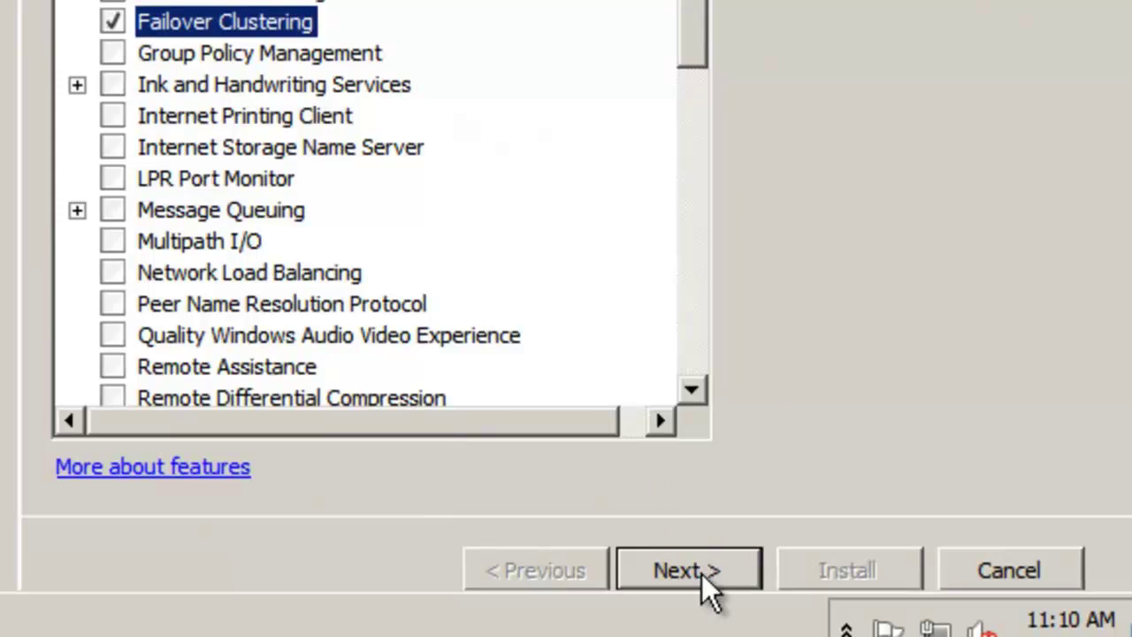
# Step: Confirm and finish the Failover Clustering installation on the other SQL server
pyautogui.click(703, 570)
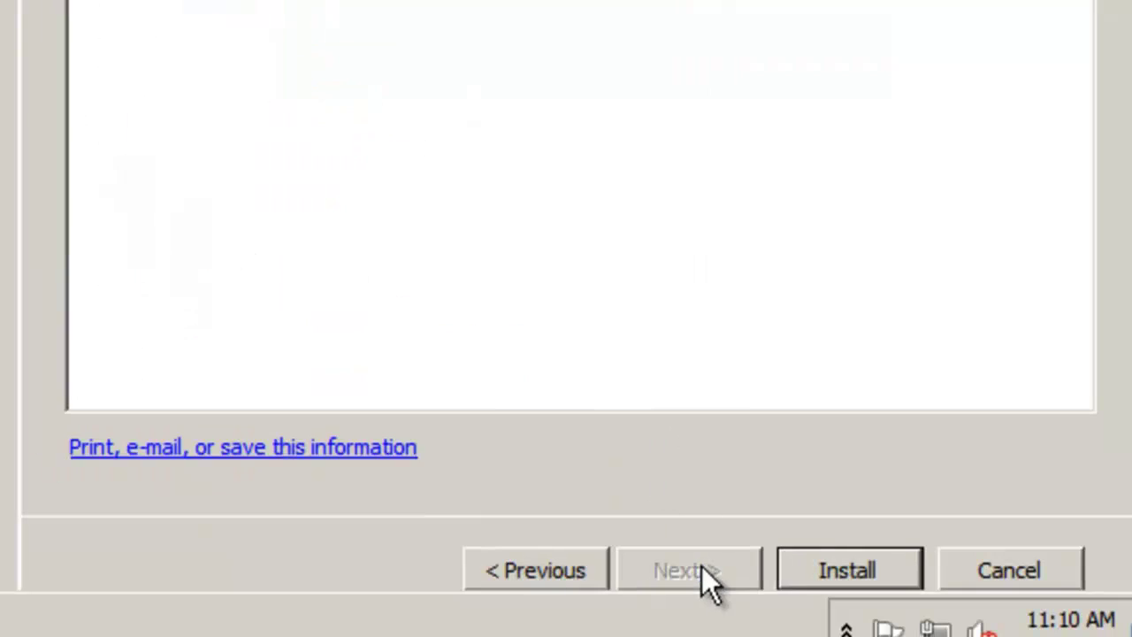
pyautogui.click(809, 579)
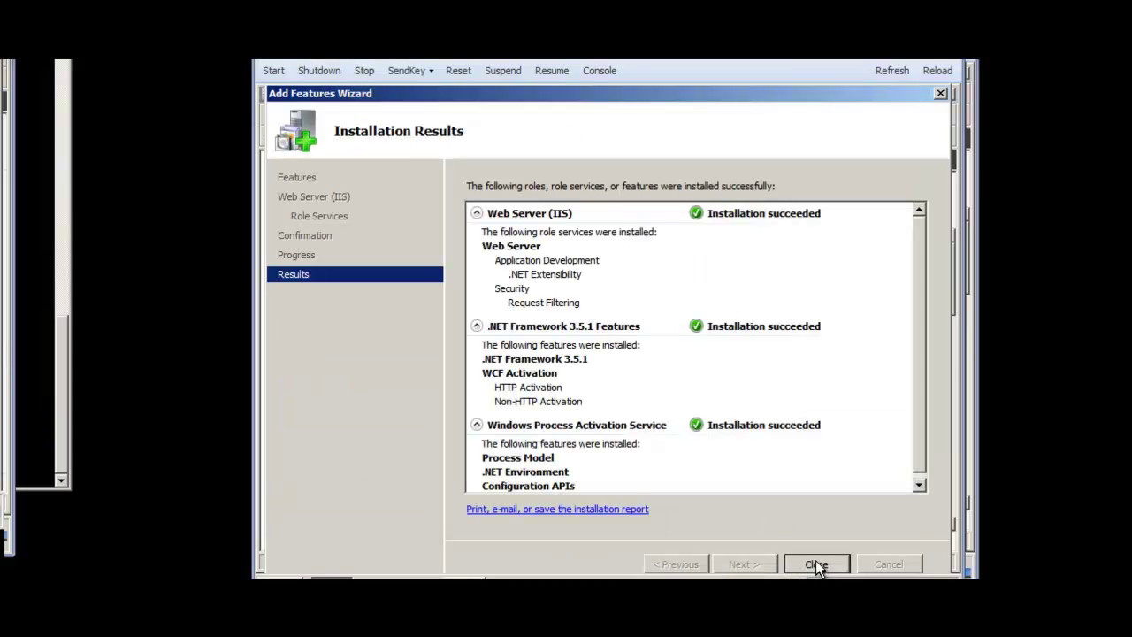
pyautogui.click(815, 564)
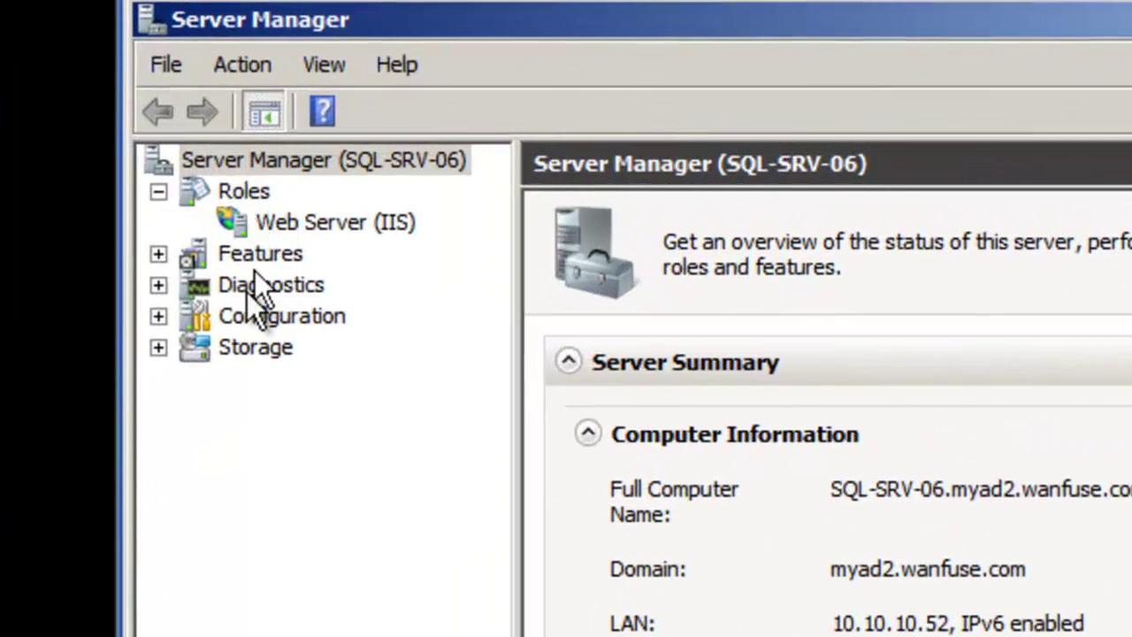
# Step: Install Failover Clustering on SQL-SRV-06, then show SQL-SRV-04's Features summary
pyautogui.click(252, 255)
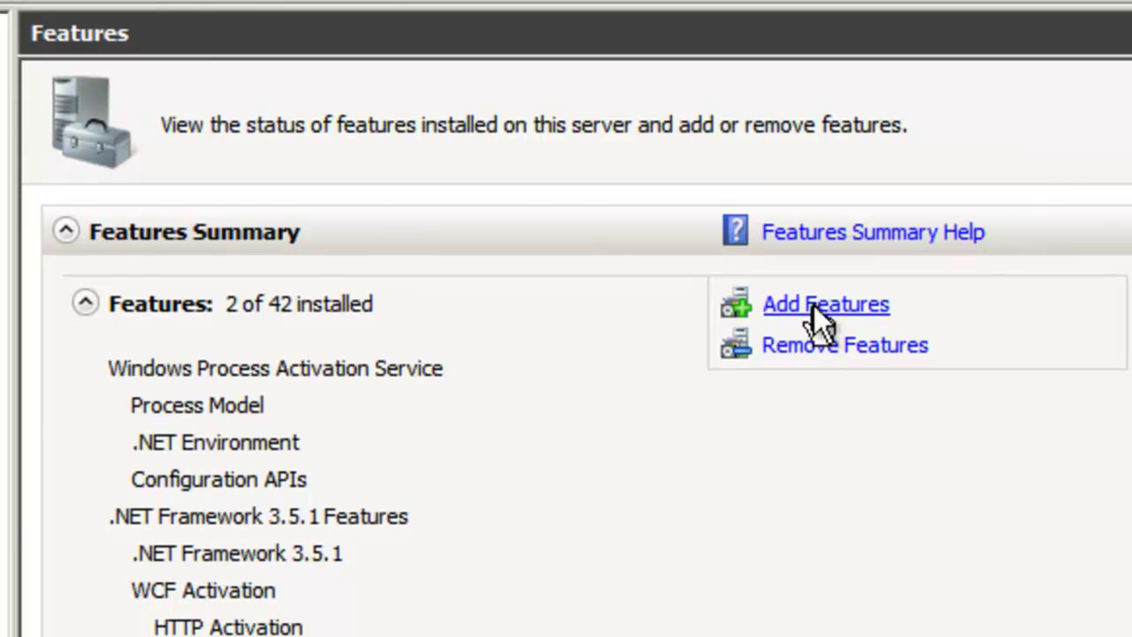
pyautogui.click(813, 305)
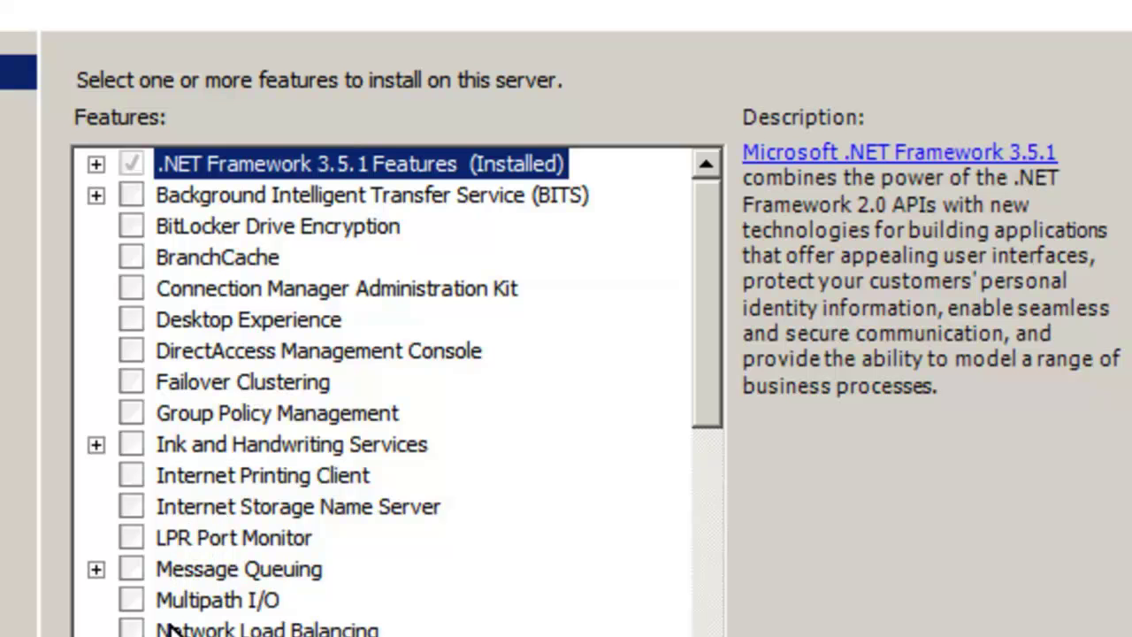
pyautogui.click(135, 383)
pyautogui.press('Return')
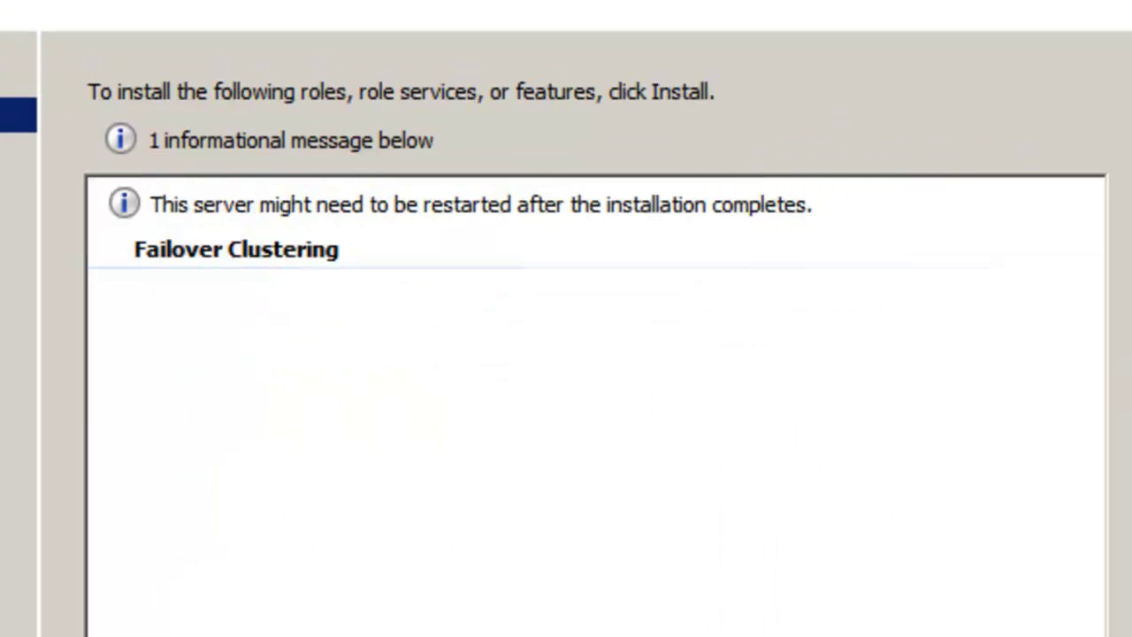
pyautogui.press('Return')
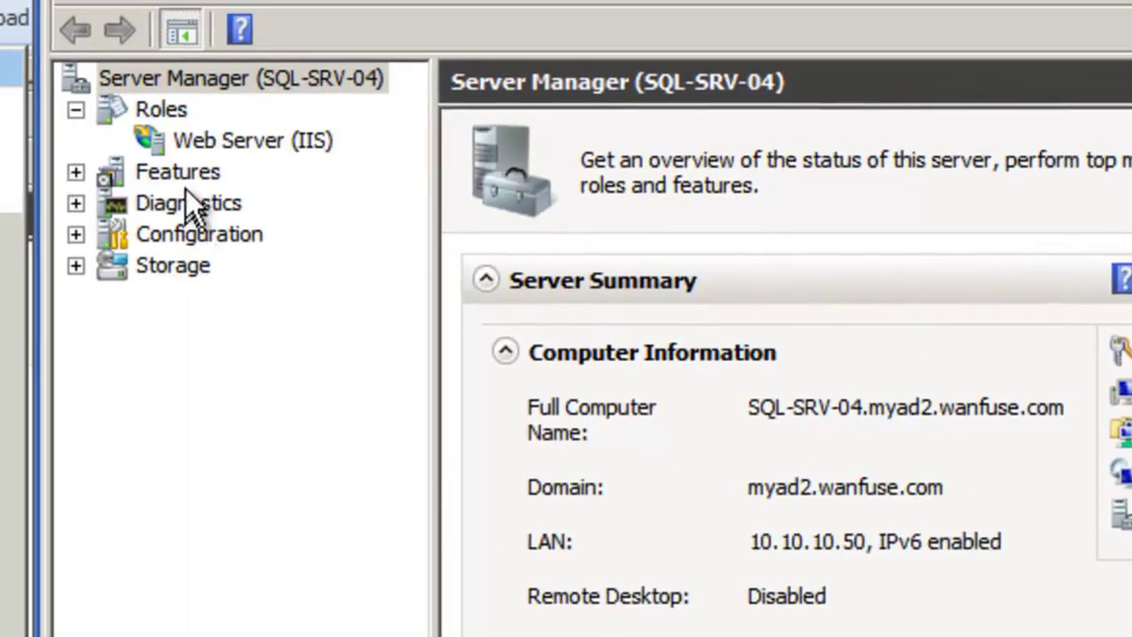
pyautogui.click(232, 189)
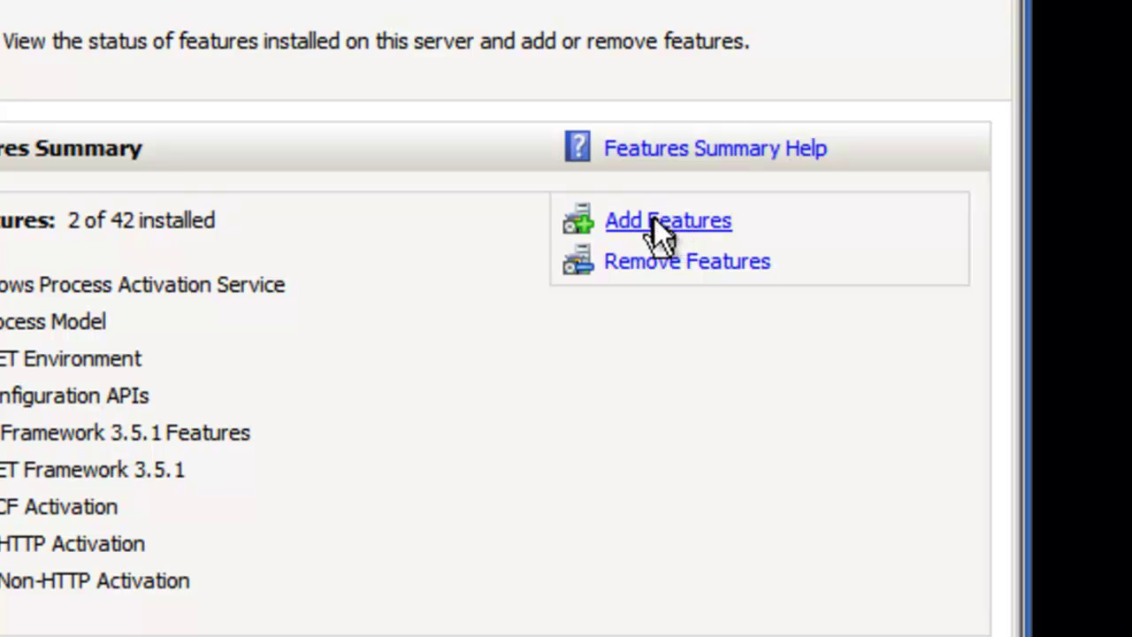
# Step: Add Failover Clustering to the remaining SQL server and start its installation
pyautogui.click(653, 220)
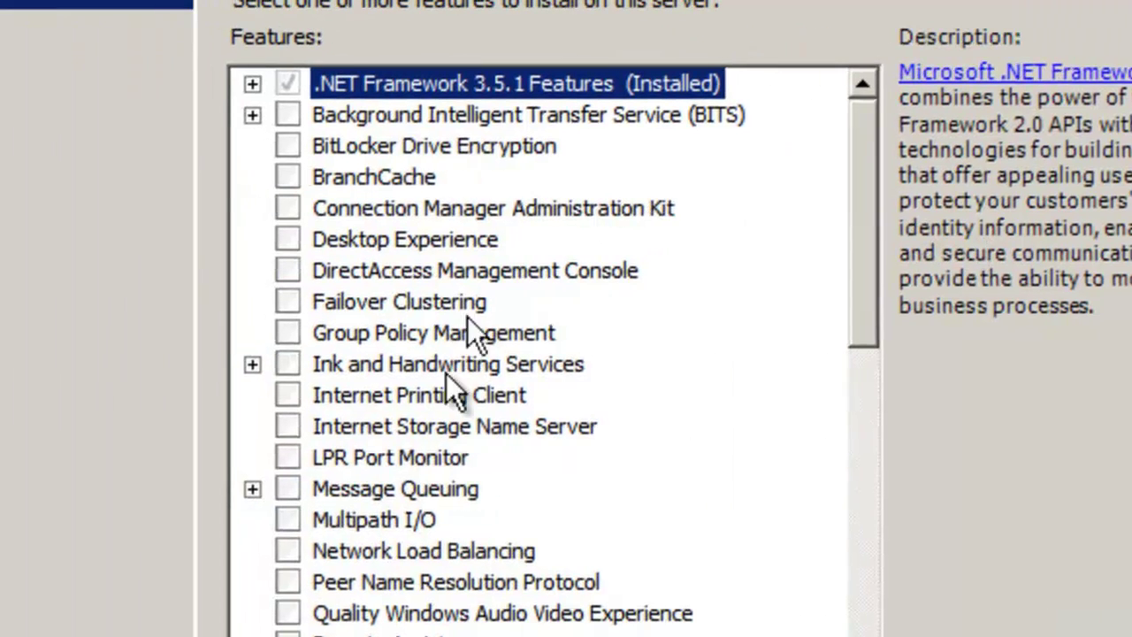
pyautogui.click(326, 301)
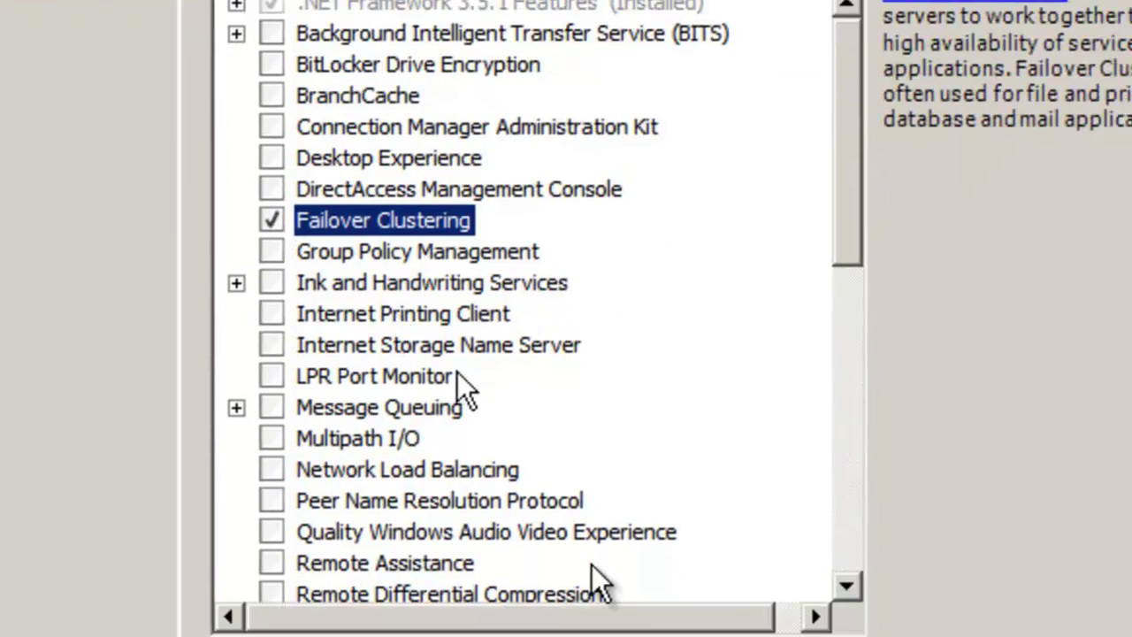
pyautogui.click(628, 500)
pyautogui.click(790, 510)
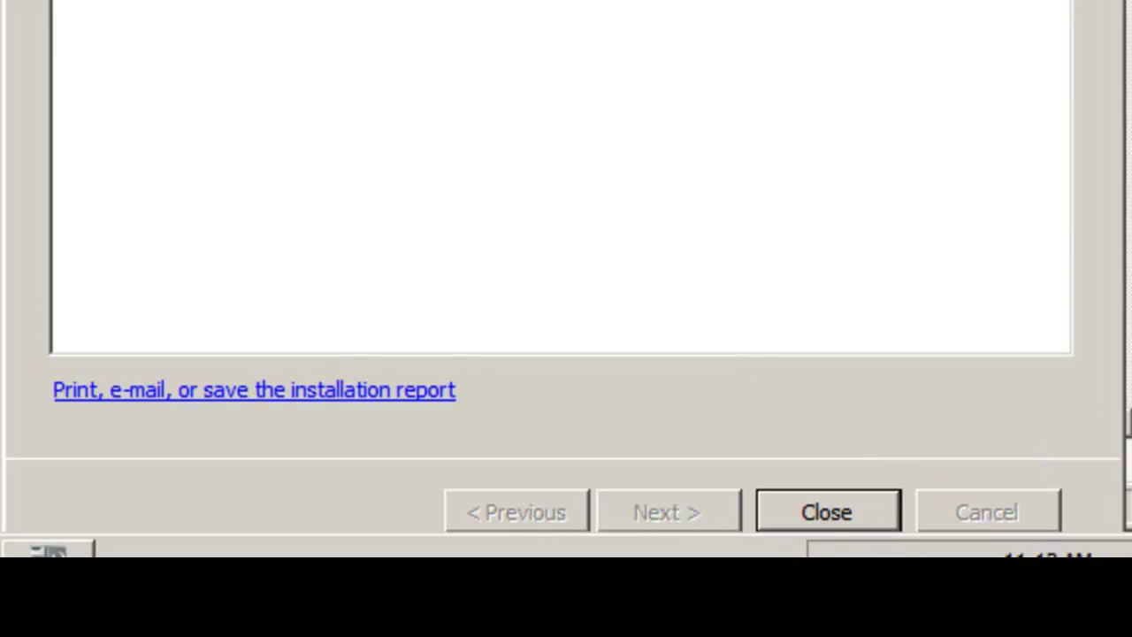
# Step: Close the finished installation wizards and highlight the 'Cluster Feature' line in WordPad
pyautogui.click(832, 511)
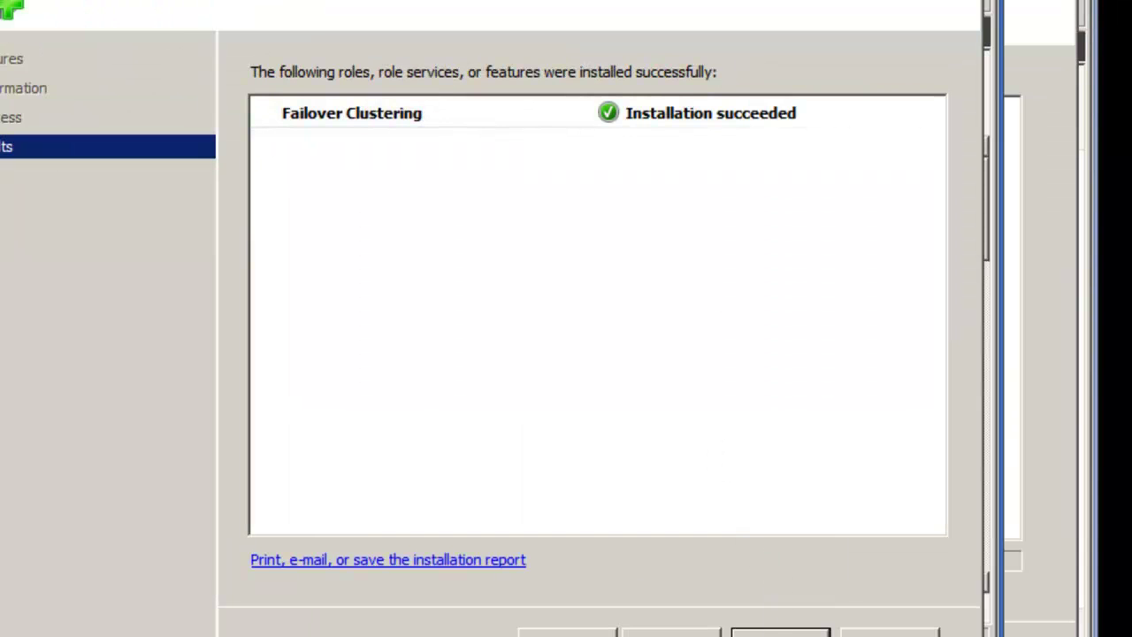
pyautogui.click(781, 630)
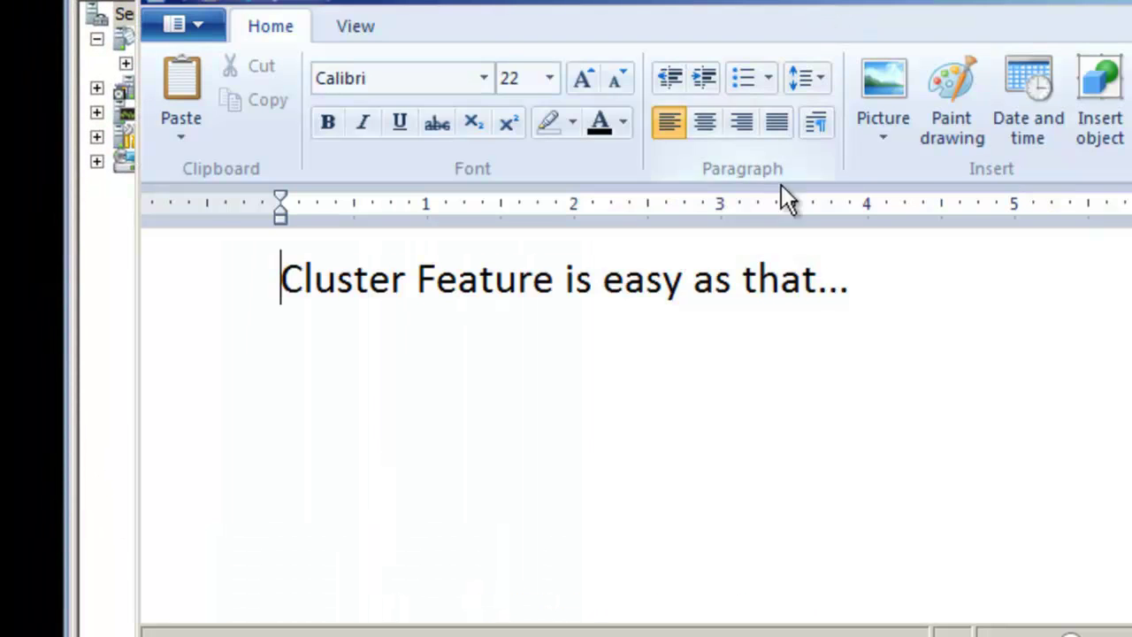
pyautogui.click(264, 292)
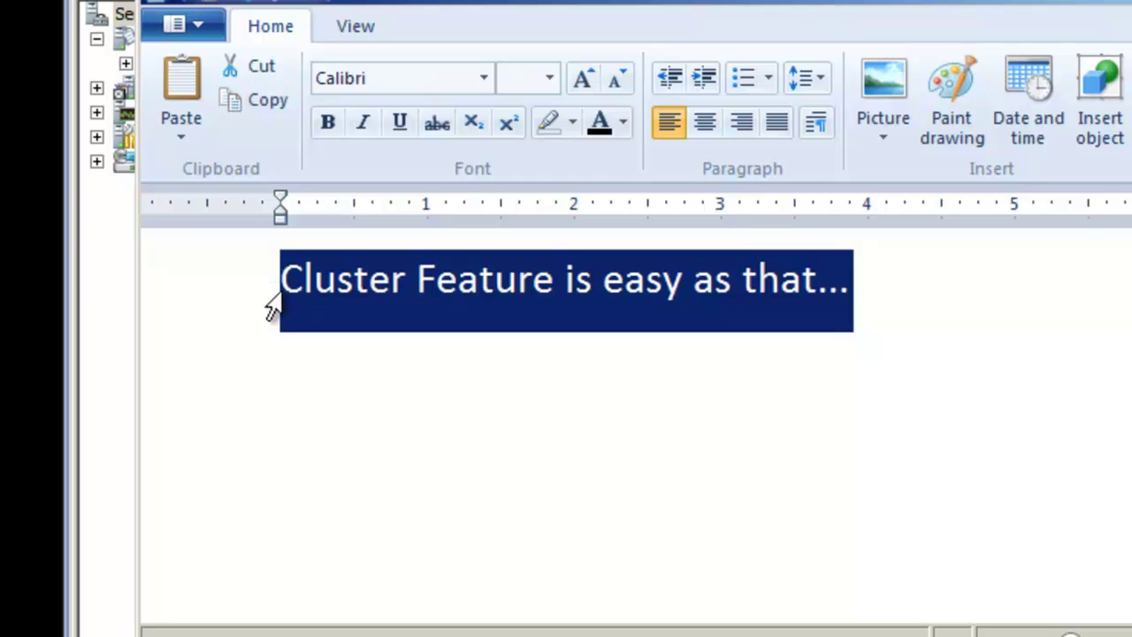